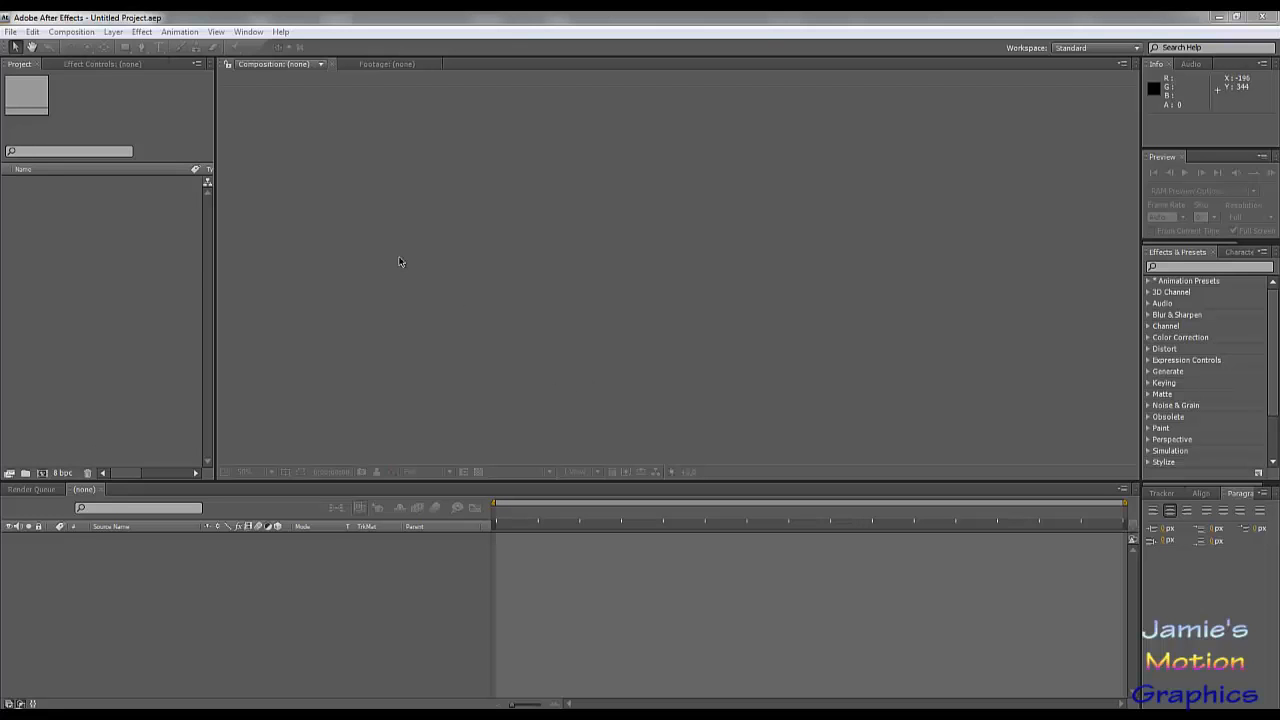
Step: Create a new 1280 × 720 px composition at 30 frames per second with a duration of 0:00:30:00
{"action": "left_click", "coordinate": [68, 33]}
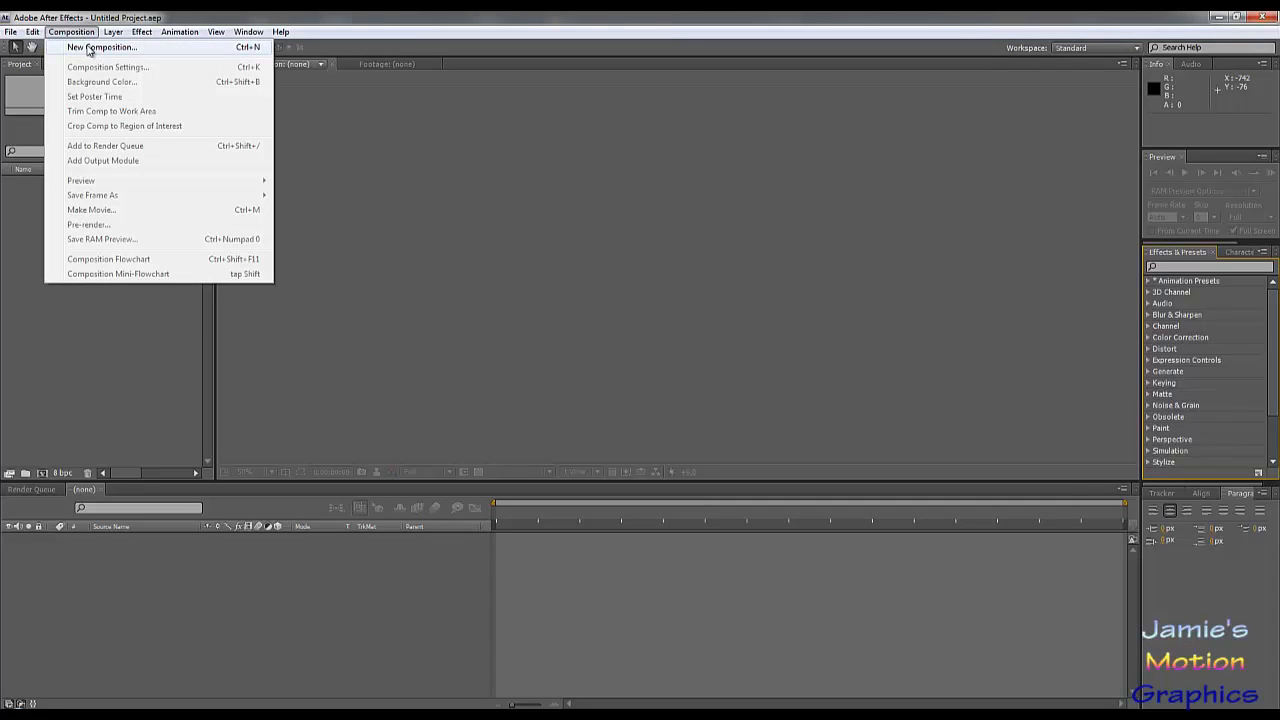
{"action": "left_click", "coordinate": [90, 48]}
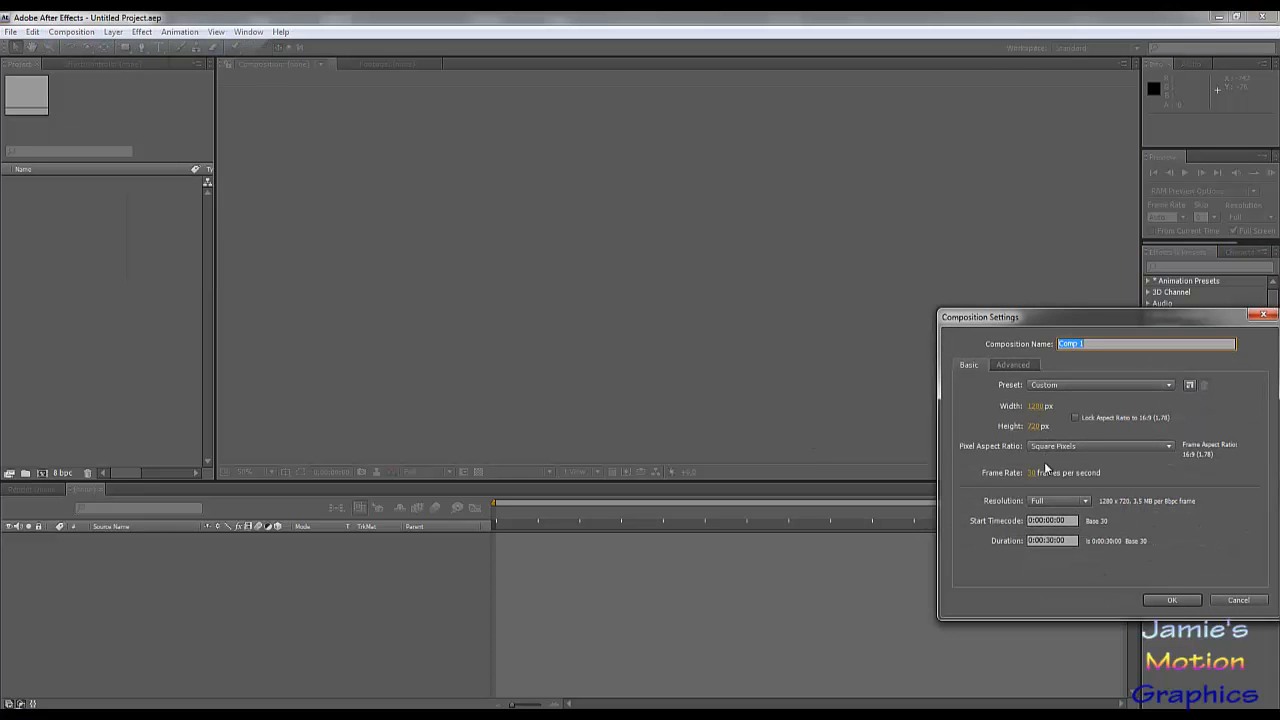
{"action": "left_click", "coordinate": [1151, 600]}
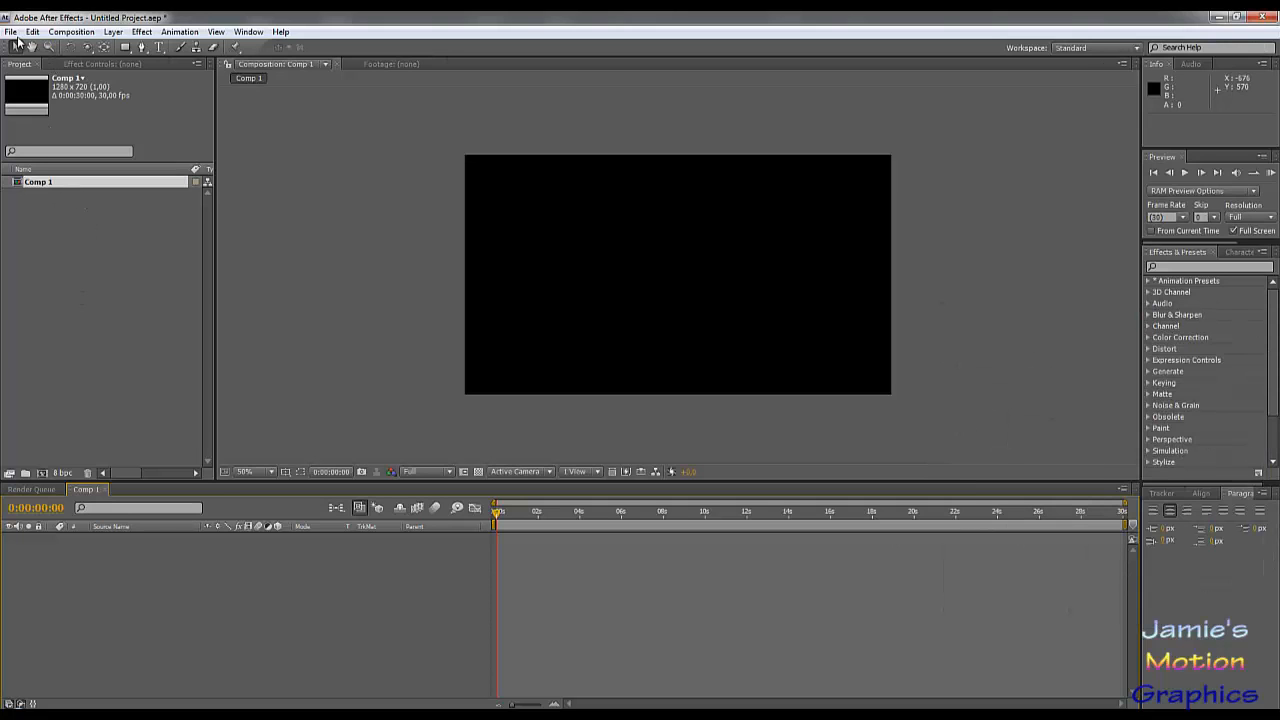
Step: Import the image Photo 2 from the 46 Card Dance folder, add it to the composition and scale it to 58%
{"action": "left_click", "coordinate": [12, 32]}
{"action": "mouse_move", "coordinate": [88, 254]}
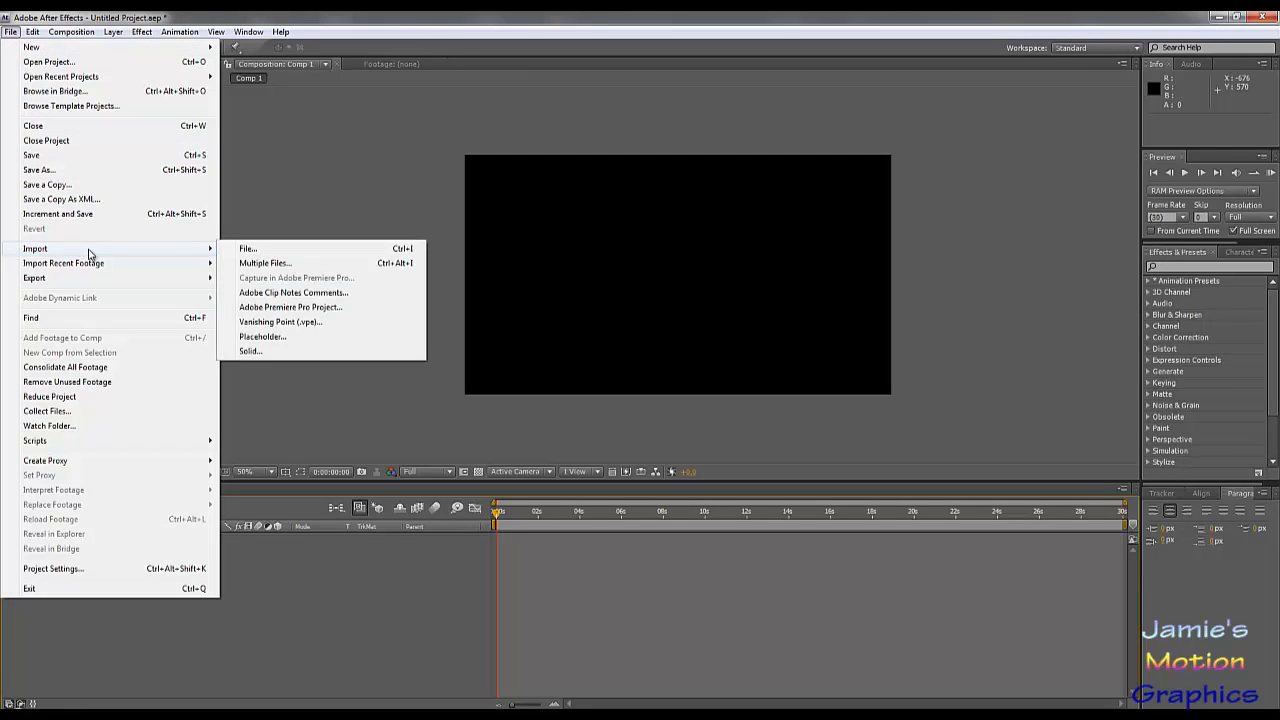
{"action": "left_click", "coordinate": [266, 249]}
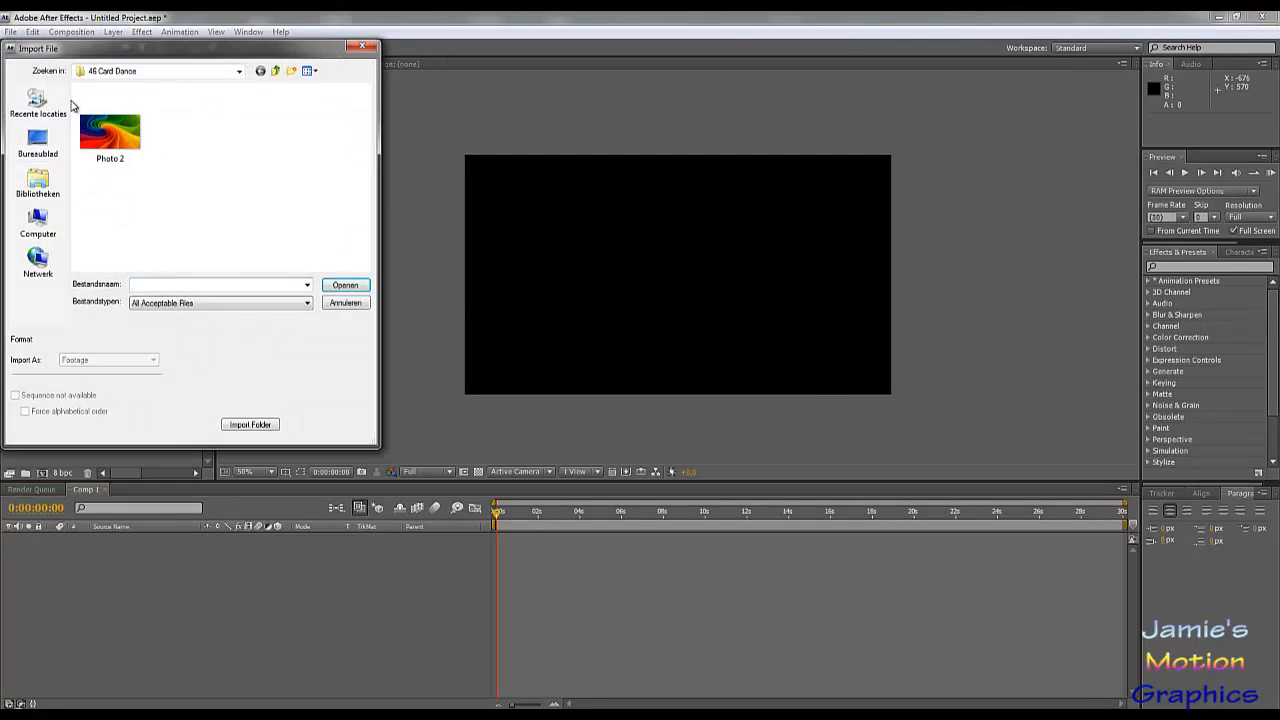
{"action": "double_click", "coordinate": [110, 132]}
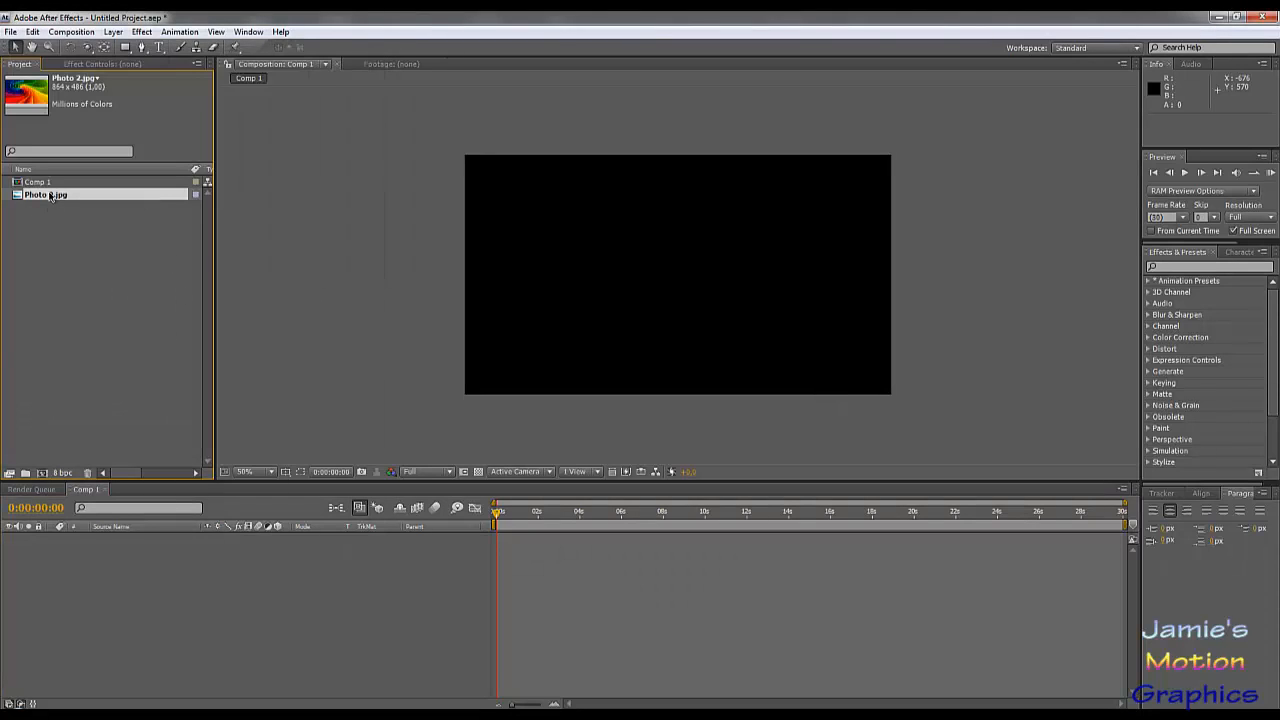
{"action": "left_click_drag", "start_coordinate": [48, 197], "coordinate": [122, 552]}
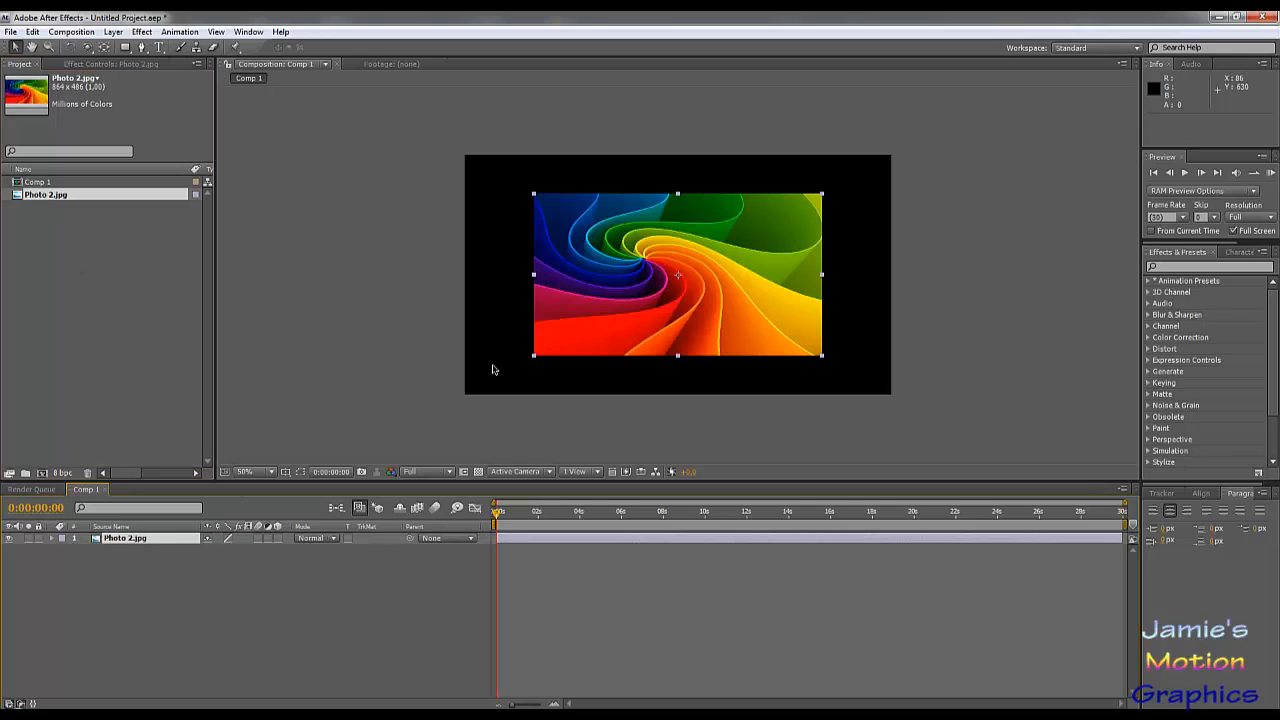
{"action": "key", "text": "s"}
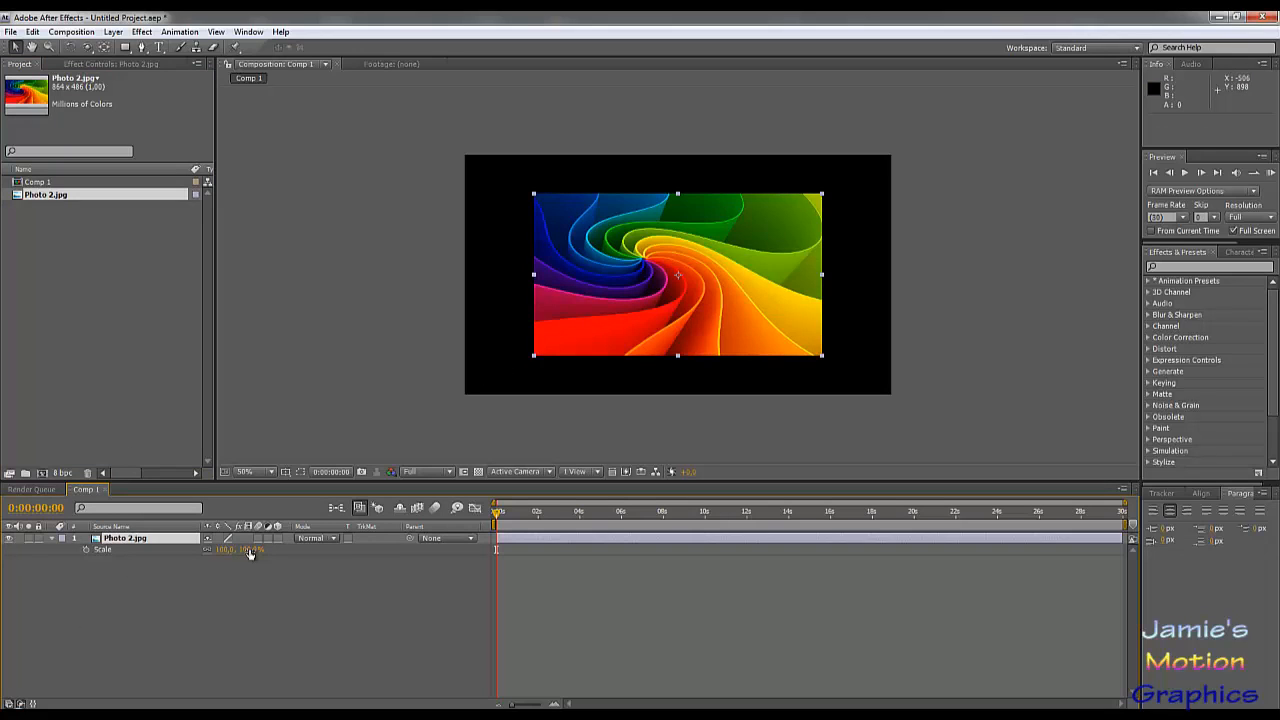
{"action": "left_click_drag", "start_coordinate": [250, 553], "coordinate": [229, 556]}
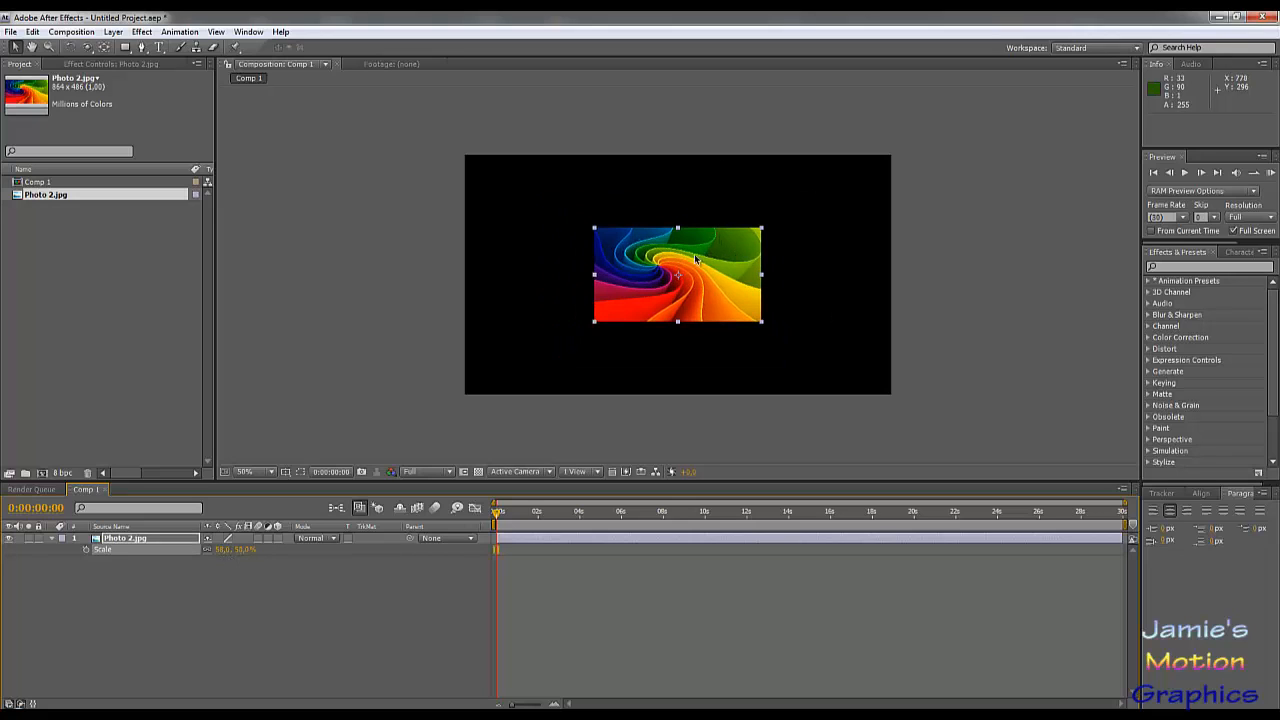
Step: Rename the composition containing the photo as Logo
{"action": "right_click", "coordinate": [45, 183]}
{"action": "left_click", "coordinate": [94, 323]}
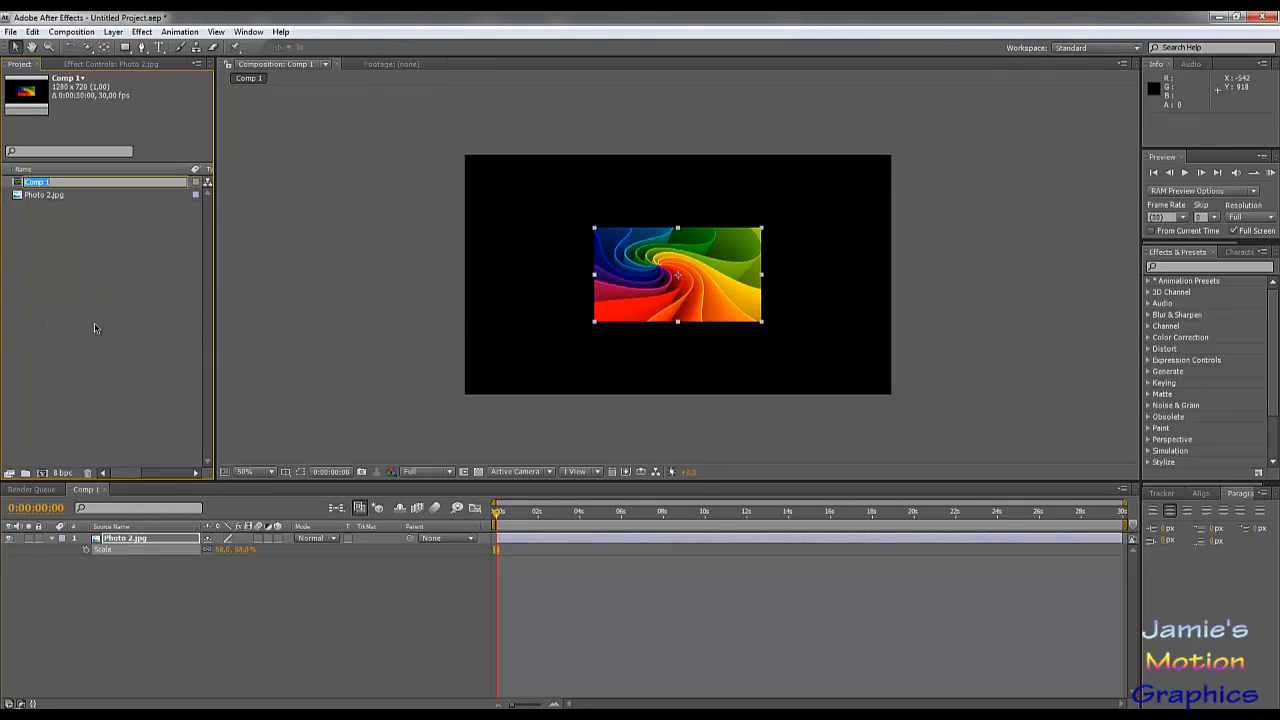
{"action": "type", "text": "Logo"}
{"action": "key", "text": "Return"}
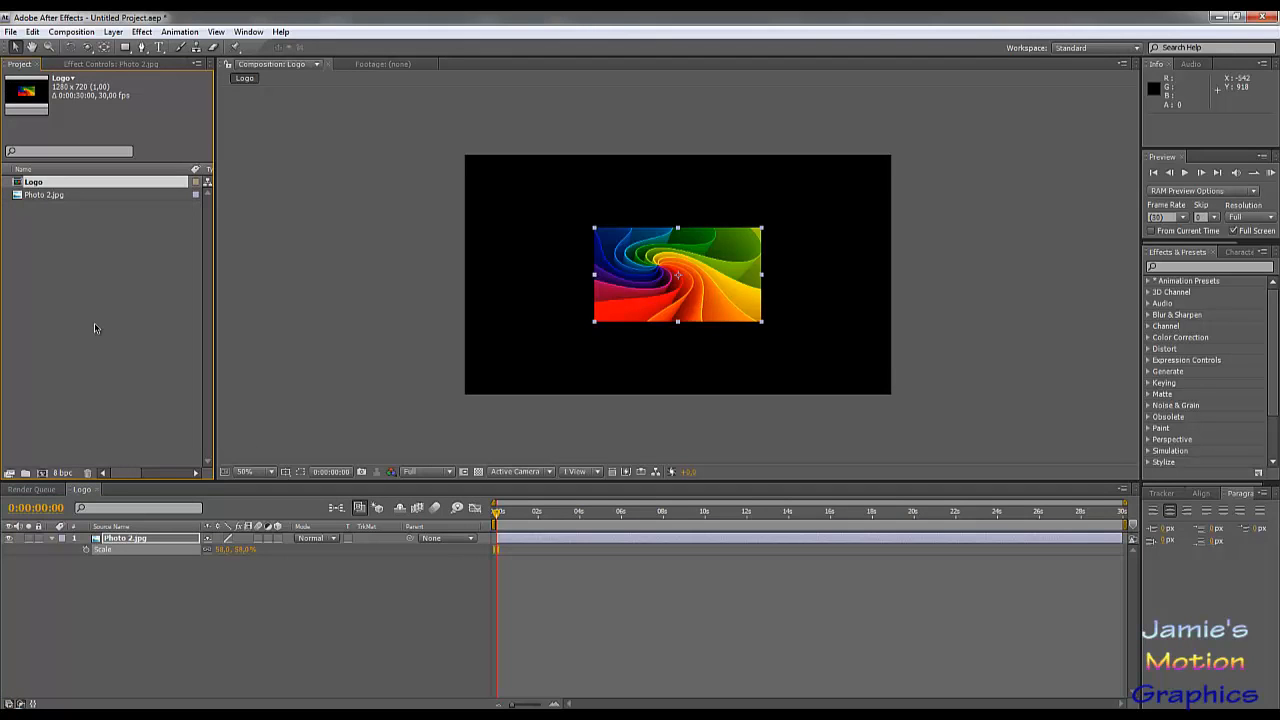
{"action": "left_click", "coordinate": [111, 312]}
Step: Create a second 1280 × 720 px composition named Control with a duration of 30 seconds
{"action": "left_click", "coordinate": [78, 32]}
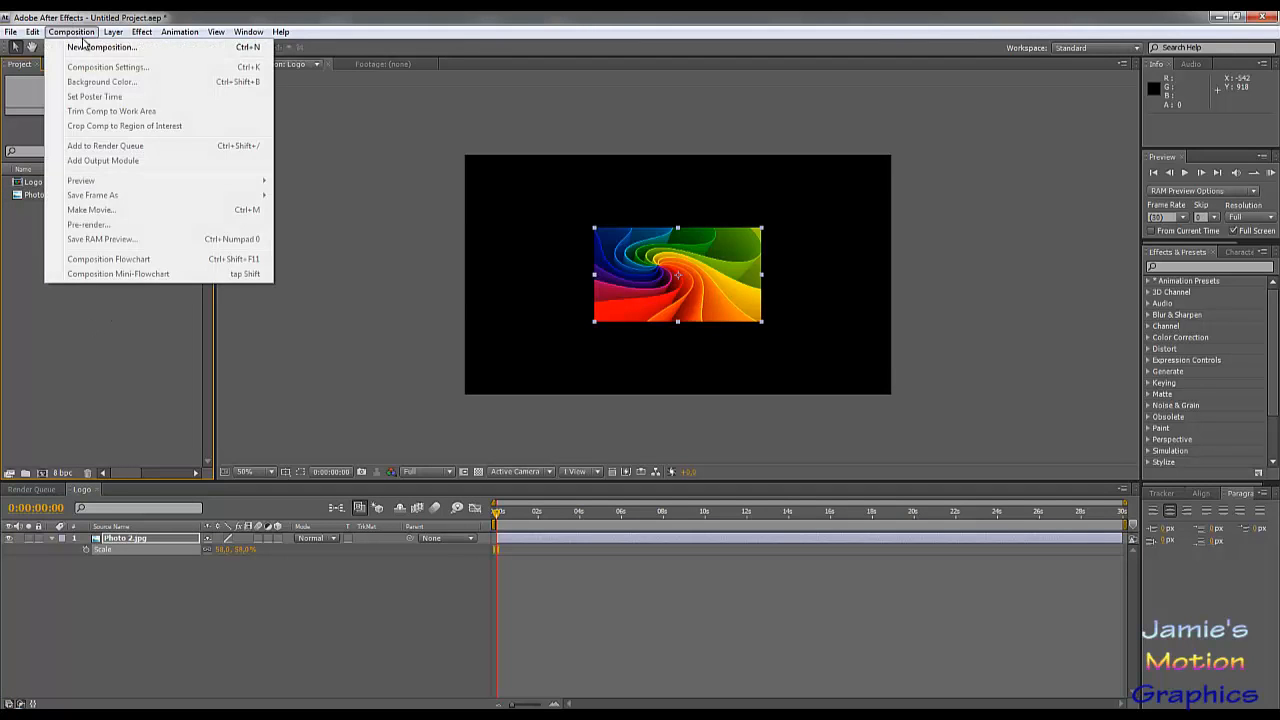
{"action": "left_click", "coordinate": [85, 46]}
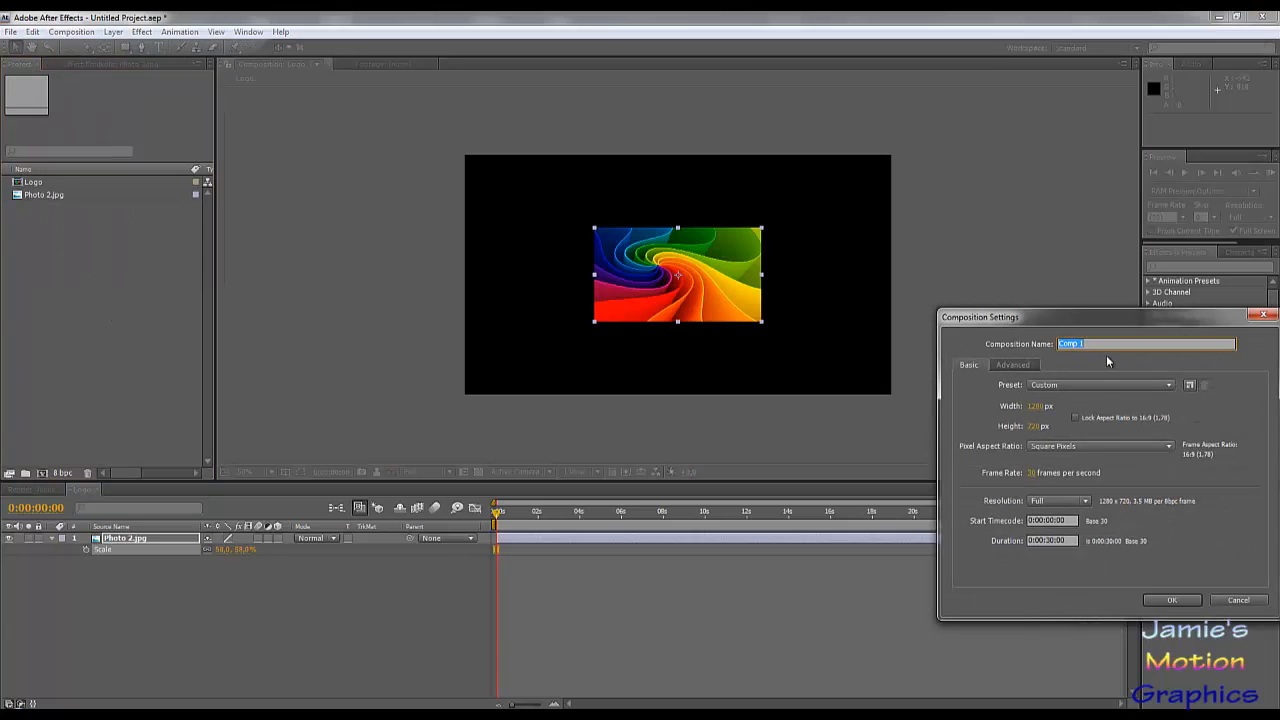
{"action": "type", "text": "Control"}
{"action": "key", "text": "Return"}
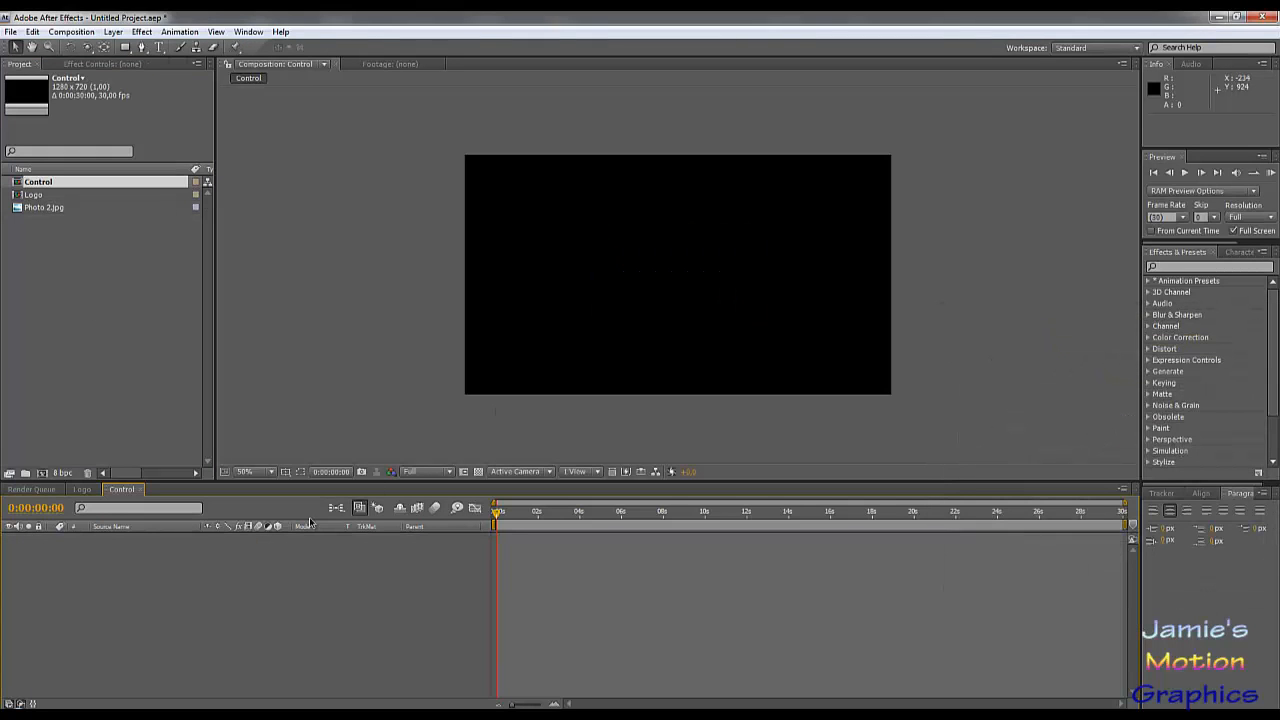
Step: Search the effects for "noise" and select Fractal Noise
{"action": "left_click", "coordinate": [1170, 267]}
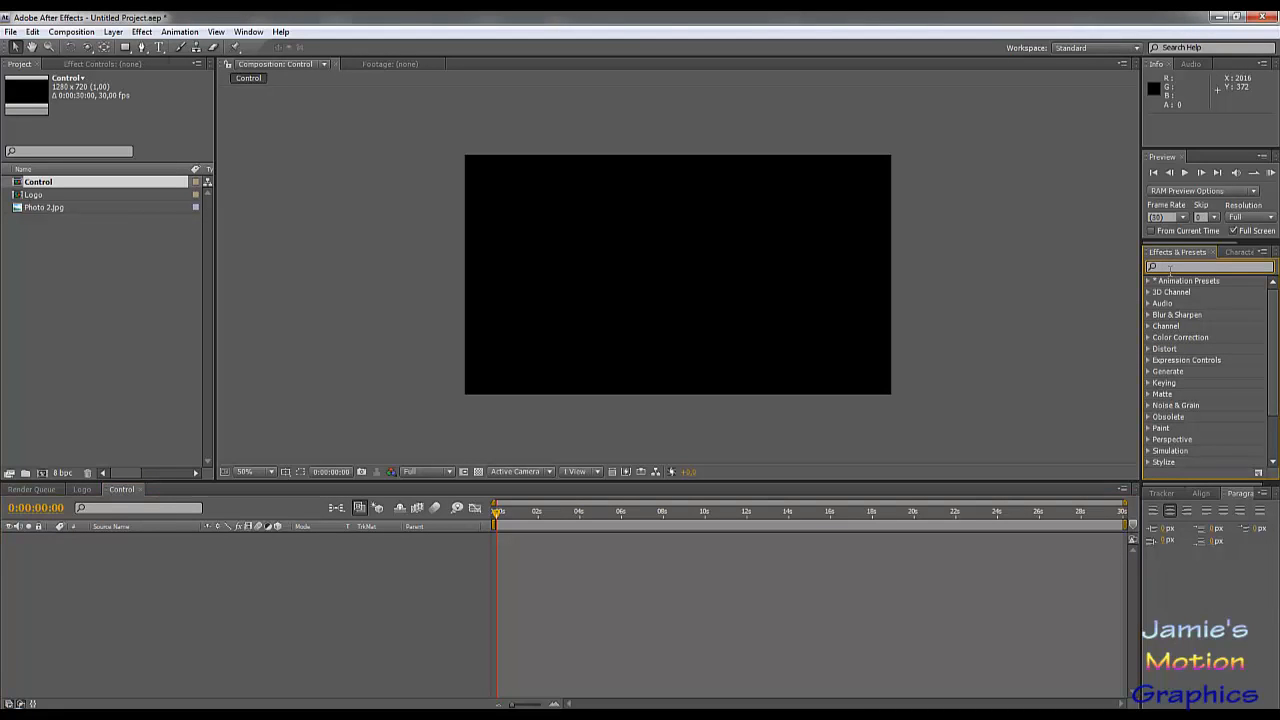
{"action": "type", "text": "noise"}
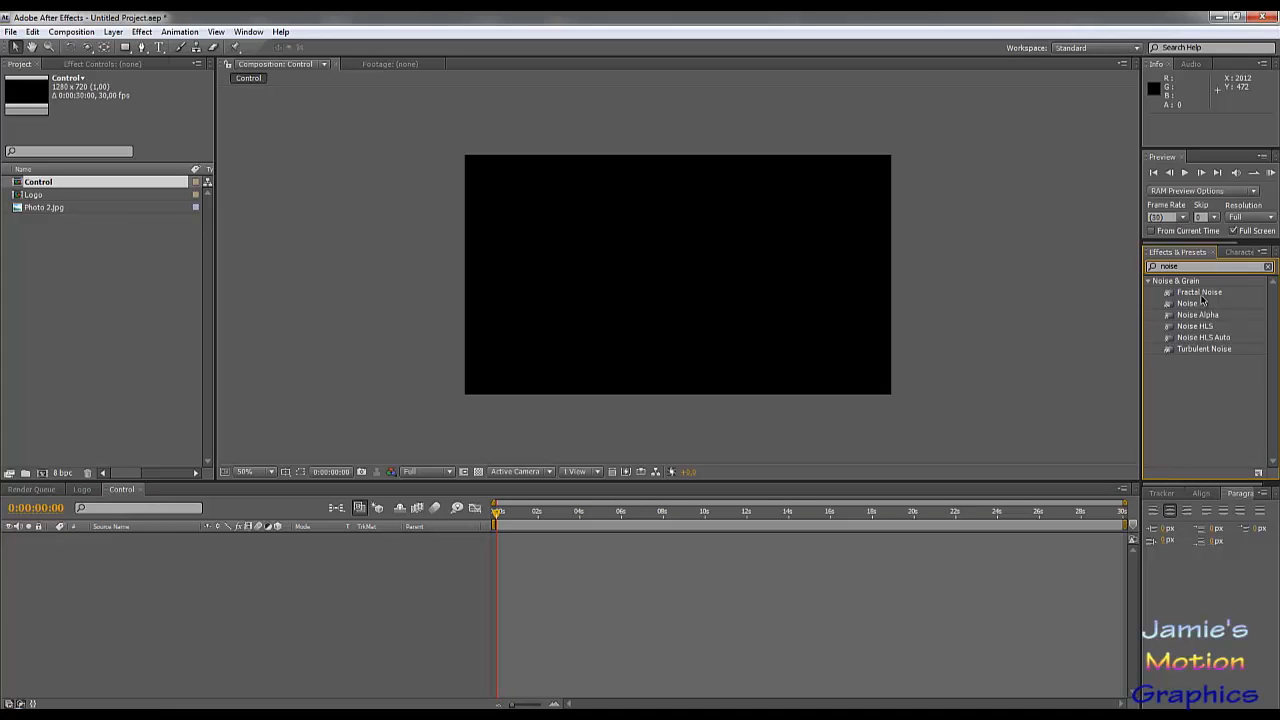
{"action": "left_click", "coordinate": [1200, 294]}
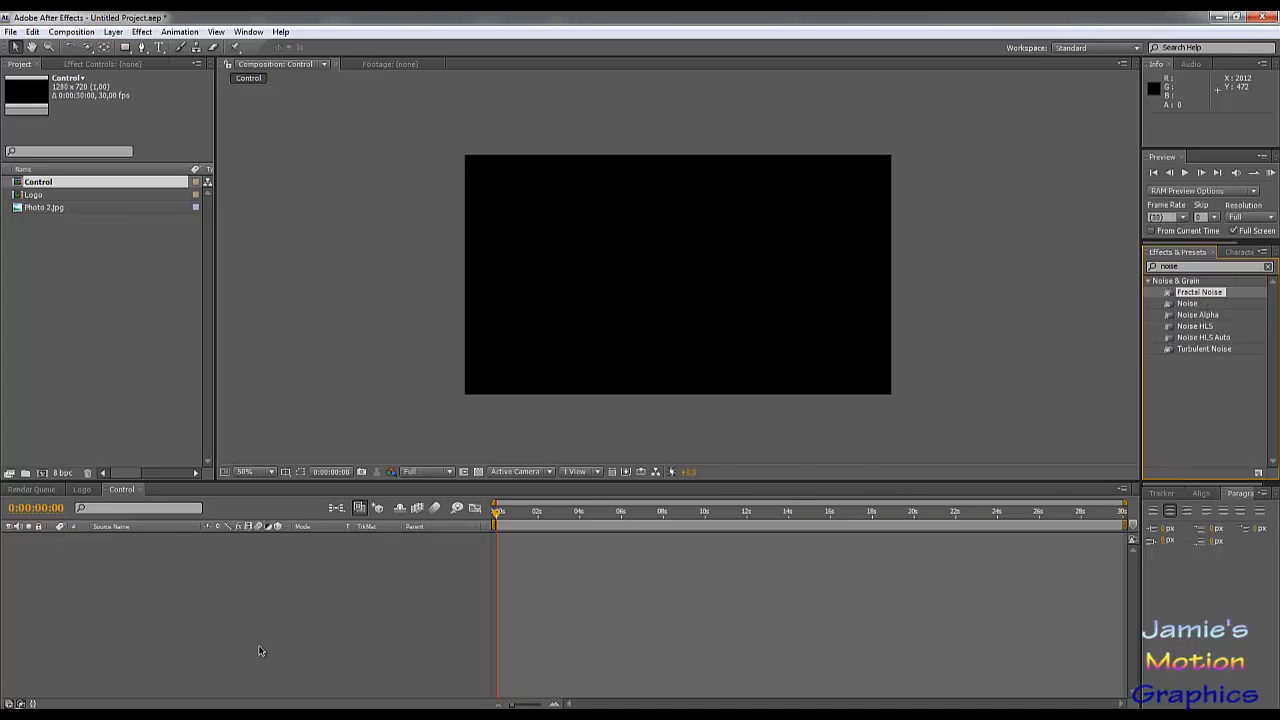
Step: Add a white solid layer of 1280 × 720 px to the Control composition
{"action": "left_click", "coordinate": [113, 32]}
{"action": "left_click", "coordinate": [69, 590]}
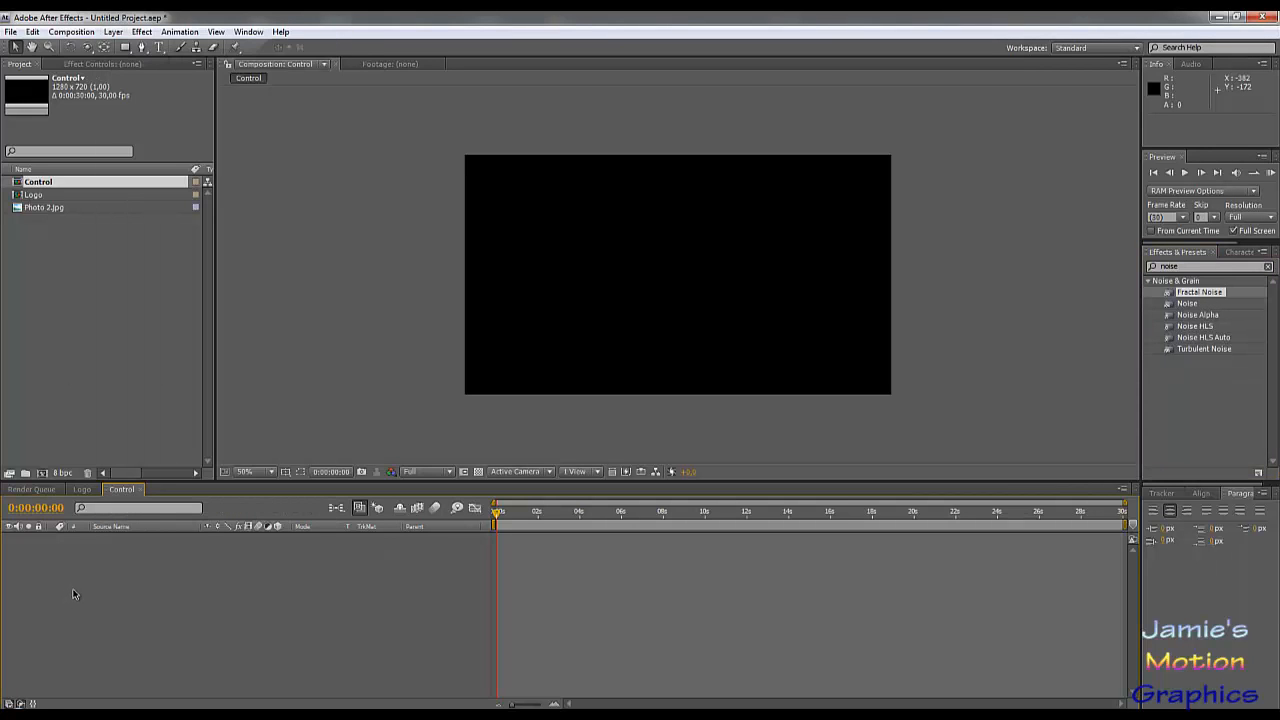
{"action": "left_click", "coordinate": [116, 32]}
{"action": "mouse_move", "coordinate": [126, 47]}
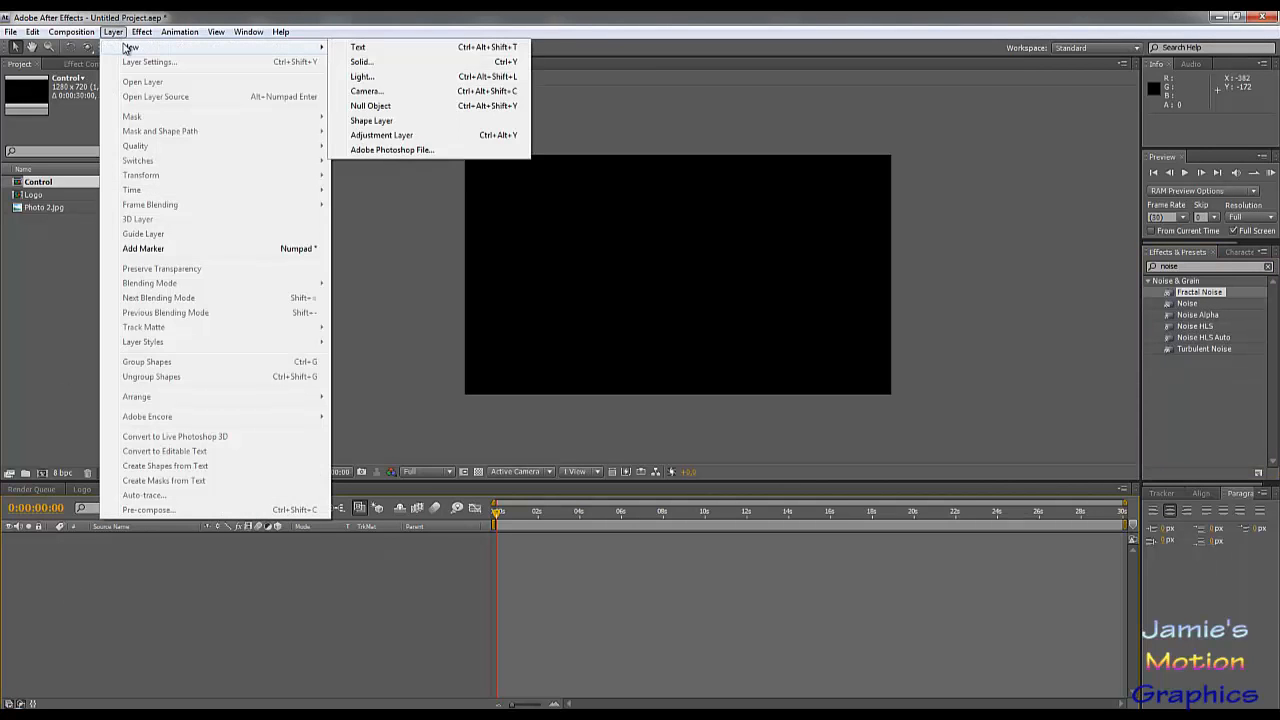
{"action": "left_click", "coordinate": [370, 62]}
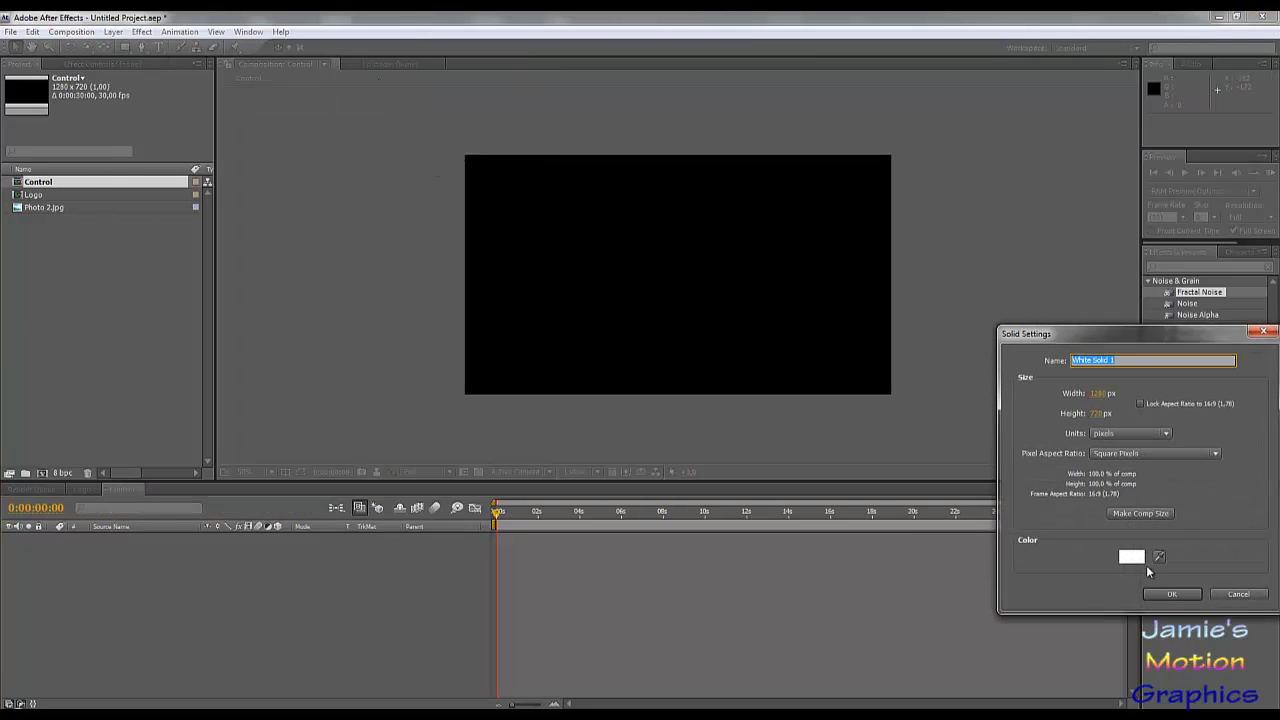
{"action": "left_click", "coordinate": [1172, 594]}
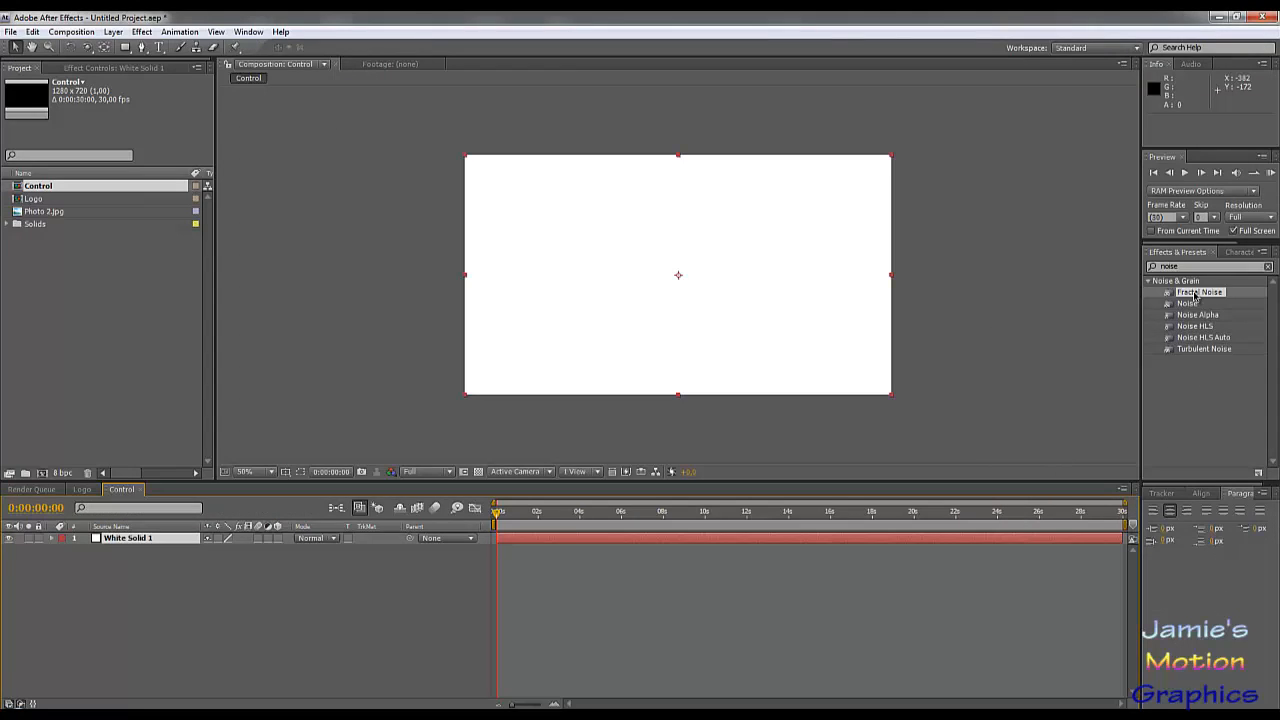
Step: Apply Fractal Noise to the white solid and set its fractal type to Dynamic Progressive
{"action": "left_click_drag", "start_coordinate": [1194, 296], "coordinate": [134, 538]}
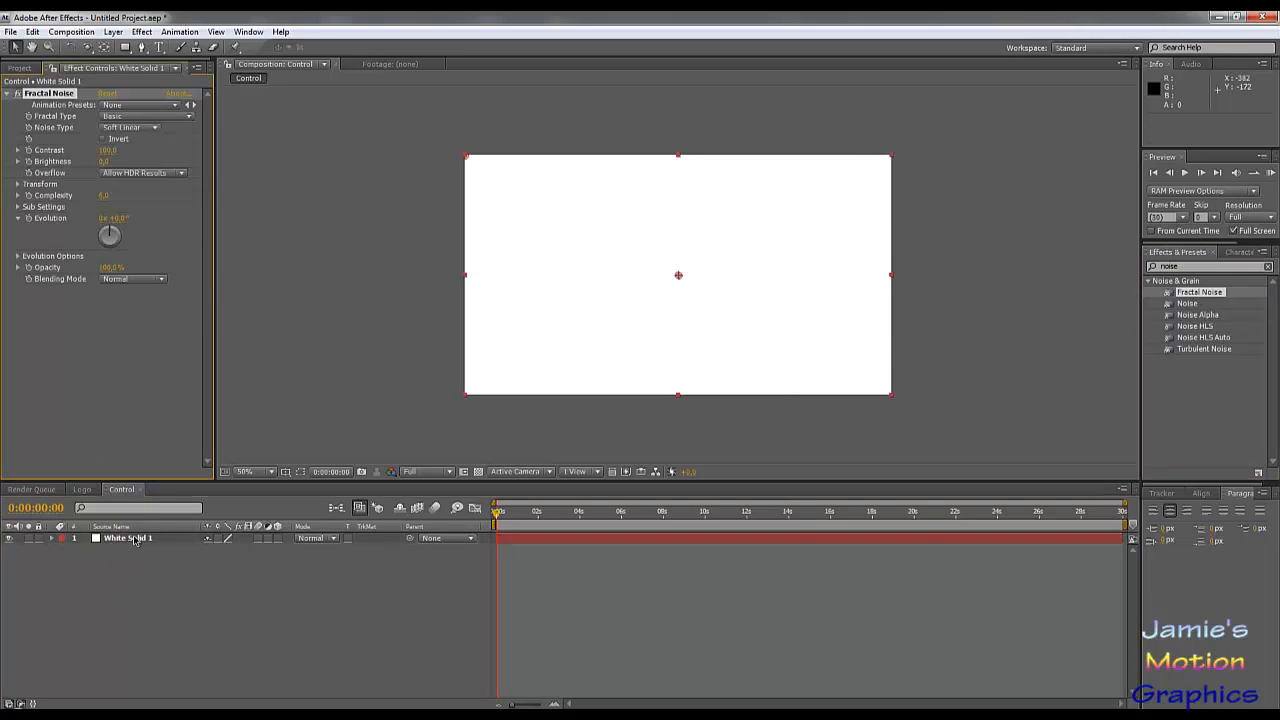
{"action": "left_click", "coordinate": [140, 128]}
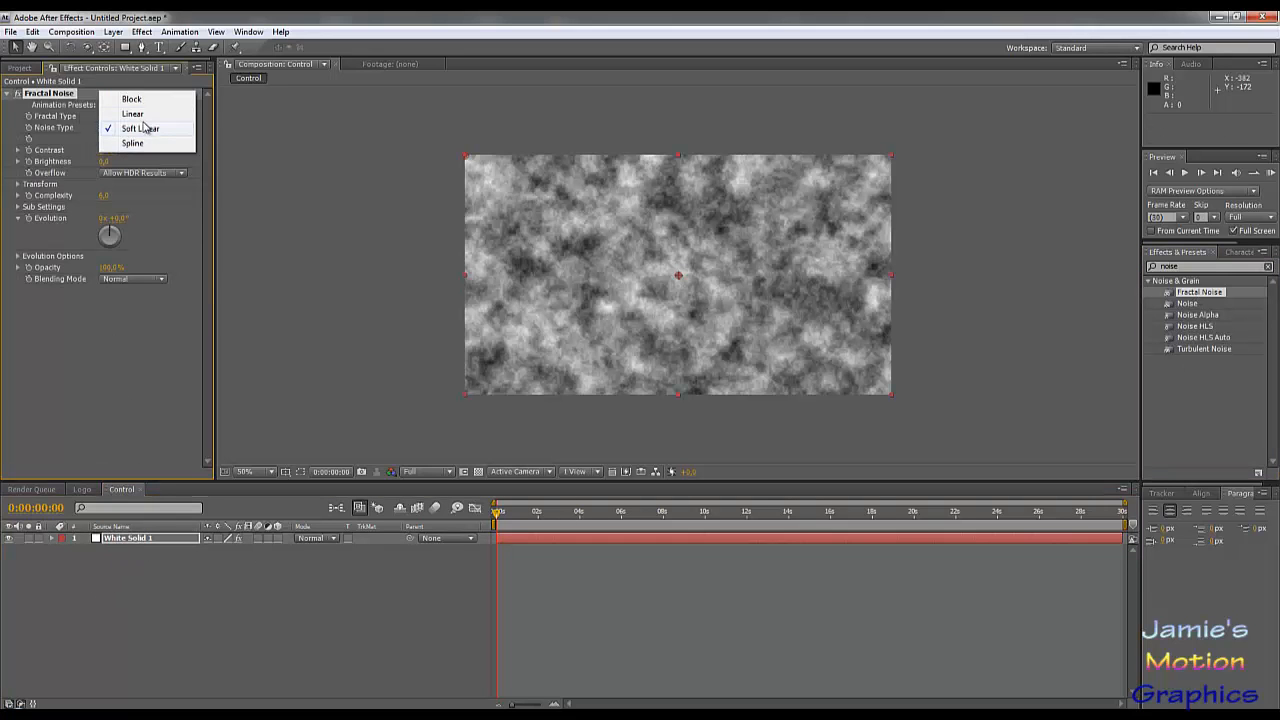
{"action": "left_click", "coordinate": [156, 160]}
{"action": "left_click", "coordinate": [137, 117]}
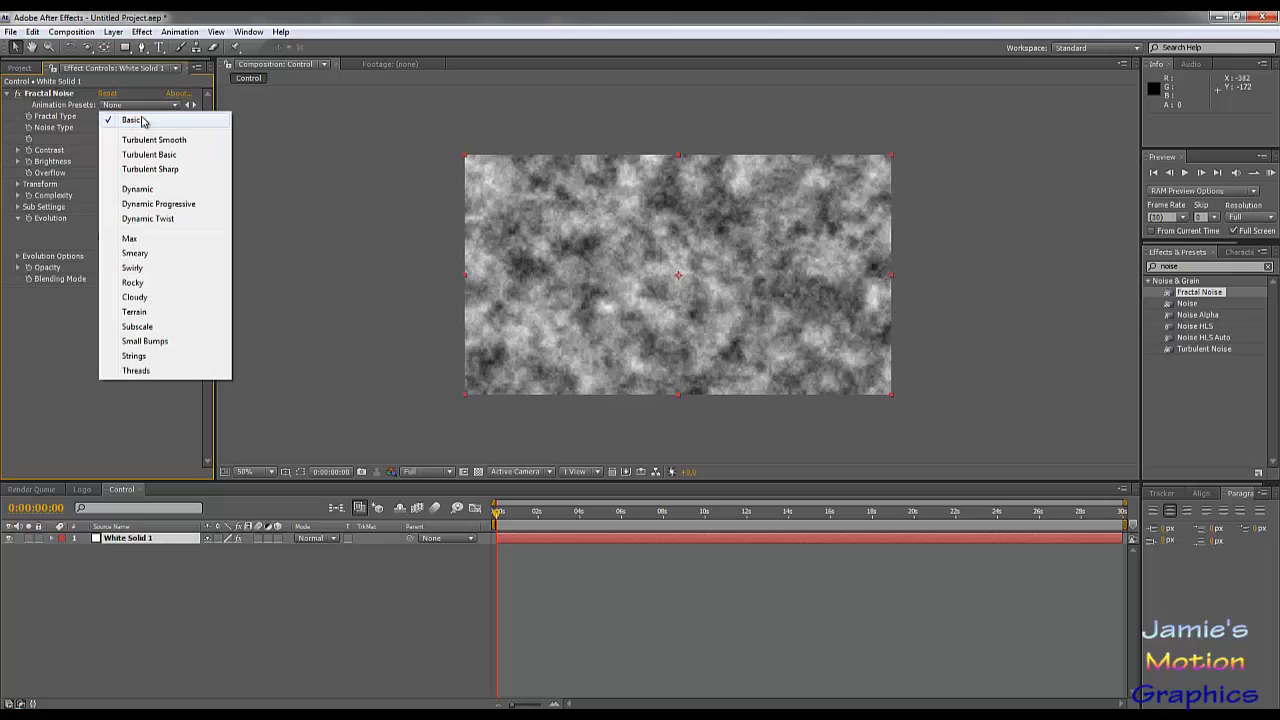
{"action": "left_click", "coordinate": [175, 205]}
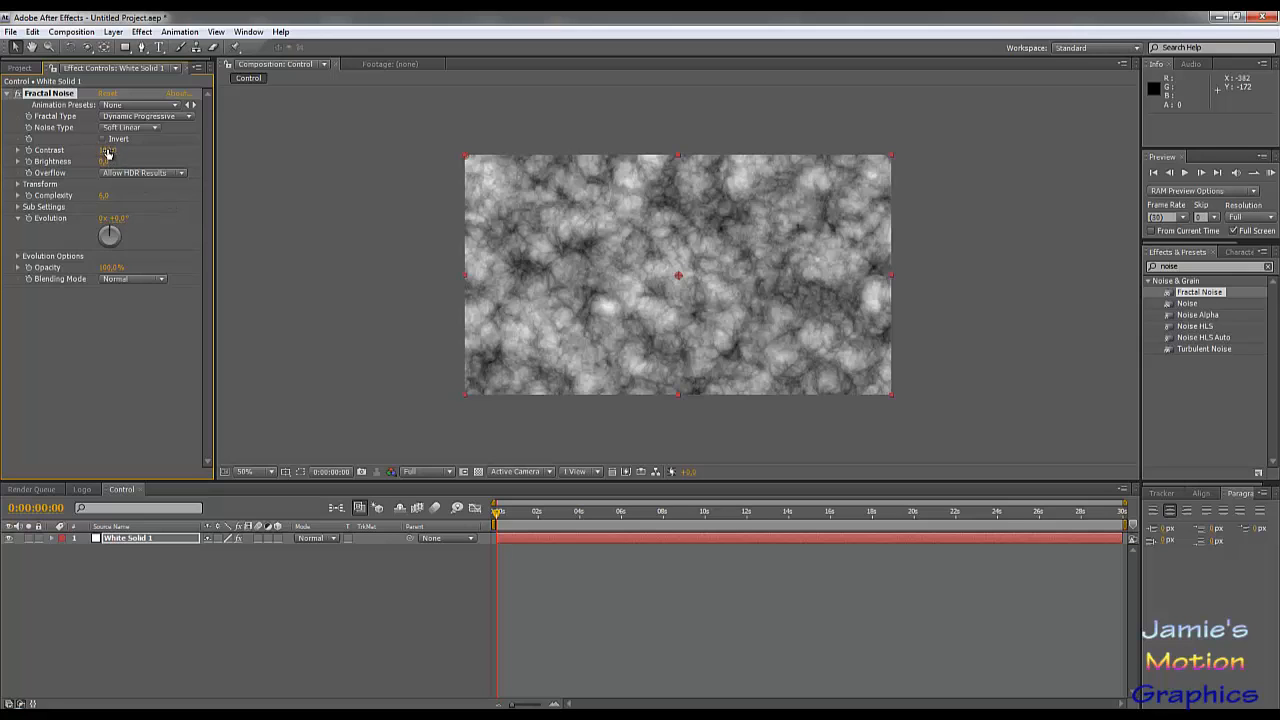
Step: Raise the Fractal Noise contrast to 132 and invert the noise
{"action": "left_click_drag", "start_coordinate": [106, 151], "coordinate": [126, 150]}
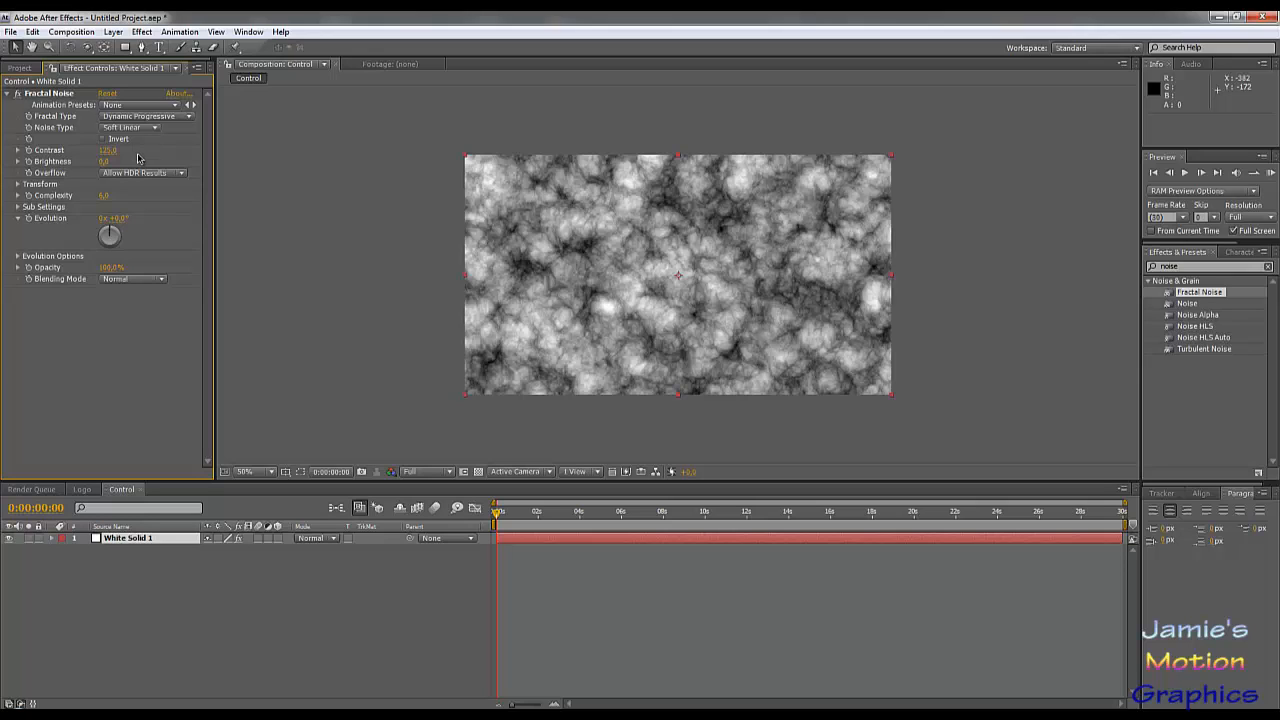
{"action": "left_click_drag", "start_coordinate": [106, 151], "coordinate": [110, 151]}
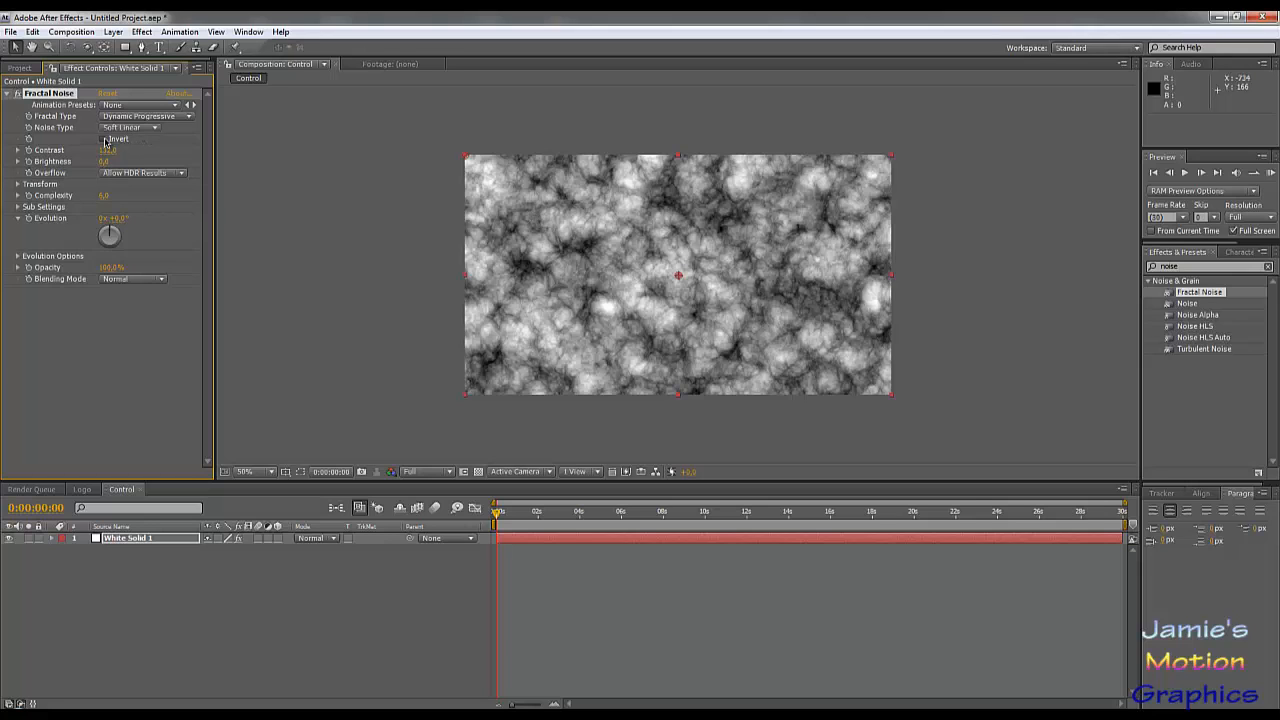
{"action": "left_click", "coordinate": [104, 139]}
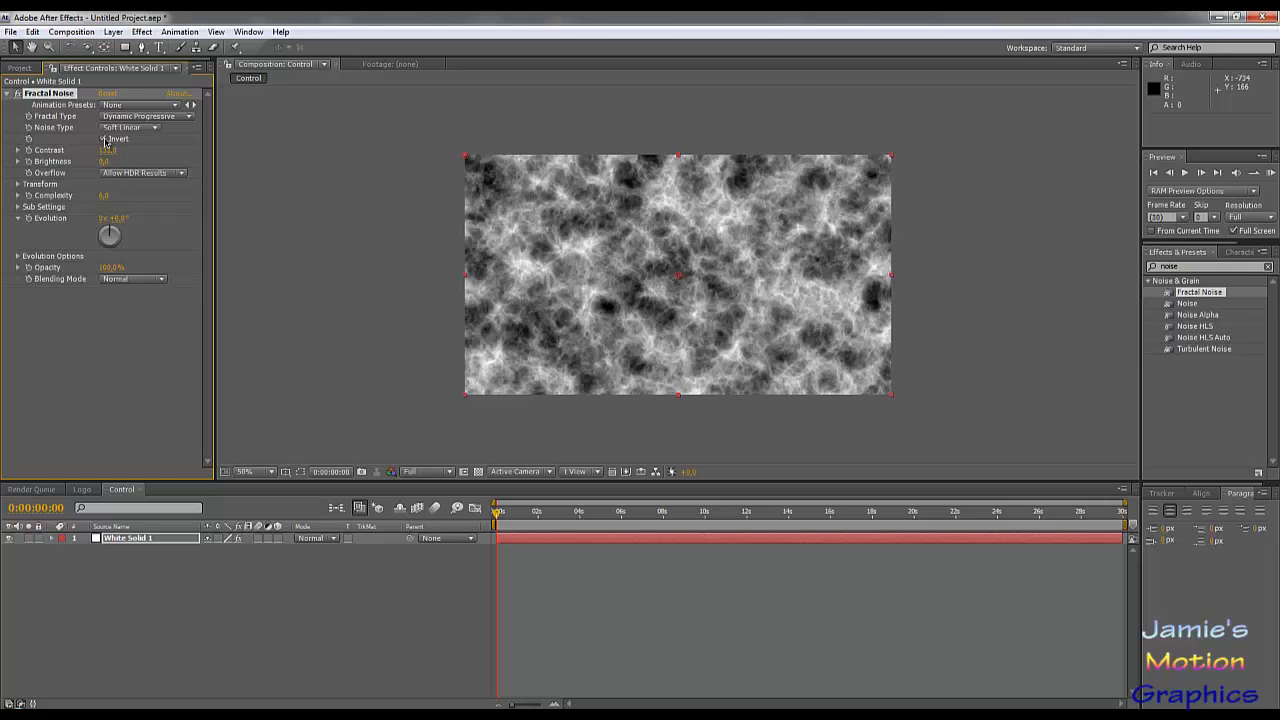
{"action": "left_click", "coordinate": [104, 139]}
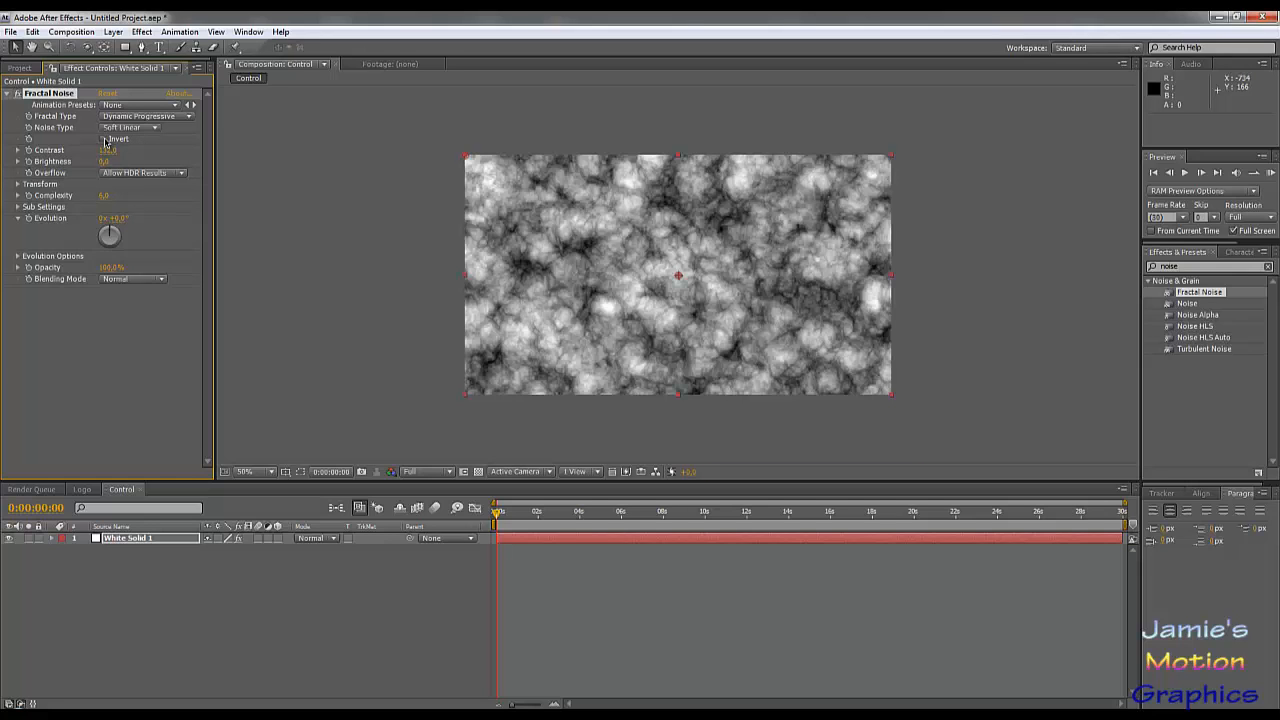
{"action": "left_click", "coordinate": [104, 139]}
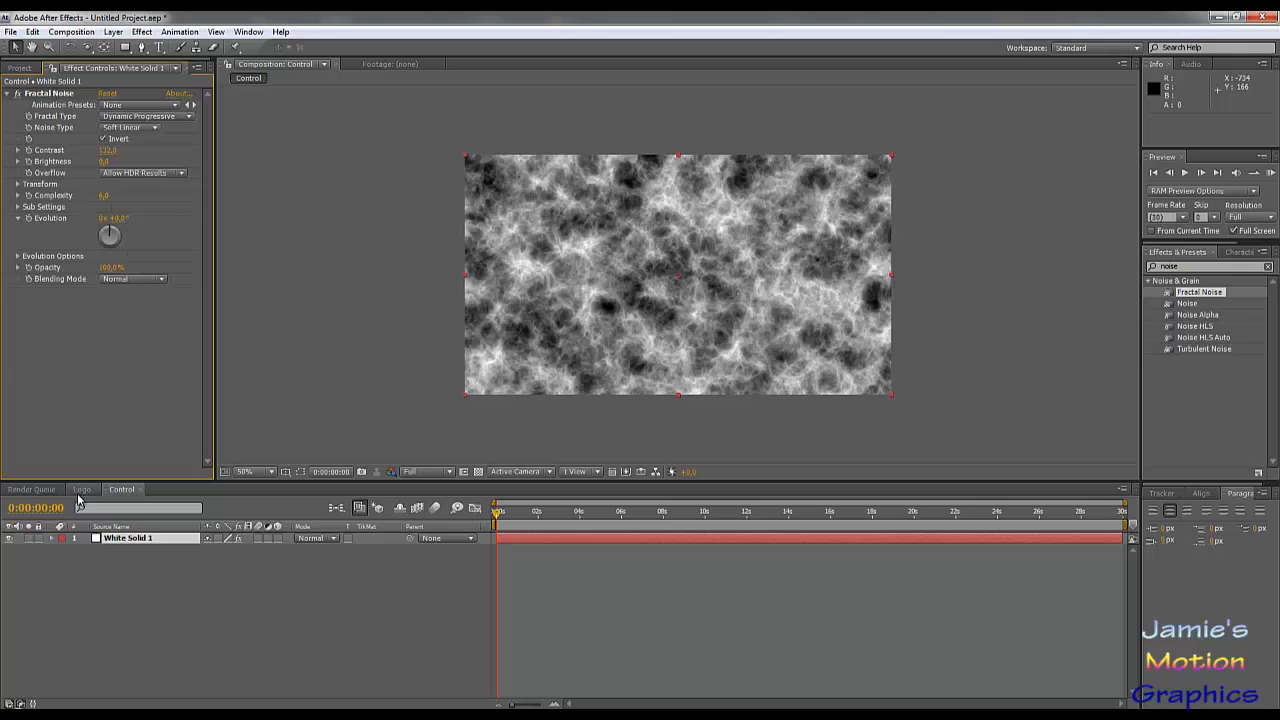
Step: Create a third 1280 × 720 px, 30-second composition named Design and bring the project's item list back into view
{"action": "left_click", "coordinate": [71, 31]}
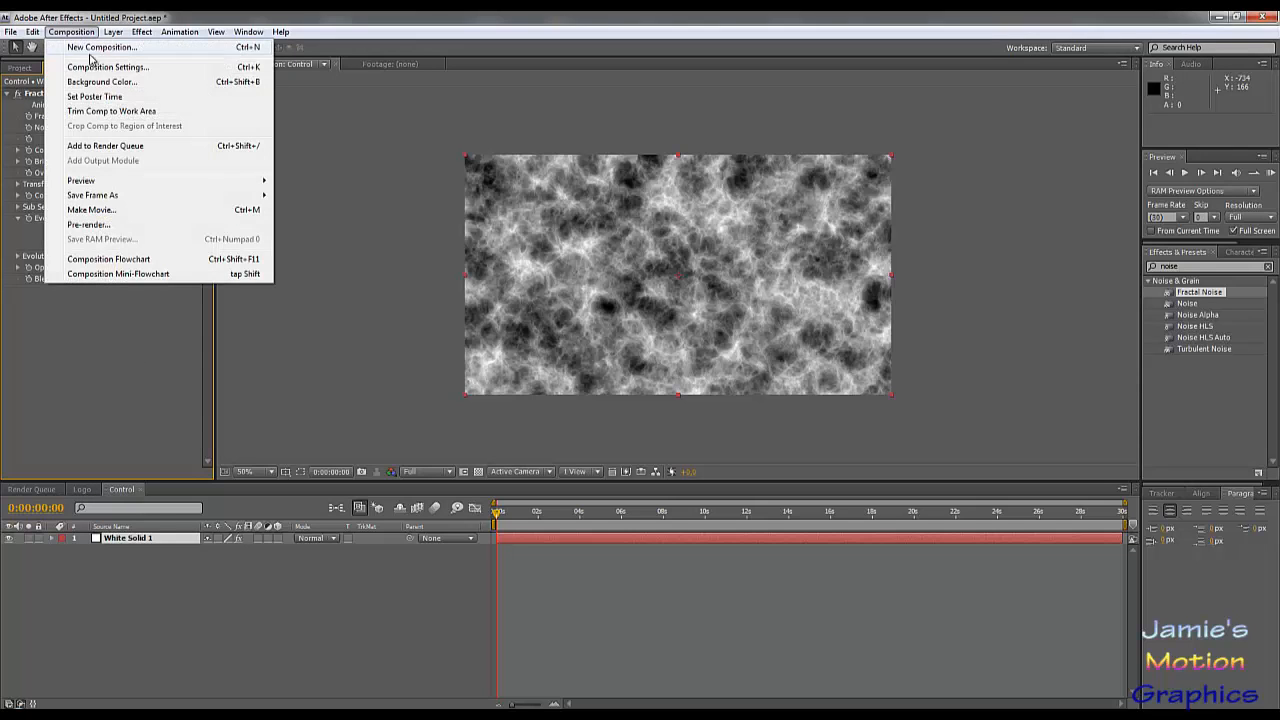
{"action": "left_click", "coordinate": [163, 597]}
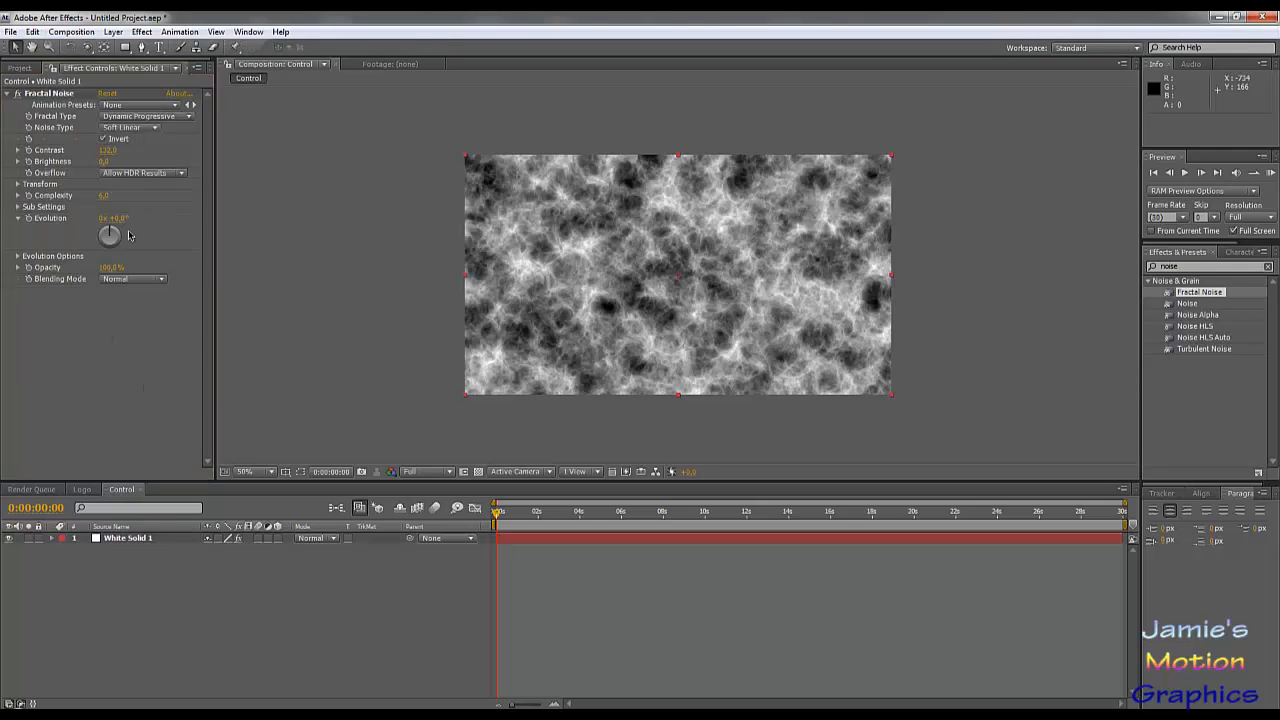
{"action": "left_click", "coordinate": [86, 33]}
{"action": "left_click", "coordinate": [104, 48]}
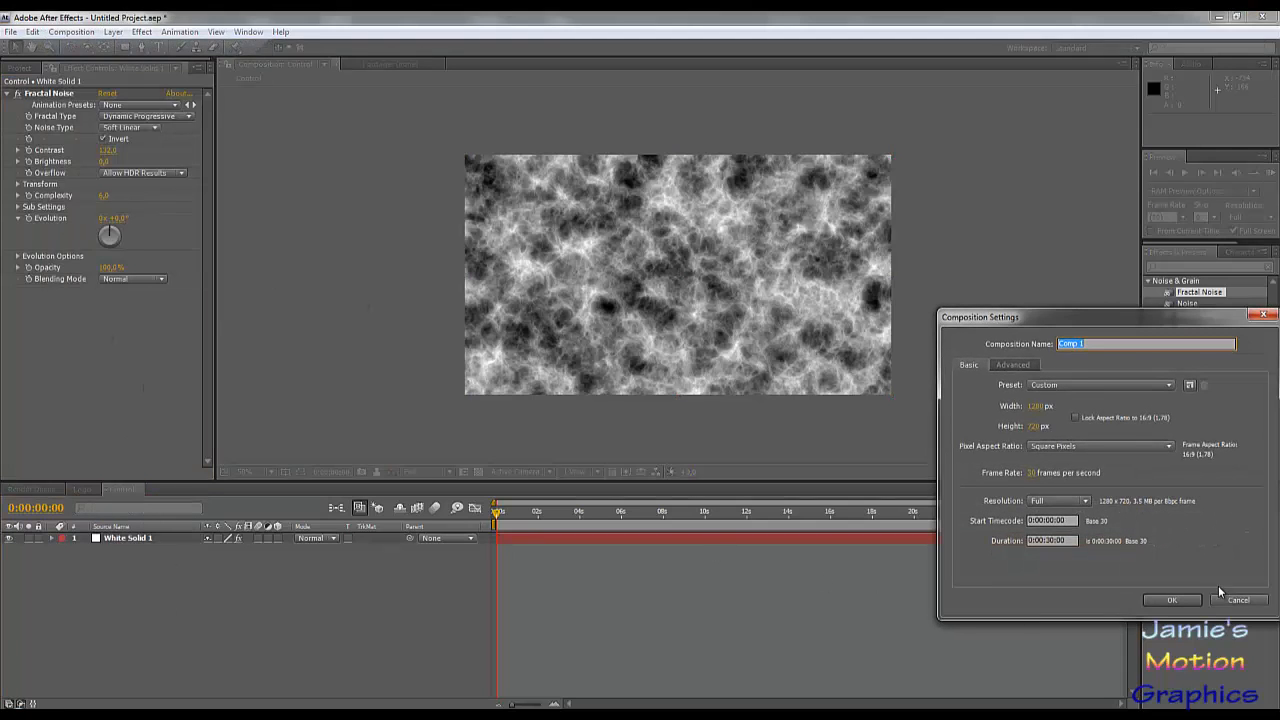
{"action": "type", "text": "Design"}
{"action": "key", "text": "Return"}
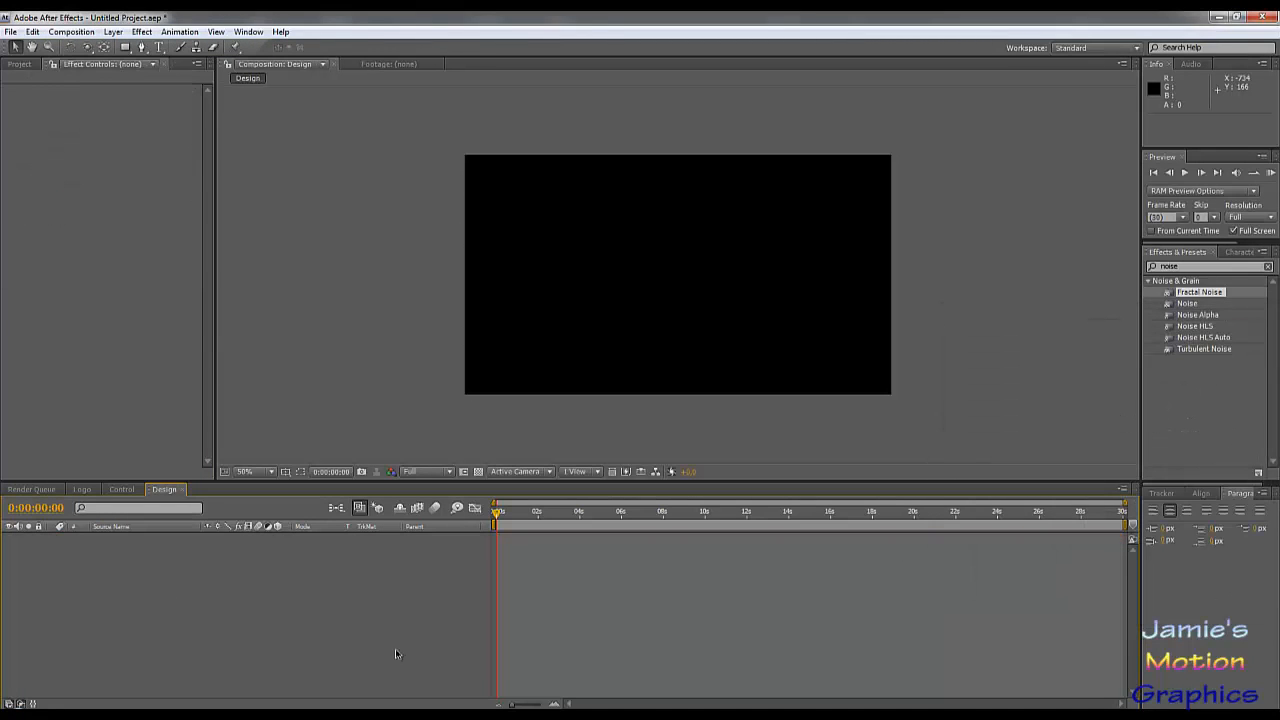
{"action": "left_click", "coordinate": [18, 64]}
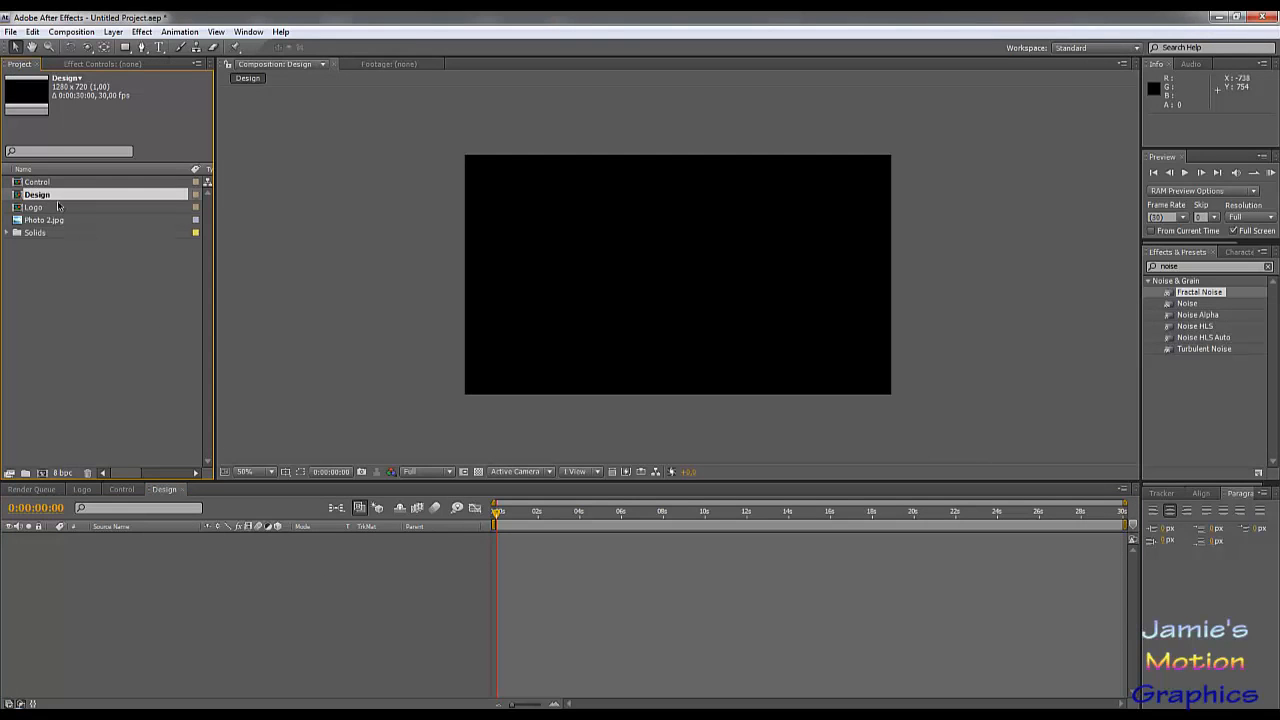
Step: Place the Logo composition above a hidden Control layer in the Design timeline and apply Card Dance to the Logo layer
{"action": "left_click_drag", "start_coordinate": [35, 208], "coordinate": [168, 640]}
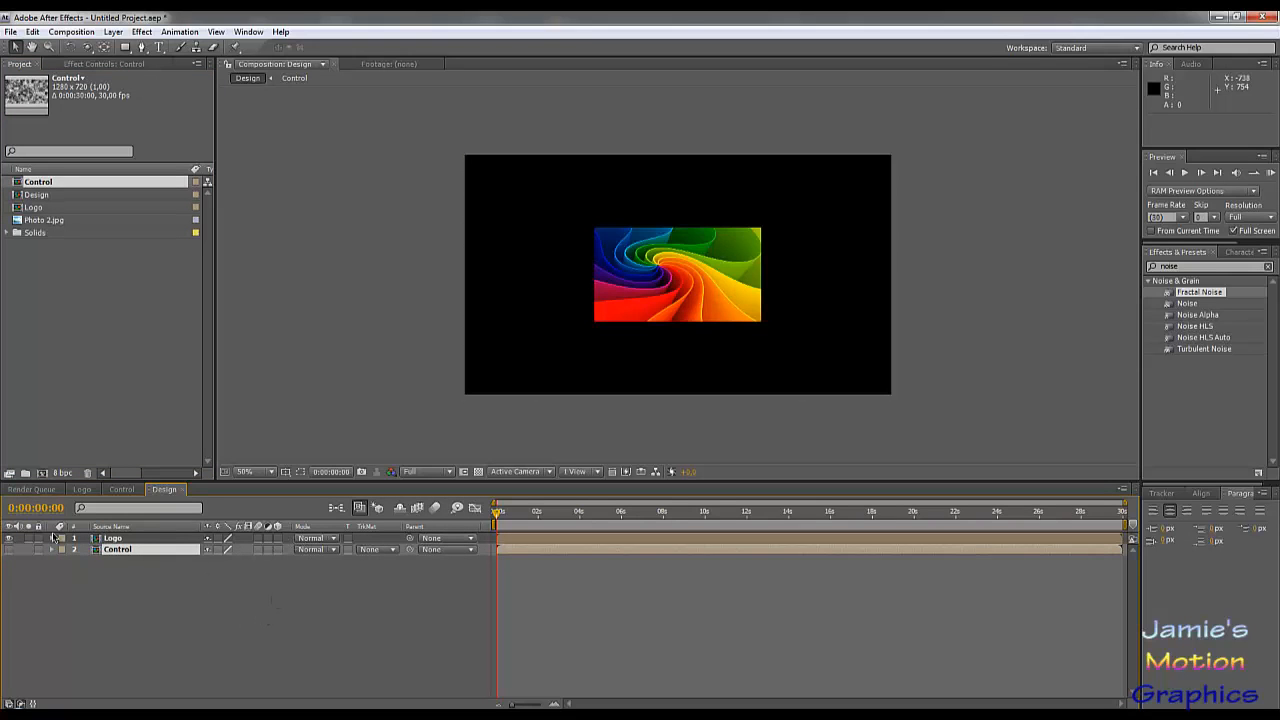
{"action": "left_click", "coordinate": [142, 539]}
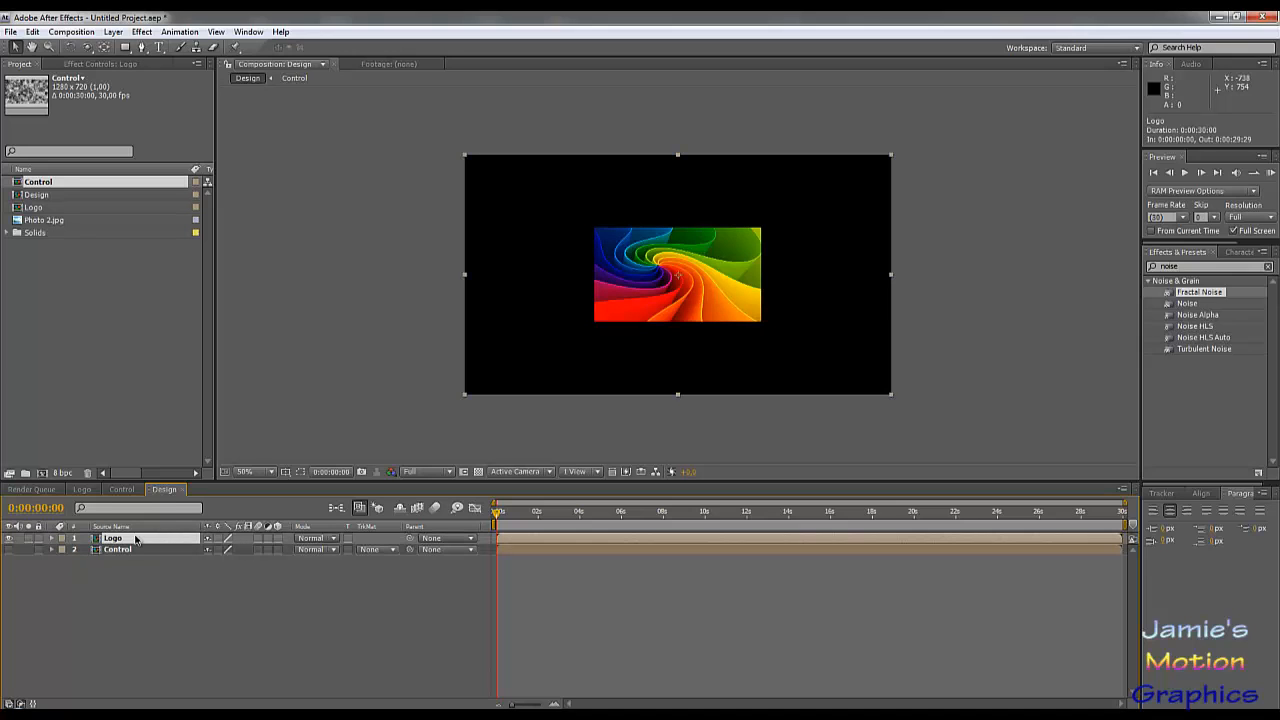
{"action": "left_click_drag", "start_coordinate": [1179, 268], "coordinate": [1079, 256]}
{"action": "type", "text": "card"}
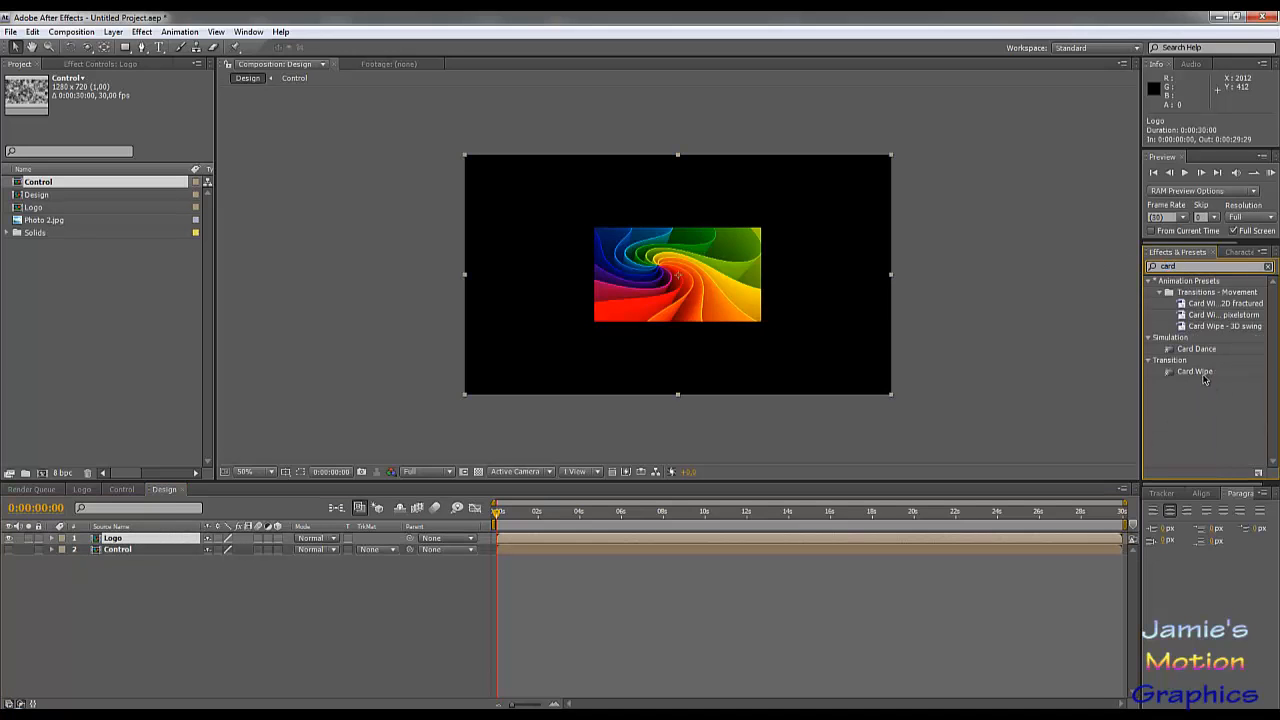
{"action": "left_click_drag", "start_coordinate": [1196, 349], "coordinate": [155, 538]}
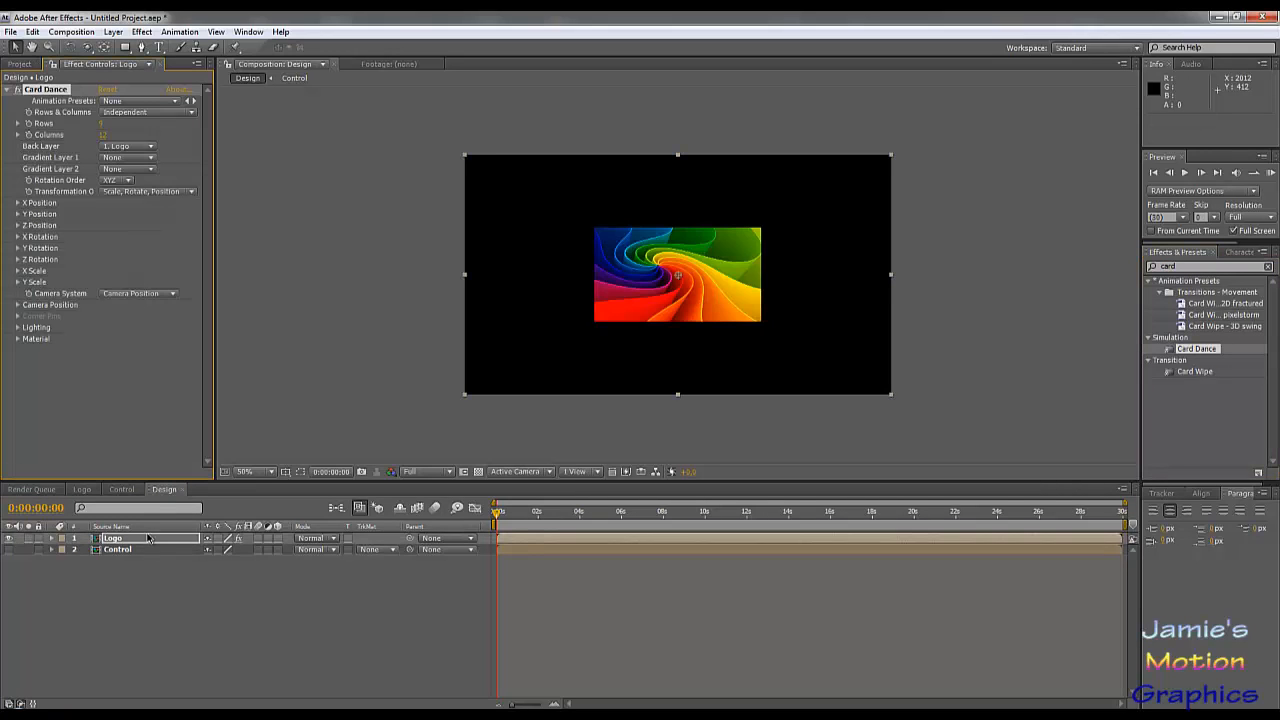
Step: Use the Control layer as Card Dance's Gradient Layer 1 and divide the logo into 25 rows and 50 columns
{"action": "left_click", "coordinate": [131, 158]}
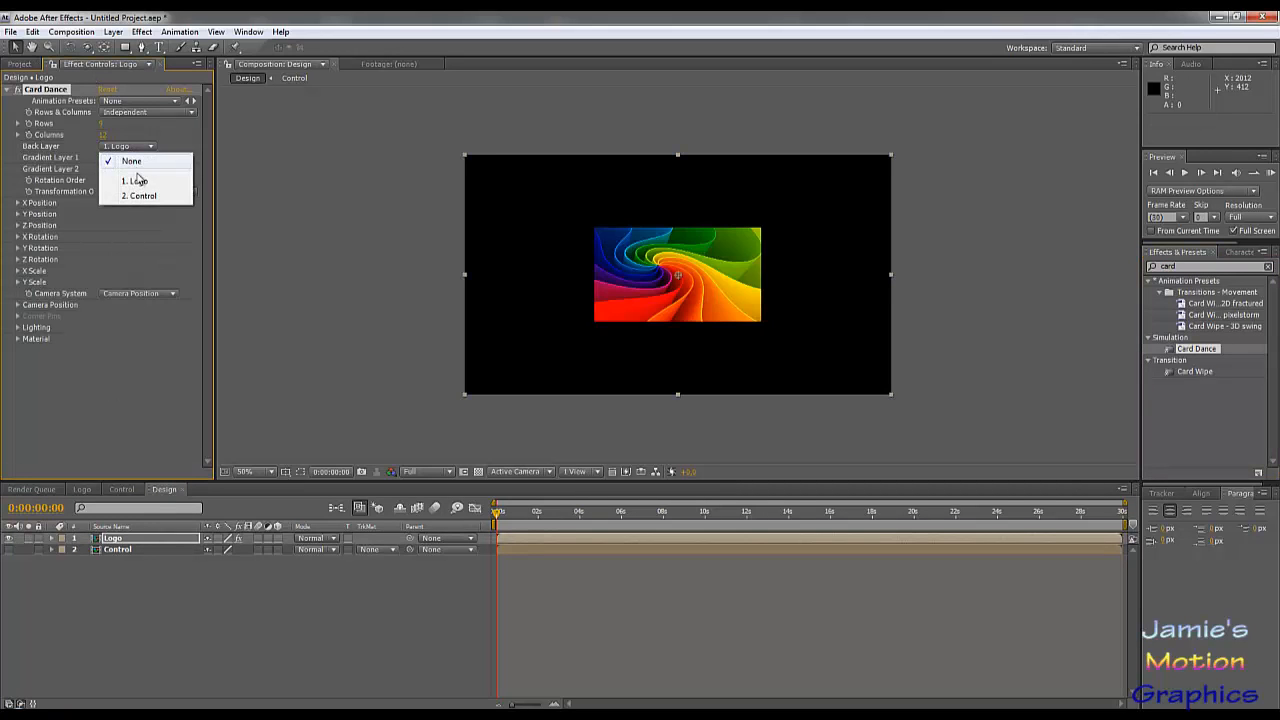
{"action": "left_click", "coordinate": [143, 196]}
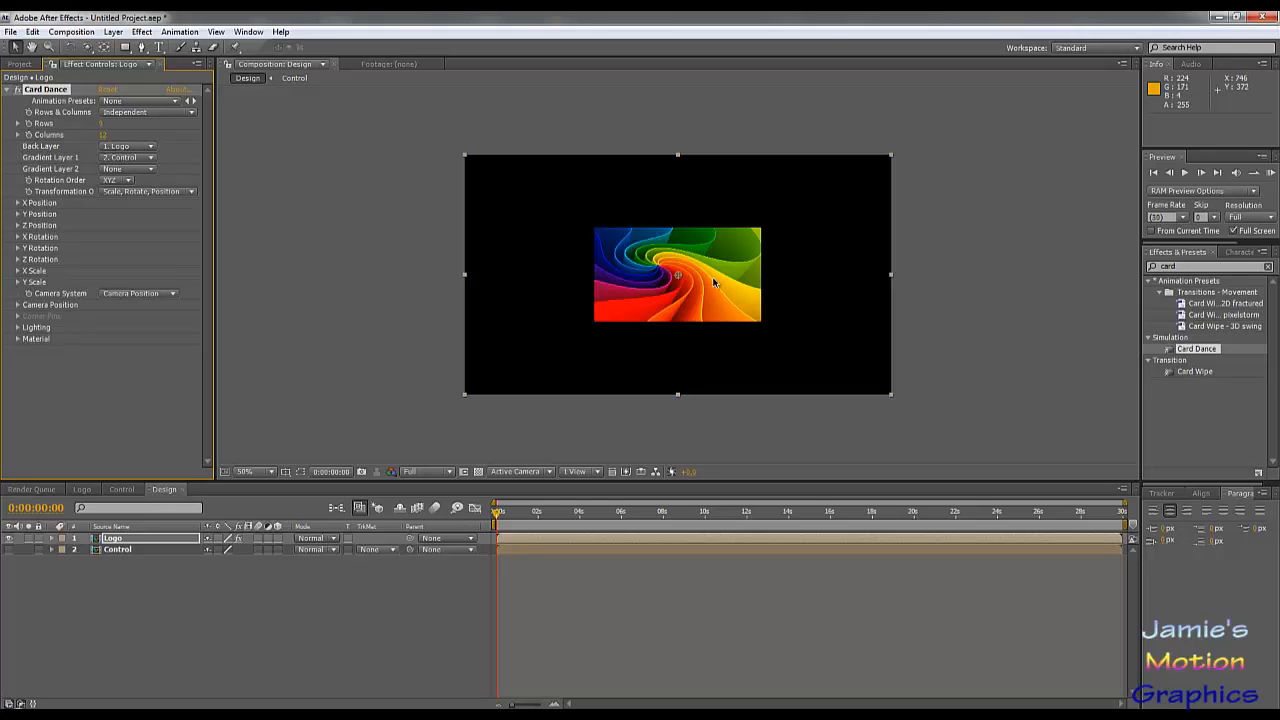
{"action": "left_click", "coordinate": [102, 123]}
{"action": "type", "text": "25"}
{"action": "key", "text": "Tab"}
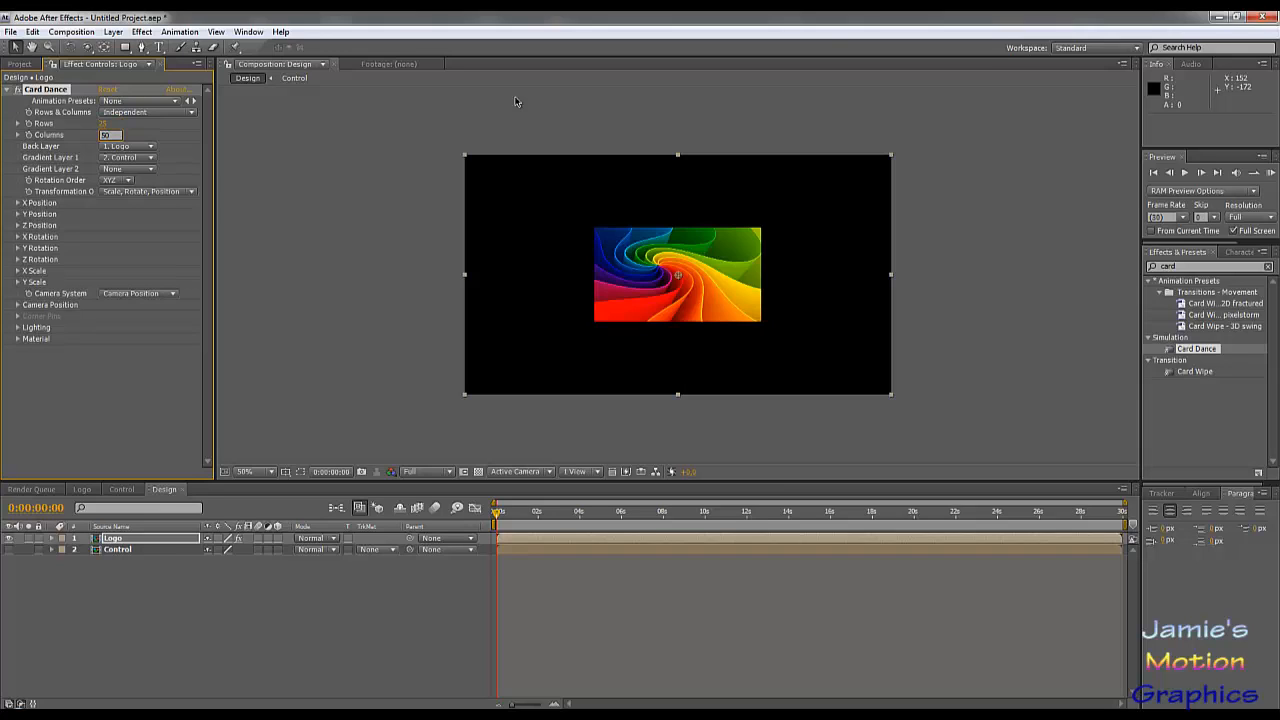
{"action": "type", "text": "50"}
{"action": "key", "text": "Return"}
Step: Try 20 columns for the Card Dance grid and restore the column count to 50
{"action": "scroll", "coordinate": [721, 305], "scroll_direction": "up", "scroll_amount": 1}
{"action": "scroll", "coordinate": [721, 305], "scroll_direction": "down", "scroll_amount": 1}
{"action": "left_click", "coordinate": [104, 134]}
{"action": "type", "text": "20"}
{"action": "key", "text": "Return"}
{"action": "left_click", "coordinate": [104, 134]}
{"action": "type", "text": "50"}
{"action": "key", "text": "Return"}
Step: Set the source of Card Dance's Z Position to Intensity 1
{"action": "left_click", "coordinate": [18, 226]}
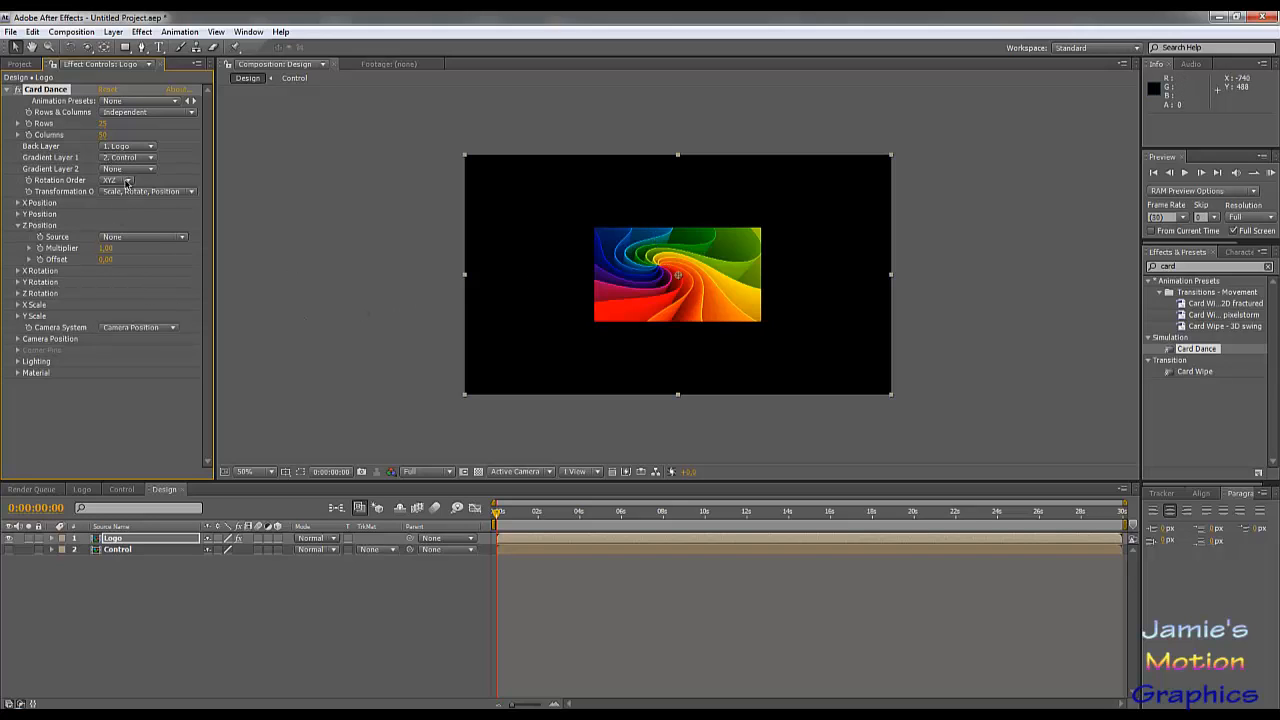
{"action": "left_click", "coordinate": [144, 238]}
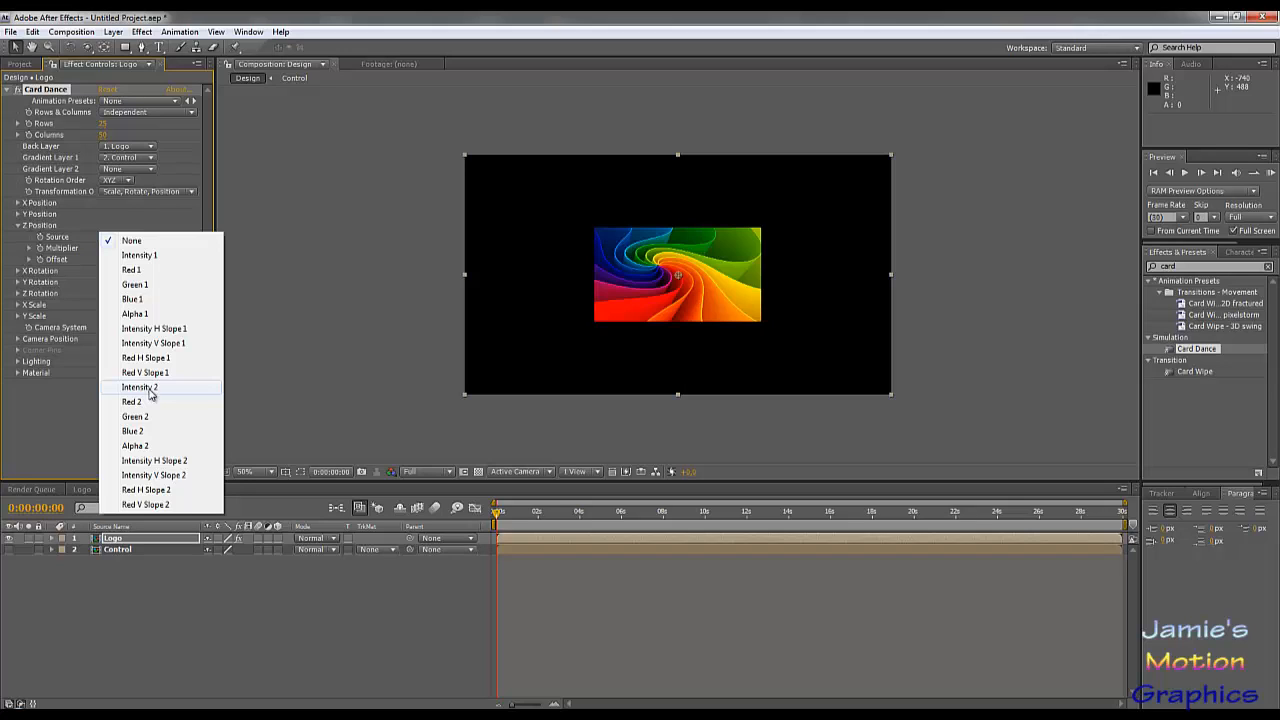
{"action": "left_click", "coordinate": [146, 257]}
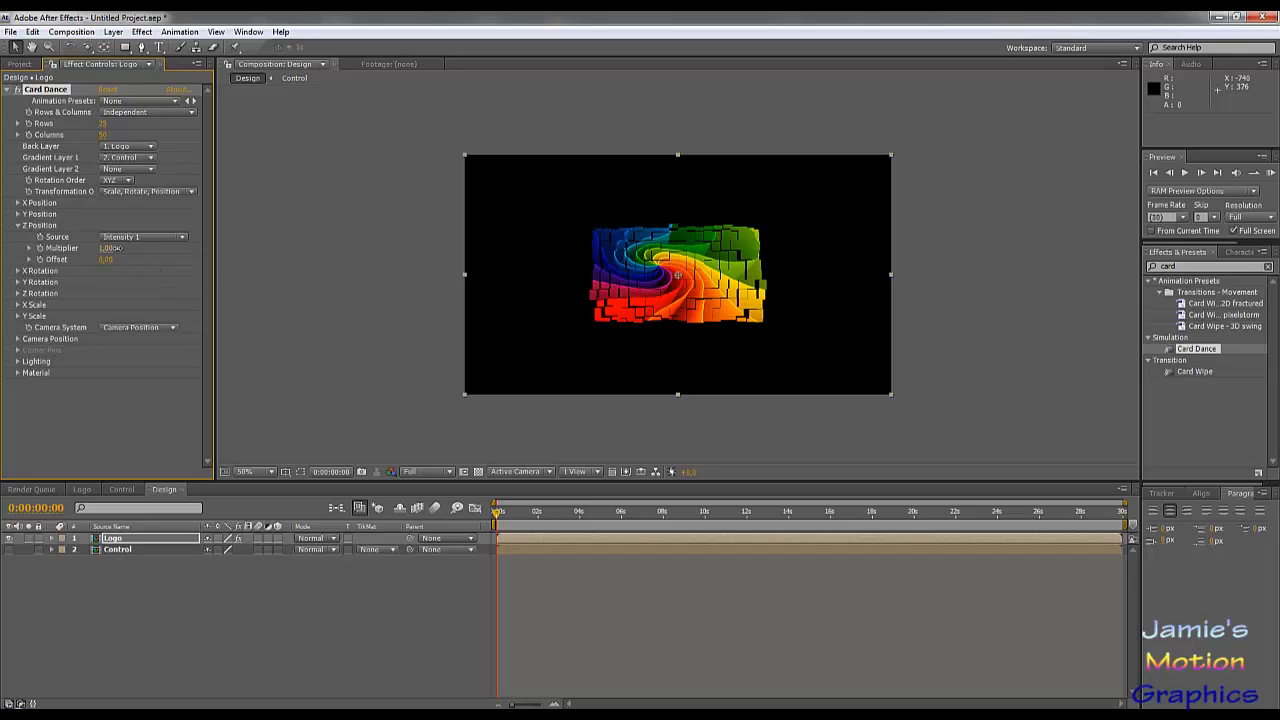
Step: Experiment with the Z Position multiplier's strength and keyframe it at 150 at the start of the timeline
{"action": "left_click_drag", "start_coordinate": [117, 247], "coordinate": [256, 257]}
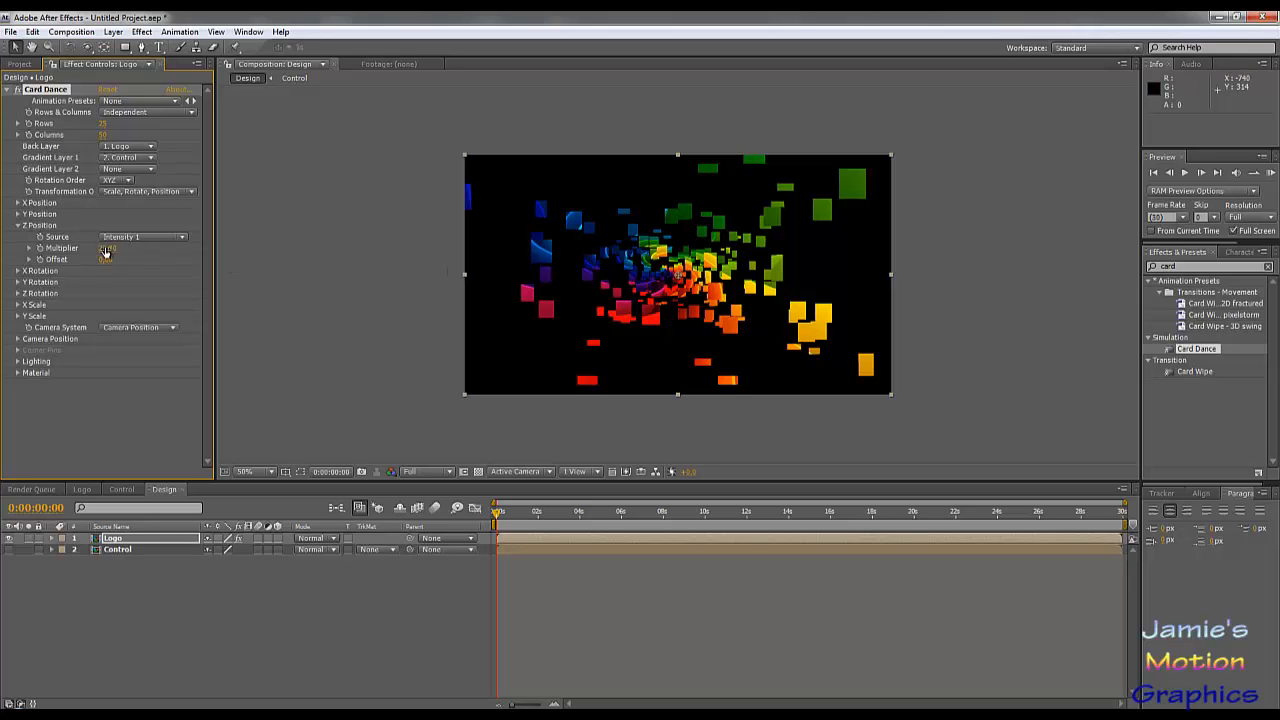
{"action": "left_click_drag", "start_coordinate": [112, 246], "coordinate": [328, 328]}
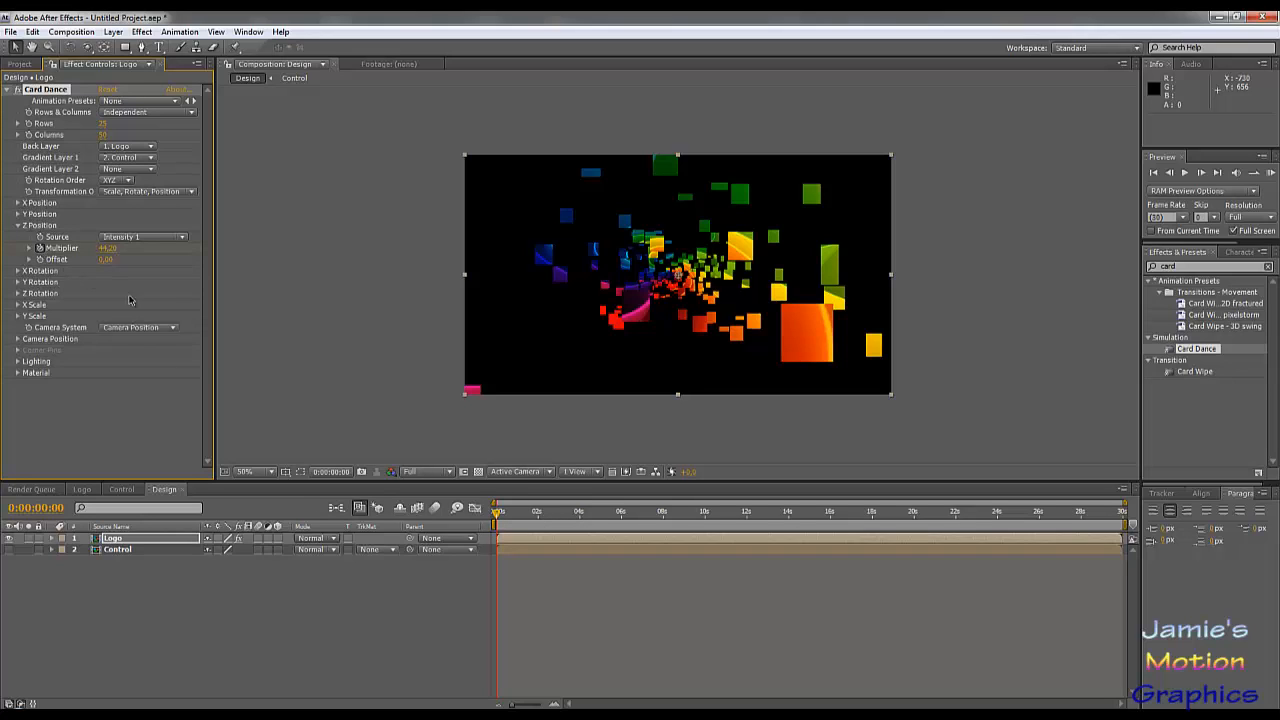
{"action": "left_click", "coordinate": [107, 248]}
{"action": "type", "text": "150"}
{"action": "key", "text": "Return"}
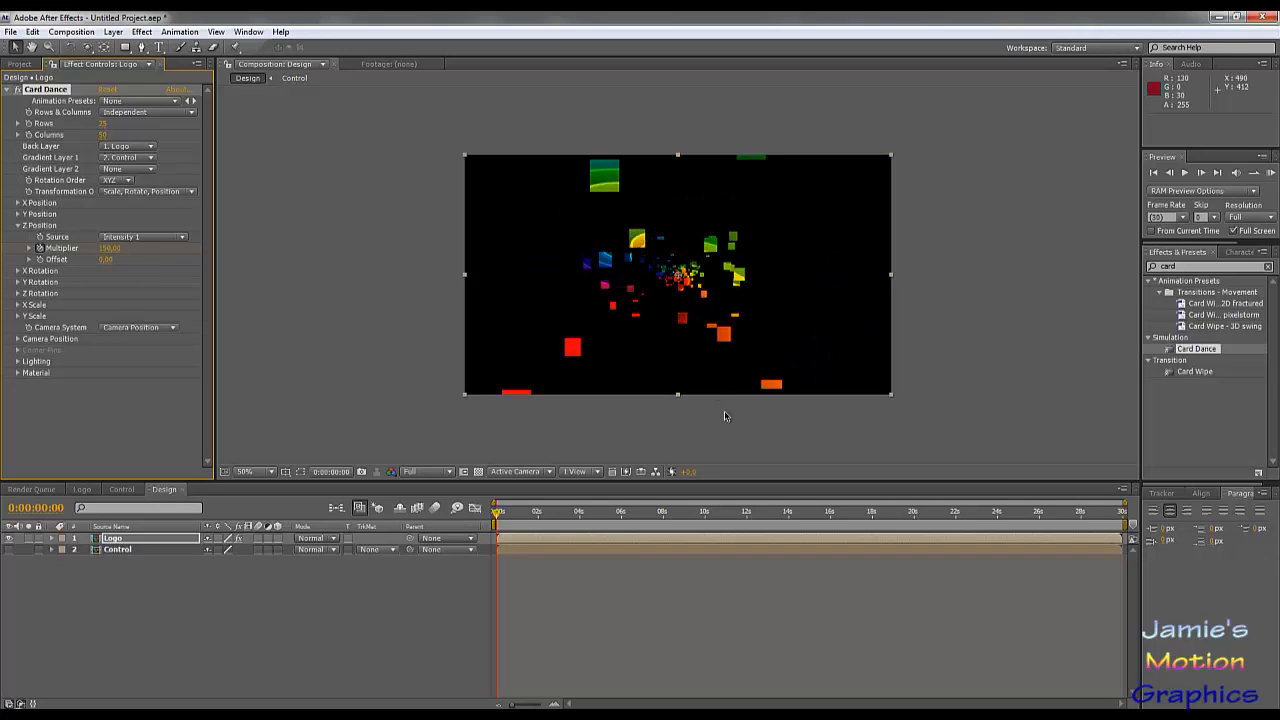
Step: Keyframe the Z Position multiplier to 0 at 5 seconds and reveal the Logo layer's keyframes
{"action": "left_click", "coordinate": [600, 513]}
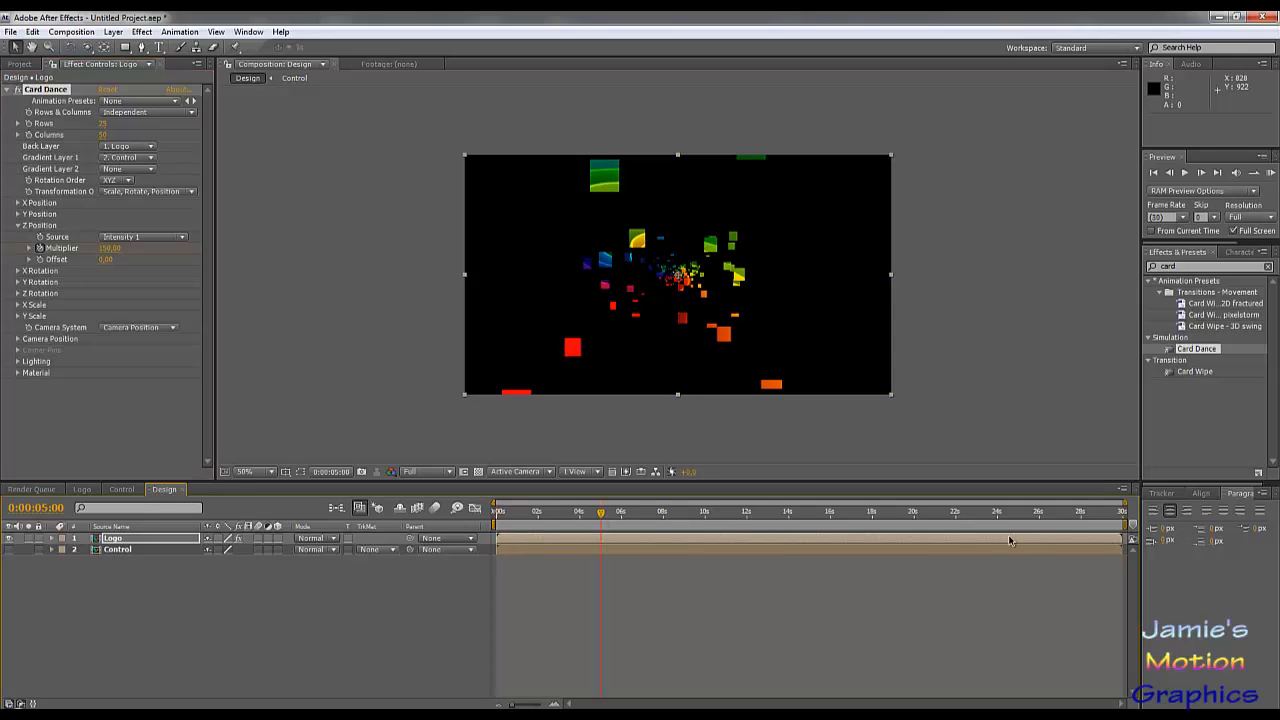
{"action": "left_click", "coordinate": [109, 248]}
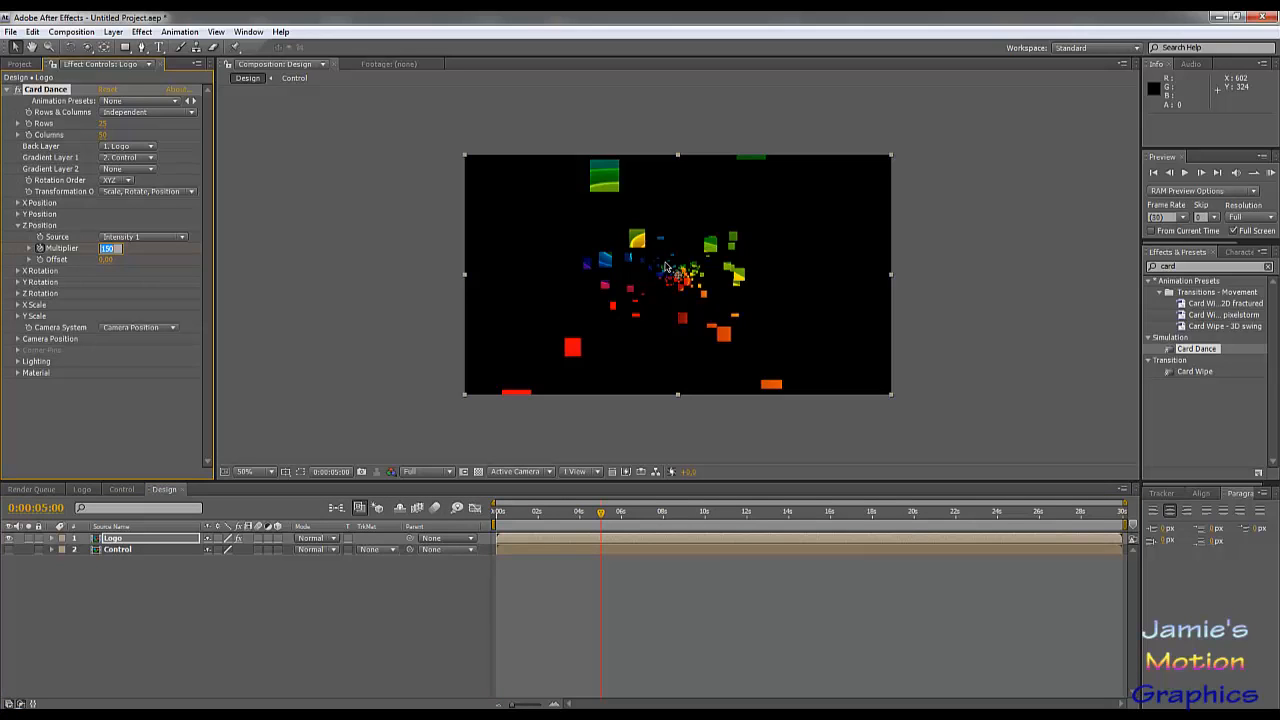
{"action": "key", "text": "Return"}
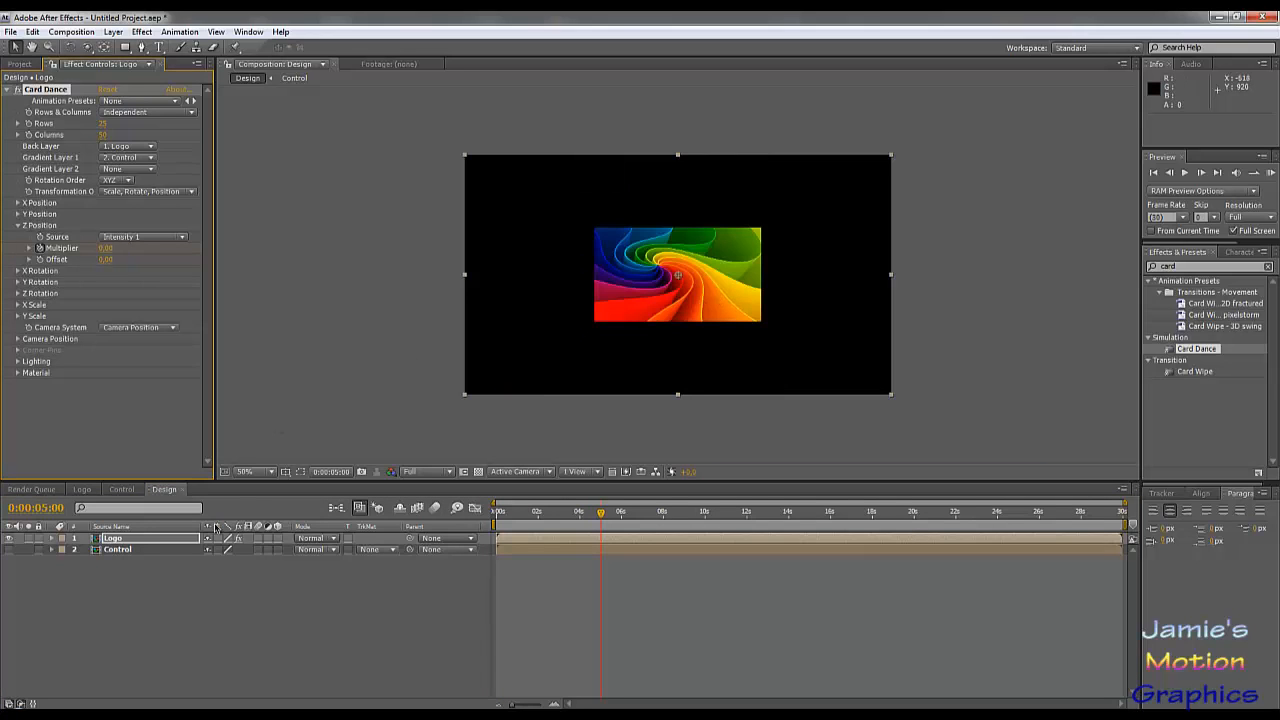
{"action": "key", "text": "u"}
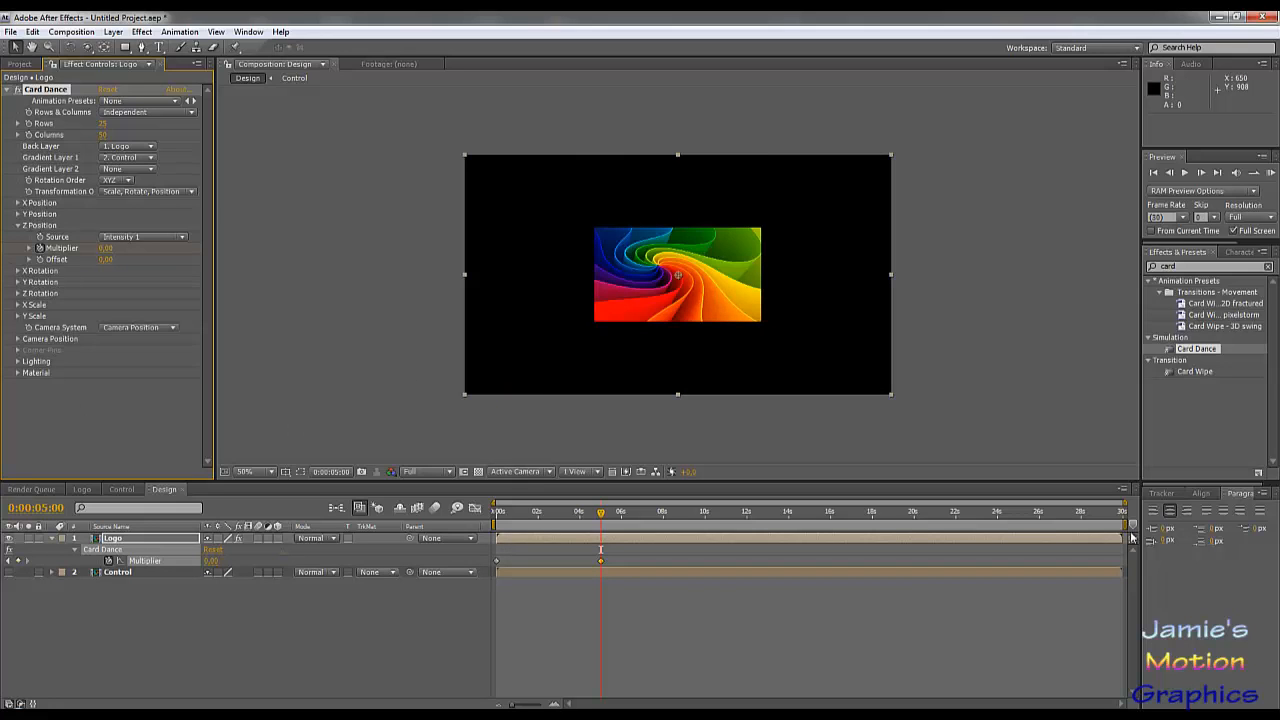
Step: Narrow the timeline's visible range to about the first 5 seconds and preview the card animation
{"action": "left_click_drag", "start_coordinate": [1122, 504], "coordinate": [610, 508]}
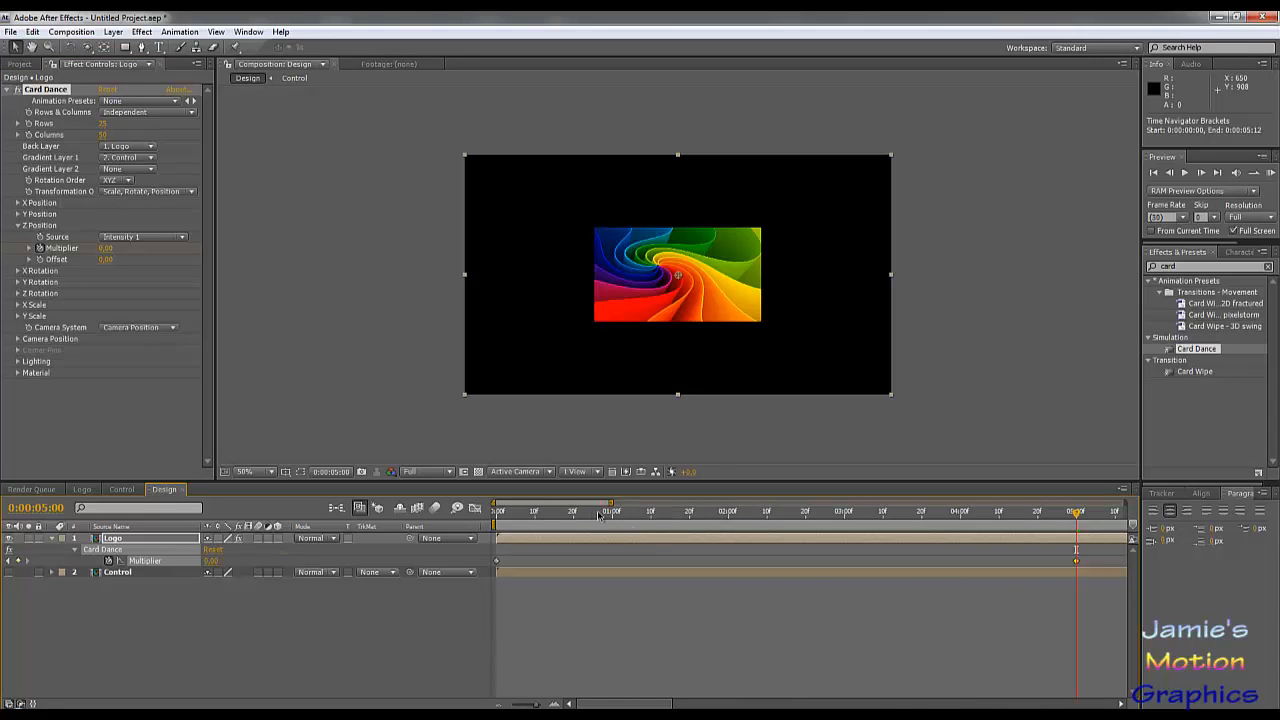
{"action": "left_click", "coordinate": [535, 512]}
{"action": "key", "text": "space"}
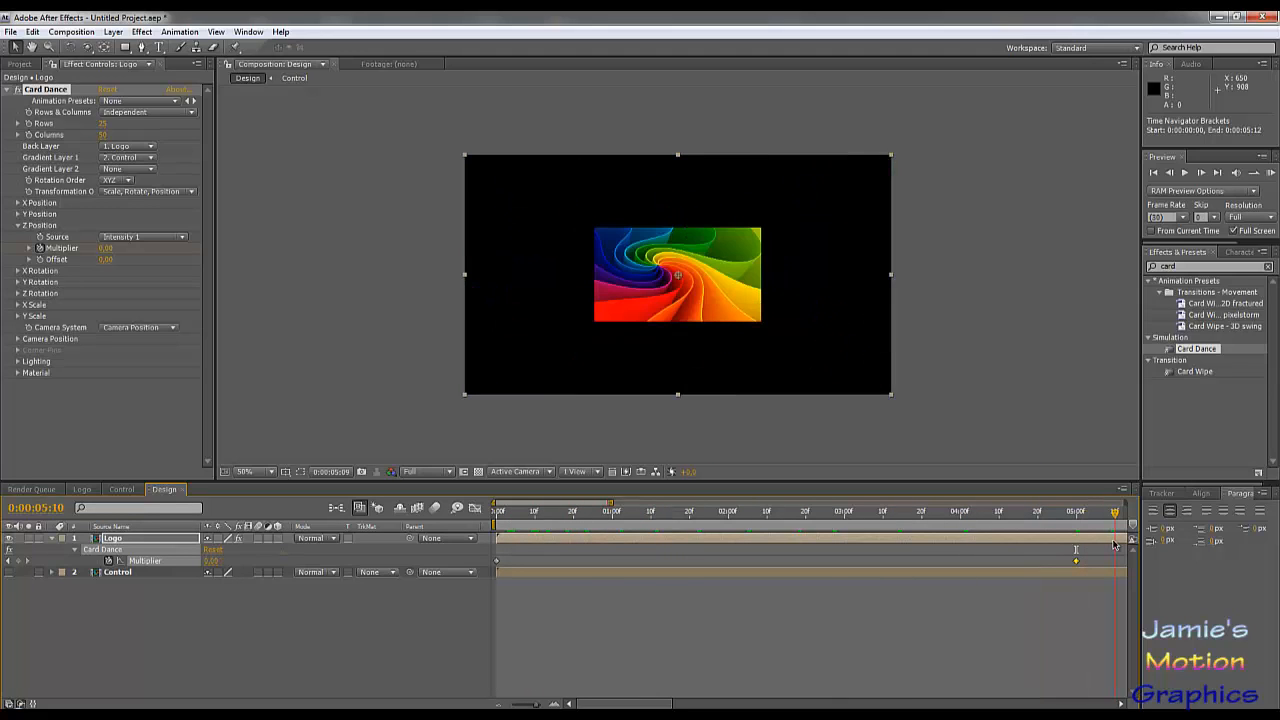
Step: Try starting the Logo layer about one second in and move it back to start at 0 seconds
{"action": "left_click_drag", "start_coordinate": [1061, 540], "coordinate": [1120, 558]}
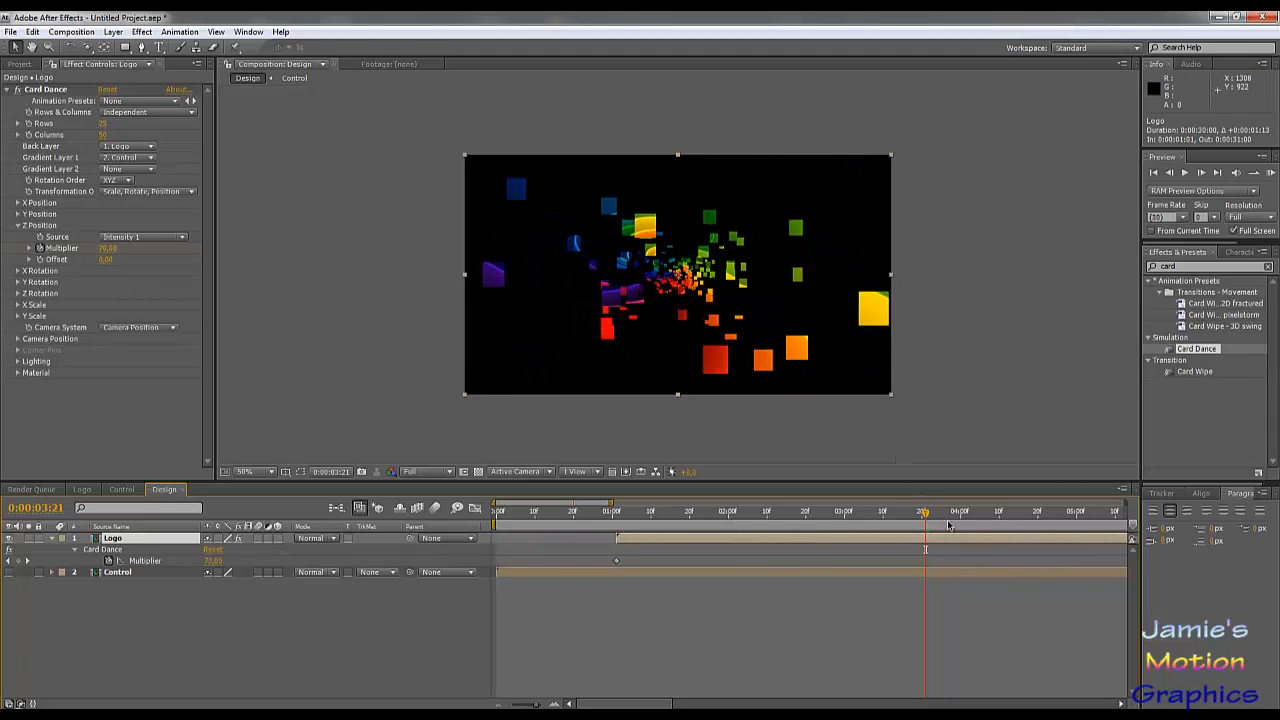
{"action": "left_click", "coordinate": [979, 518]}
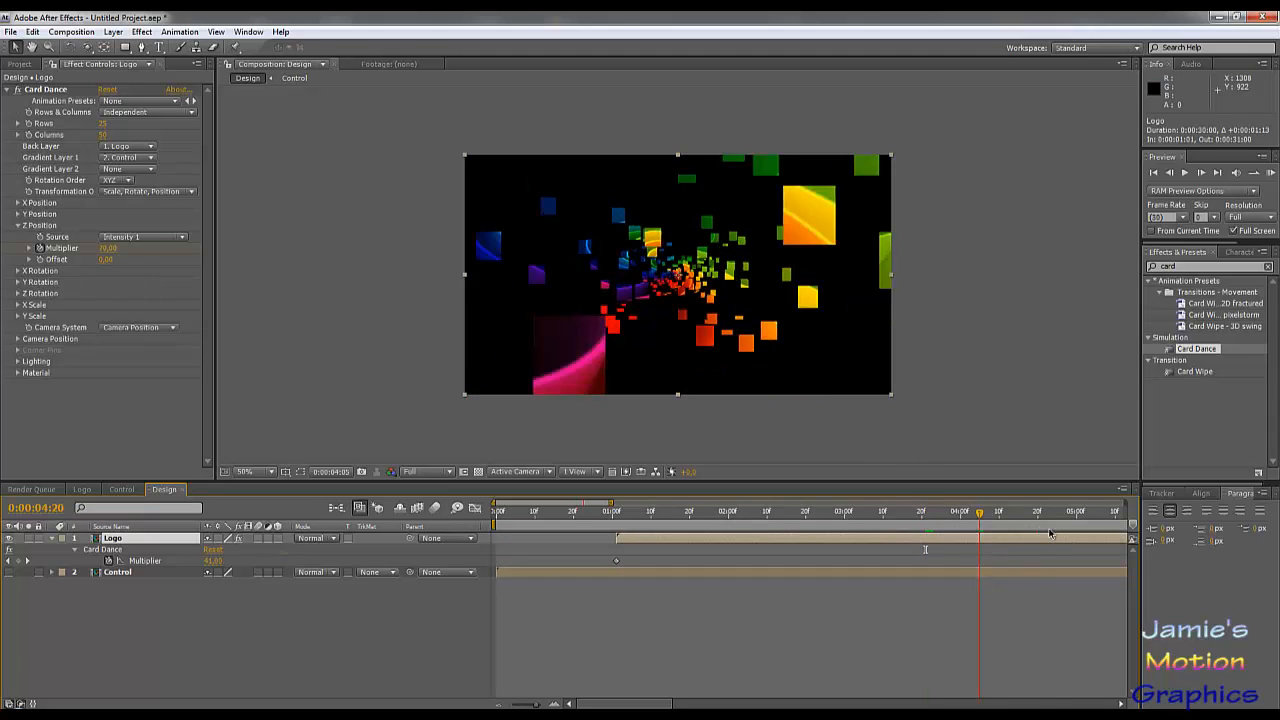
{"action": "left_click_drag", "start_coordinate": [1050, 533], "coordinate": [474, 538]}
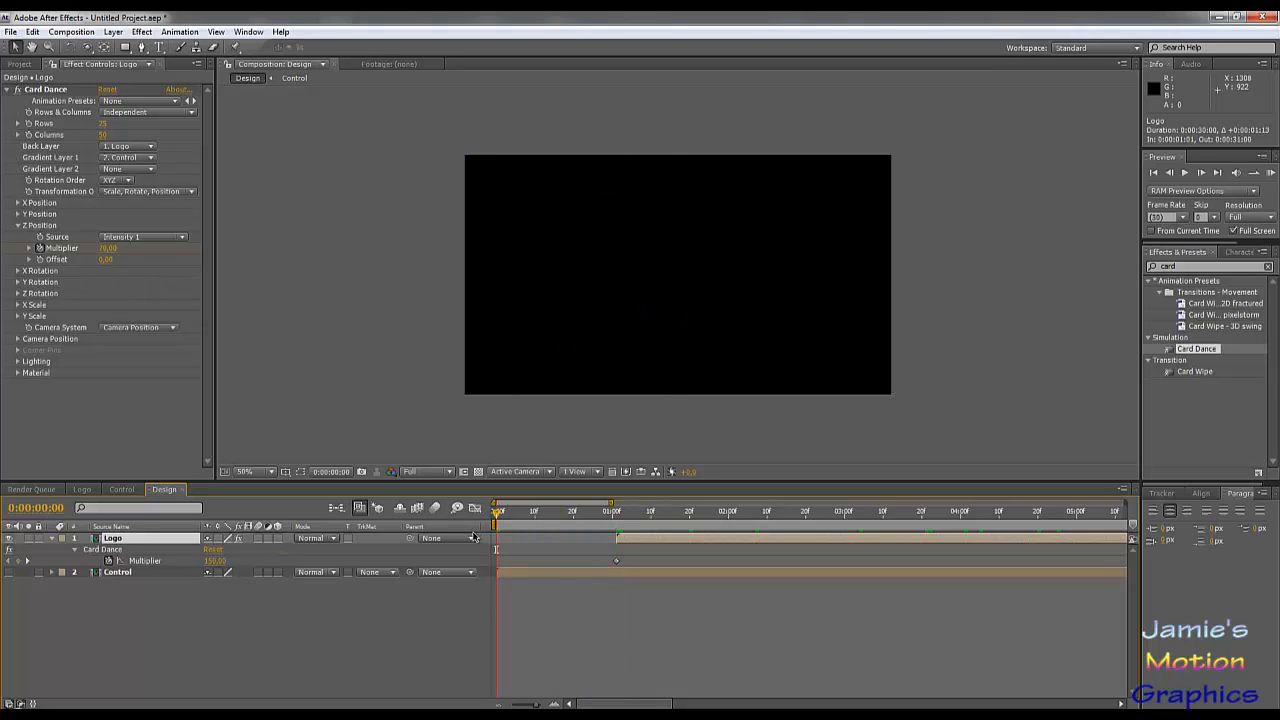
{"action": "left_click_drag", "start_coordinate": [626, 538], "coordinate": [507, 545]}
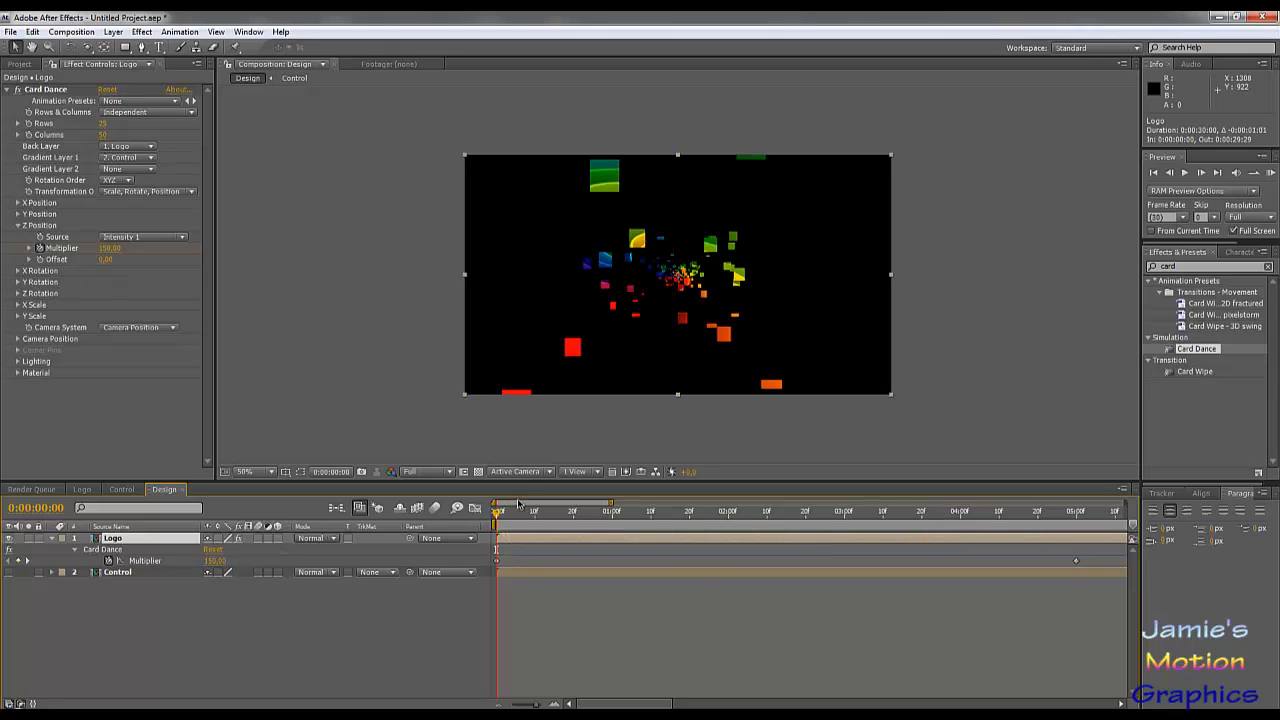
Step: Add a camera with the 50mm preset to the Design composition
{"action": "left_click", "coordinate": [72, 32]}
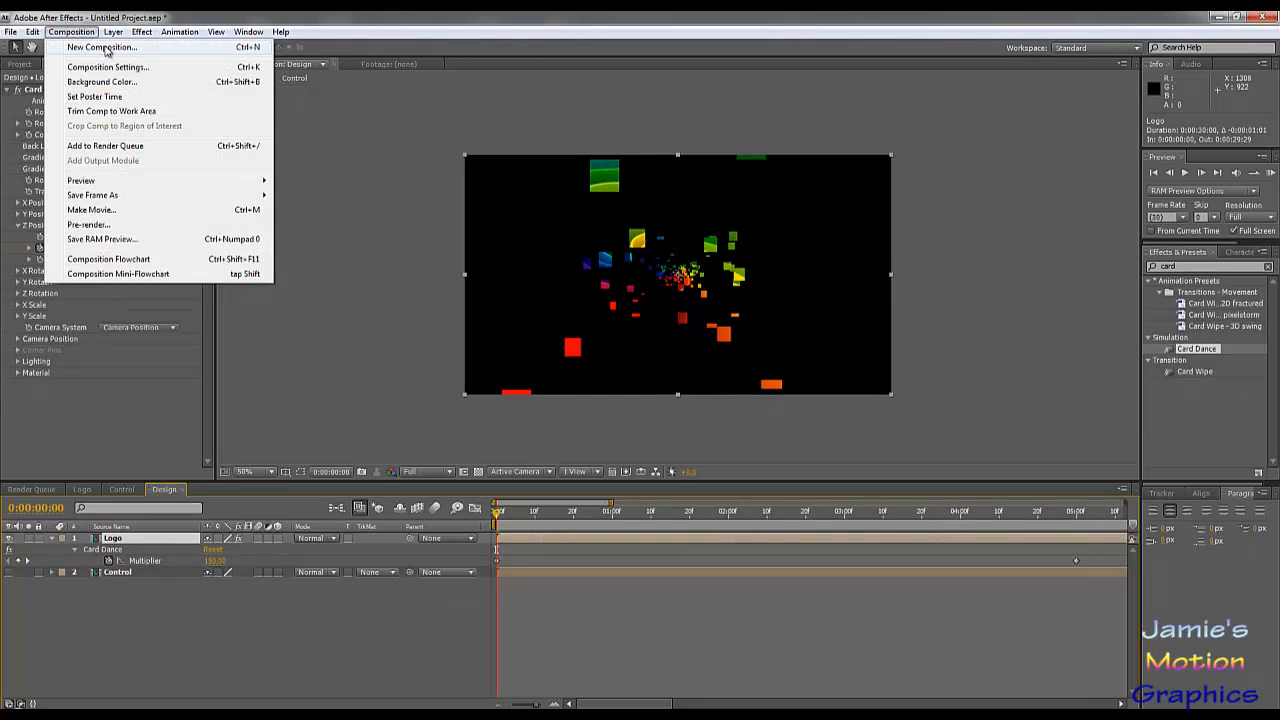
{"action": "mouse_move", "coordinate": [113, 32]}
{"action": "mouse_move", "coordinate": [155, 50]}
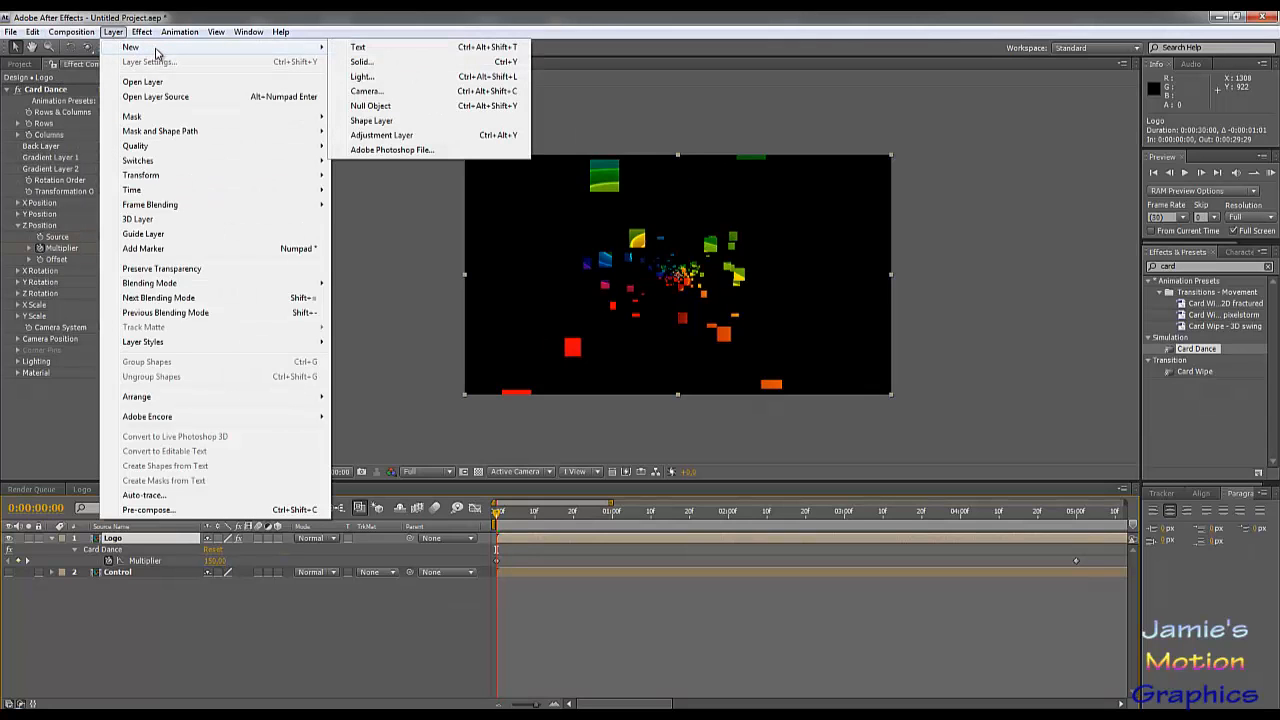
{"action": "left_click", "coordinate": [366, 91]}
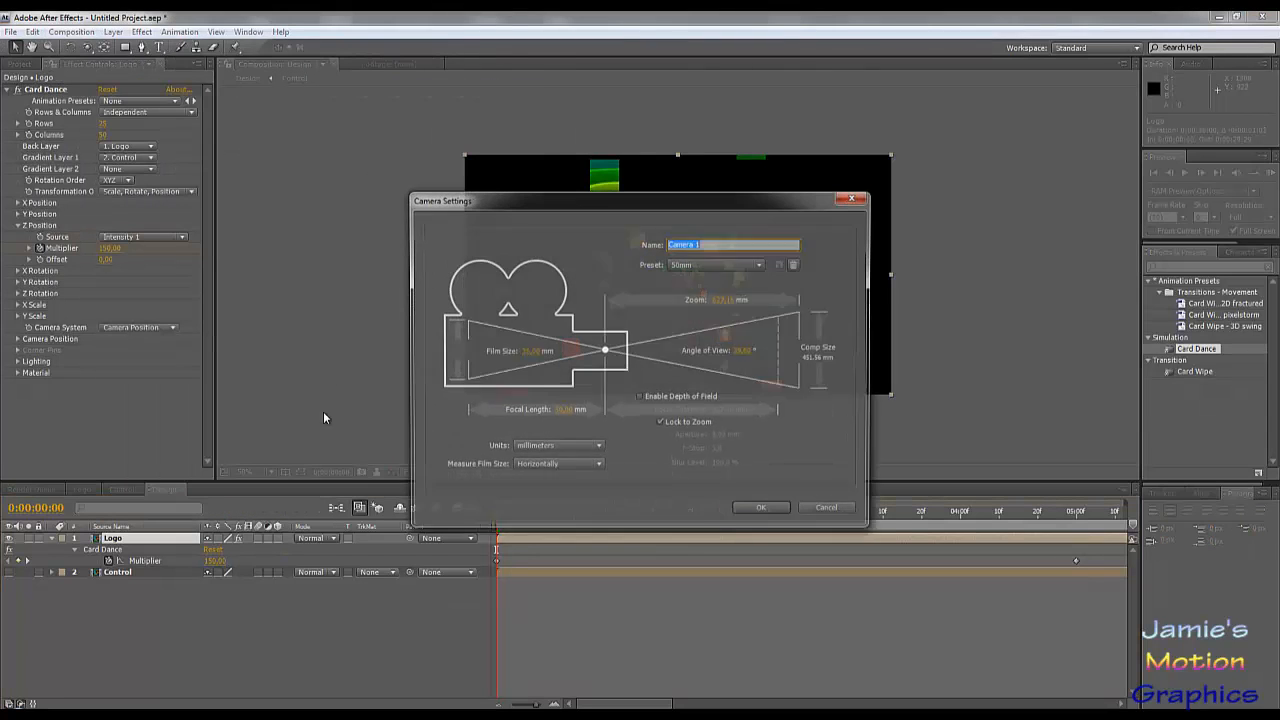
{"action": "left_click", "coordinate": [763, 511]}
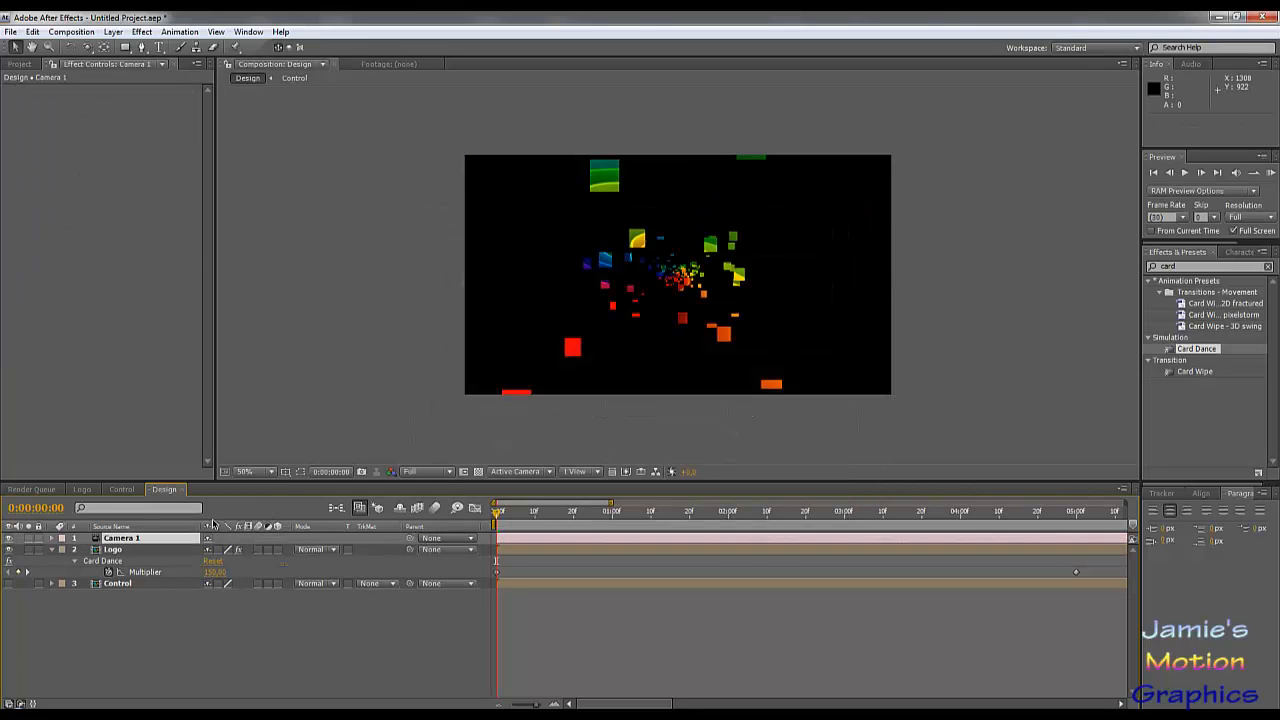
Step: Create a Position keyframe on Camera 1, move it to 5 seconds, and return to the timeline's start
{"action": "key", "text": "p"}
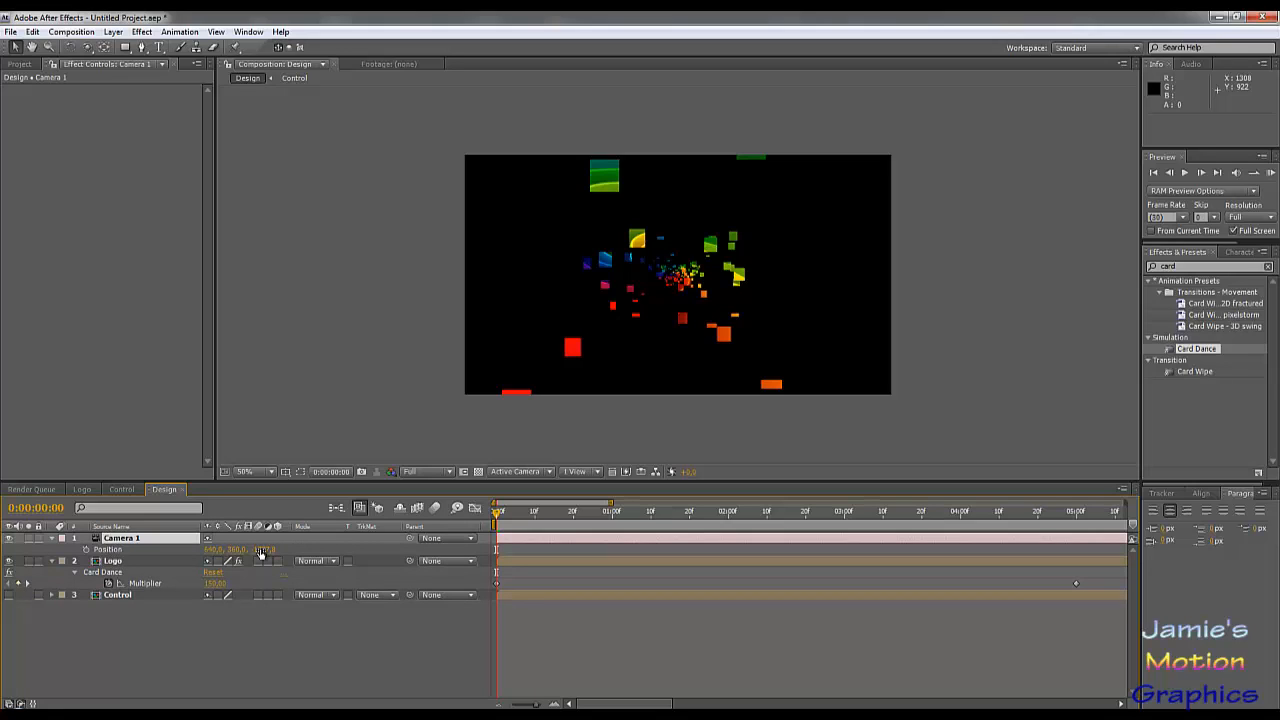
{"action": "left_click", "coordinate": [86, 549]}
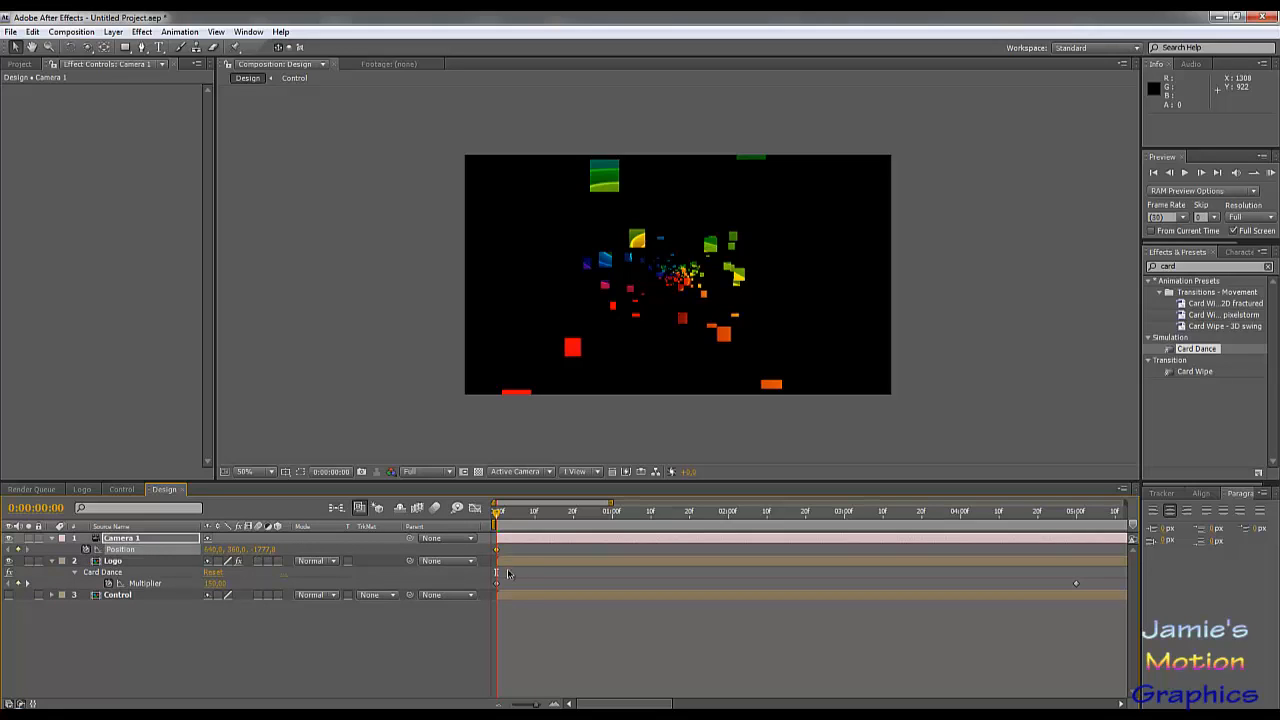
{"action": "left_click_drag", "start_coordinate": [497, 549], "coordinate": [1072, 579]}
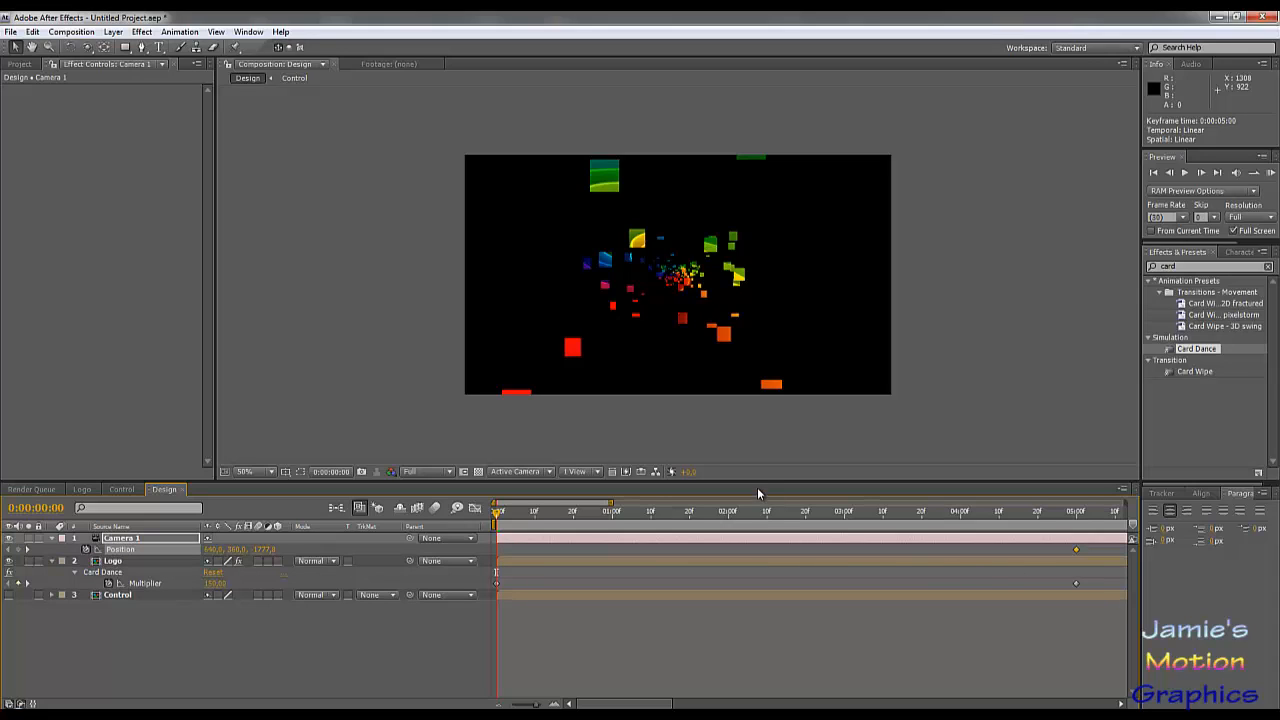
{"action": "left_click", "coordinate": [1077, 513]}
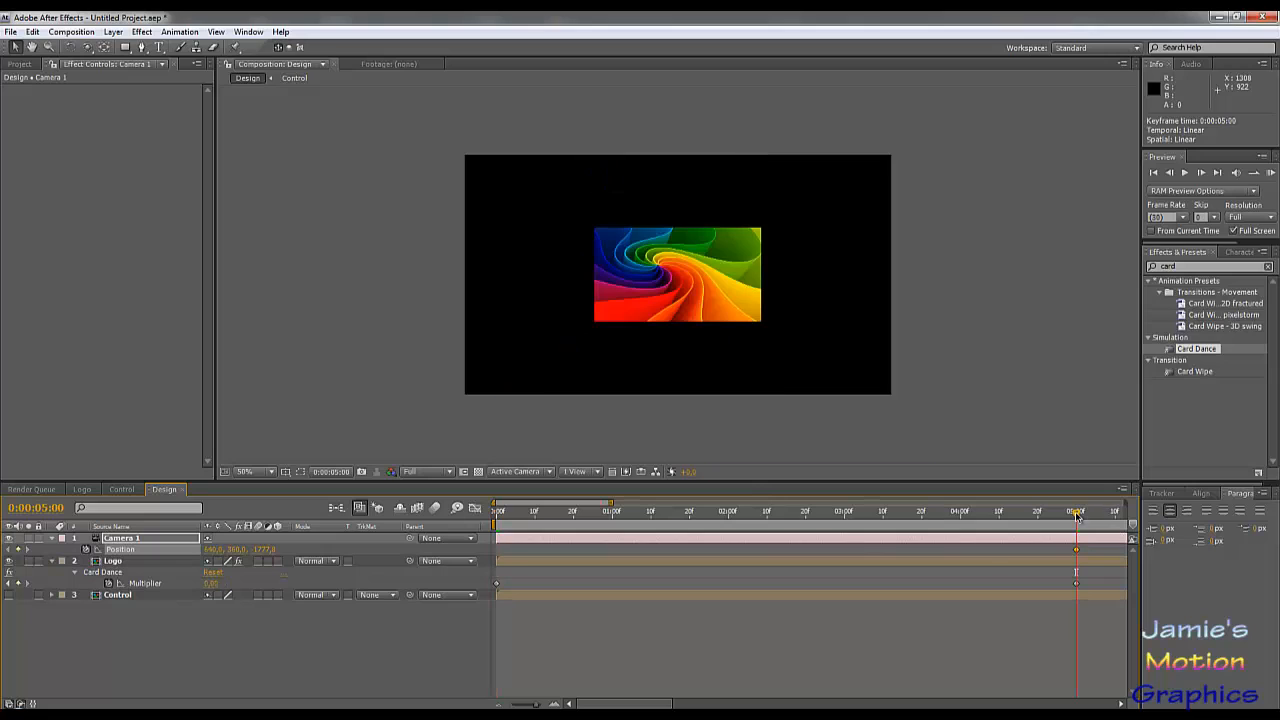
{"action": "left_click", "coordinate": [497, 513]}
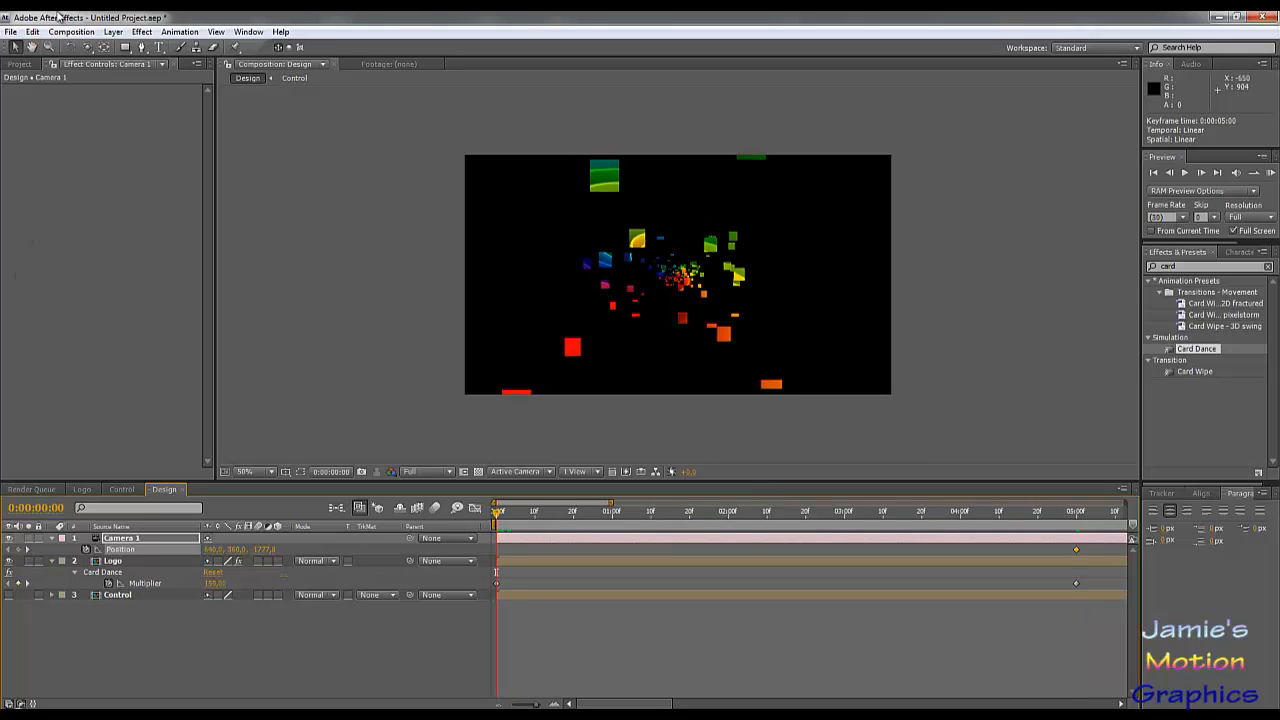
Step: Turn off auto-orientation for Camera 1
{"action": "left_click", "coordinate": [125, 540]}
{"action": "left_click", "coordinate": [113, 31]}
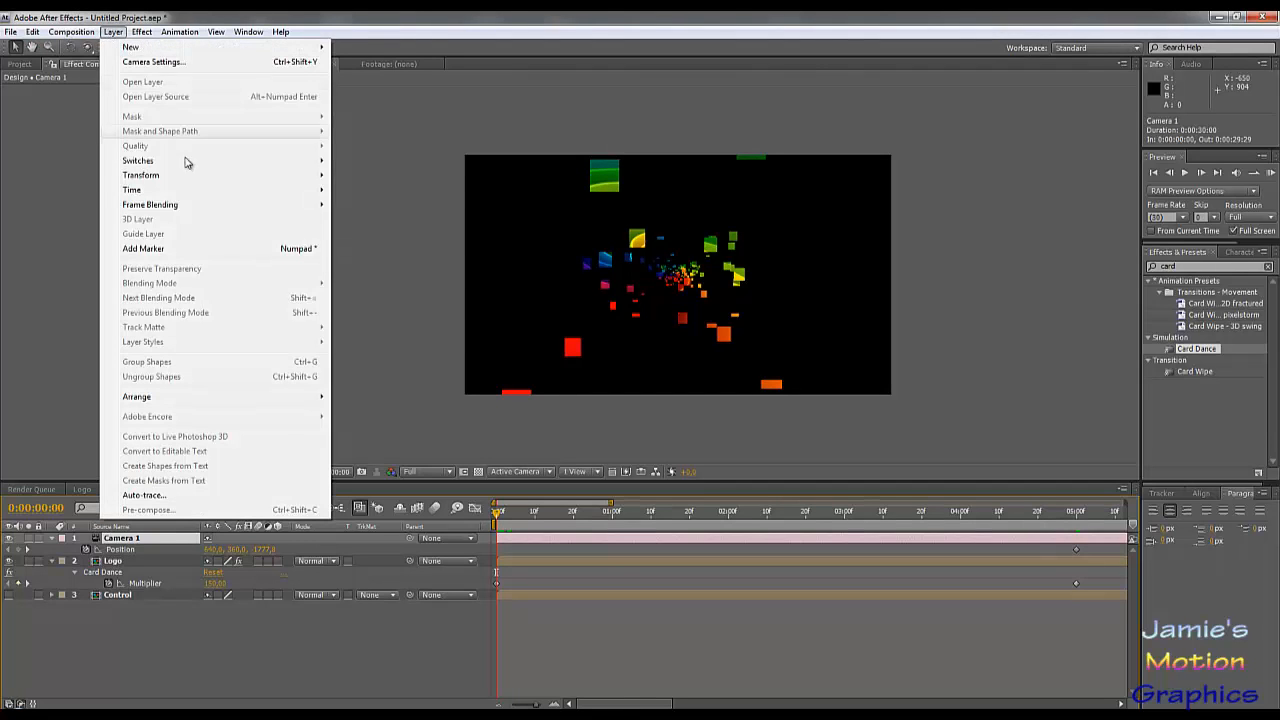
{"action": "mouse_move", "coordinate": [208, 180]}
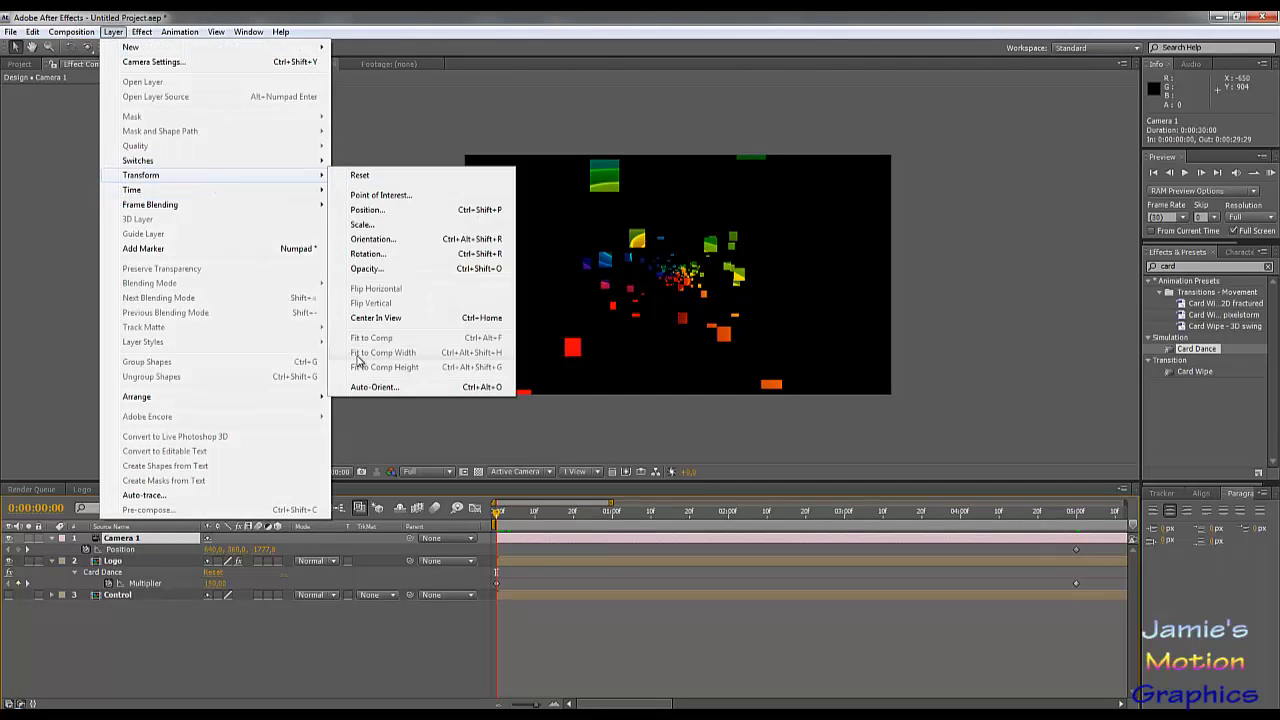
{"action": "left_click", "coordinate": [370, 390]}
{"action": "left_click", "coordinate": [572, 357]}
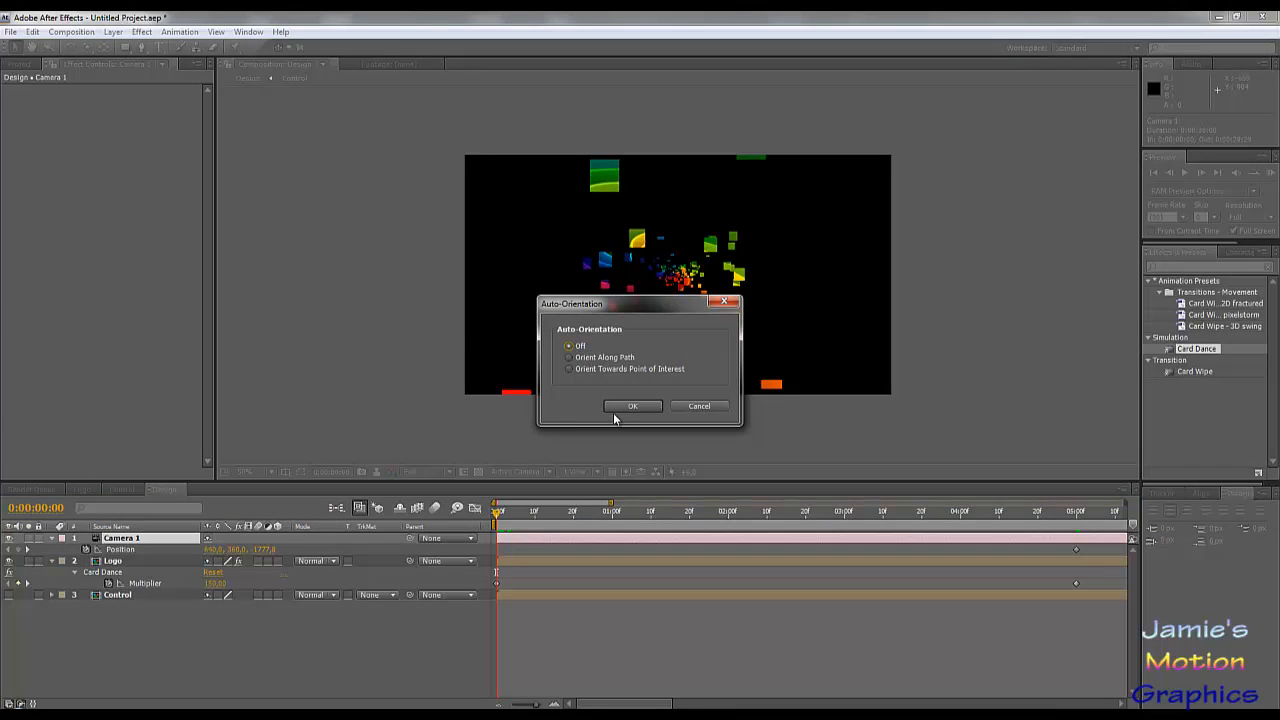
{"action": "left_click", "coordinate": [618, 408]}
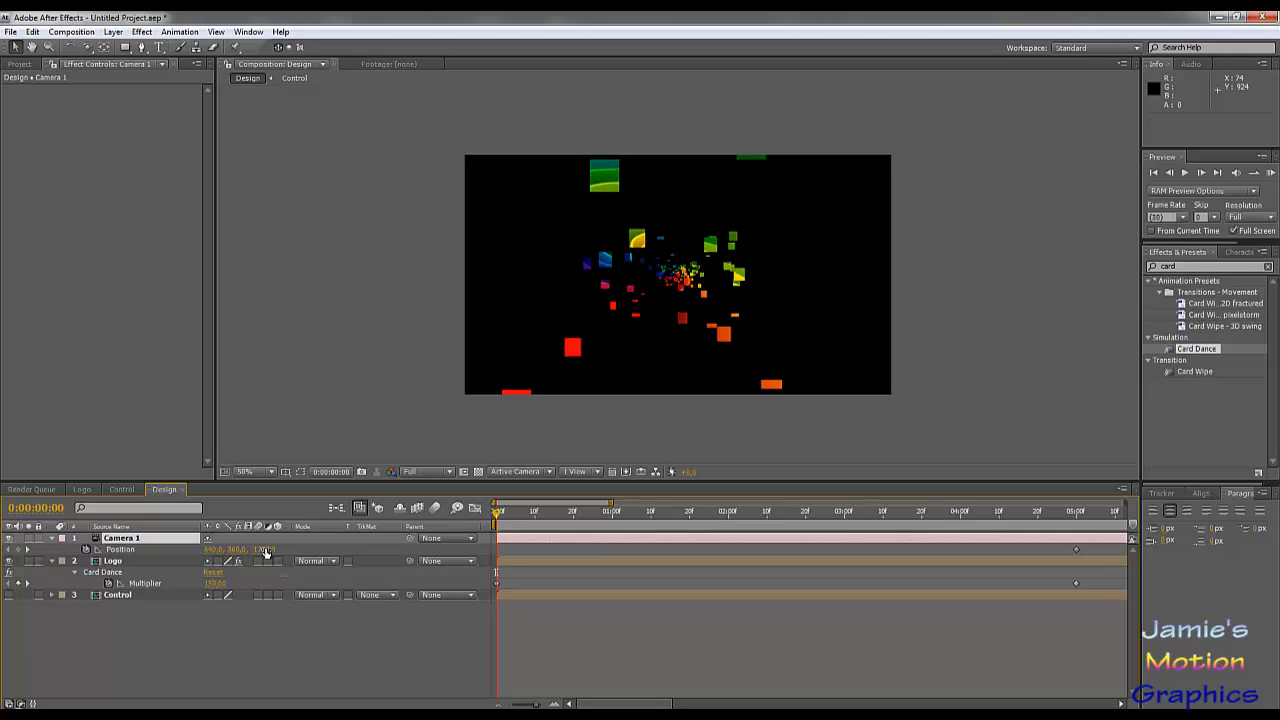
Step: Set Camera 1's starting Z position to about -820 and view the composition through Camera 1
{"action": "left_click_drag", "start_coordinate": [266, 553], "coordinate": [585, 550]}
{"action": "left_click_drag", "start_coordinate": [797, 574], "coordinate": [922, 580]}
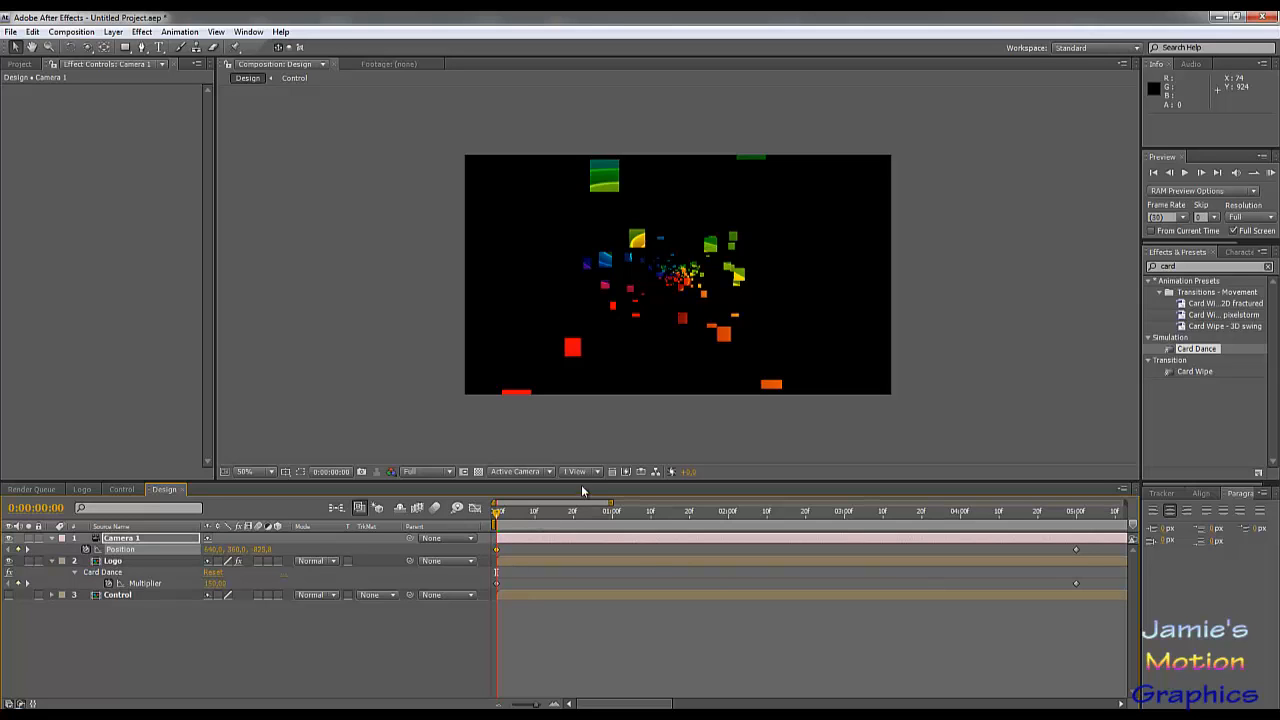
{"action": "left_click", "coordinate": [533, 473]}
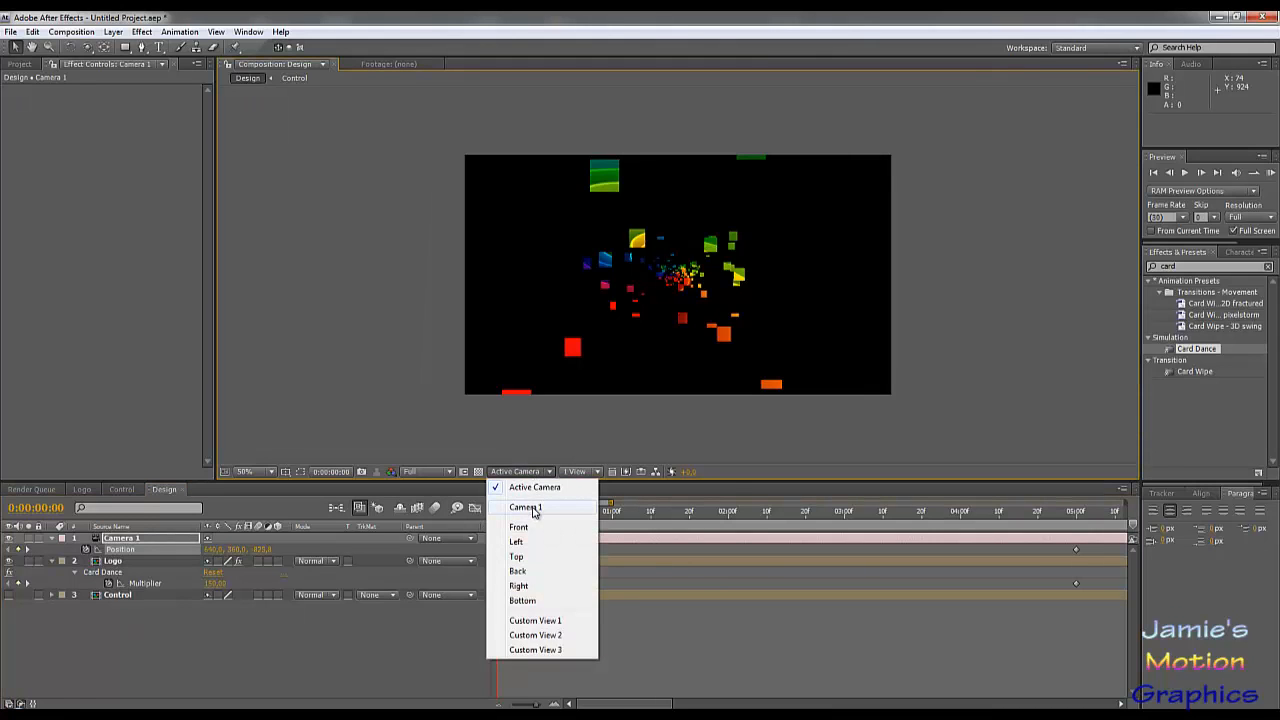
{"action": "left_click", "coordinate": [528, 507]}
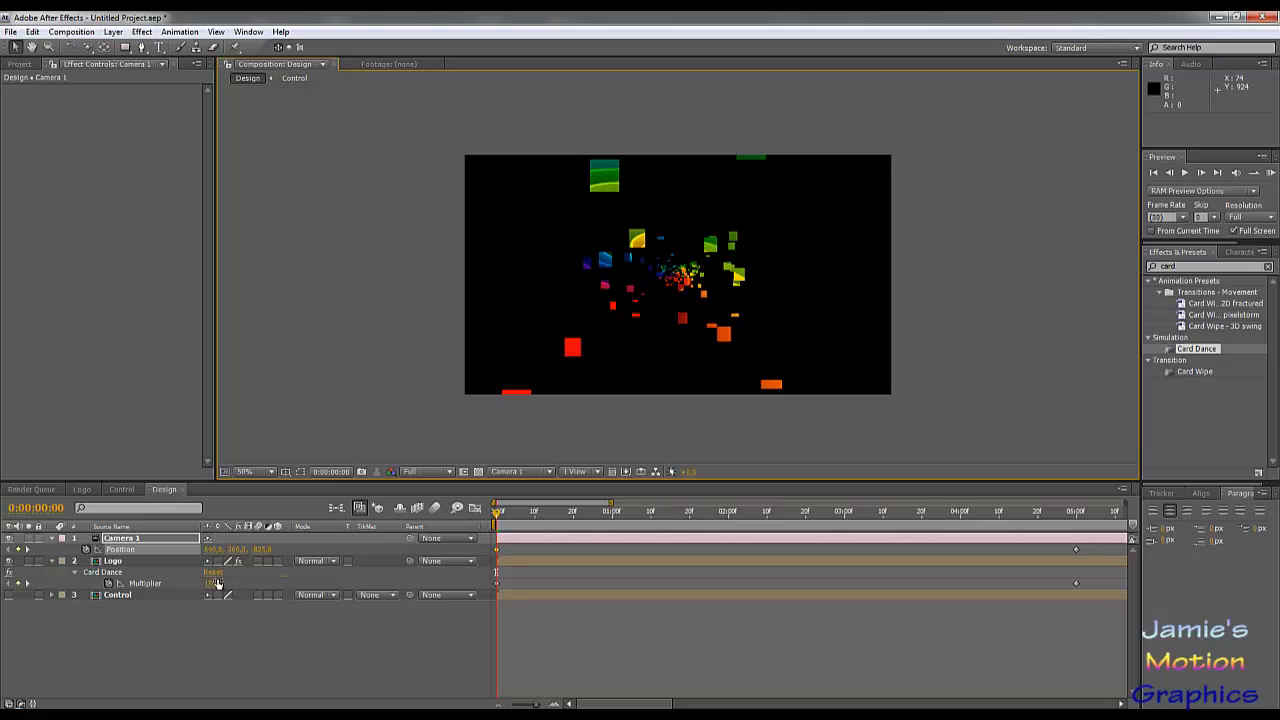
Step: Set the camera system of the Logo layer's Card Dance effect to Comp Camera
{"action": "left_click", "coordinate": [128, 596]}
{"action": "left_click", "coordinate": [114, 561]}
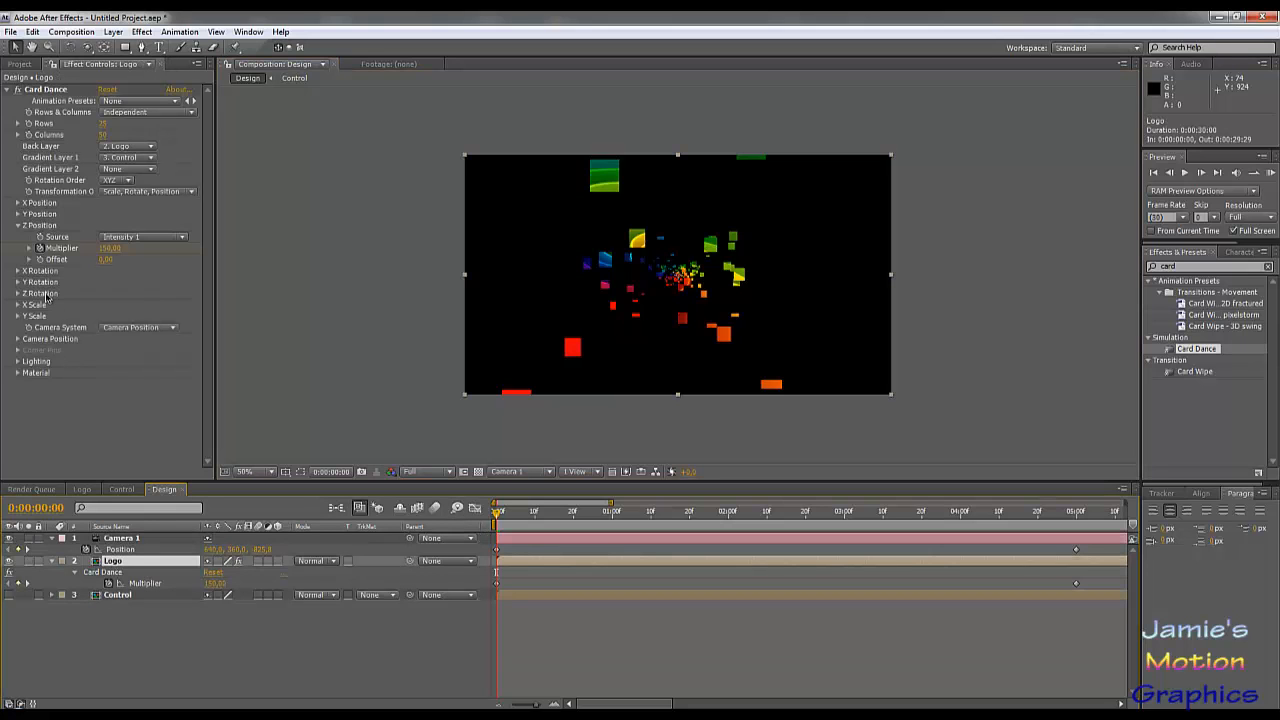
{"action": "left_click", "coordinate": [128, 329]}
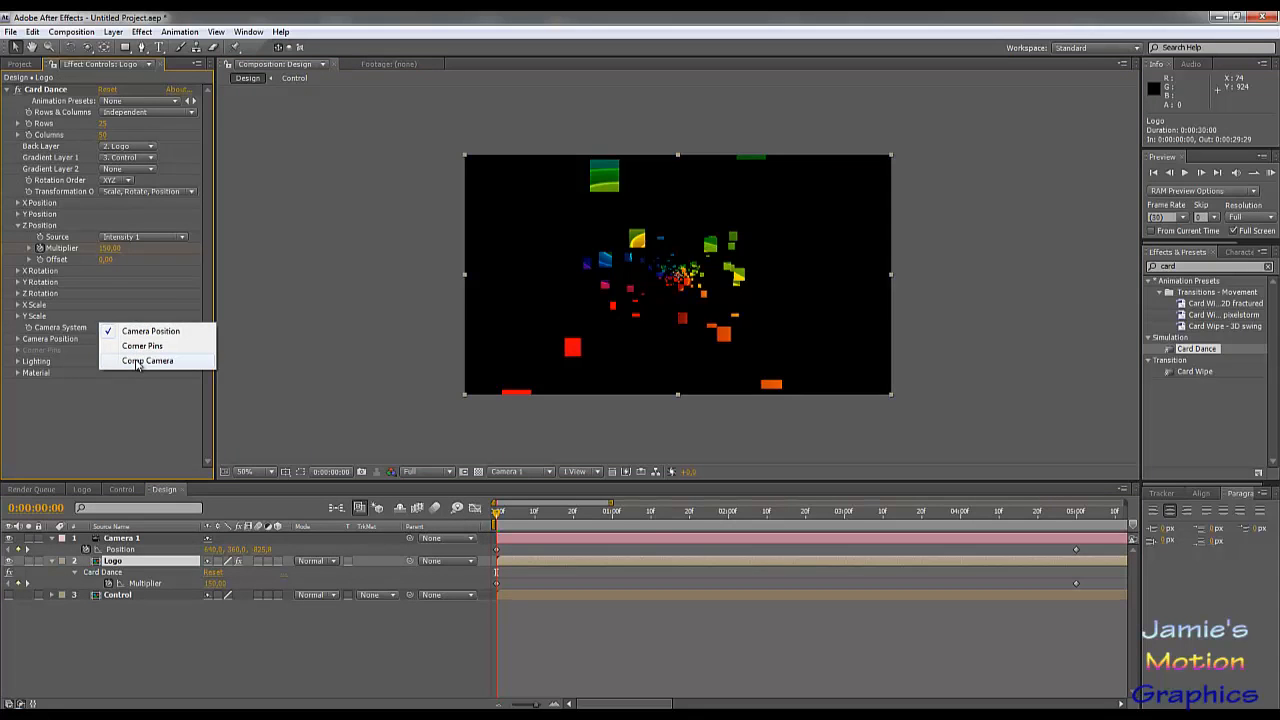
{"action": "left_click", "coordinate": [134, 362]}
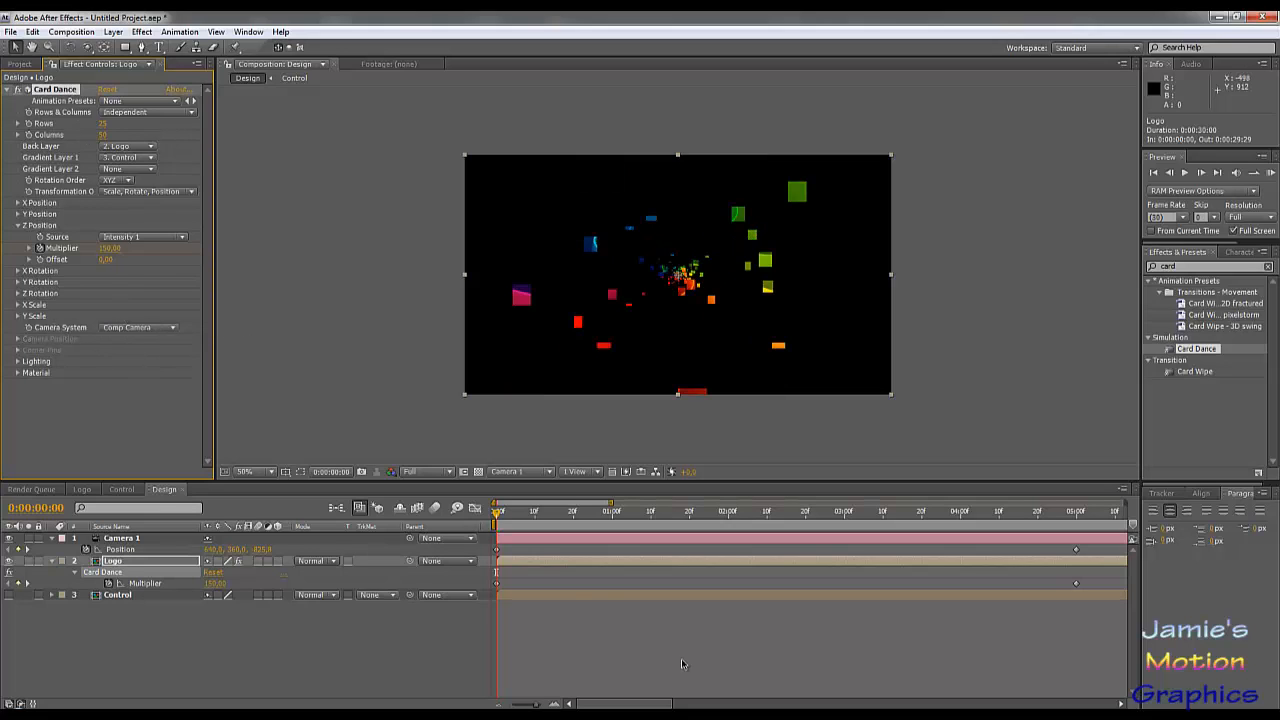
{"action": "left_click_drag", "start_coordinate": [496, 518], "coordinate": [1140, 537]}
{"action": "left_click_drag", "start_coordinate": [924, 541], "coordinate": [789, 546]}
{"action": "mouse_move", "coordinate": [465, 548]}
{"action": "left_mouse_down"}
{"action": "mouse_move", "coordinate": [421, 545]}
{"action": "mouse_move", "coordinate": [462, 553]}
{"action": "left_mouse_up"}
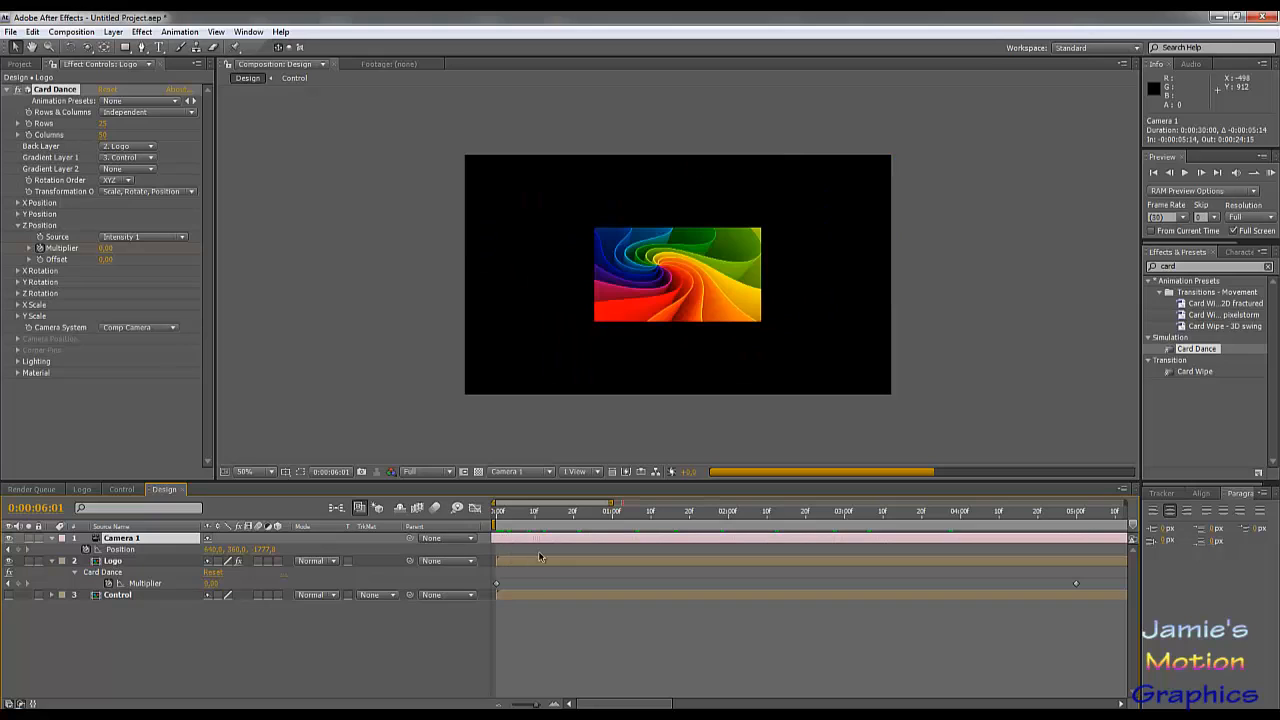
{"action": "left_click_drag", "start_coordinate": [663, 556], "coordinate": [808, 566]}
{"action": "left_click_drag", "start_coordinate": [932, 563], "coordinate": [886, 558]}
{"action": "left_click", "coordinate": [886, 560]}
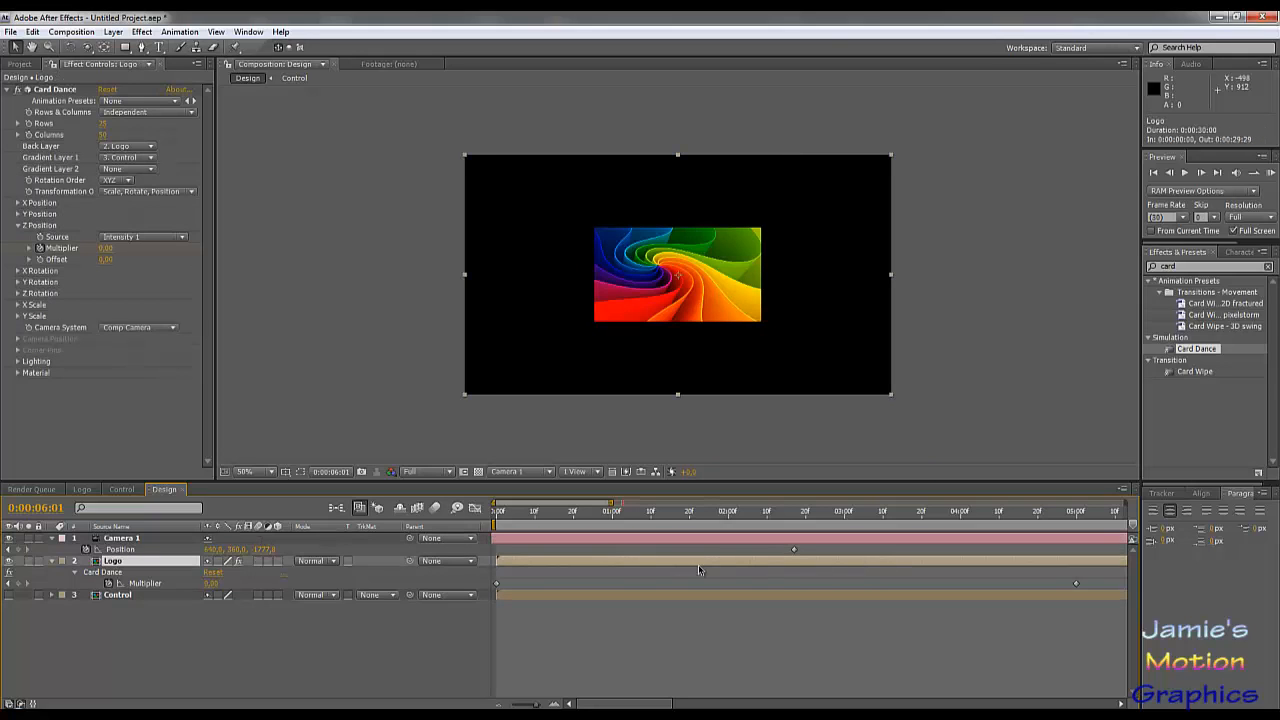
{"action": "key", "text": "ctrl+z"}
{"action": "key", "text": "ctrl+z"}
{"action": "key", "text": "ctrl+z"}
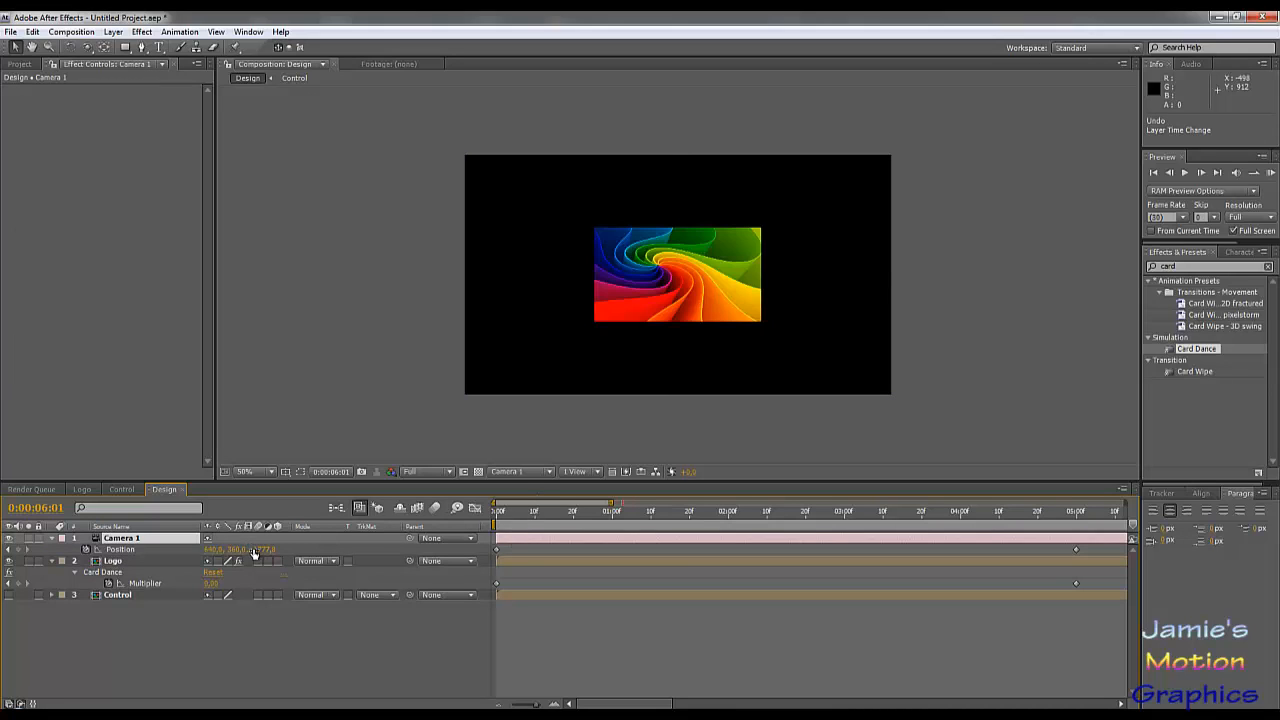
Step: Return to the timeline's start and set Camera 1's Z position there to 5000
{"action": "left_click_drag", "start_coordinate": [264, 550], "coordinate": [261, 550]}
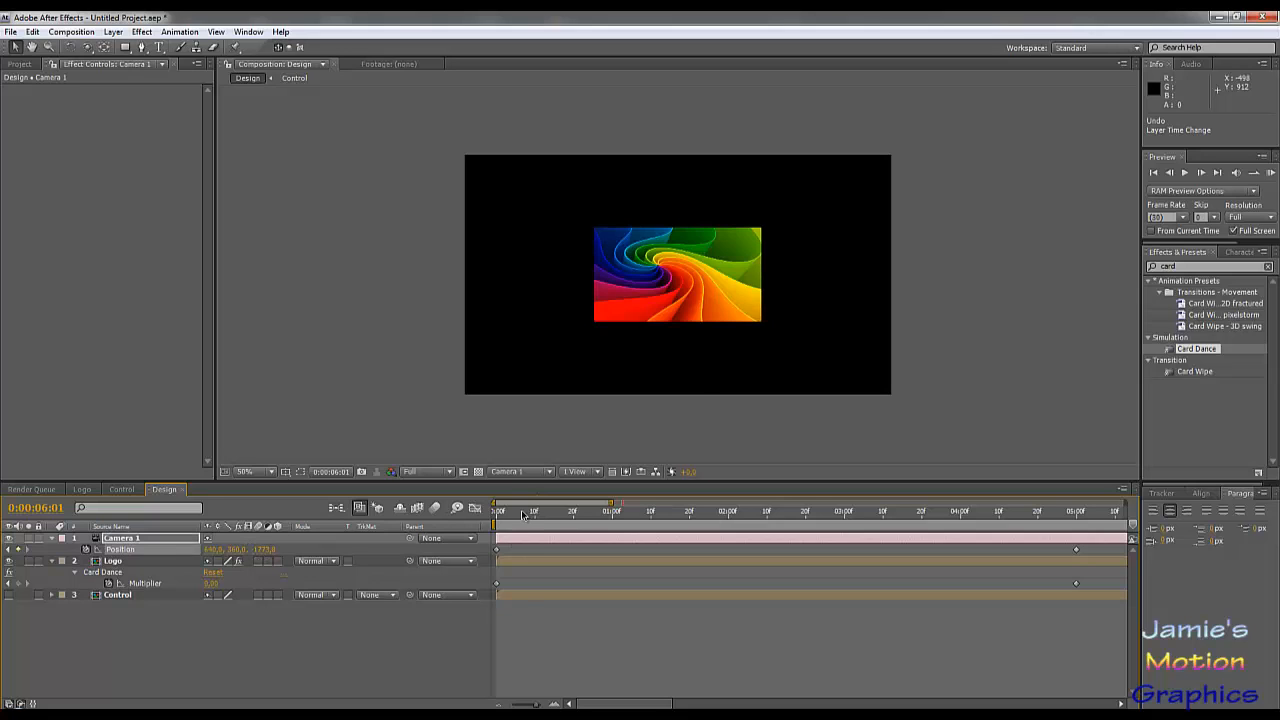
{"action": "left_click_drag", "start_coordinate": [522, 514], "coordinate": [497, 512]}
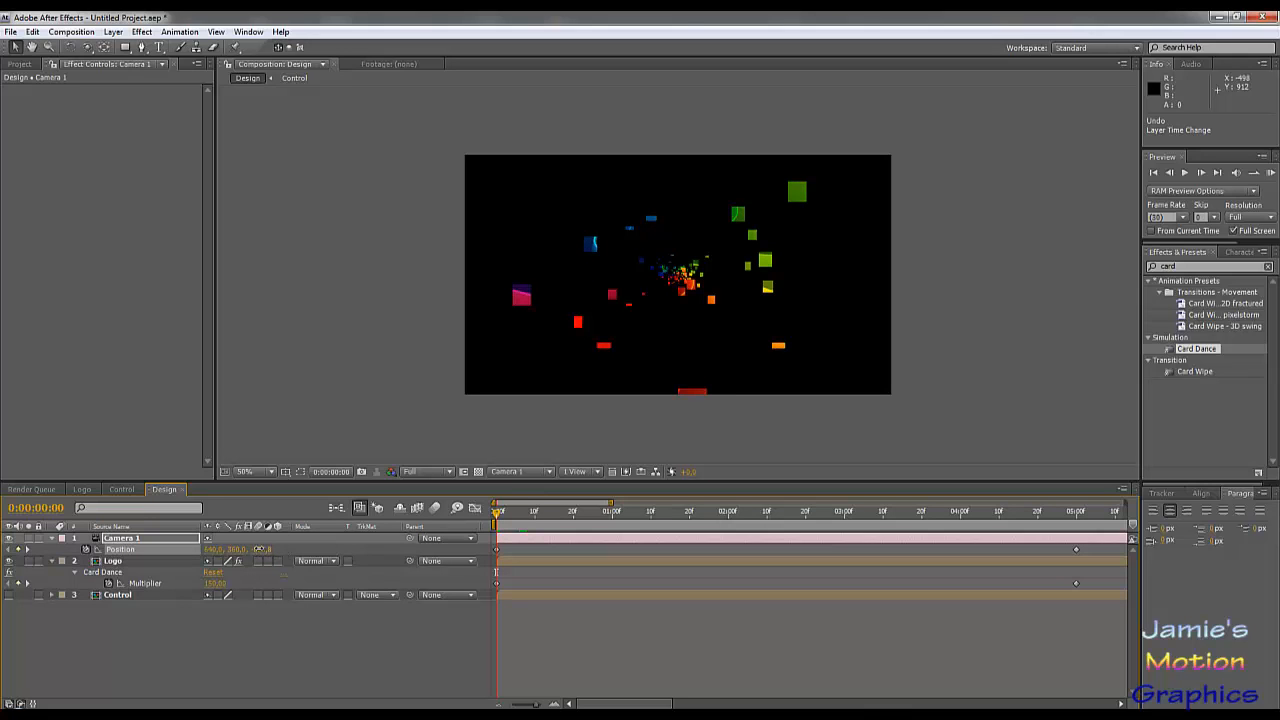
{"action": "left_click_drag", "start_coordinate": [262, 550], "coordinate": [924, 552]}
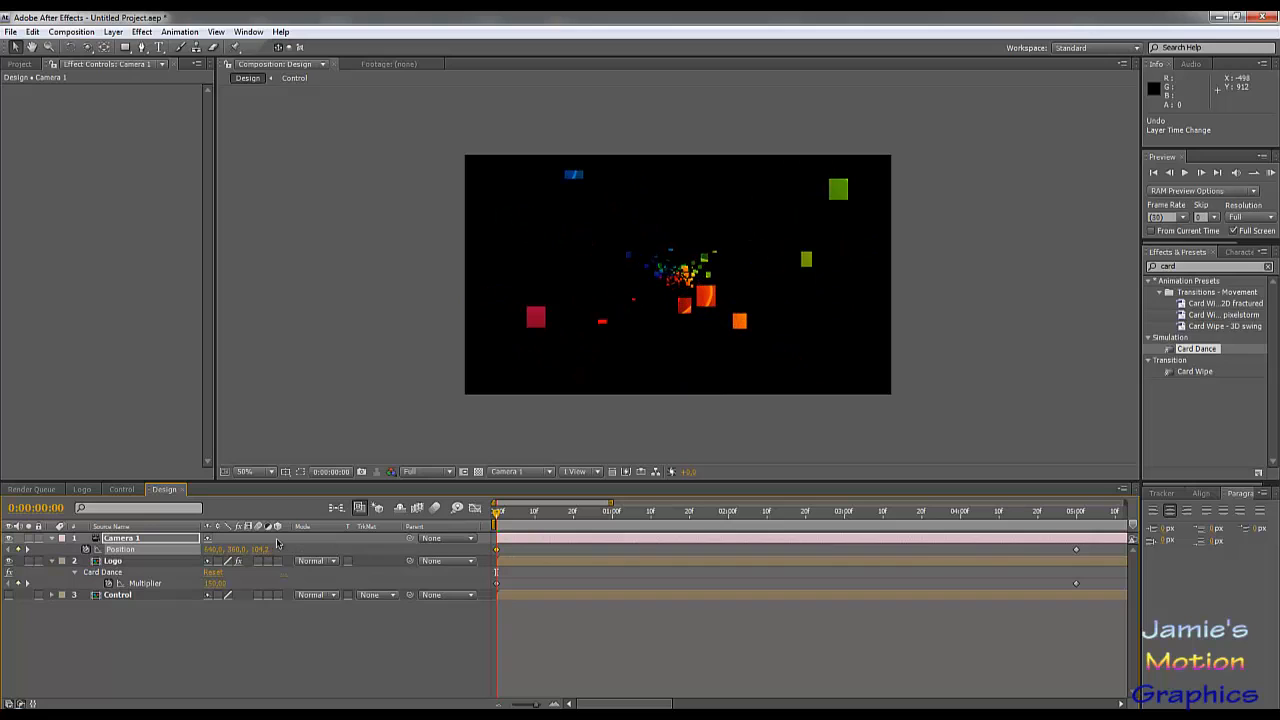
{"action": "left_click_drag", "start_coordinate": [259, 550], "coordinate": [785, 587]}
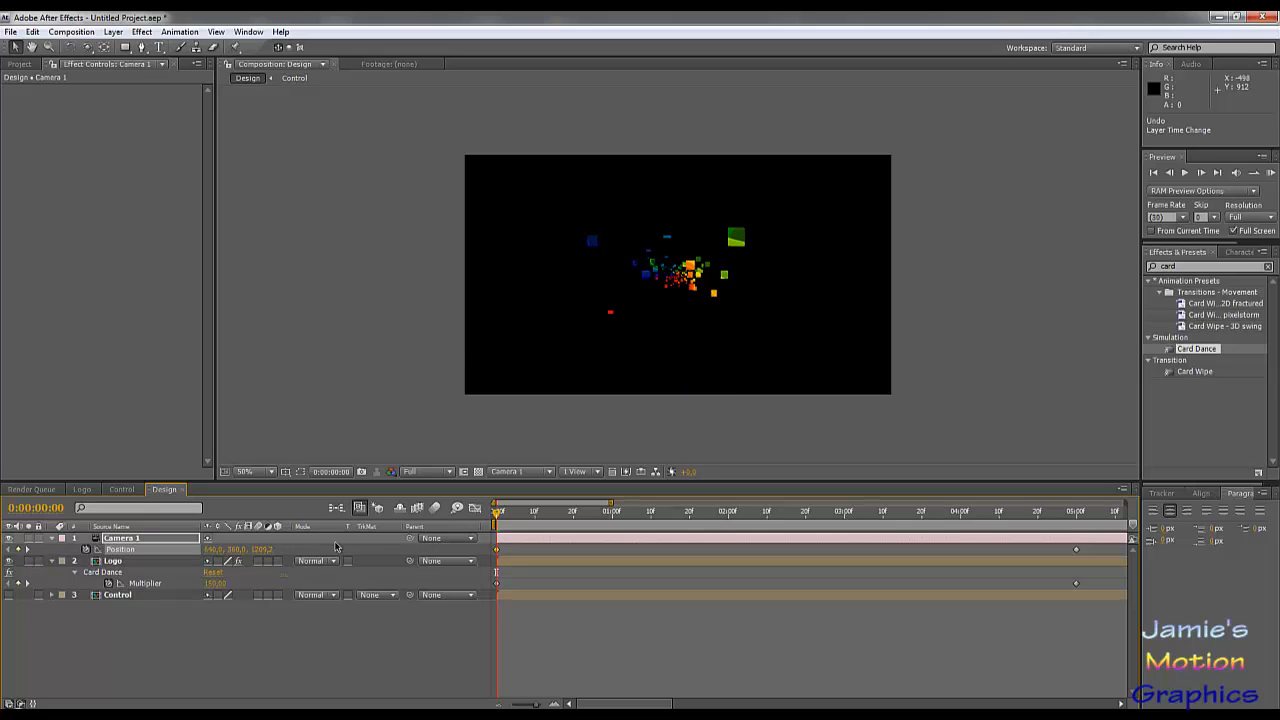
{"action": "left_click", "coordinate": [264, 550]}
{"action": "type", "text": "5000"}
{"action": "key", "text": "Return"}
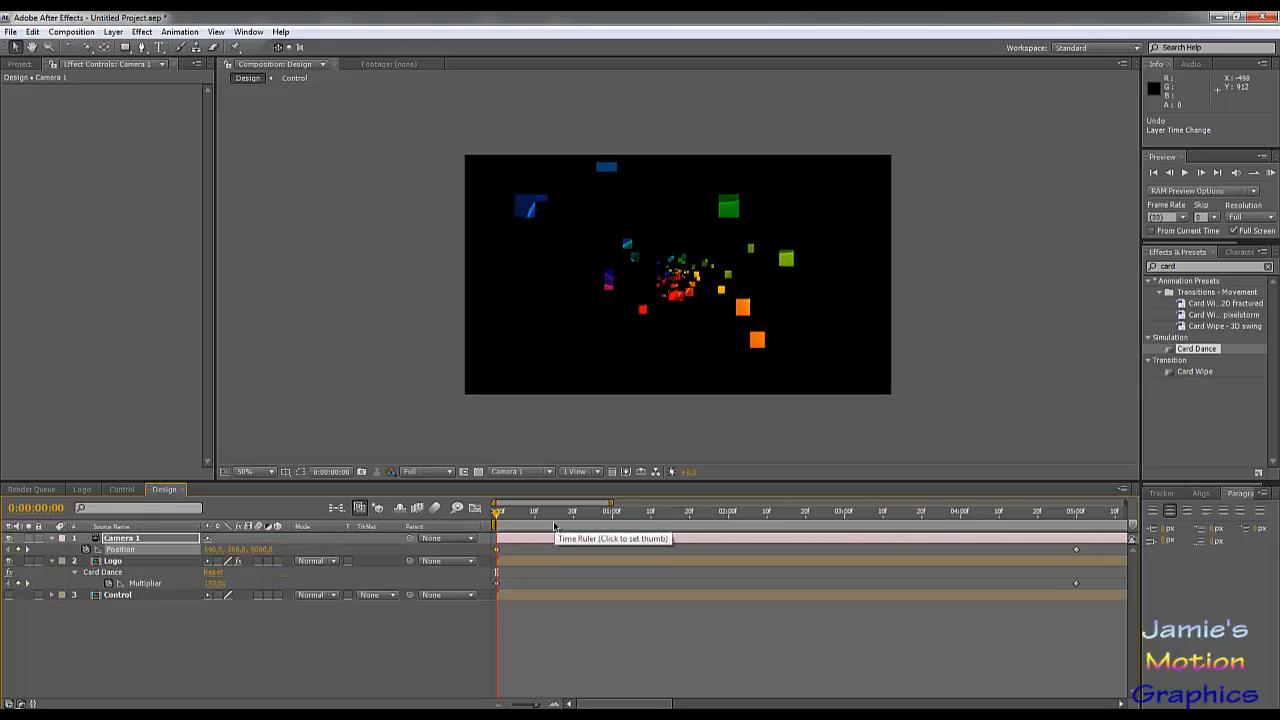
Step: Raise Camera 1's starting Z position to about 33028 and preview the animation
{"action": "left_click_drag", "start_coordinate": [265, 550], "coordinate": [814, 592]}
{"action": "left_click_drag", "start_coordinate": [264, 550], "coordinate": [1080, 611]}
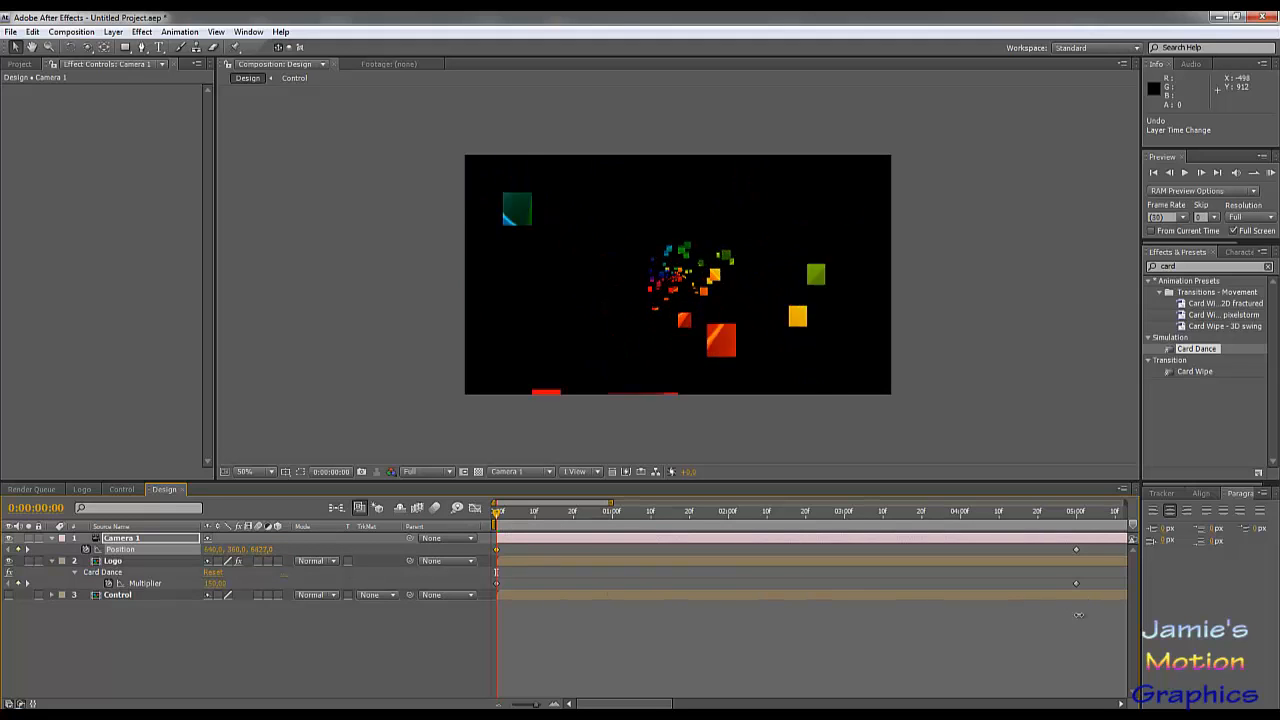
{"action": "left_click_drag", "start_coordinate": [257, 552], "coordinate": [1180, 580]}
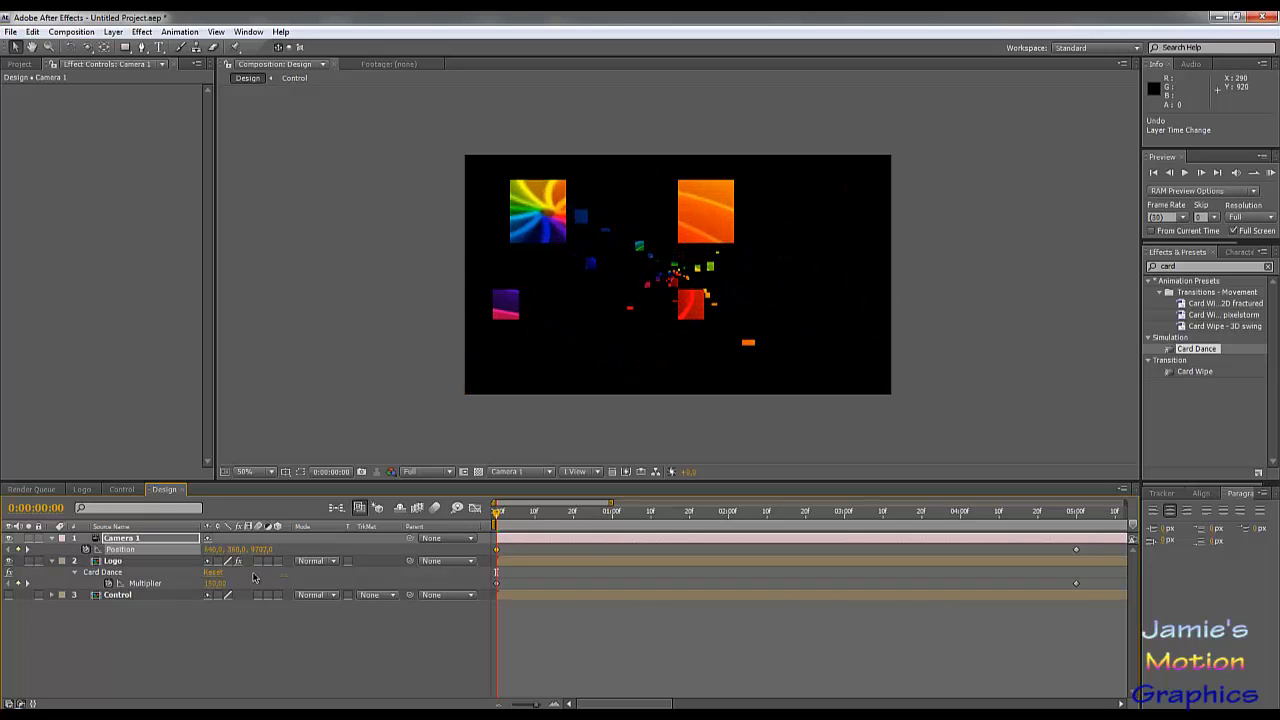
{"action": "left_click_drag", "start_coordinate": [254, 549], "coordinate": [1038, 549]}
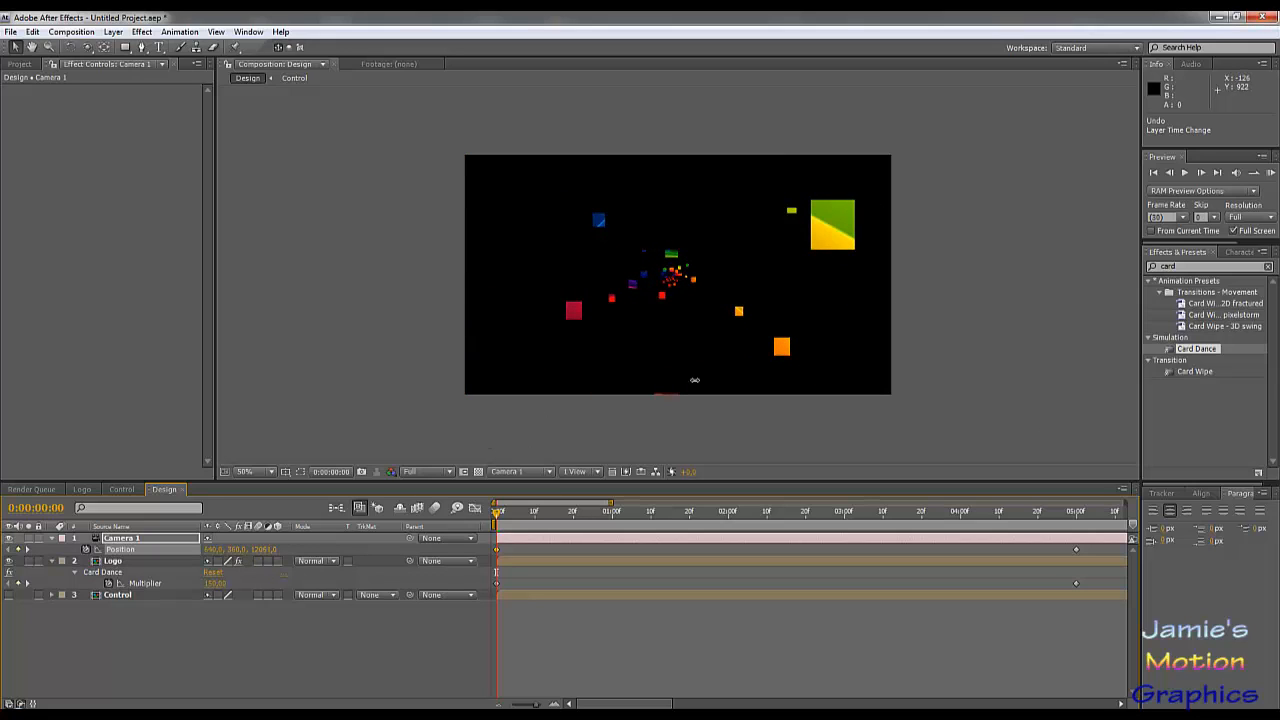
{"action": "left_click_drag", "start_coordinate": [695, 380], "coordinate": [920, 330]}
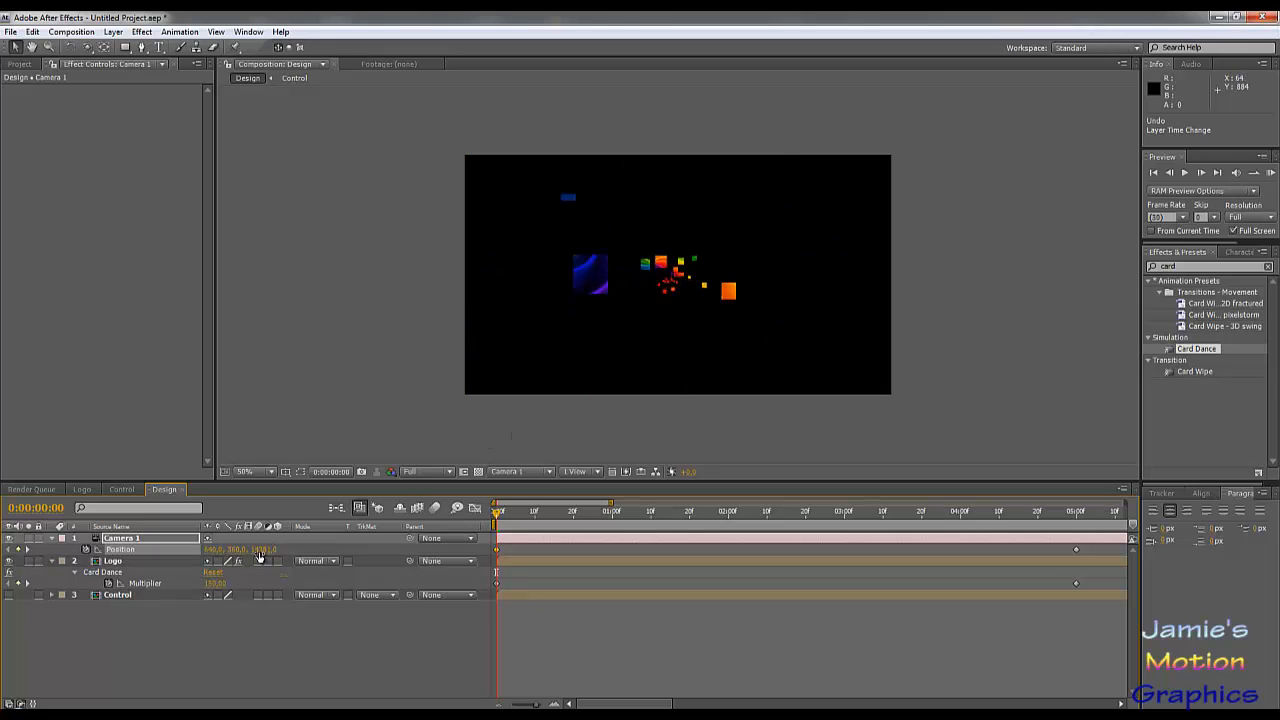
{"action": "left_click_drag", "start_coordinate": [260, 549], "coordinate": [1170, 170]}
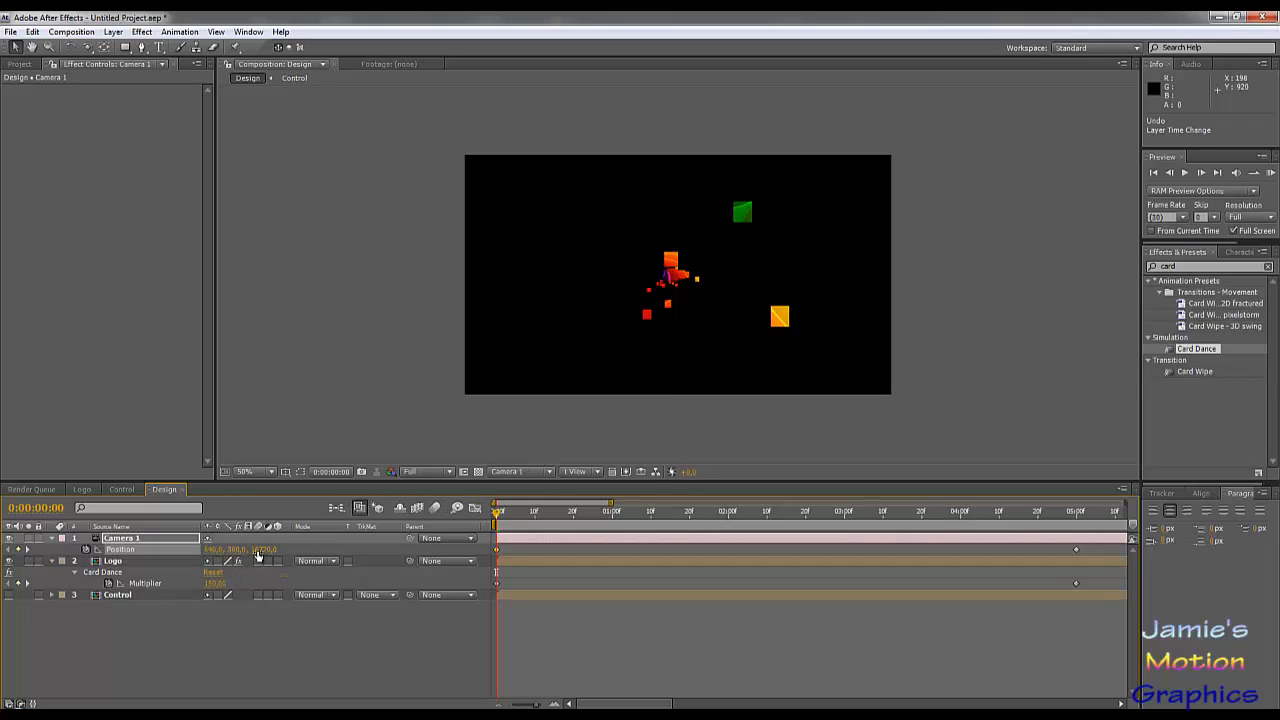
{"action": "left_click_drag", "start_coordinate": [533, 472], "coordinate": [645, 426]}
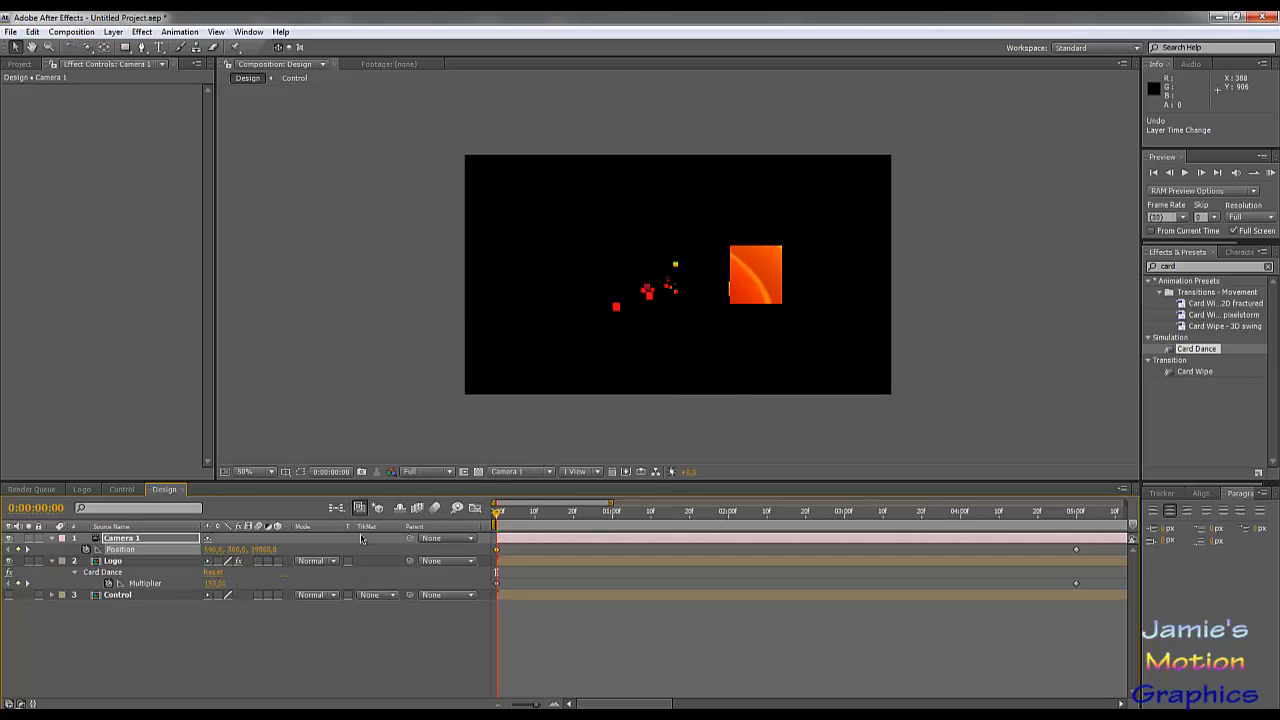
{"action": "left_click_drag", "start_coordinate": [262, 551], "coordinate": [463, 488]}
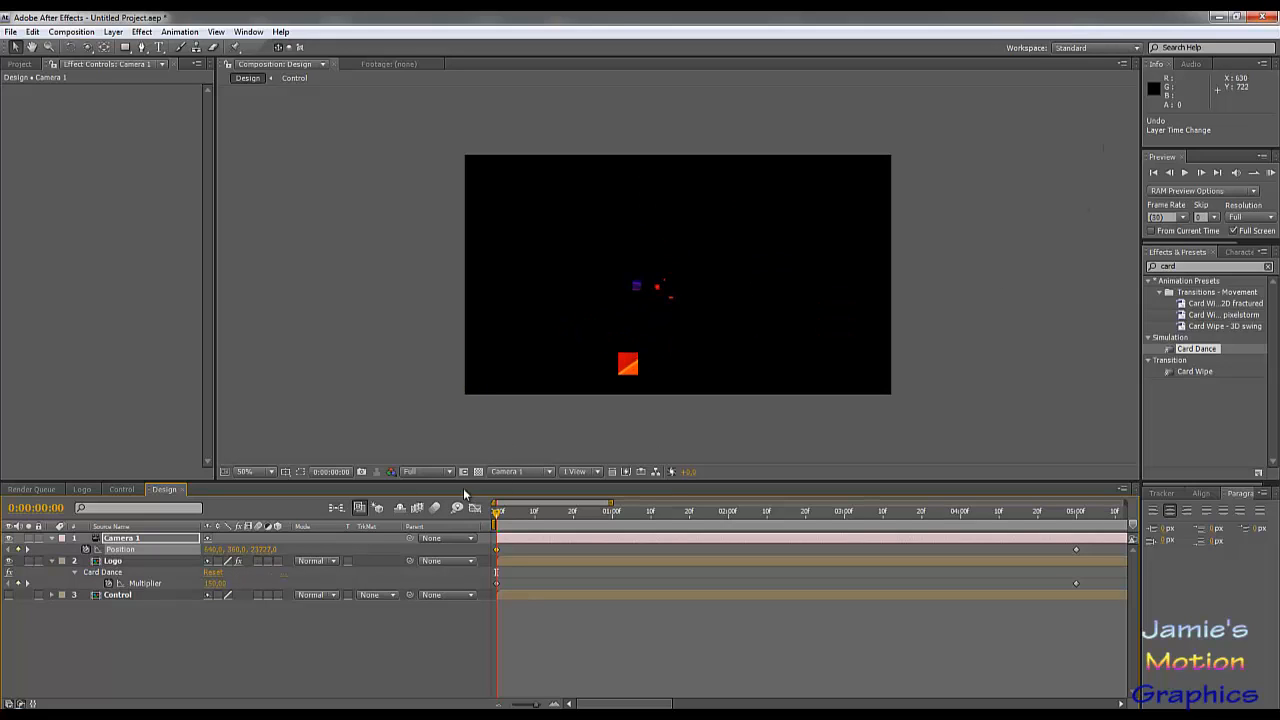
{"action": "left_click_drag", "start_coordinate": [260, 550], "coordinate": [379, 510]}
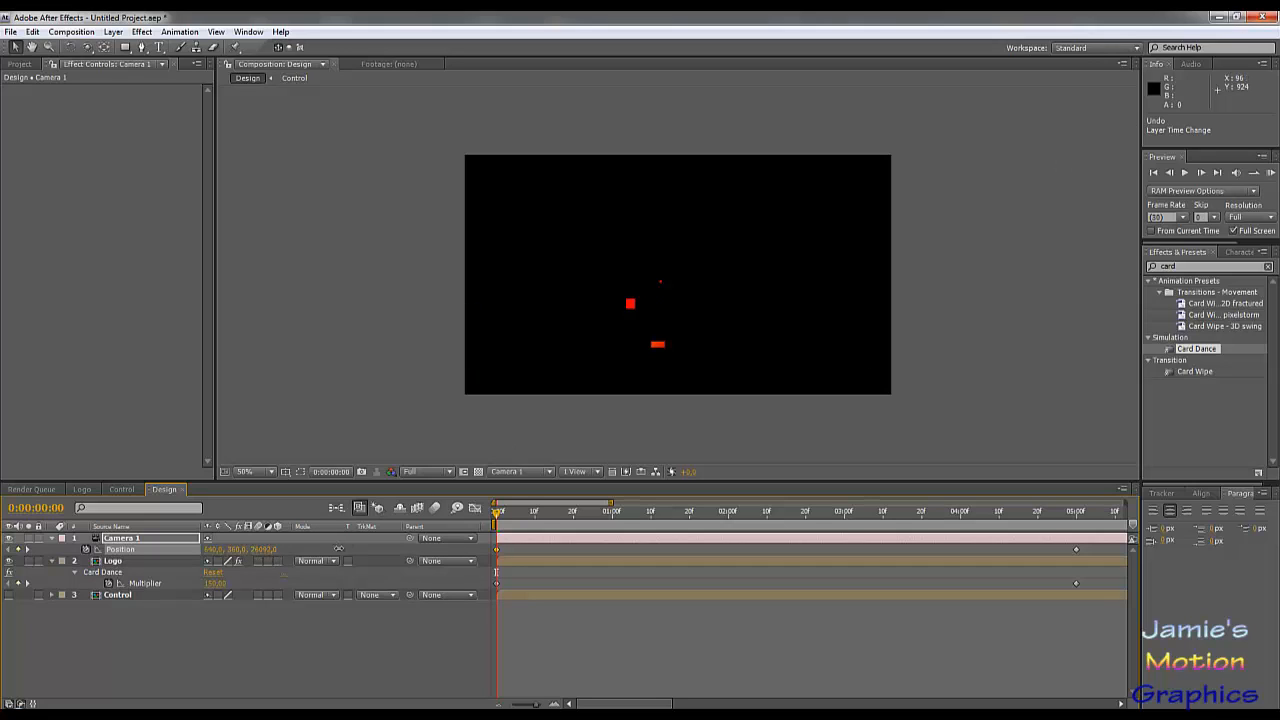
{"action": "left_click_drag", "start_coordinate": [339, 549], "coordinate": [570, 447]}
{"action": "left_click_drag", "start_coordinate": [842, 324], "coordinate": [946, 231]}
{"action": "left_click", "coordinate": [1185, 172]}
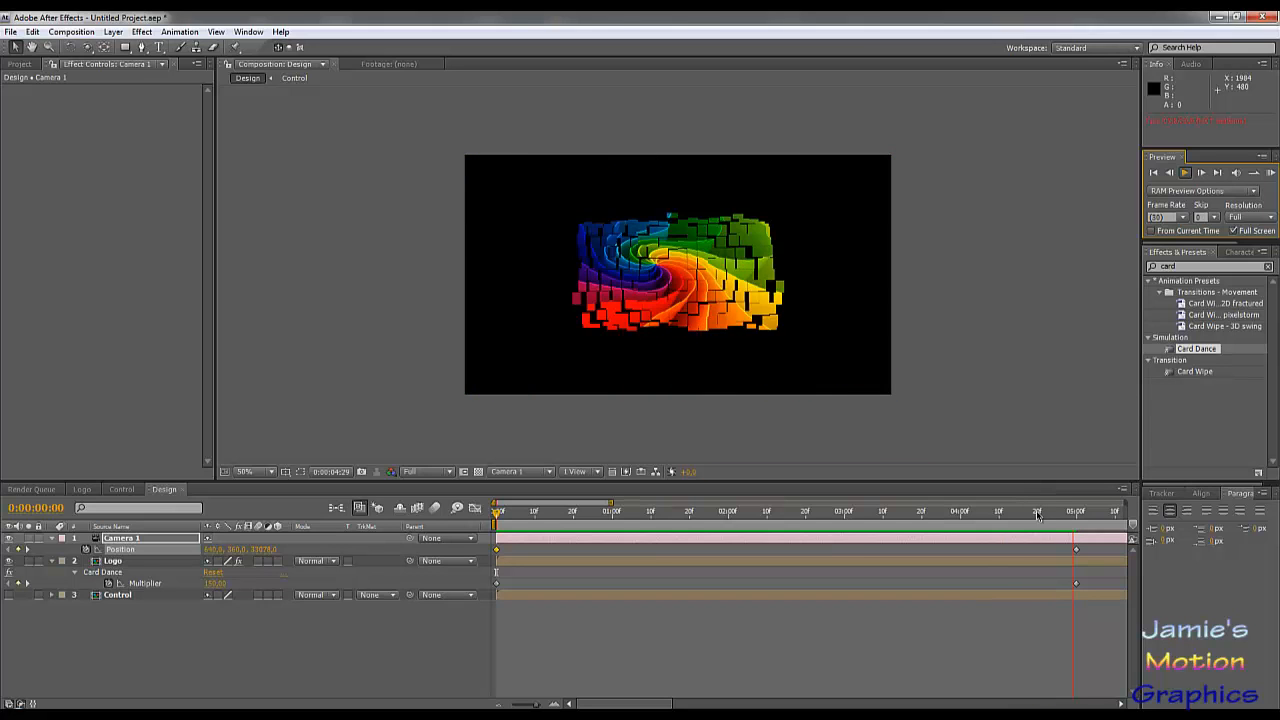
Step: Add a Position keyframe for Camera 1 at 0:00:04:10, move it to 0 seconds and preview the animation
{"action": "left_click_drag", "start_coordinate": [1028, 516], "coordinate": [1001, 524]}
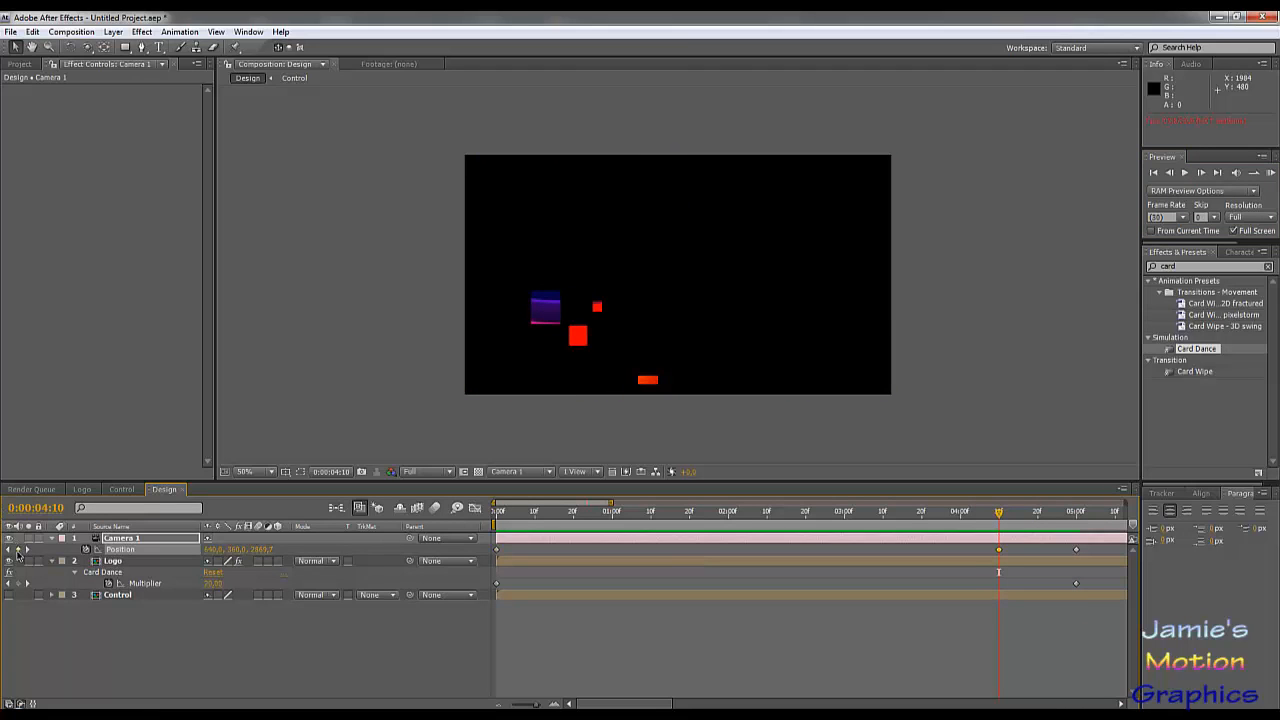
{"action": "left_click_drag", "start_coordinate": [1000, 551], "coordinate": [498, 556]}
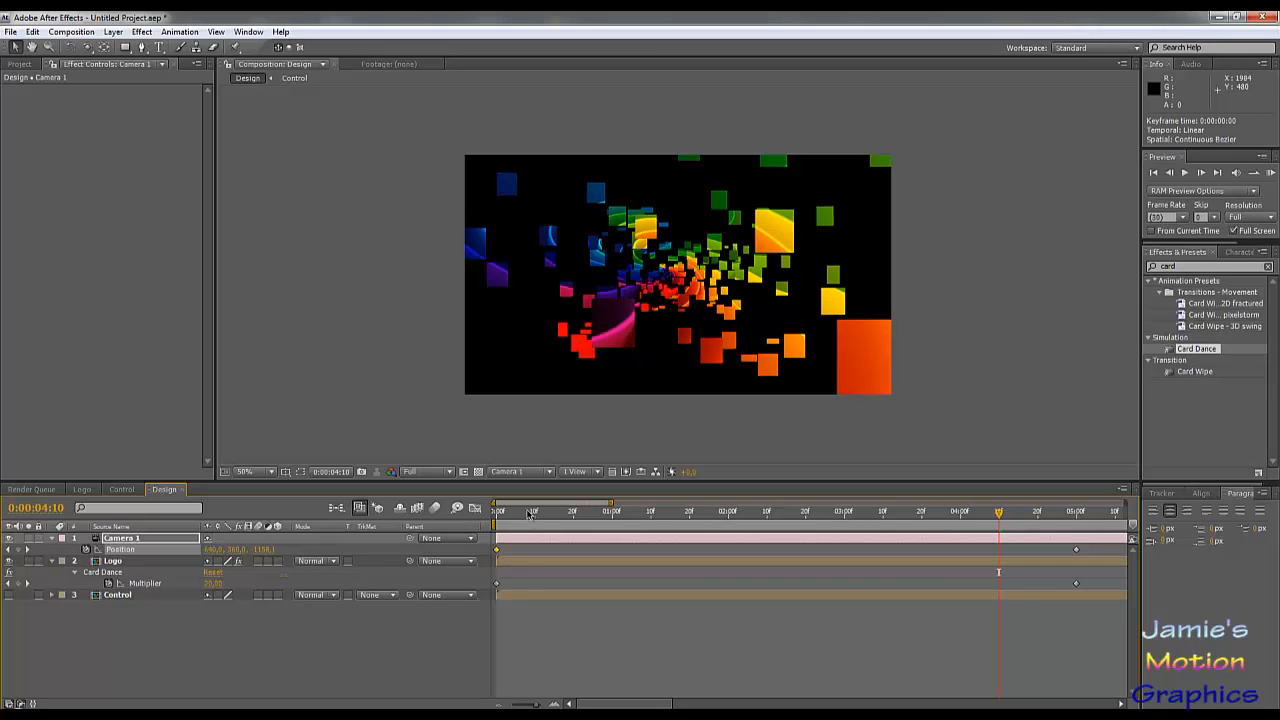
{"action": "left_click_drag", "start_coordinate": [529, 514], "coordinate": [497, 512]}
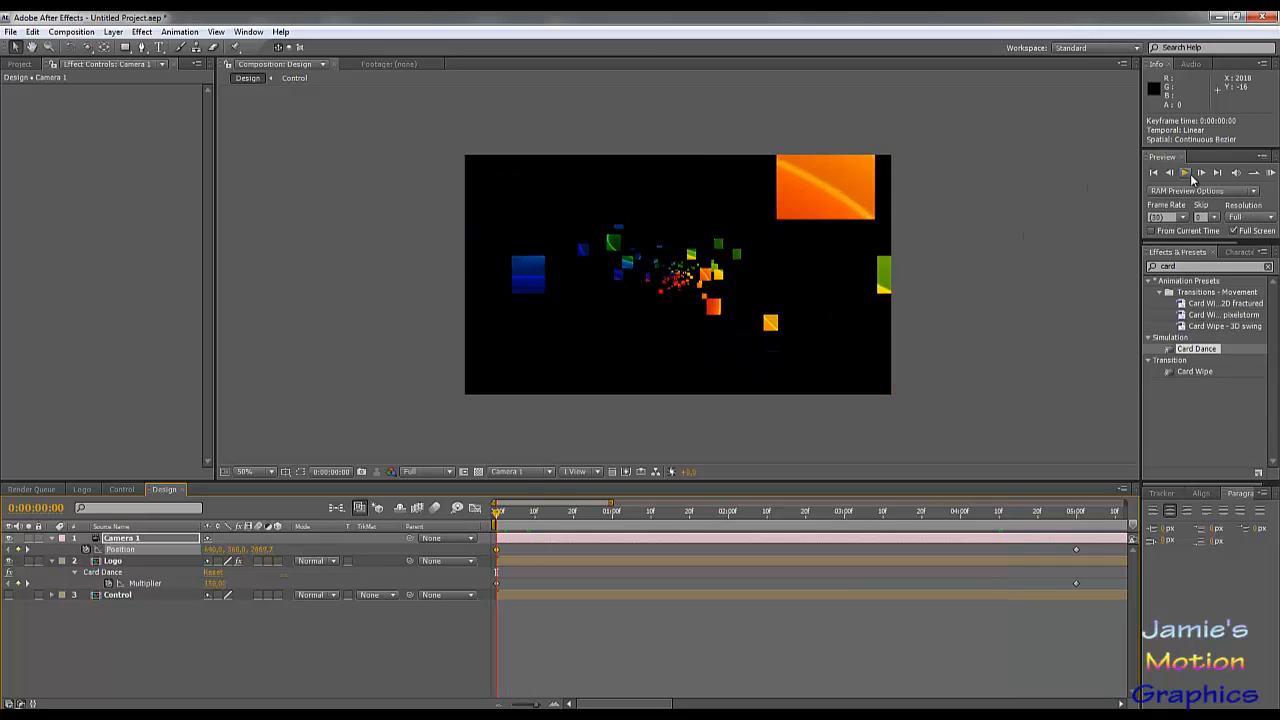
{"action": "left_click", "coordinate": [1185, 174]}
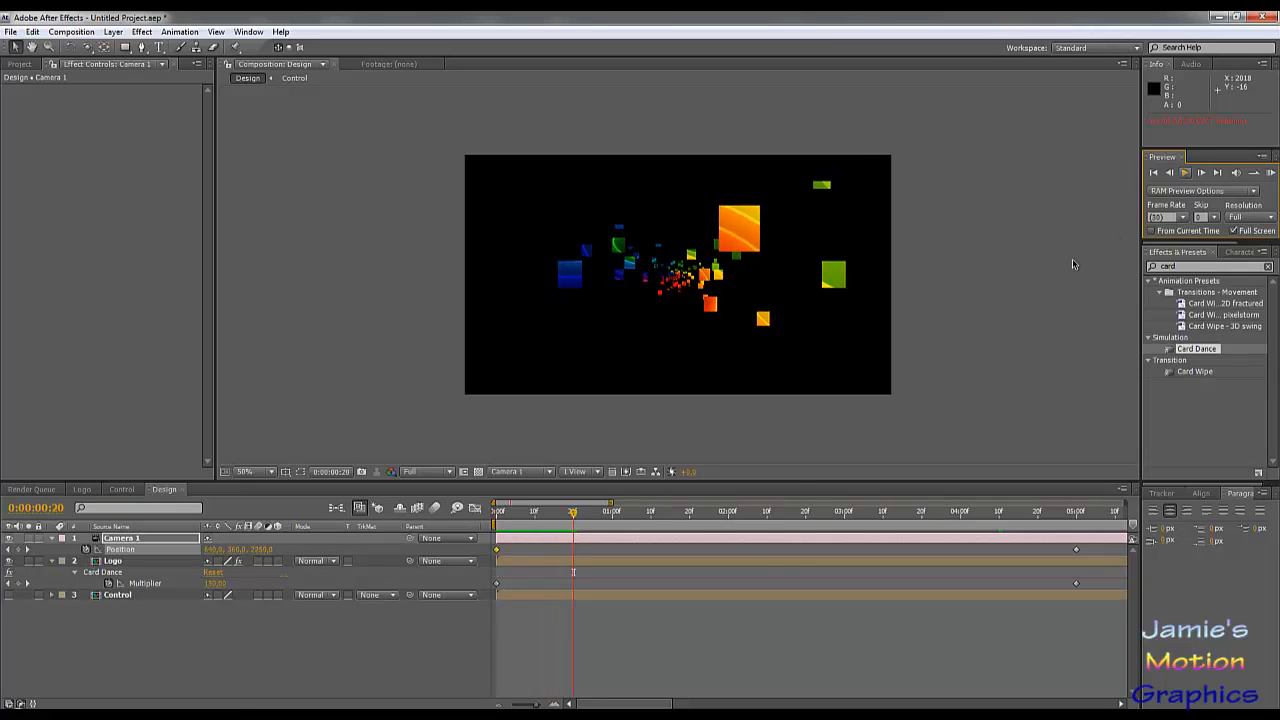
Step: Undo and repeat the Position keyframe's move from 0:00:04:10 to 0 seconds, and set Camera 1's starting Z position to about 4223
{"action": "key", "text": "ctrl+z"}
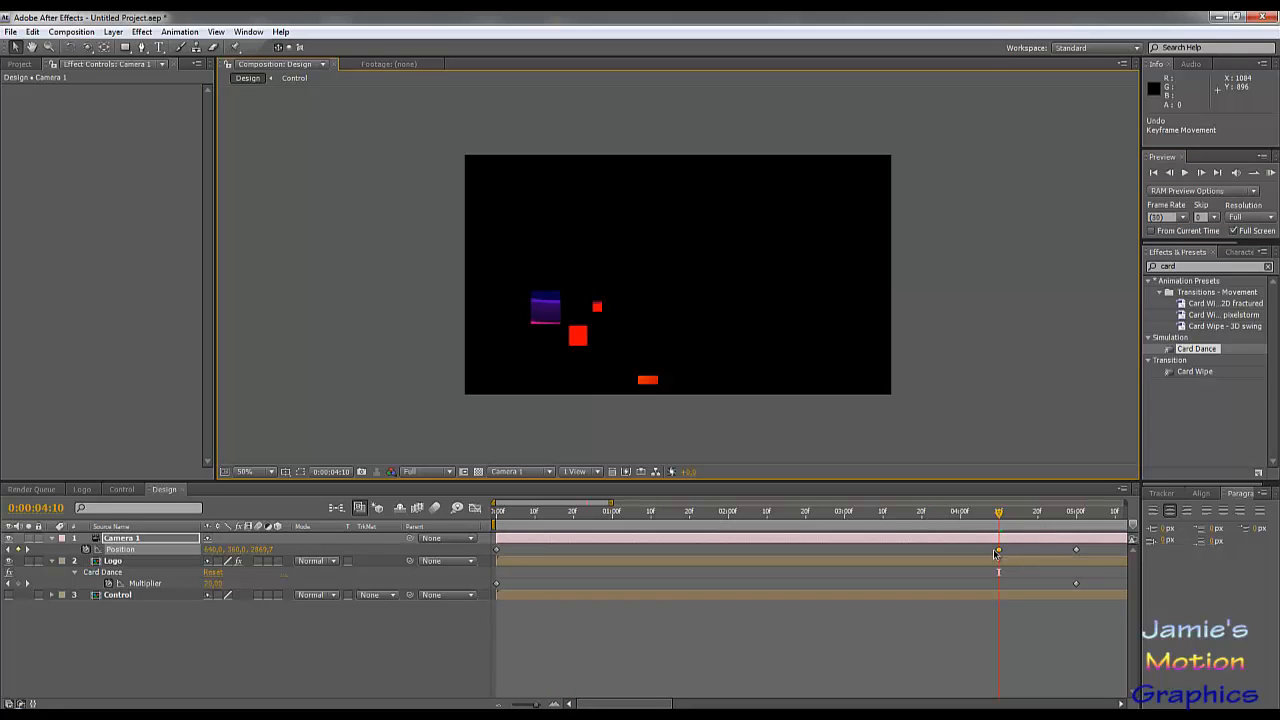
{"action": "key", "text": "p"}
{"action": "key", "text": "p"}
{"action": "left_click_drag", "start_coordinate": [999, 553], "coordinate": [498, 556]}
{"action": "key", "text": "Home"}
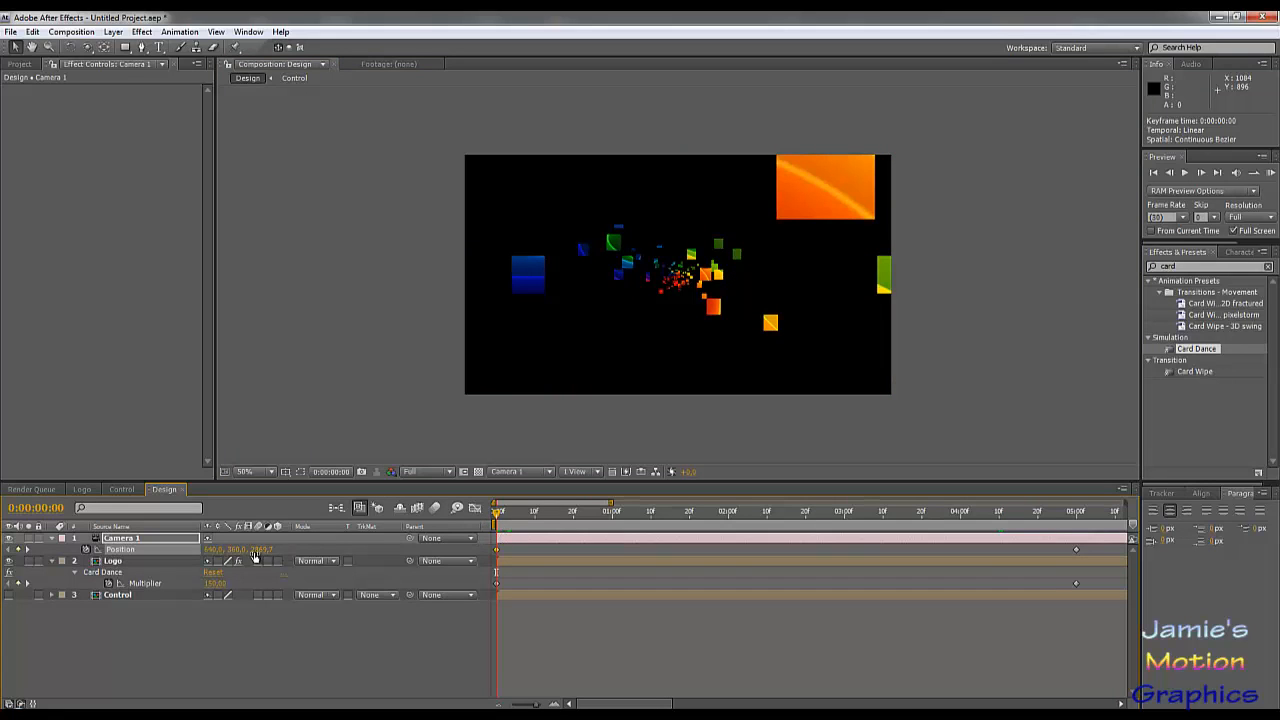
{"action": "left_click_drag", "start_coordinate": [255, 557], "coordinate": [398, 575]}
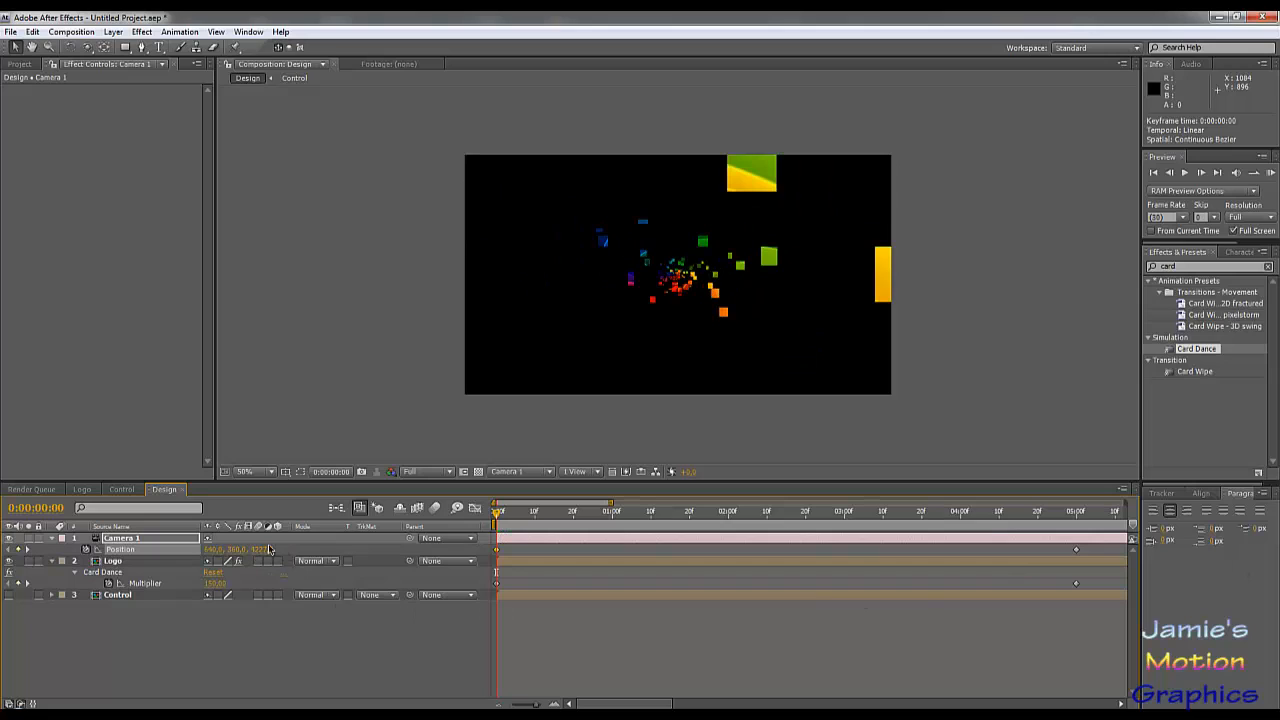
Step: Try a starting Z position of 7000 for Camera 1 with a preview, and undo the last two position changes
{"action": "left_click_drag", "start_coordinate": [255, 553], "coordinate": [974, 578]}
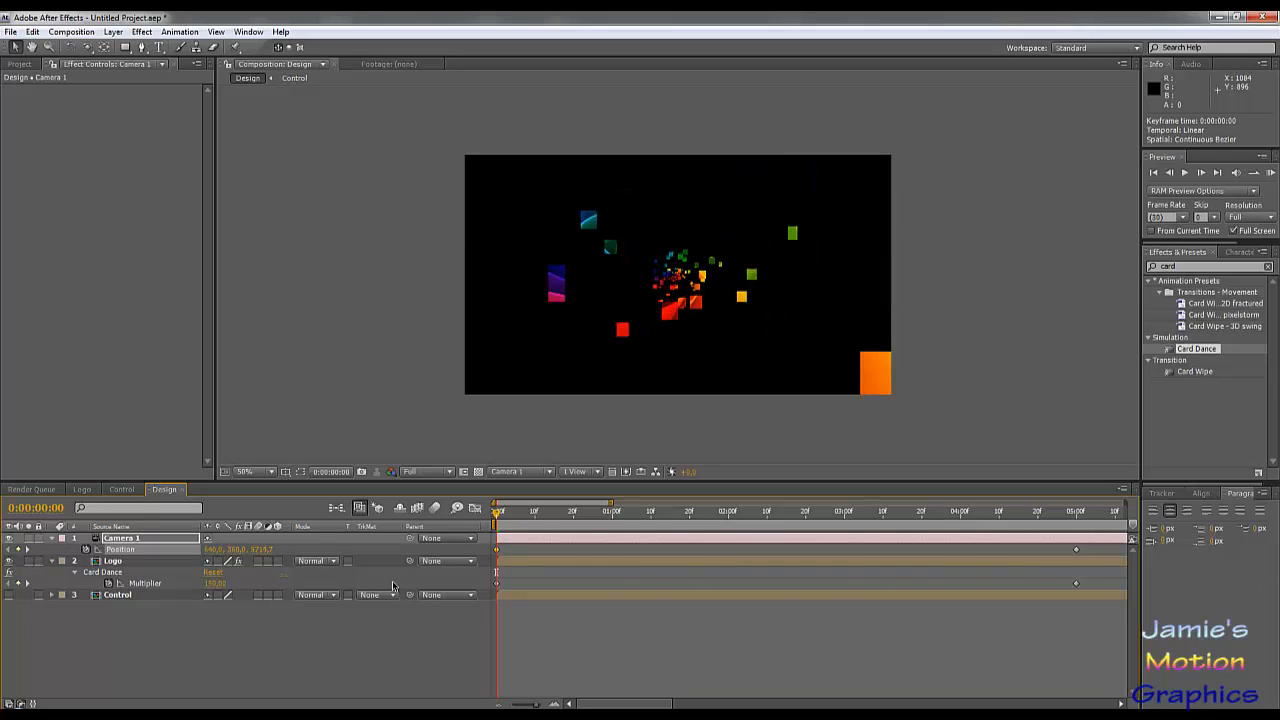
{"action": "left_click", "coordinate": [268, 549]}
{"action": "type", "text": "7000"}
{"action": "key", "text": "Return"}
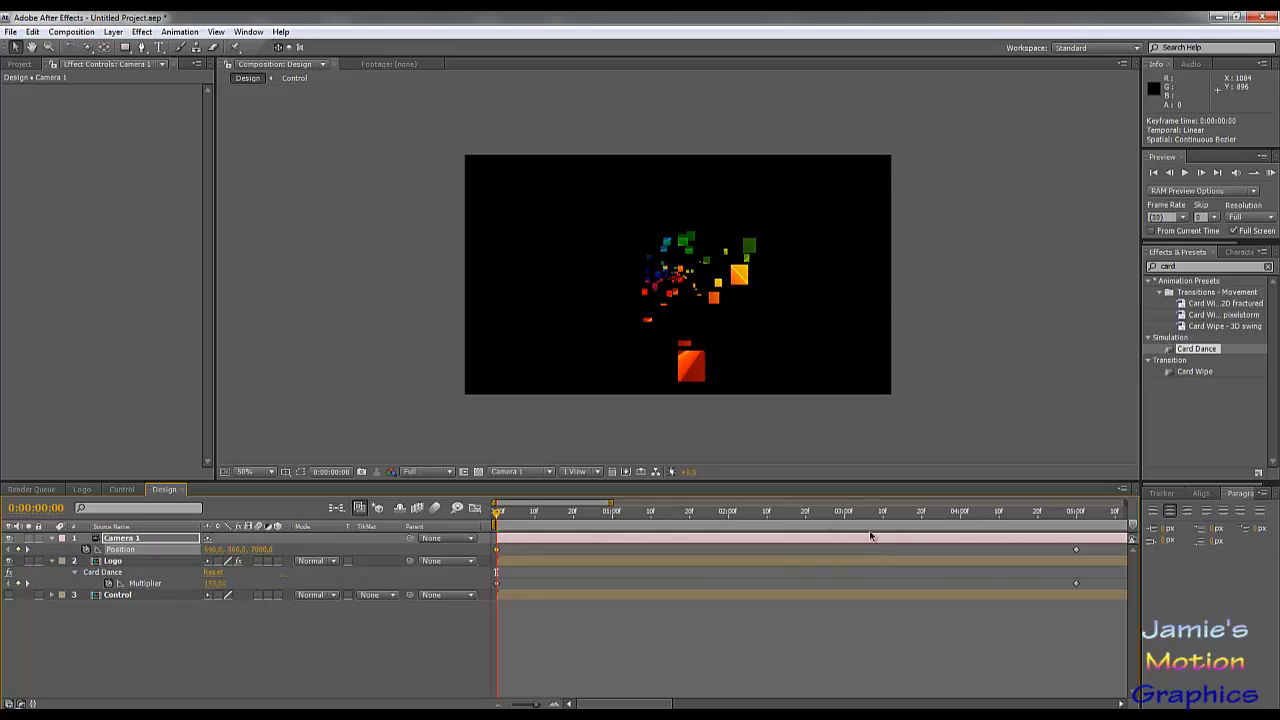
{"action": "left_click", "coordinate": [1186, 173]}
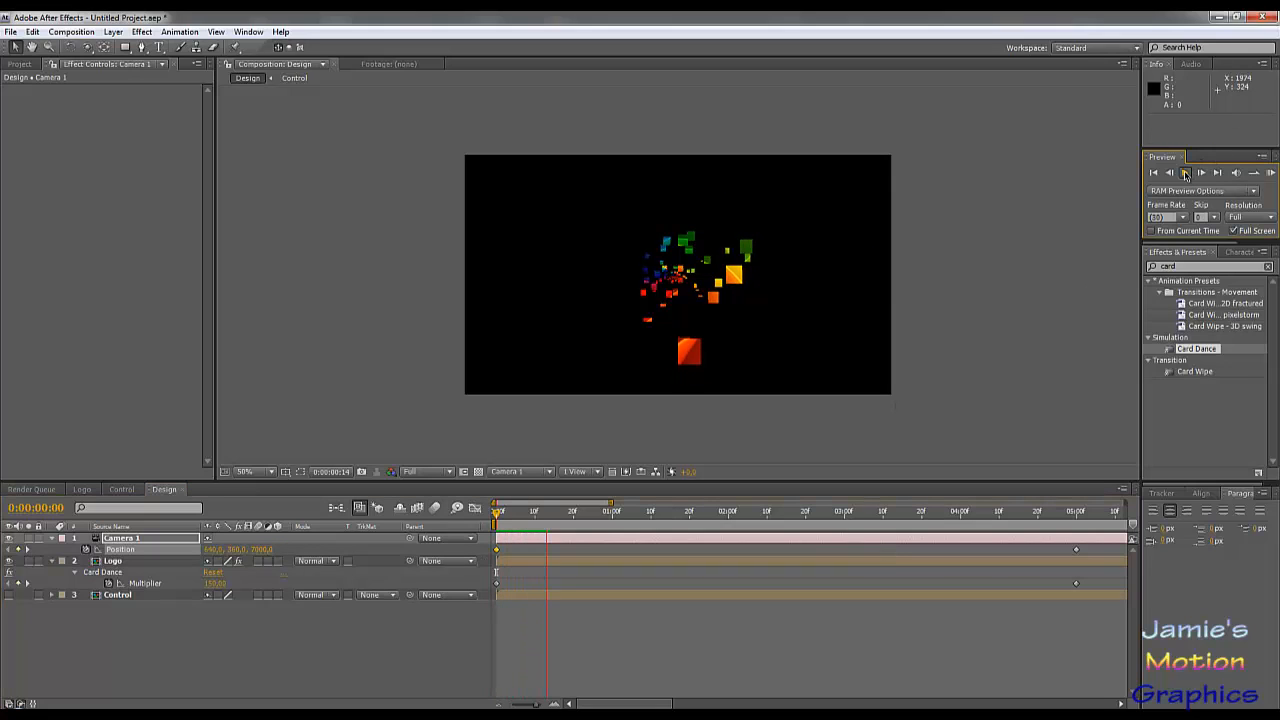
{"action": "left_click", "coordinate": [1186, 174]}
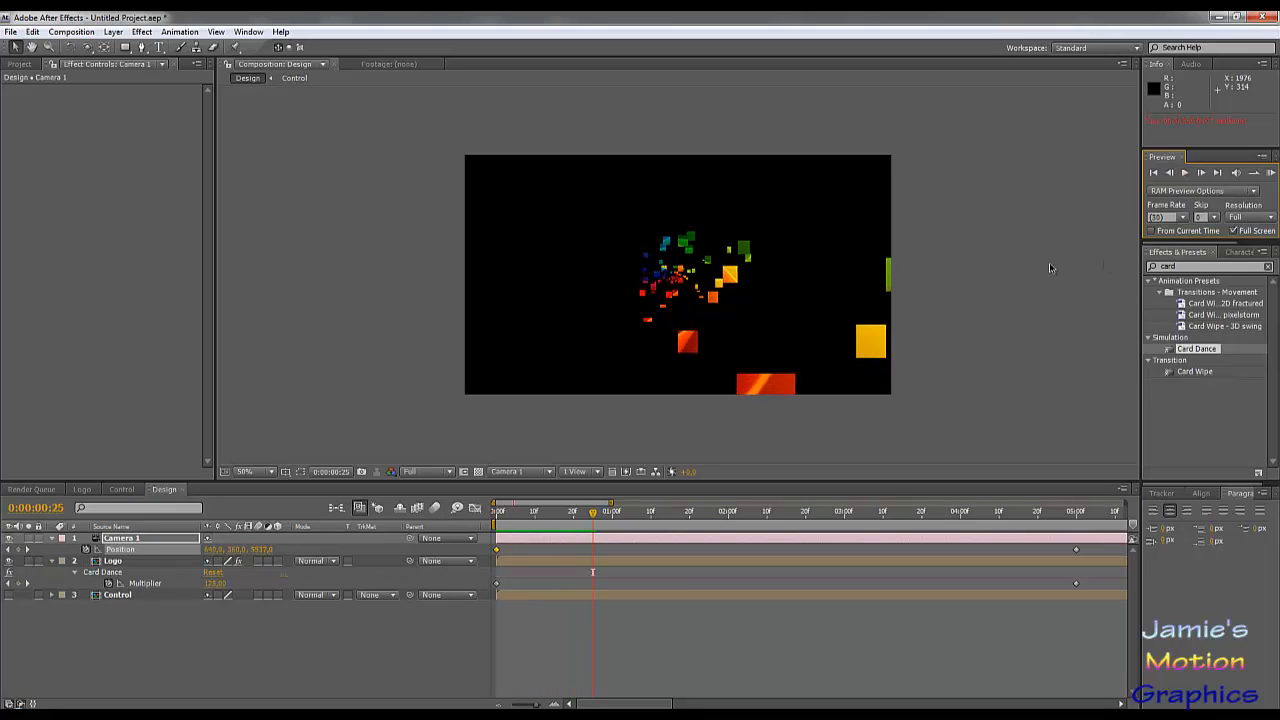
{"action": "key", "text": "ctrl+z"}
{"action": "key", "text": "ctrl+z"}
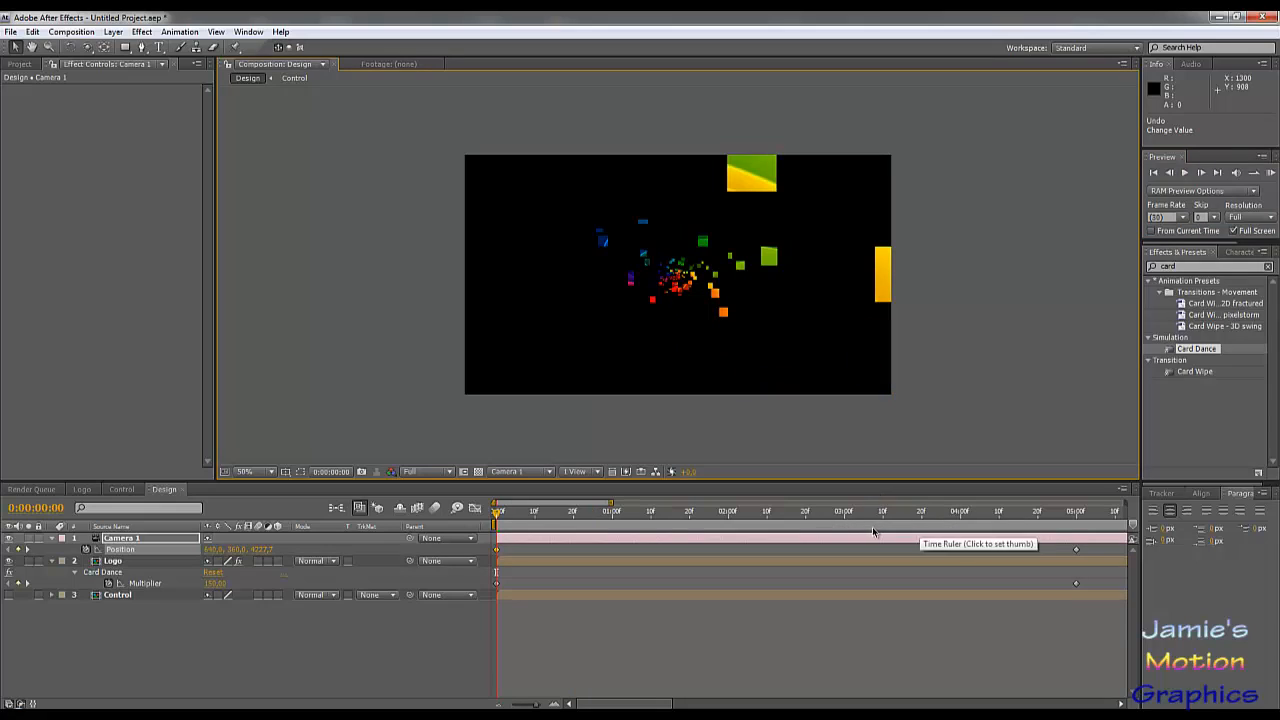
Step: Undo the move and the addition of Camera 1's extra Position keyframe, and preview the animation up to about 0:00:04:24
{"action": "key", "text": "ctrl+z"}
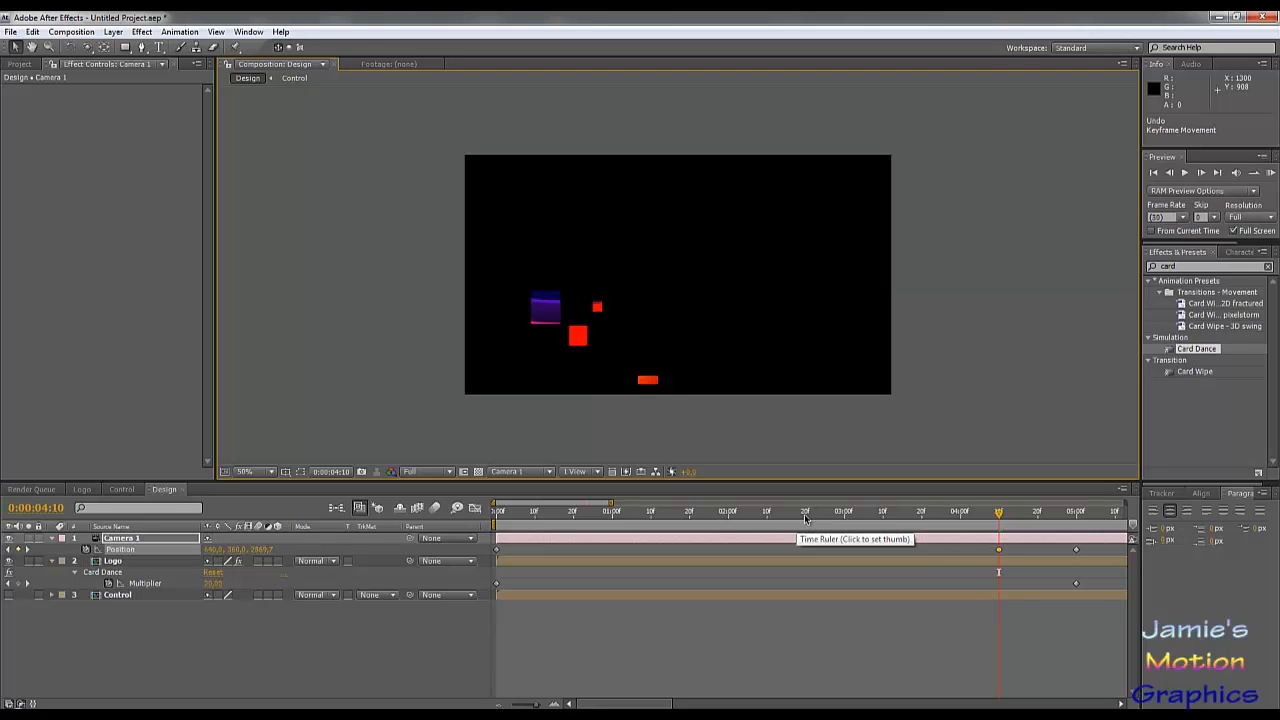
{"action": "key", "text": "ctrl+z"}
{"action": "key", "text": "KP_0"}
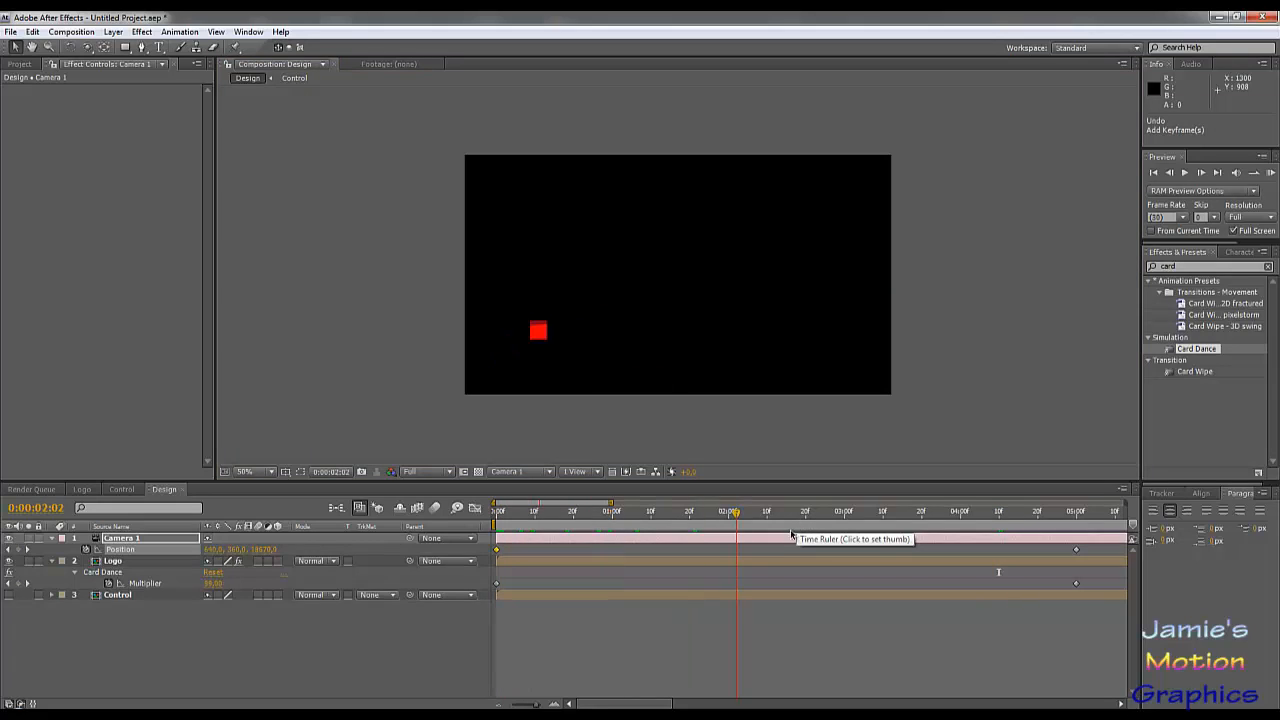
{"action": "left_click_drag", "start_coordinate": [824, 516], "coordinate": [1054, 569]}
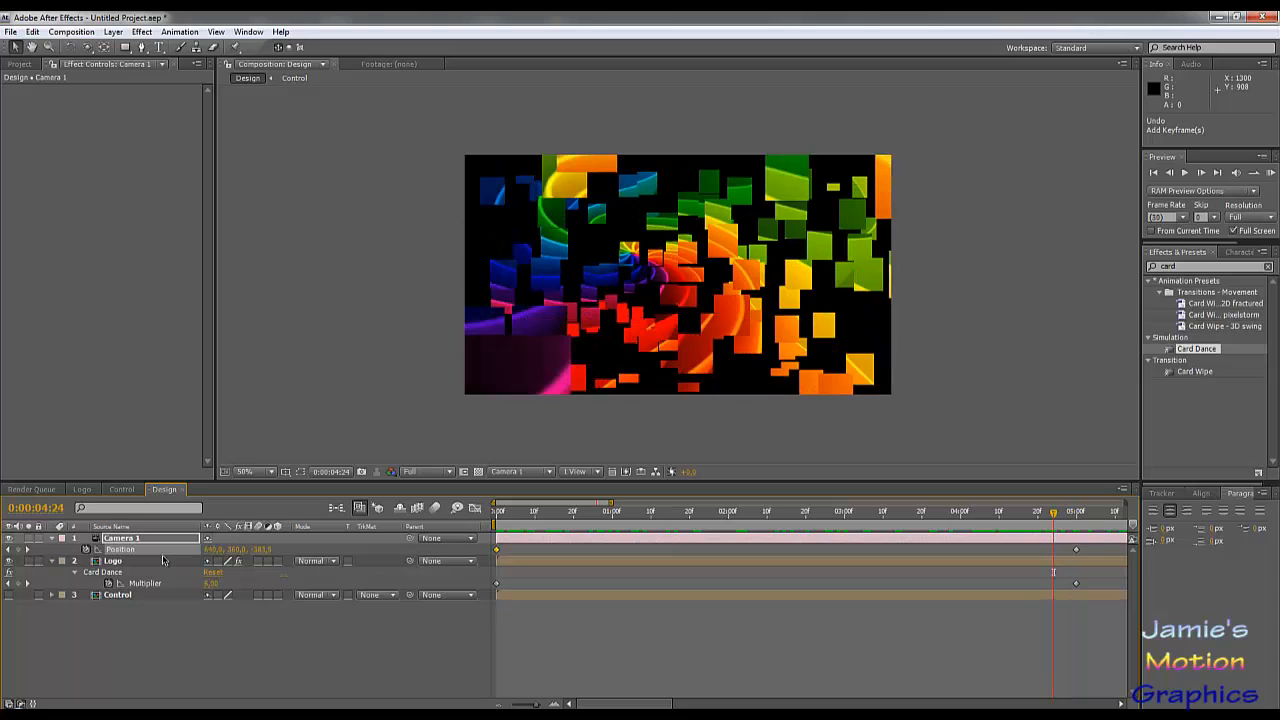
Step: Try Intensity 1 as the X Rotation source of the Logo layer's Card Dance with a higher multiplier, and restore the source to None
{"action": "left_click", "coordinate": [126, 597]}
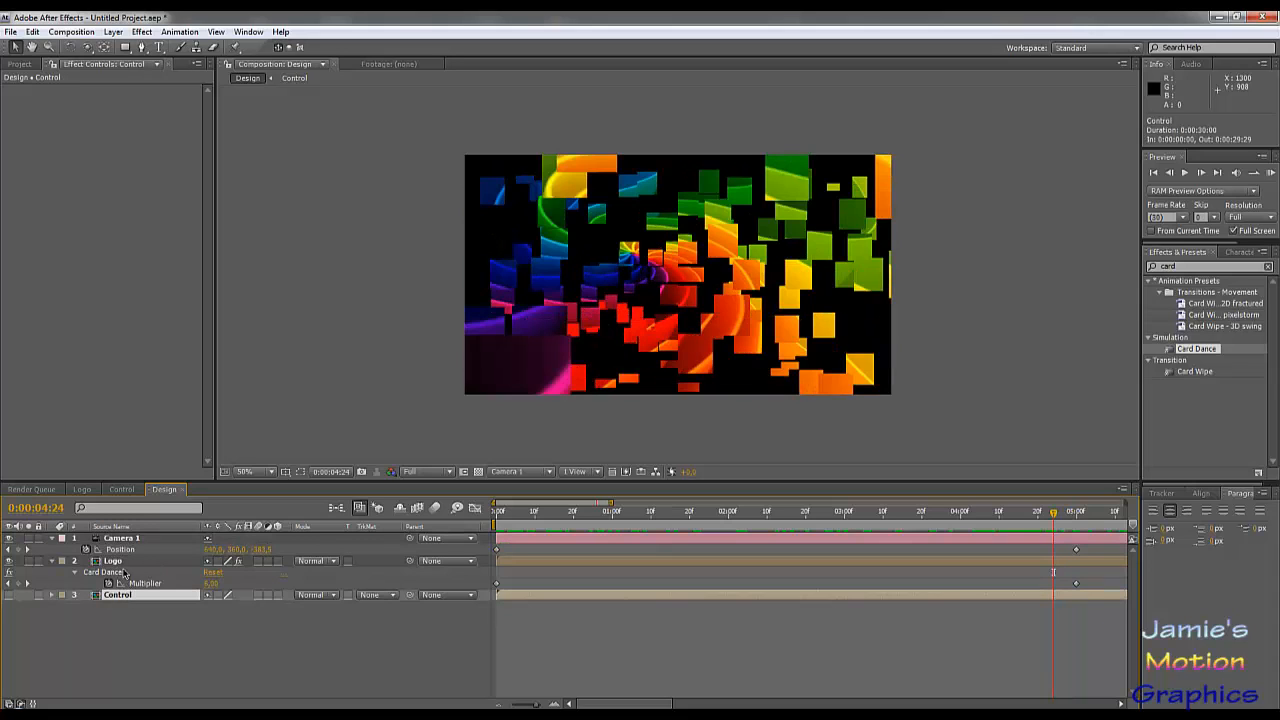
{"action": "left_click", "coordinate": [114, 561]}
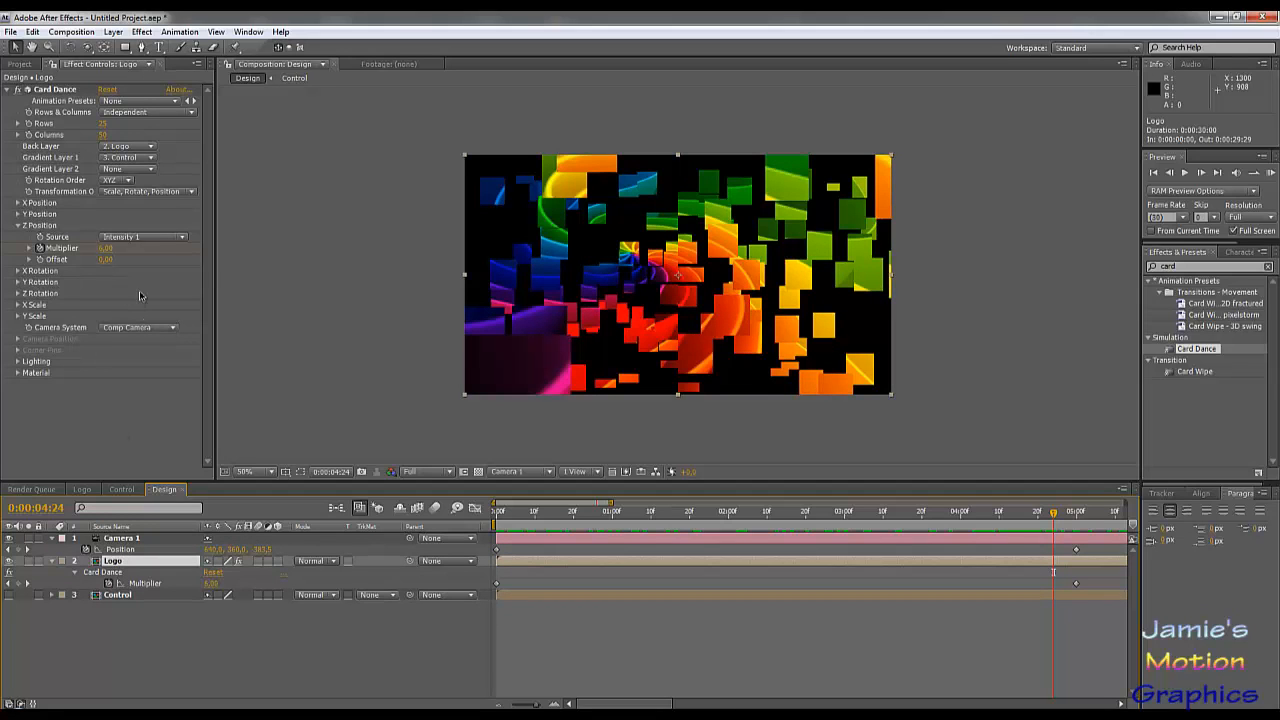
{"action": "left_click", "coordinate": [19, 271]}
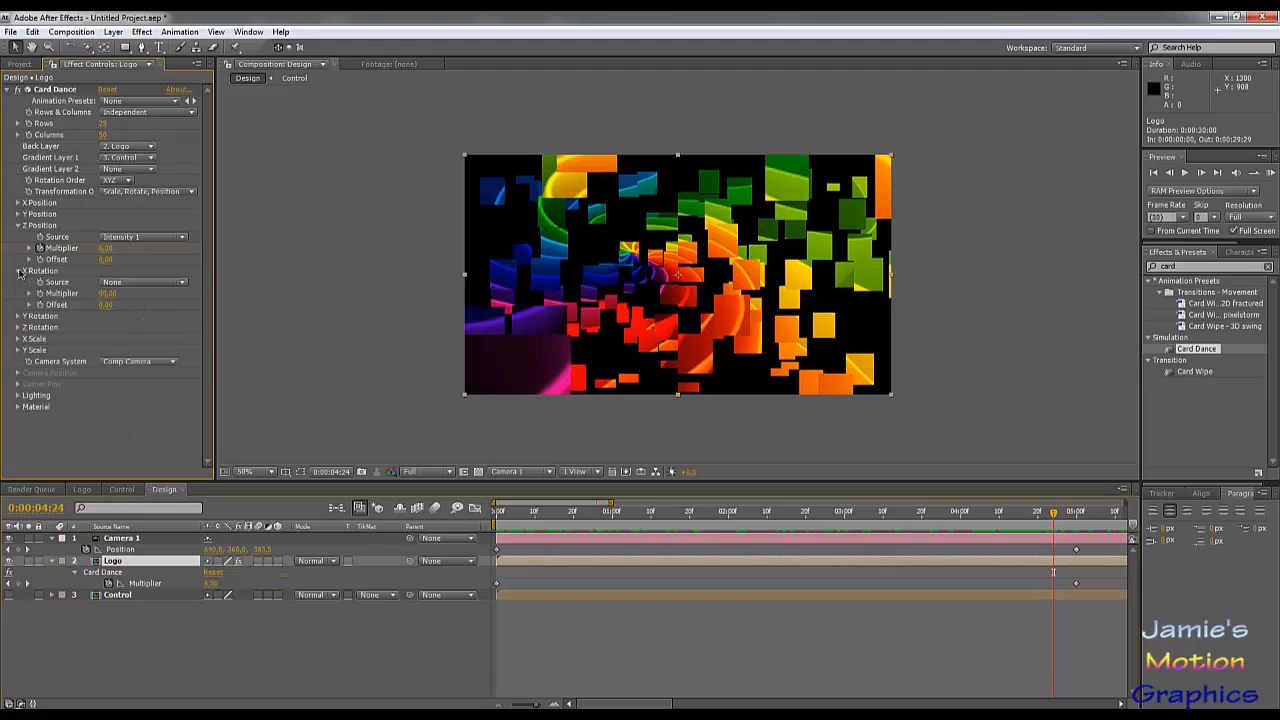
{"action": "left_click", "coordinate": [123, 282]}
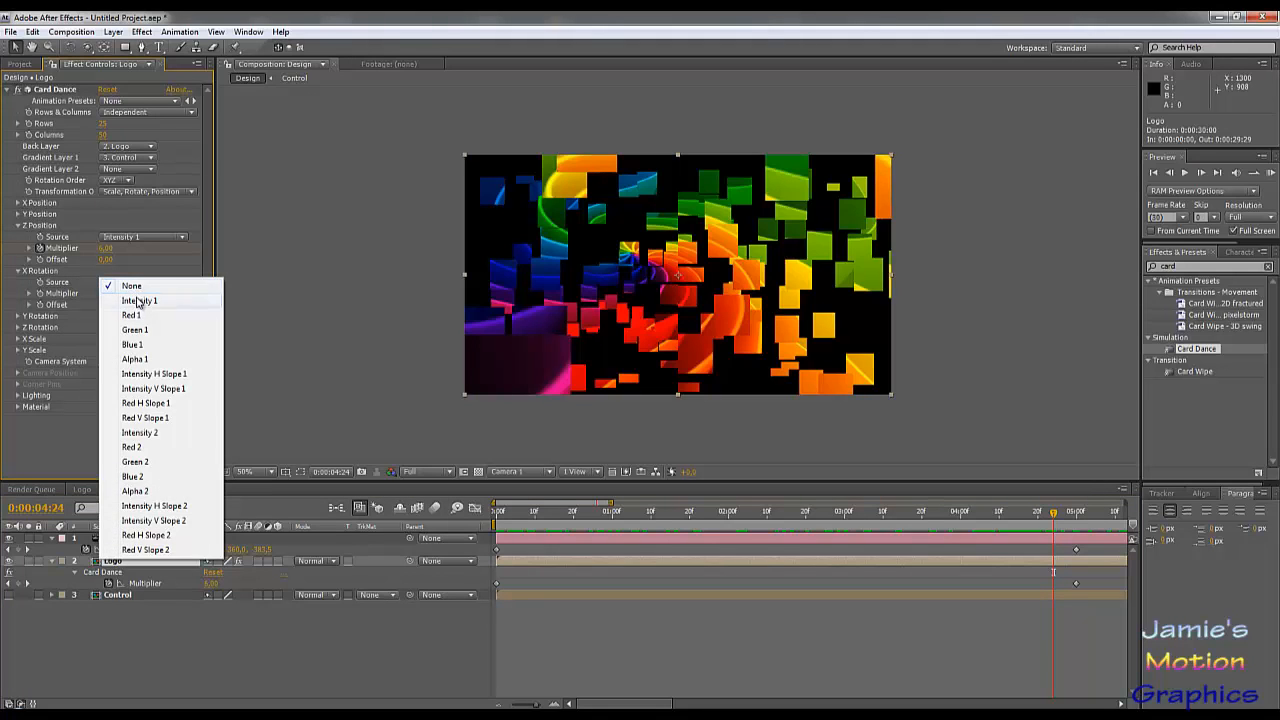
{"action": "left_click", "coordinate": [140, 297]}
{"action": "left_click_drag", "start_coordinate": [106, 300], "coordinate": [151, 300]}
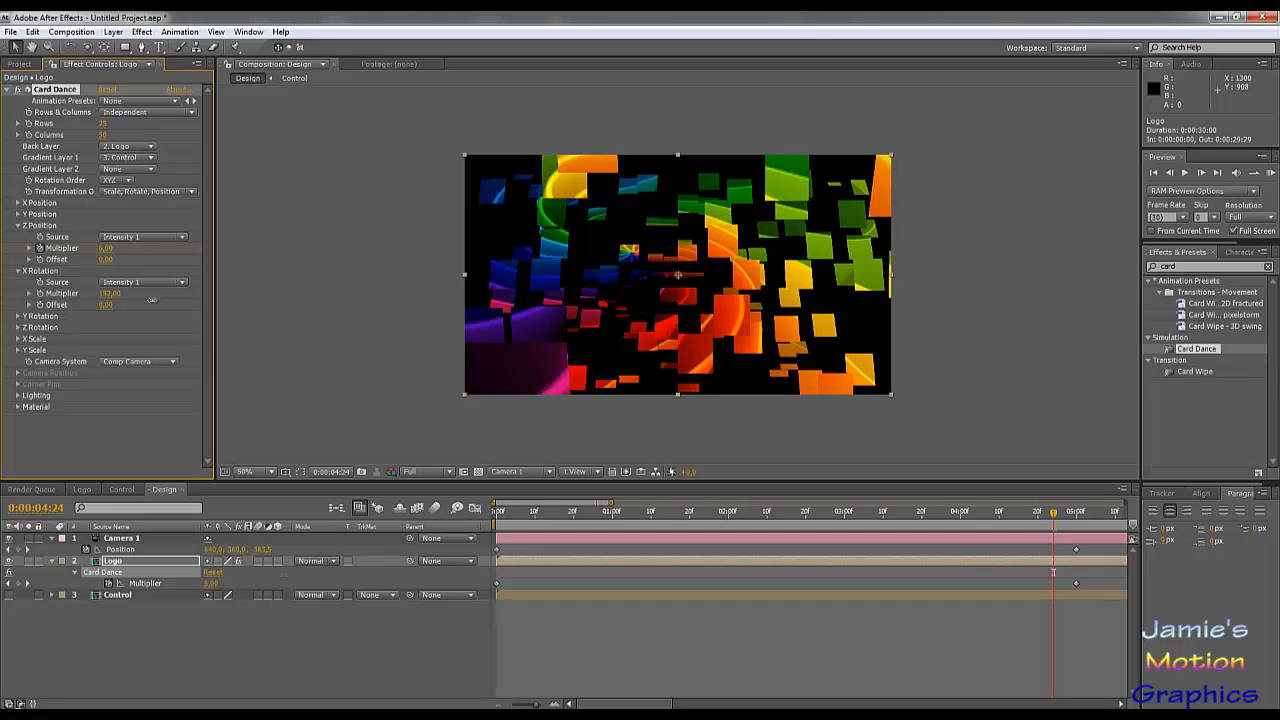
{"action": "key", "text": "ctrl+z"}
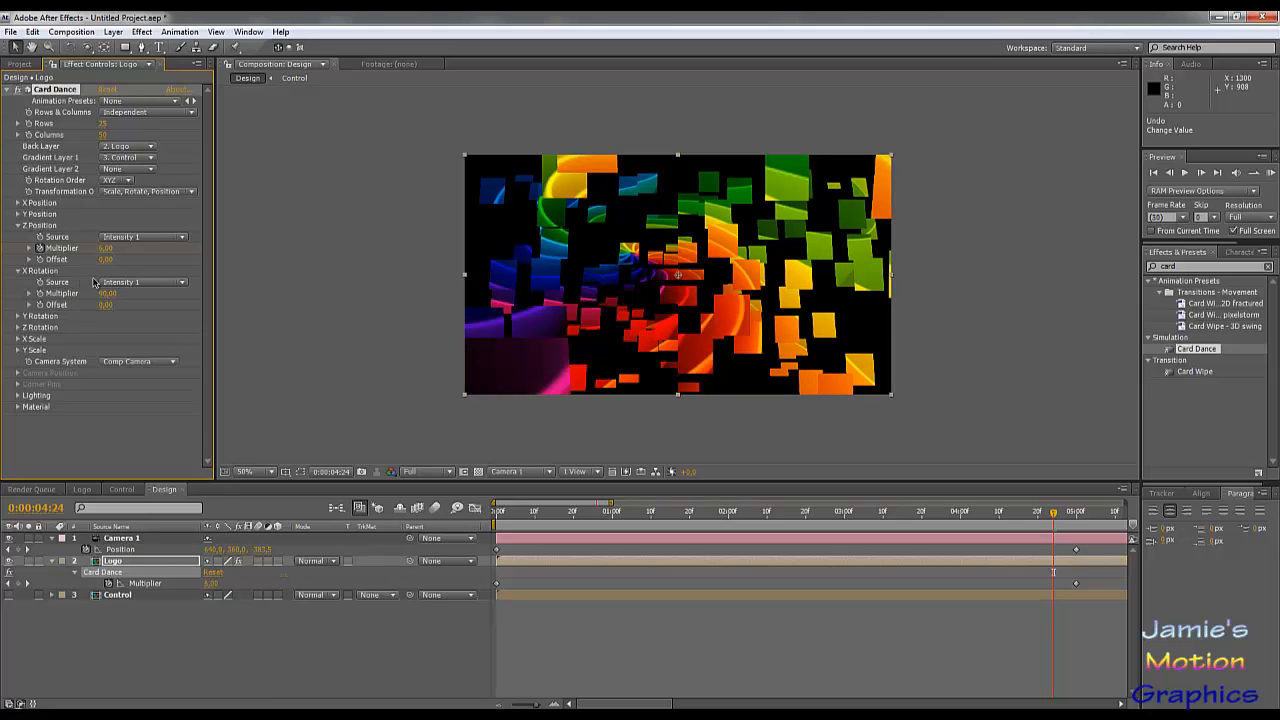
{"action": "left_click", "coordinate": [116, 283]}
{"action": "left_click", "coordinate": [144, 264]}
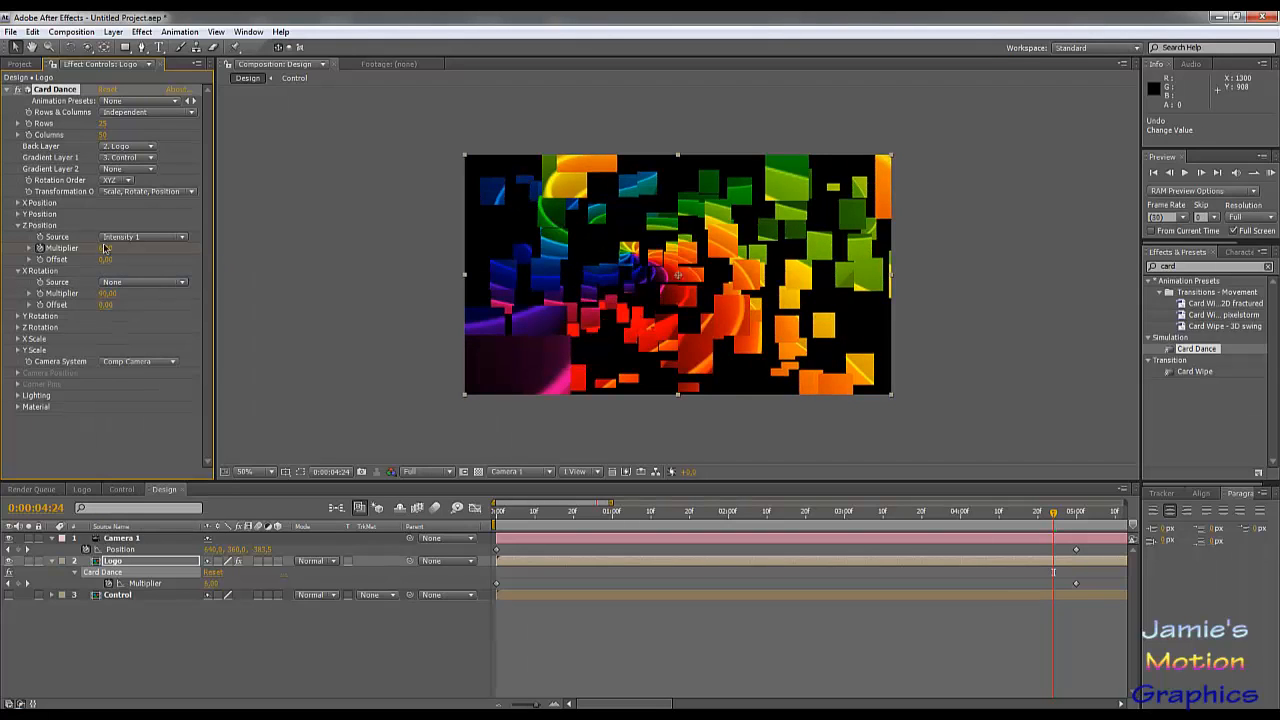
Step: Set the X Position source of the Logo layer's Card Dance to Intensity 1
{"action": "left_click", "coordinate": [18, 207]}
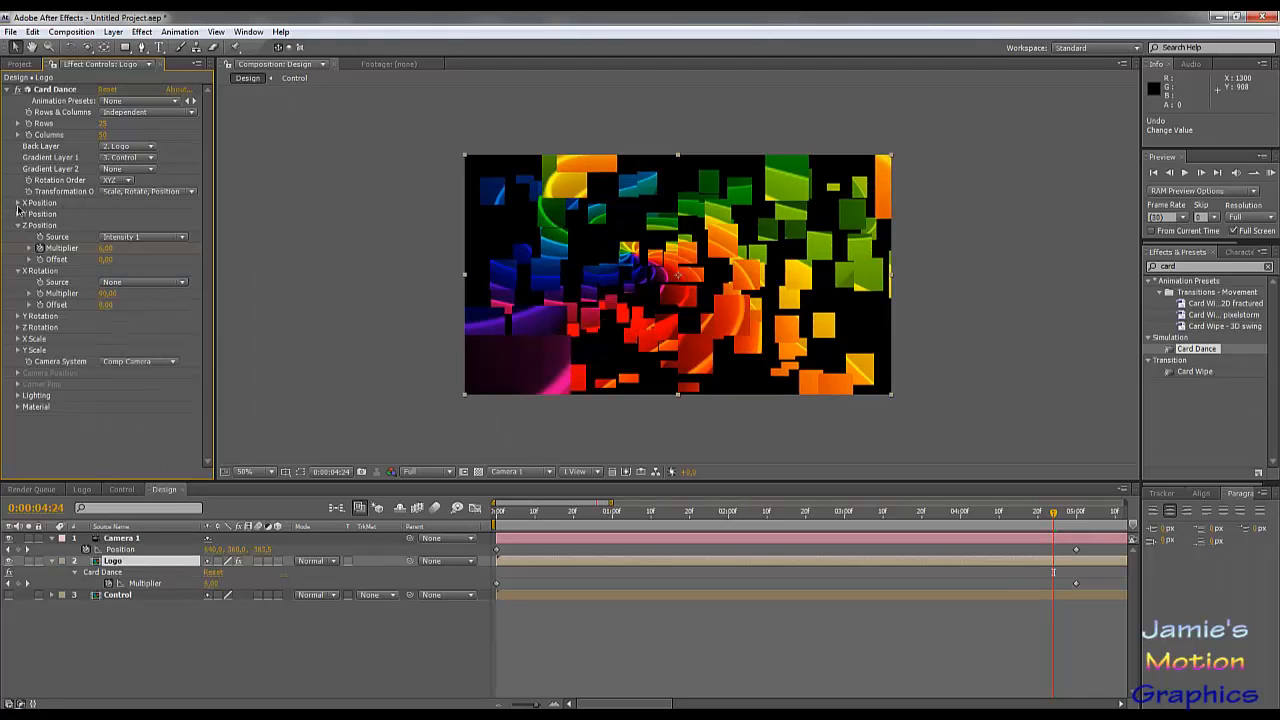
{"action": "left_click", "coordinate": [942, 513]}
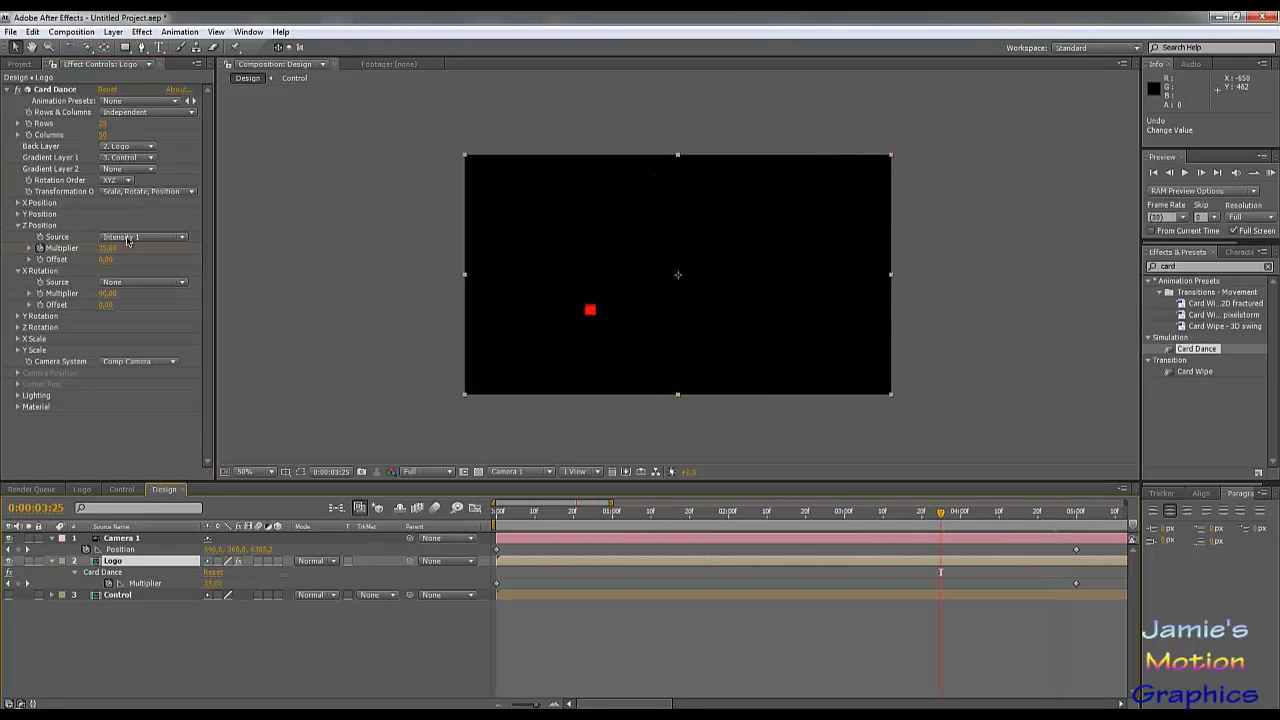
{"action": "left_click", "coordinate": [17, 203]}
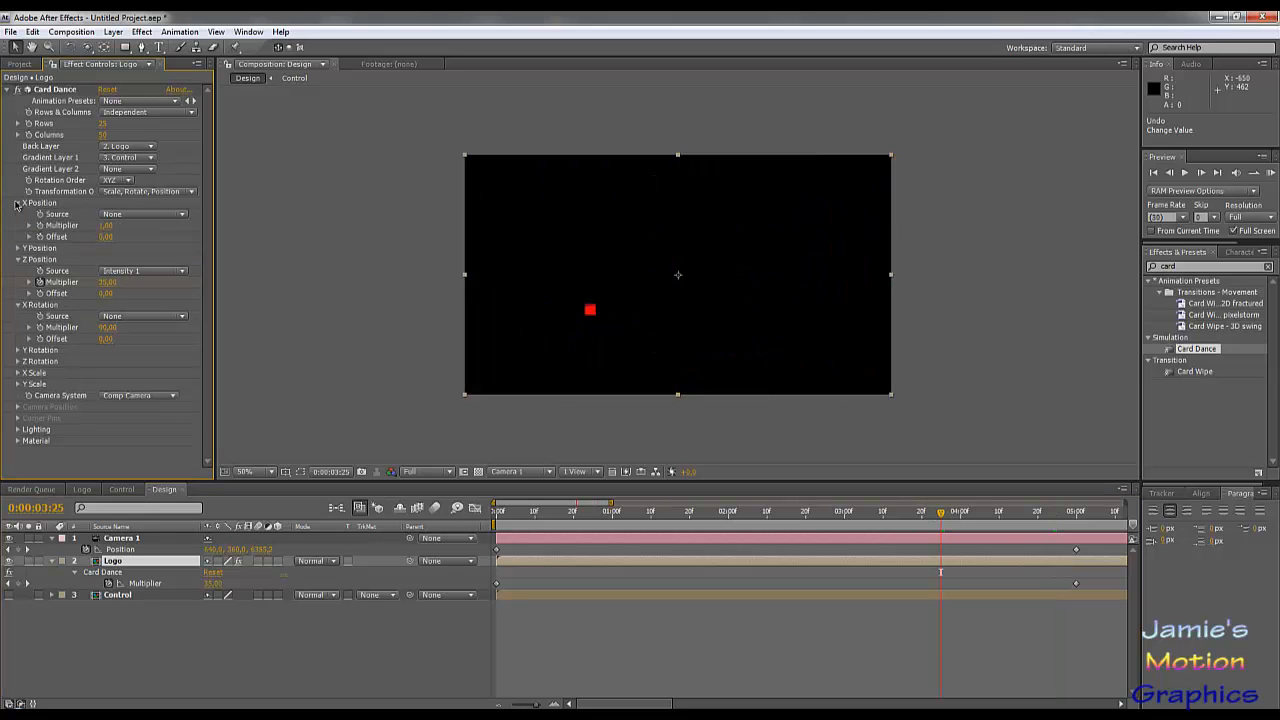
{"action": "left_click", "coordinate": [151, 214]}
{"action": "left_click", "coordinate": [153, 233]}
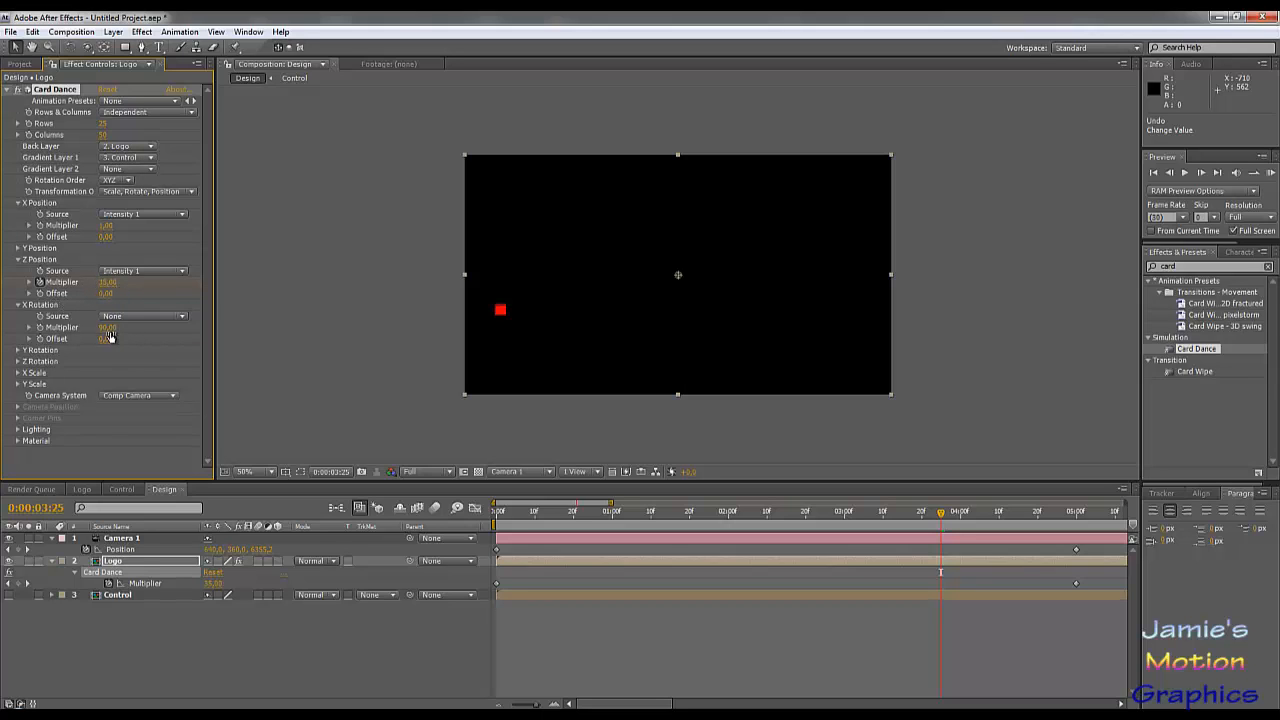
Step: Set the X Position multiplier to 4.90, judging the card spread at frames up to 0:00:04:28
{"action": "left_click", "coordinate": [766, 512]}
{"action": "left_click", "coordinate": [1015, 513]}
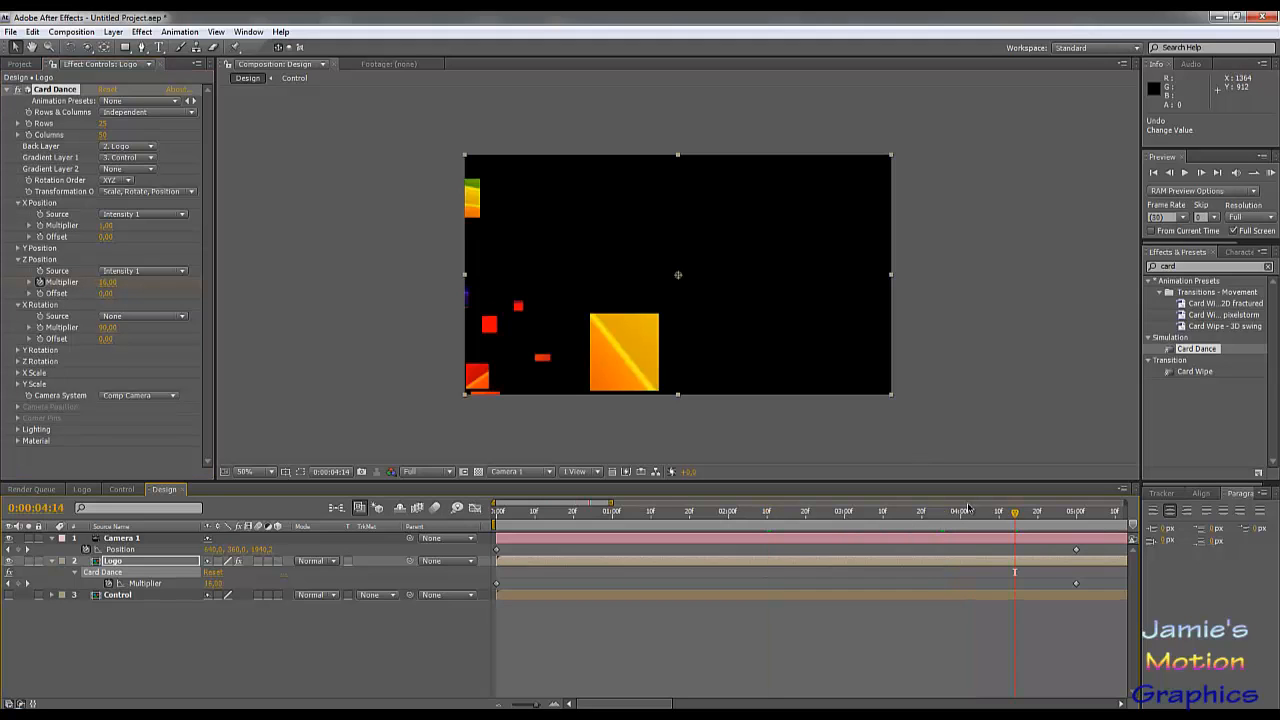
{"action": "left_click", "coordinate": [1041, 513]}
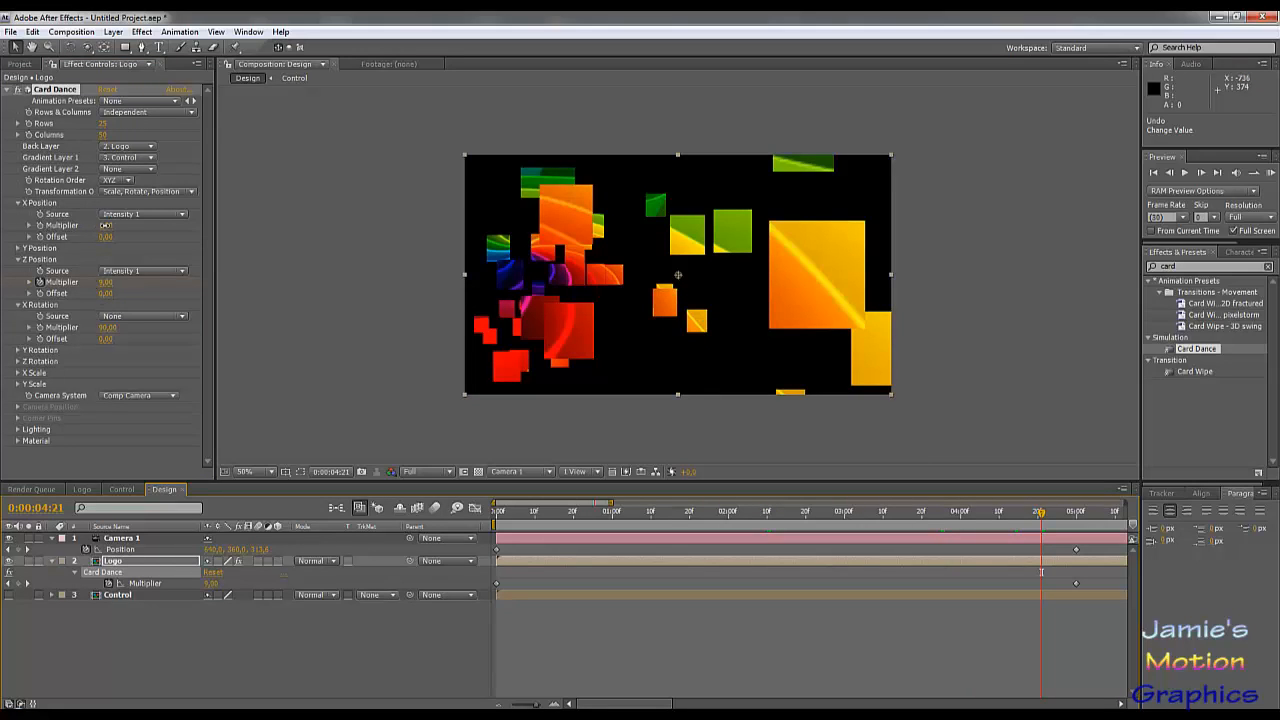
{"action": "left_click_drag", "start_coordinate": [137, 225], "coordinate": [146, 225]}
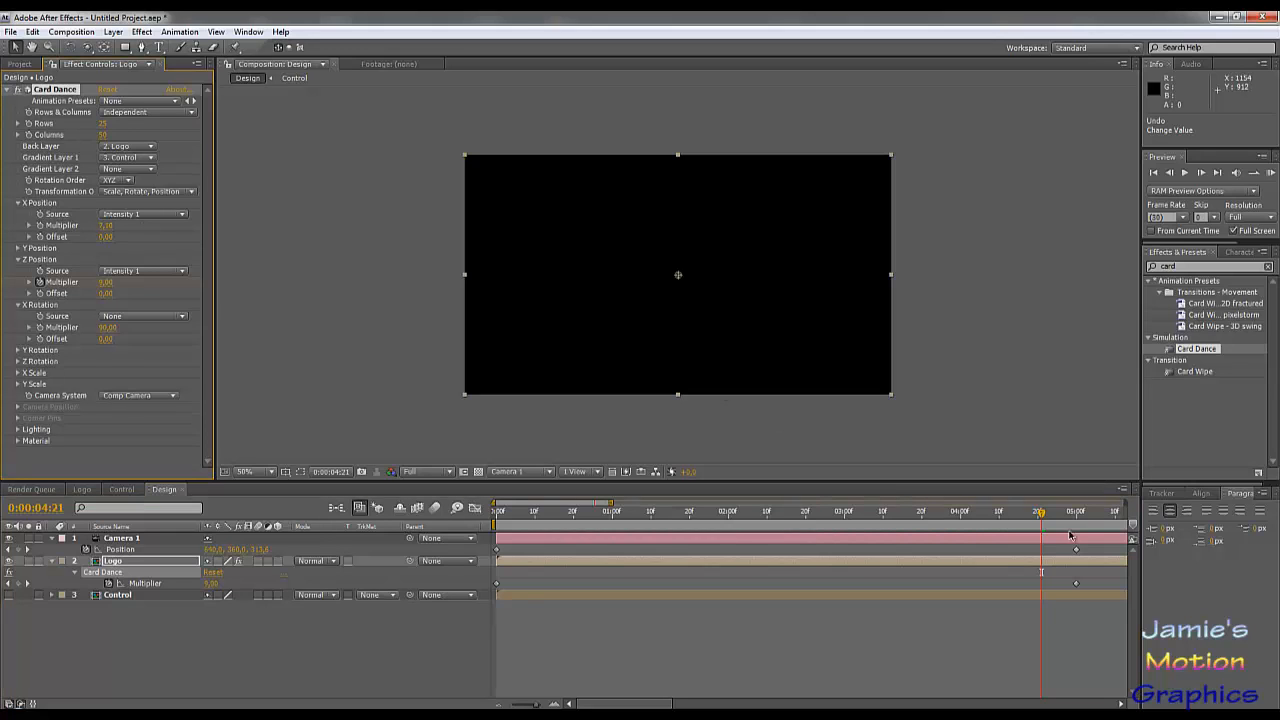
{"action": "left_click_drag", "start_coordinate": [1056, 517], "coordinate": [1068, 517]}
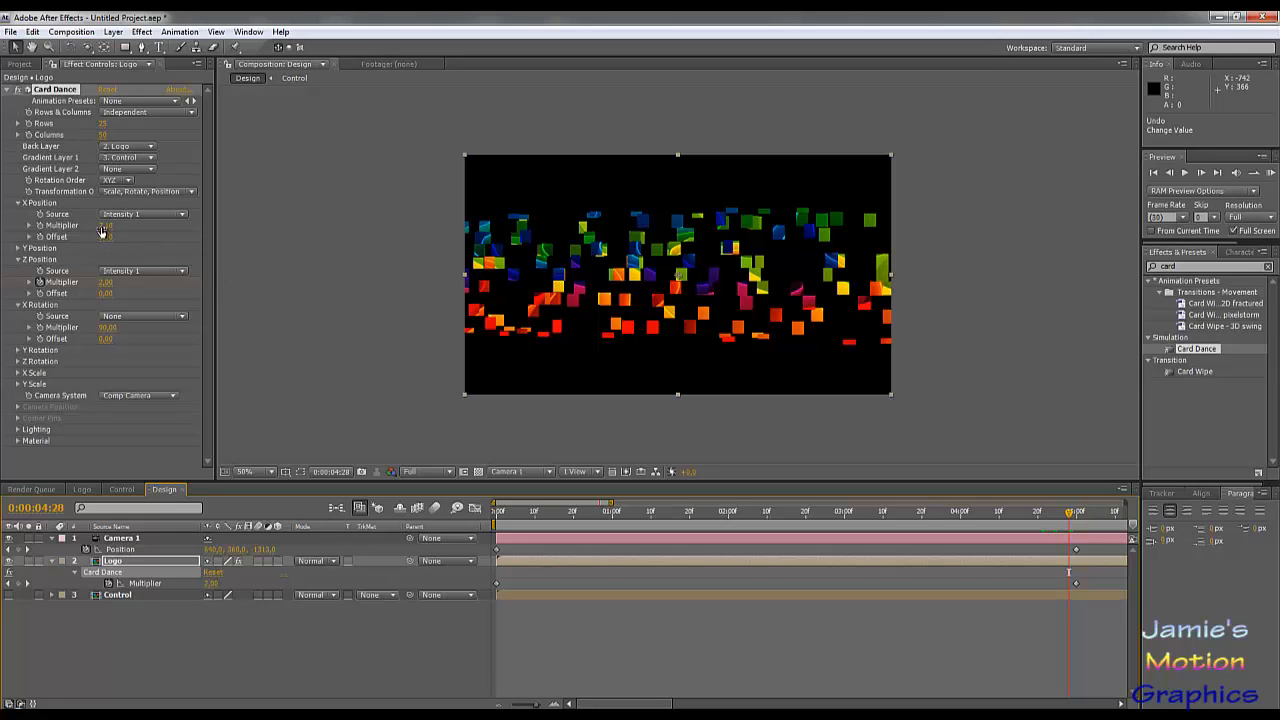
{"action": "left_click_drag", "start_coordinate": [100, 227], "coordinate": [88, 229]}
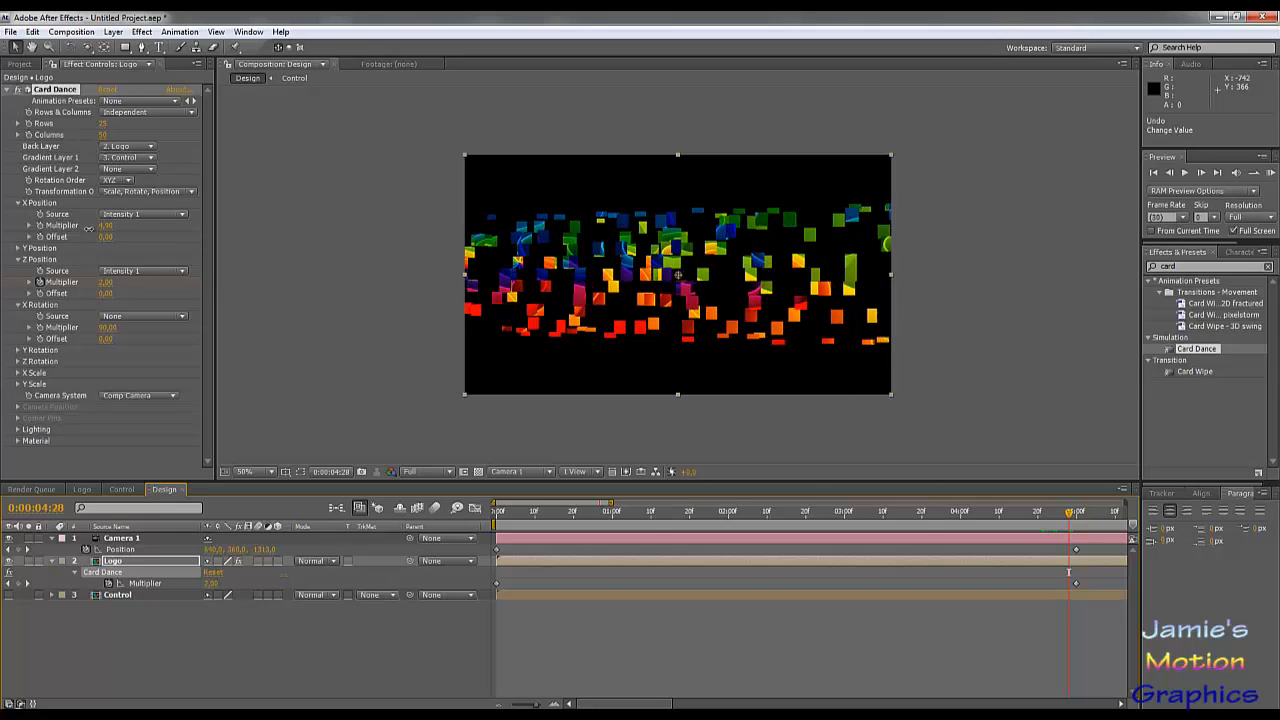
Step: Set Card Dance's Y Position source to Intensity 1 and its multiplier to 2.10
{"action": "left_click", "coordinate": [17, 249]}
{"action": "left_click", "coordinate": [126, 260]}
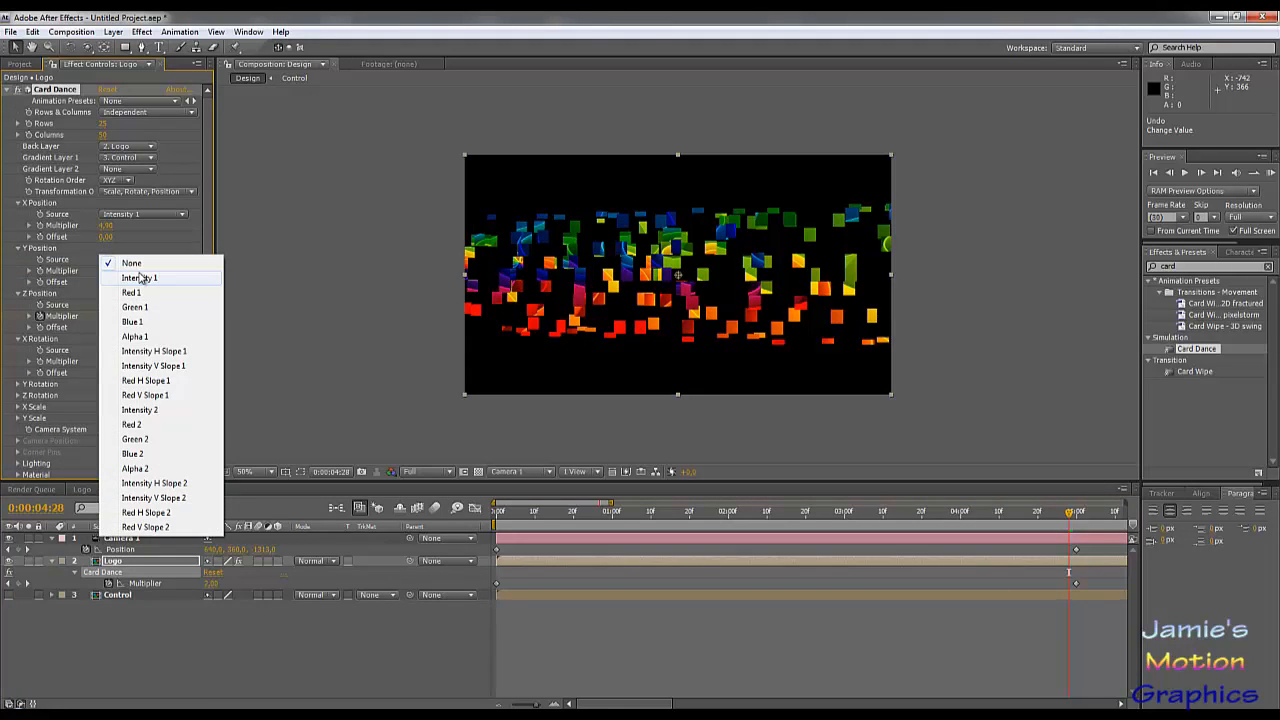
{"action": "left_click", "coordinate": [141, 278]}
{"action": "left_click_drag", "start_coordinate": [117, 270], "coordinate": [119, 271]}
{"action": "left_click", "coordinate": [120, 274]}
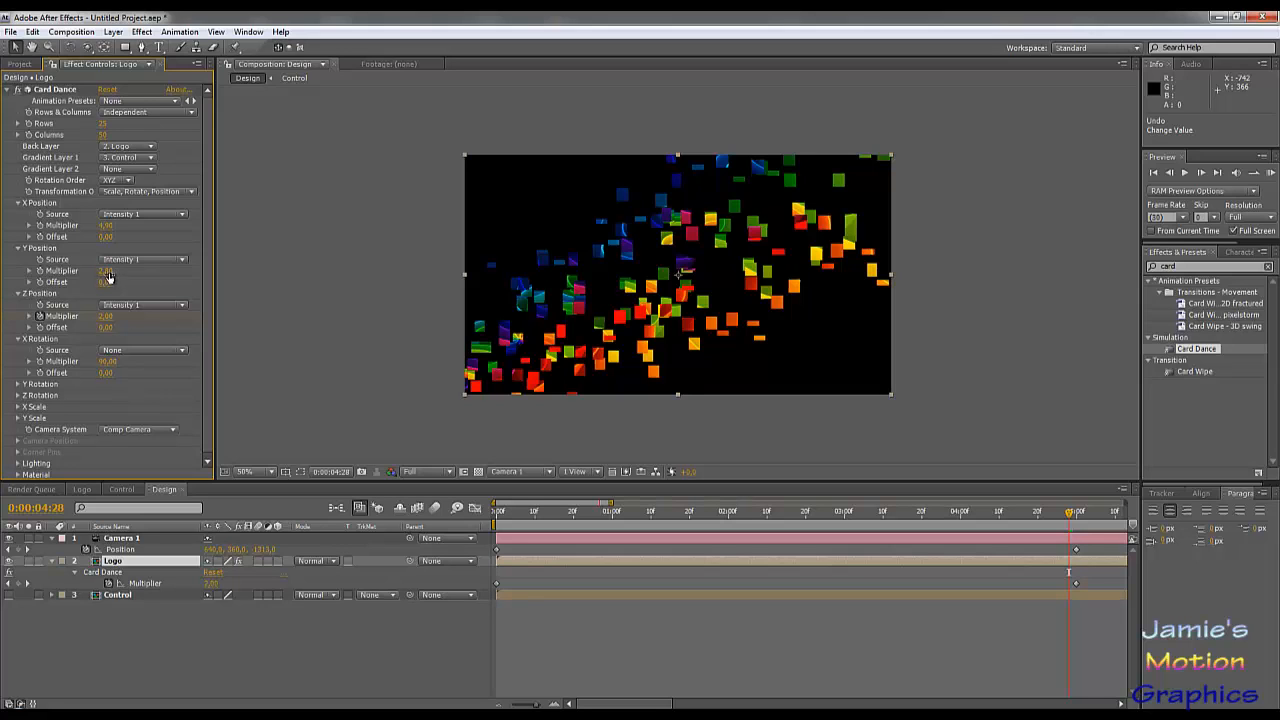
{"action": "mouse_move", "coordinate": [108, 277]}
{"action": "left_mouse_down"}
{"action": "mouse_move", "coordinate": [97, 271]}
{"action": "mouse_move", "coordinate": [116, 271]}
{"action": "left_mouse_up"}
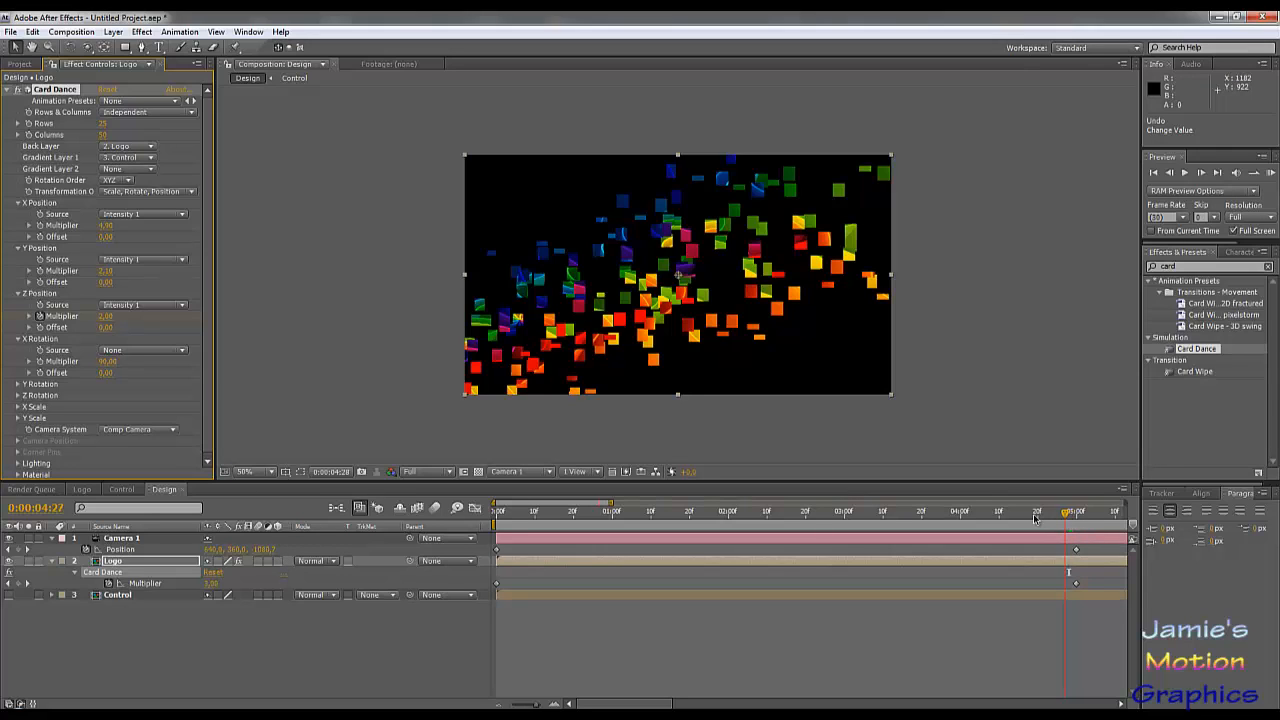
Step: Keyframe the X and Y Position multipliers at 0:00:05:00 and move both keyframes to 0 seconds
{"action": "left_click_drag", "start_coordinate": [1068, 516], "coordinate": [1080, 547]}
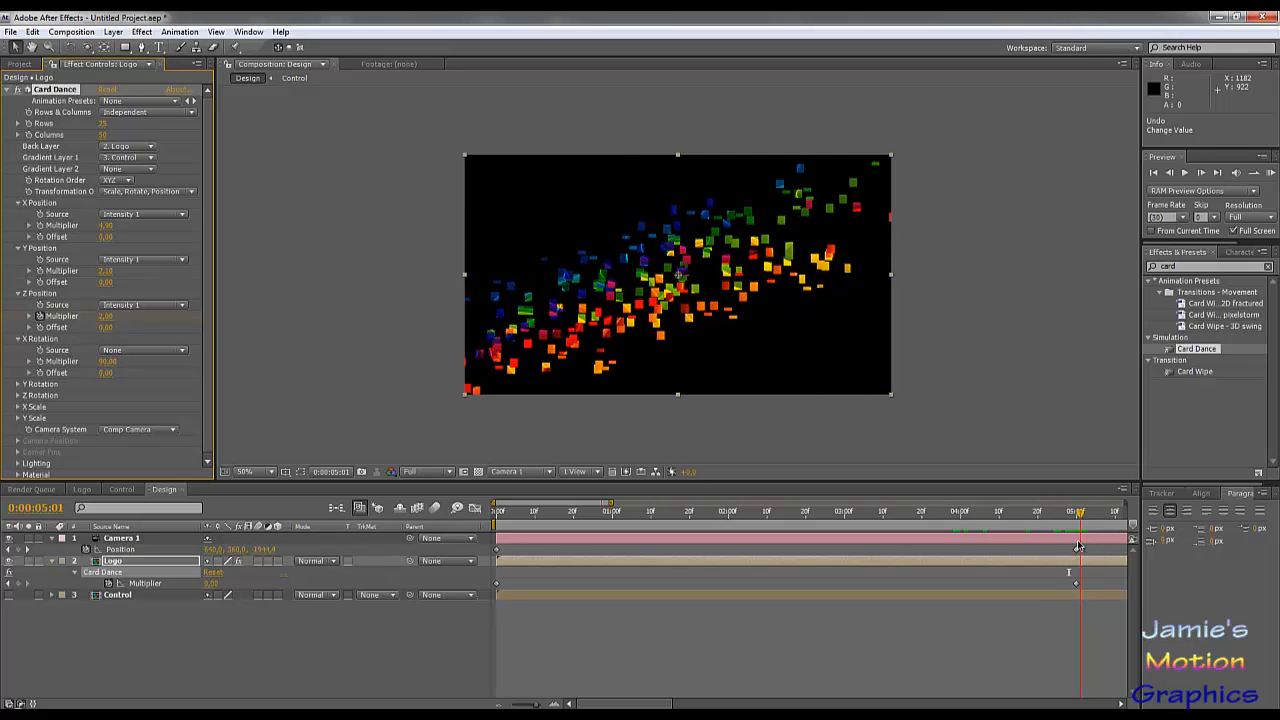
{"action": "left_click_drag", "start_coordinate": [1078, 546], "coordinate": [1076, 546]}
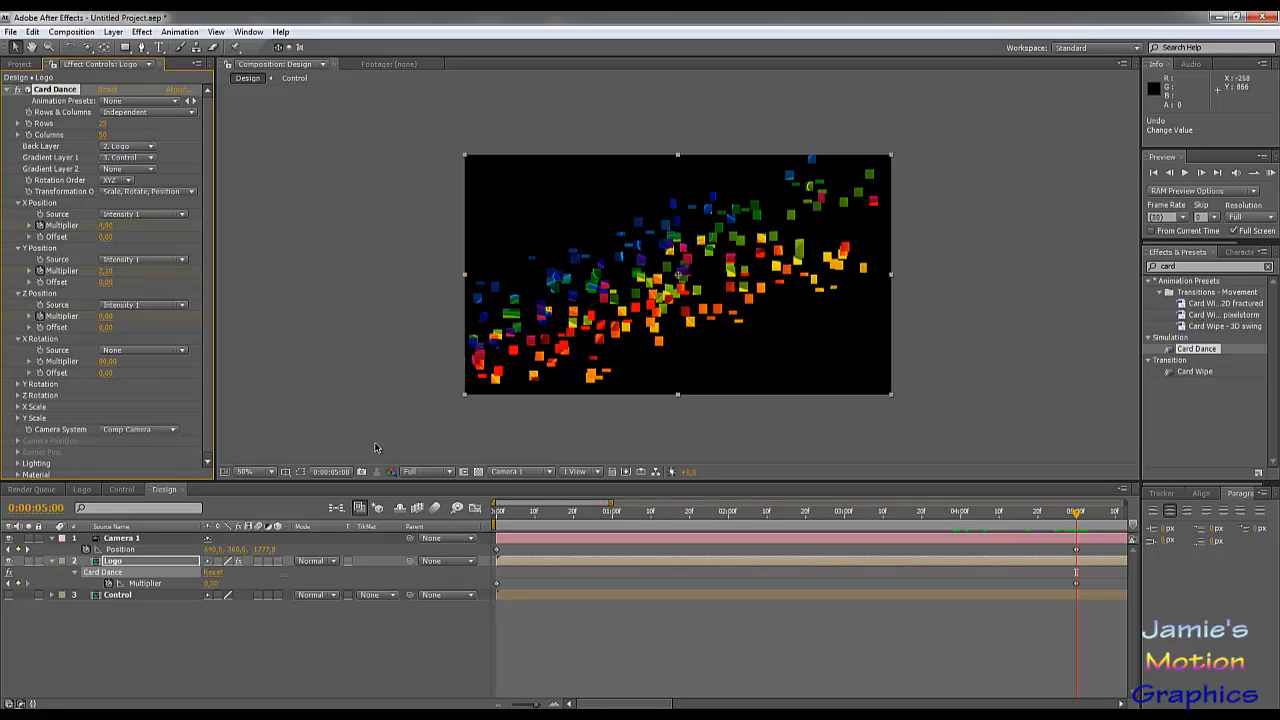
{"action": "key", "text": "u"}
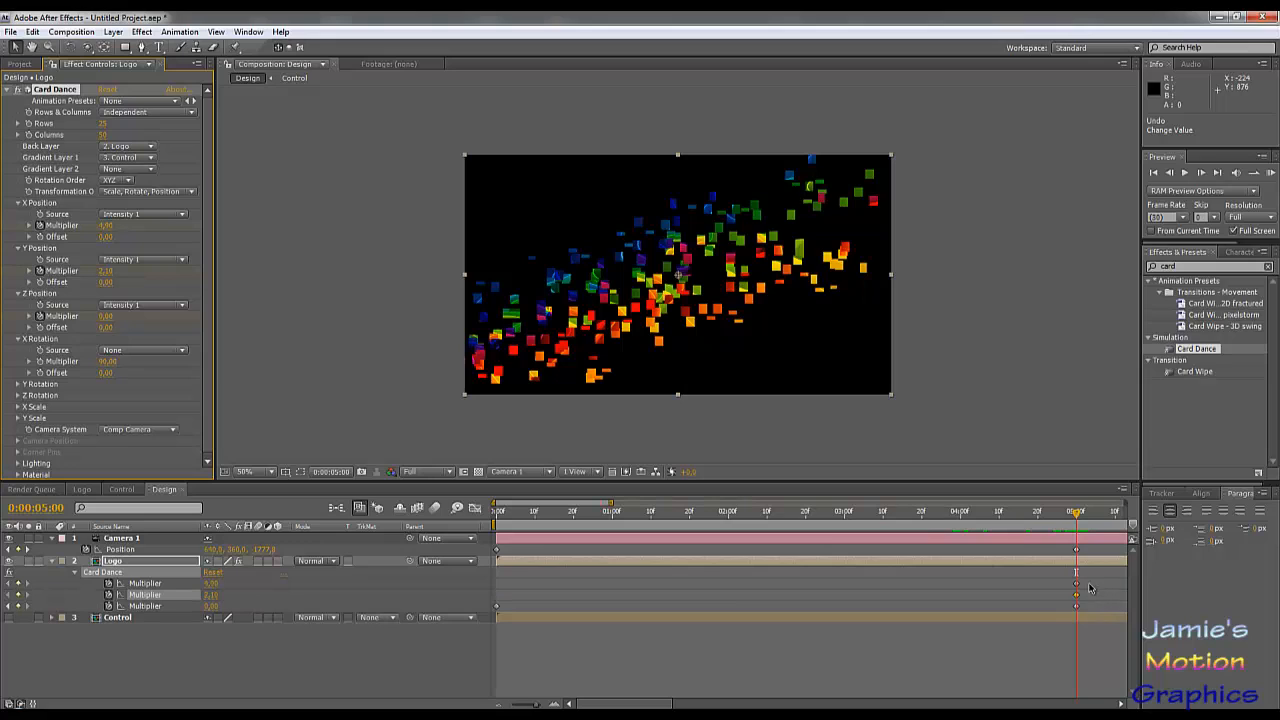
{"action": "left_click_drag", "start_coordinate": [1089, 578], "coordinate": [500, 596]}
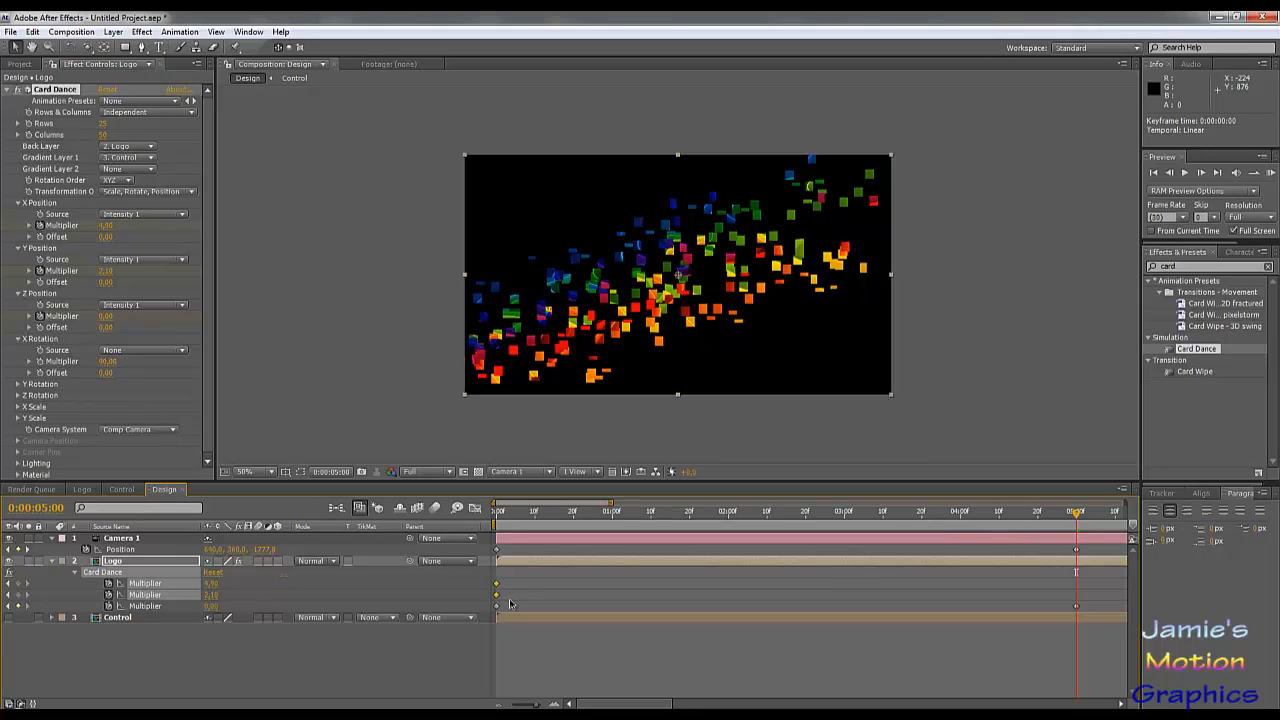
Step: Set the X and Y Position multipliers to 0 at 0:00:05:00 and scrub through the animation to check the assembly
{"action": "left_click", "coordinate": [106, 271]}
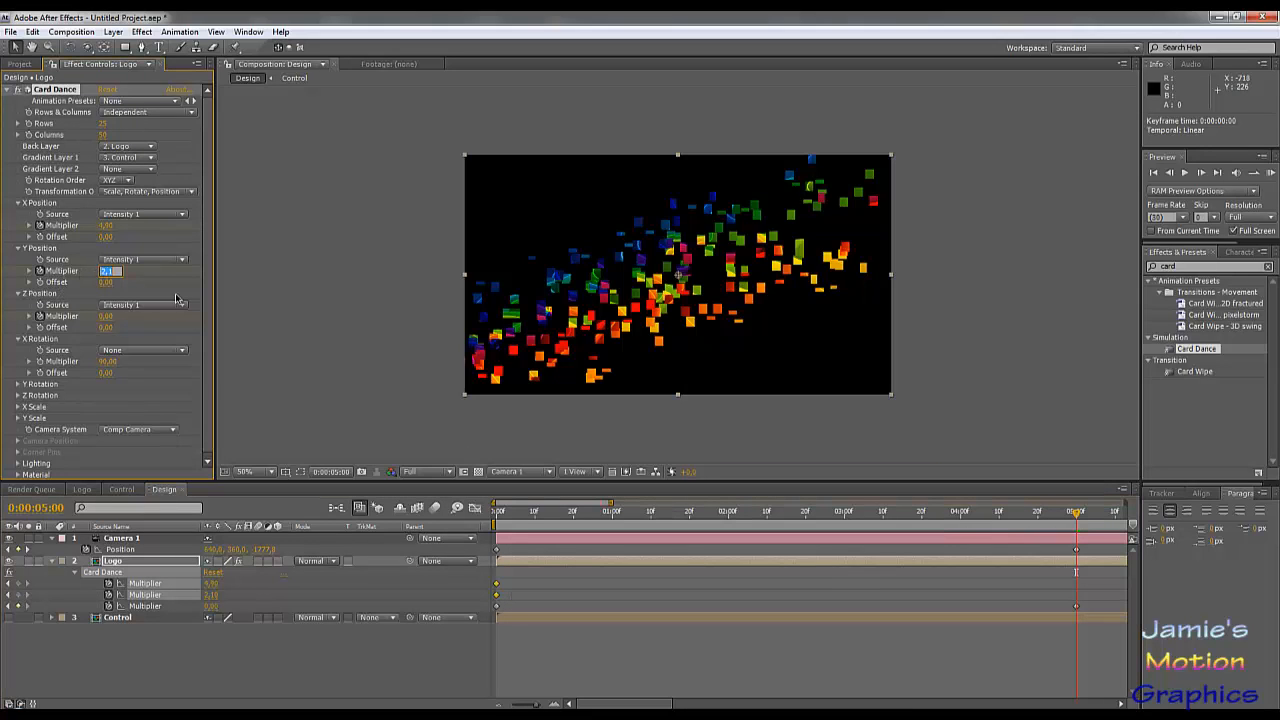
{"action": "type", "text": "0"}
{"action": "left_click", "coordinate": [106, 227]}
{"action": "type", "text": "0"}
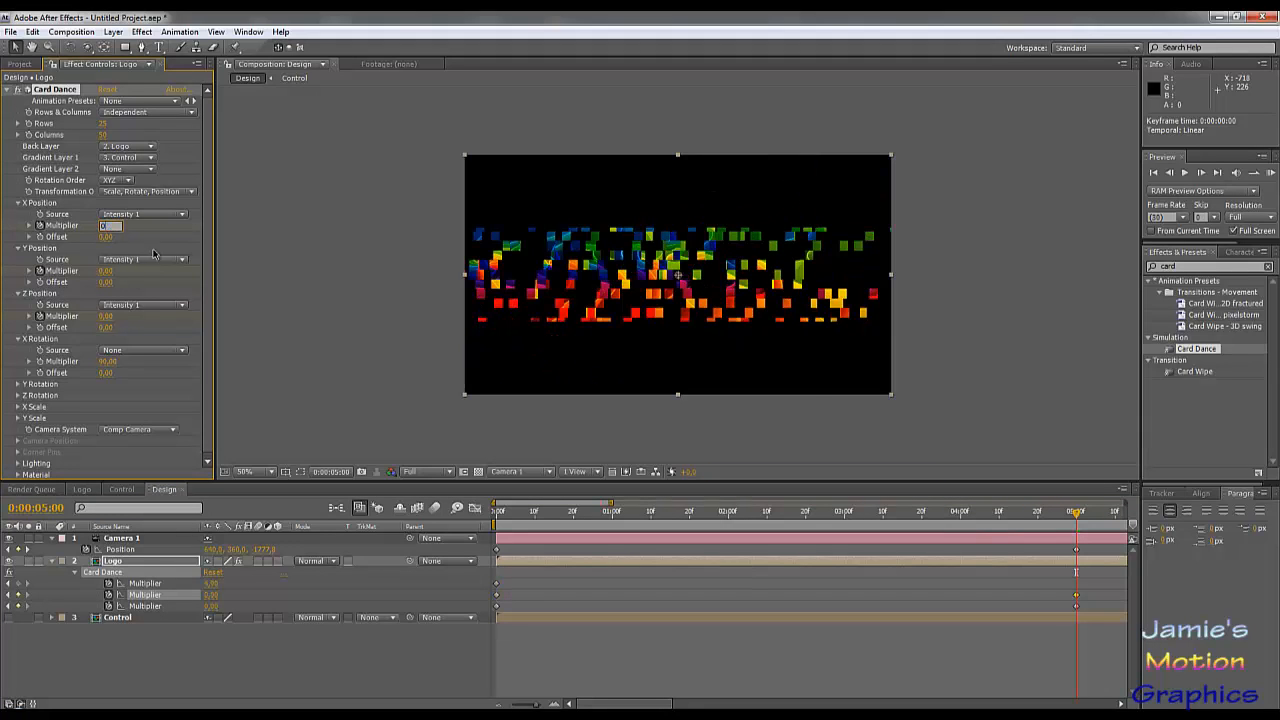
{"action": "key", "text": "Return"}
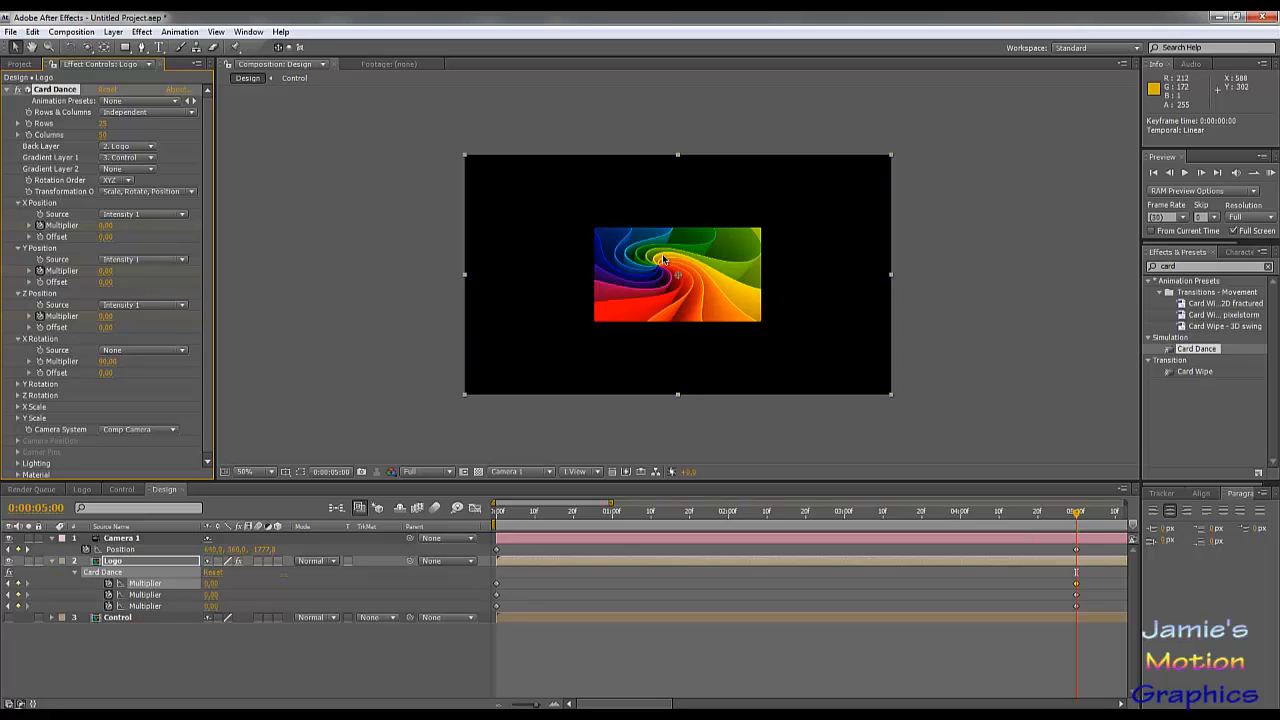
{"action": "left_click_drag", "start_coordinate": [964, 517], "coordinate": [511, 520]}
{"action": "left_click_drag", "start_coordinate": [689, 535], "coordinate": [1070, 540]}
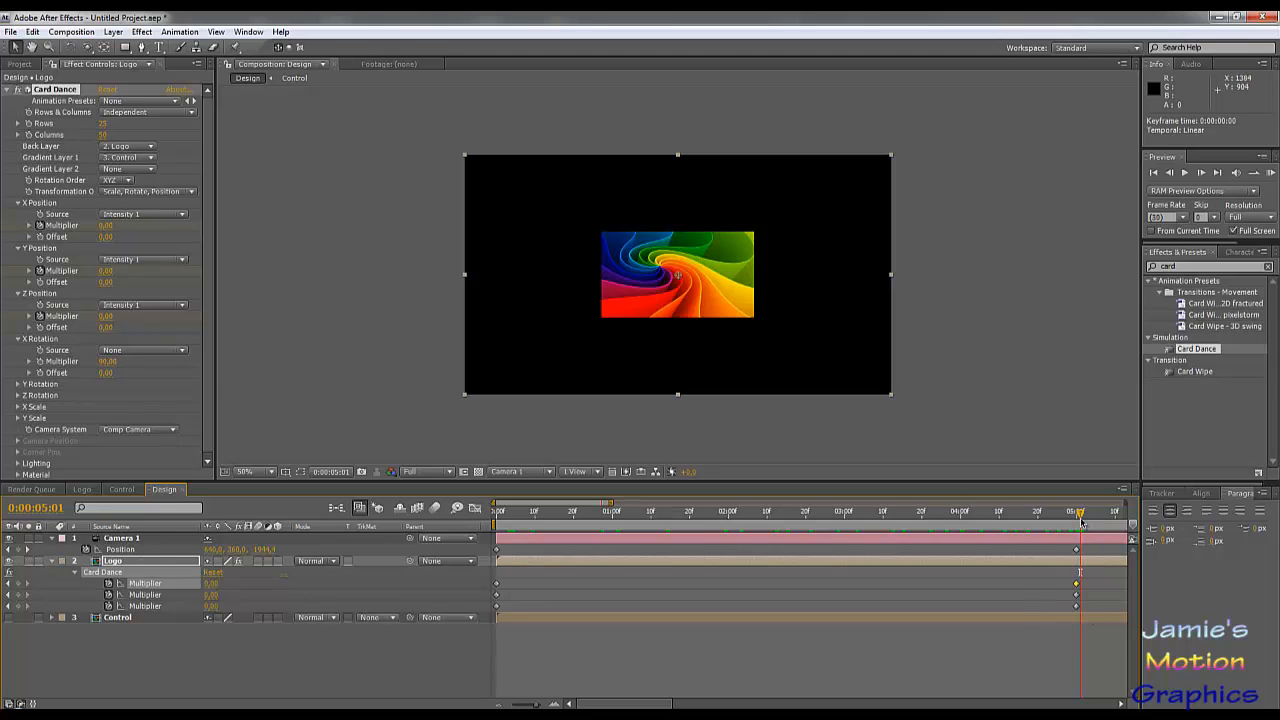
{"action": "left_click_drag", "start_coordinate": [1081, 522], "coordinate": [1065, 549]}
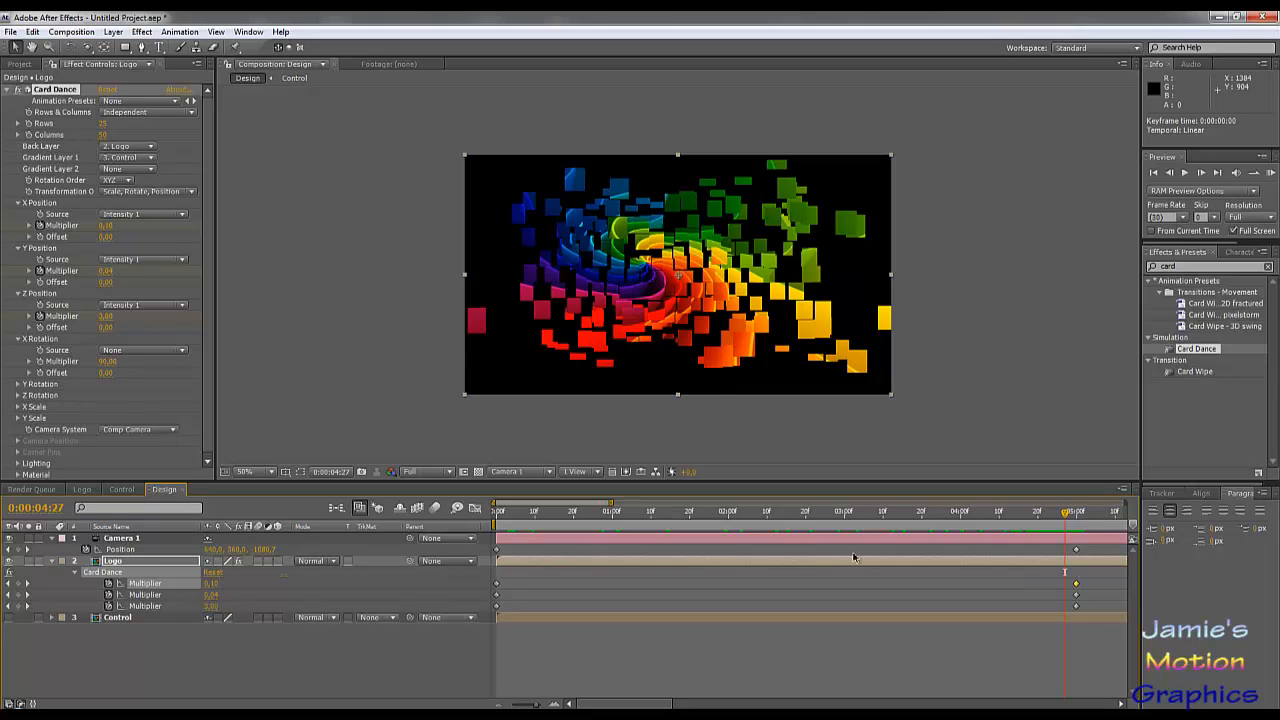
Step: Move the starting keyframes of the X, Y and Z Position multipliers to 0:00:04:19 and check frames back to 0:00:03:19
{"action": "left_click_drag", "start_coordinate": [515, 579], "coordinate": [852, 602]}
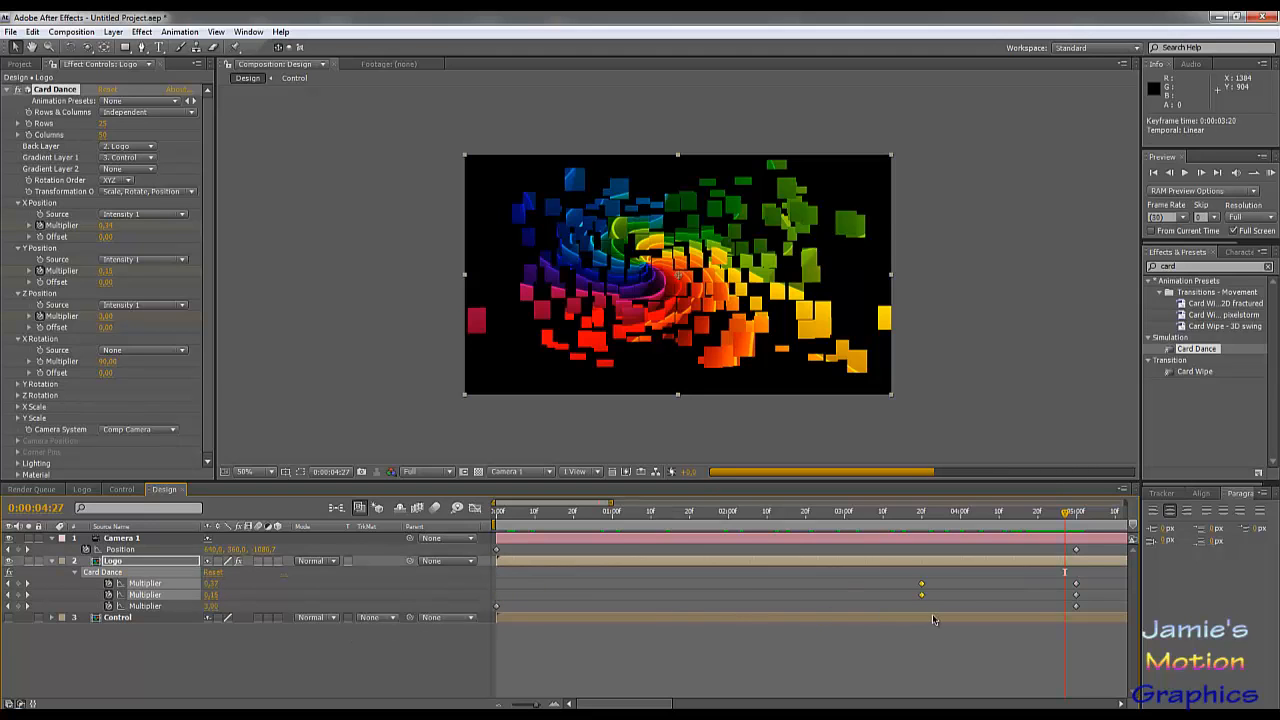
{"action": "left_click_drag", "start_coordinate": [1066, 513], "coordinate": [1066, 572]}
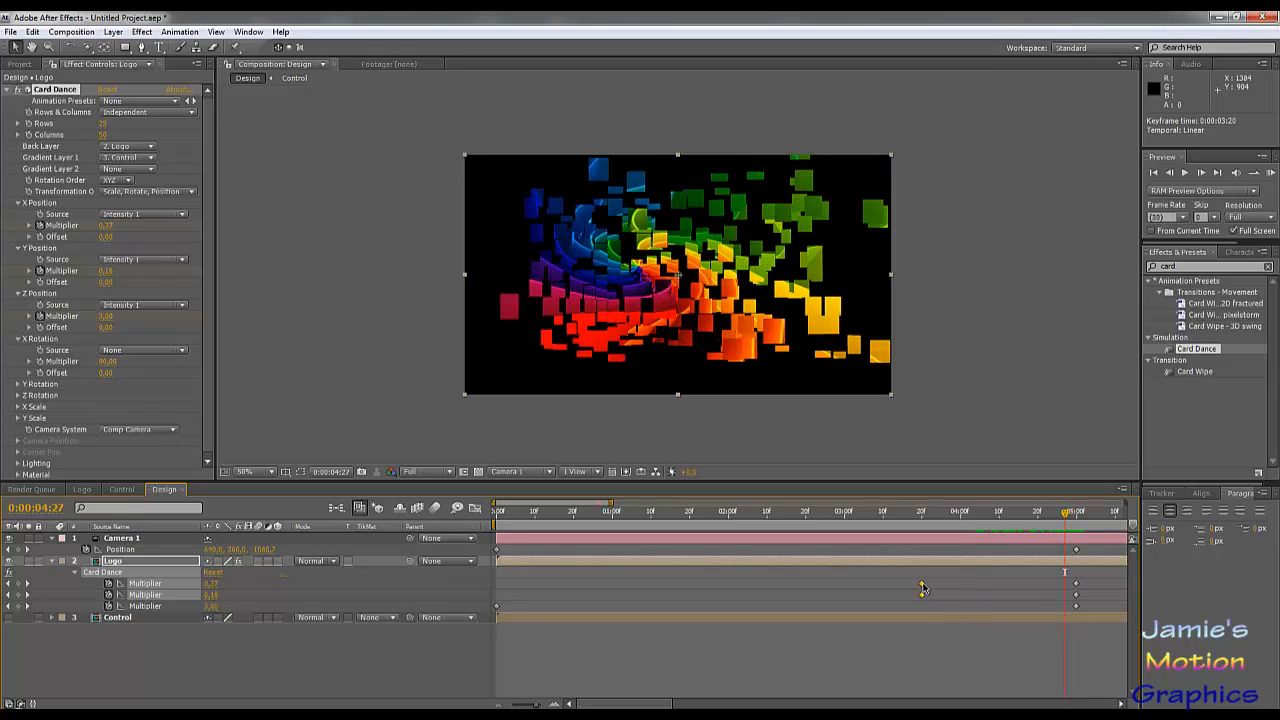
{"action": "left_click_drag", "start_coordinate": [922, 590], "coordinate": [1036, 590]}
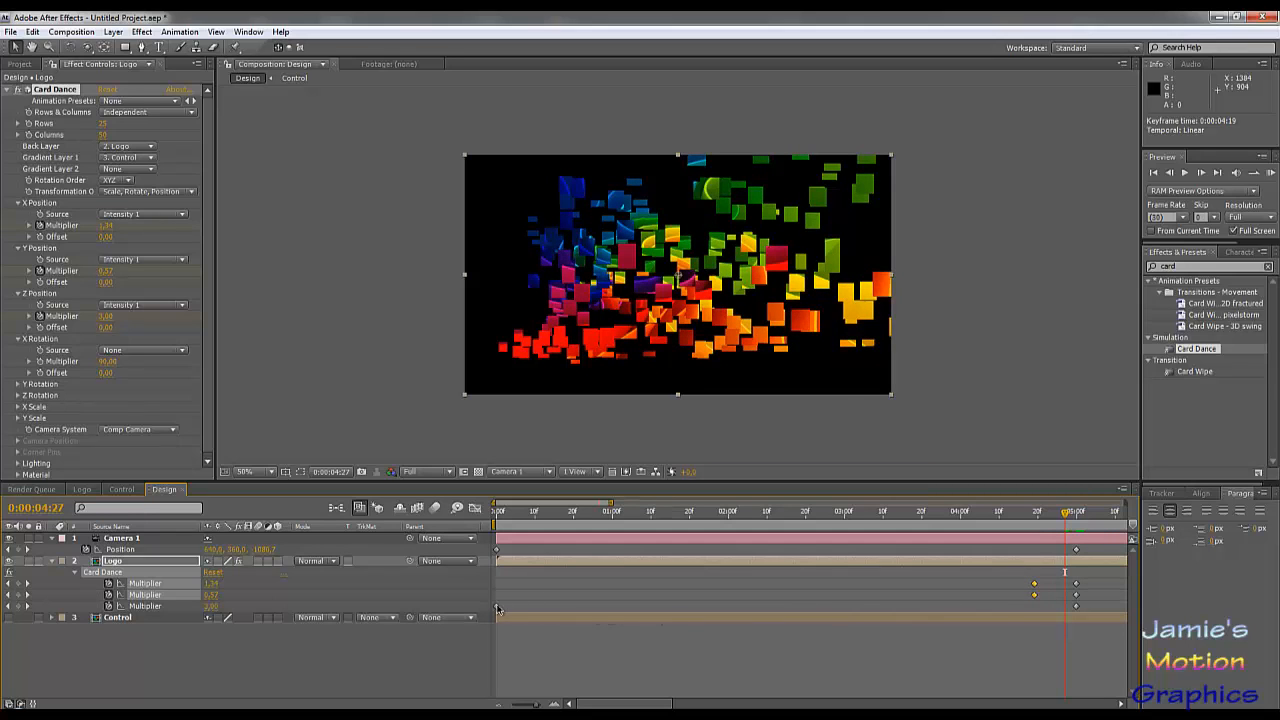
{"action": "left_click_drag", "start_coordinate": [498, 609], "coordinate": [1034, 622]}
{"action": "left_click_drag", "start_coordinate": [1070, 528], "coordinate": [920, 563]}
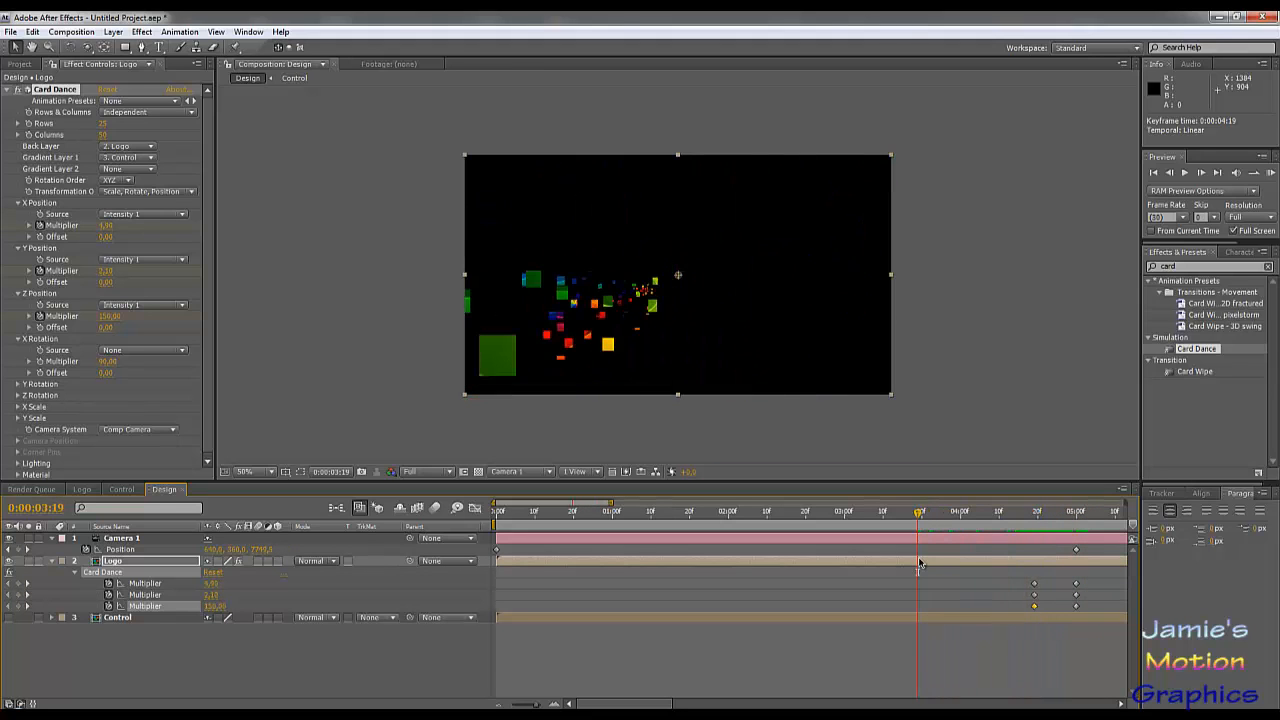
Step: Undo the last move of the Z Position multiplier's starting keyframe and scrub forward to 0:00:05:00 to check the assembly
{"action": "key", "text": "ctrl+z"}
{"action": "left_click_drag", "start_coordinate": [1004, 515], "coordinate": [1050, 560]}
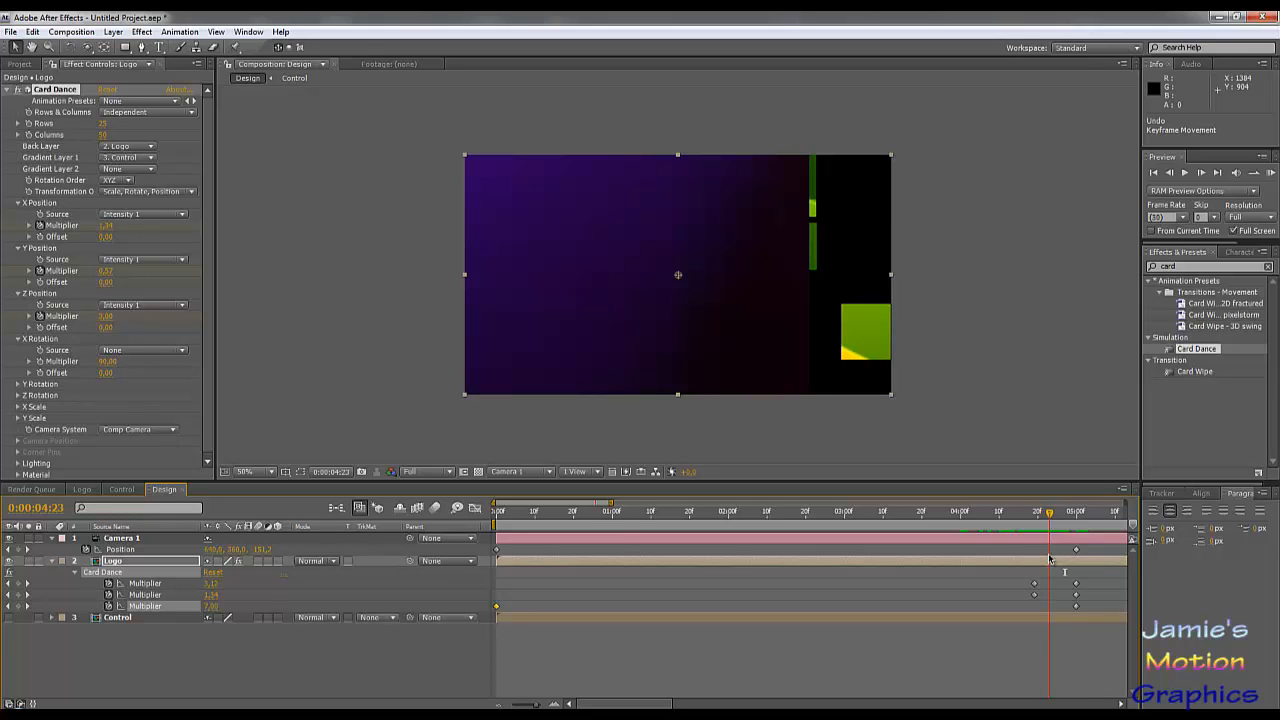
{"action": "left_click_drag", "start_coordinate": [1048, 558], "coordinate": [1076, 570]}
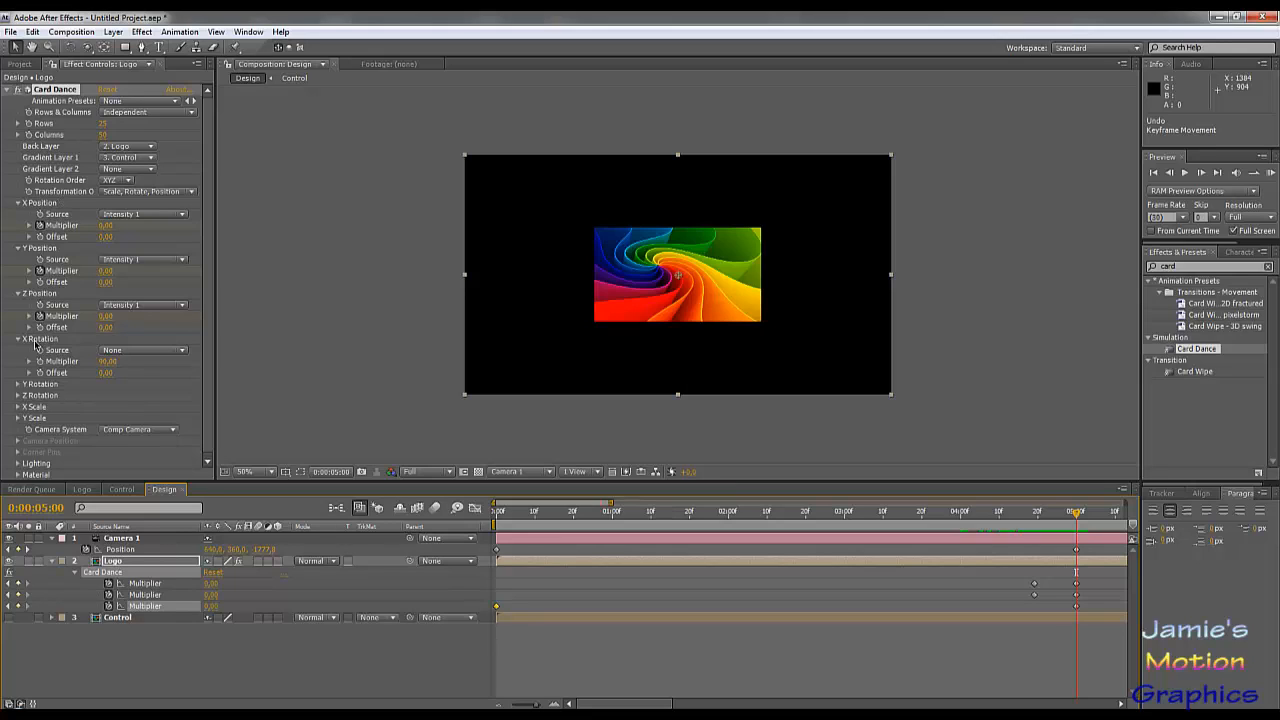
Step: Set Card Dance's Y Scale source to Intensity 1 and its multiplier to 1.70
{"action": "left_click", "coordinate": [40, 409]}
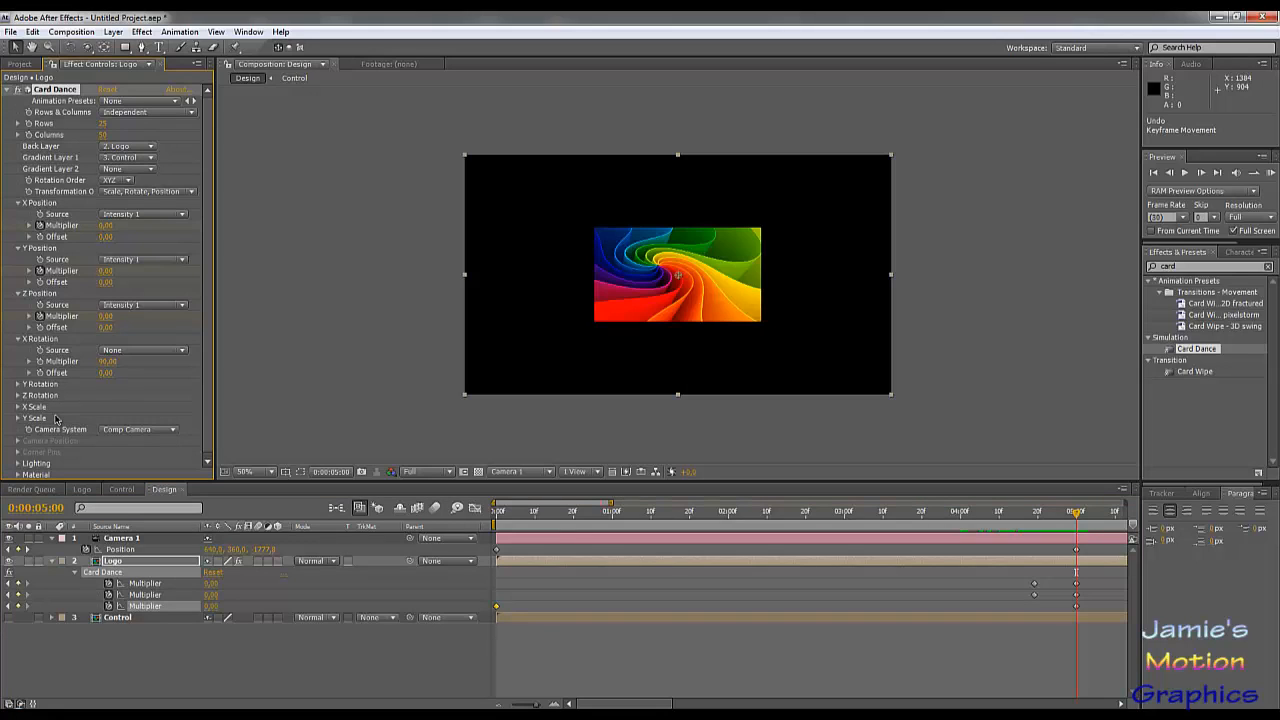
{"action": "left_click", "coordinate": [18, 419]}
{"action": "left_click", "coordinate": [112, 430]}
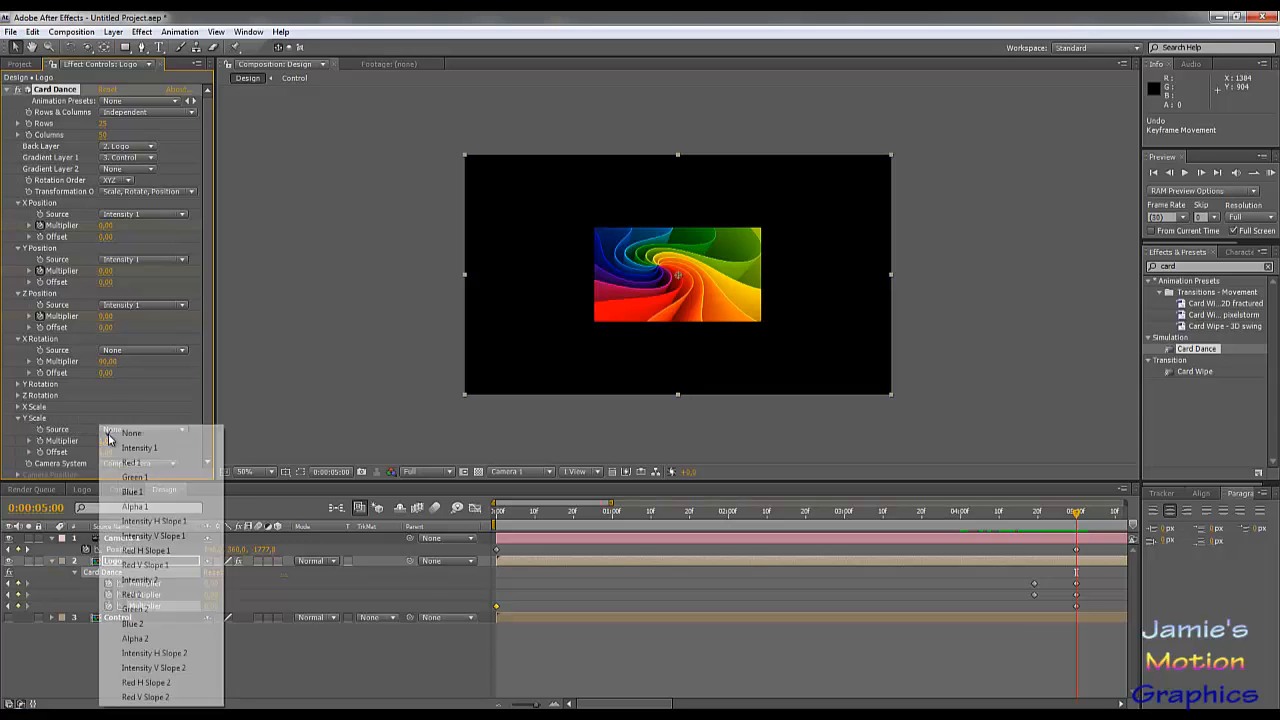
{"action": "left_click", "coordinate": [116, 448]}
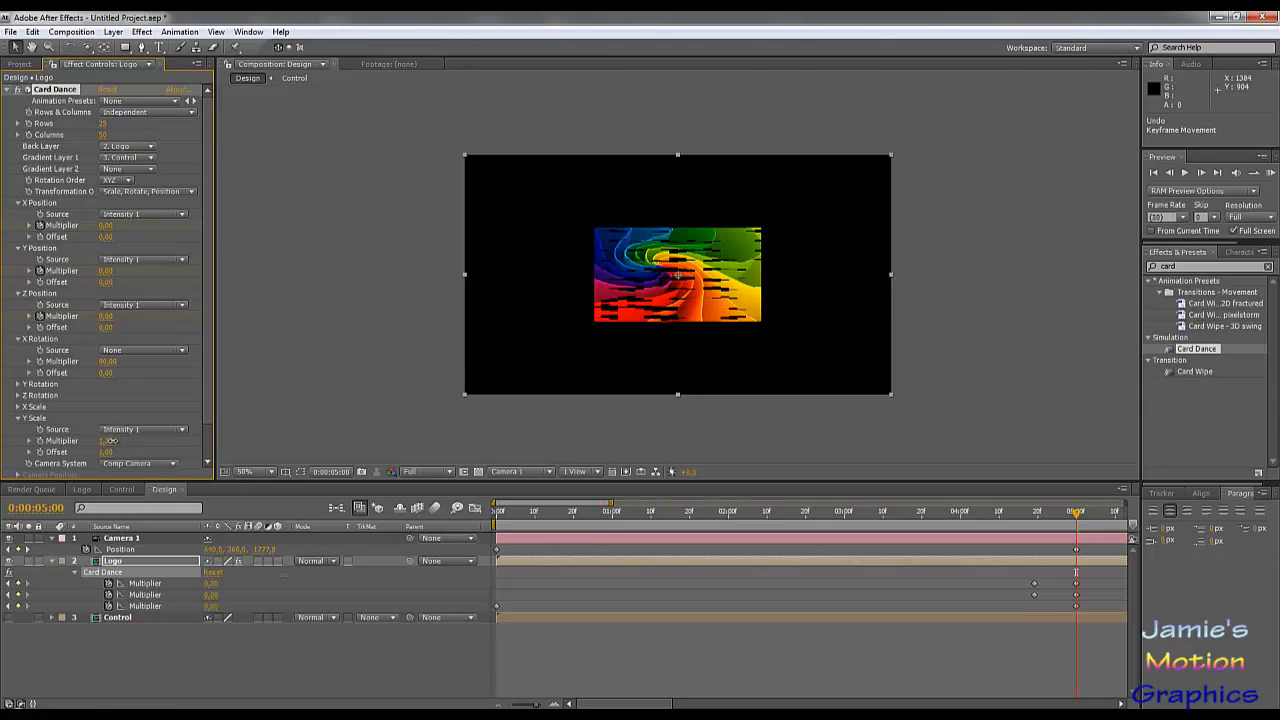
{"action": "left_click_drag", "start_coordinate": [112, 441], "coordinate": [116, 441]}
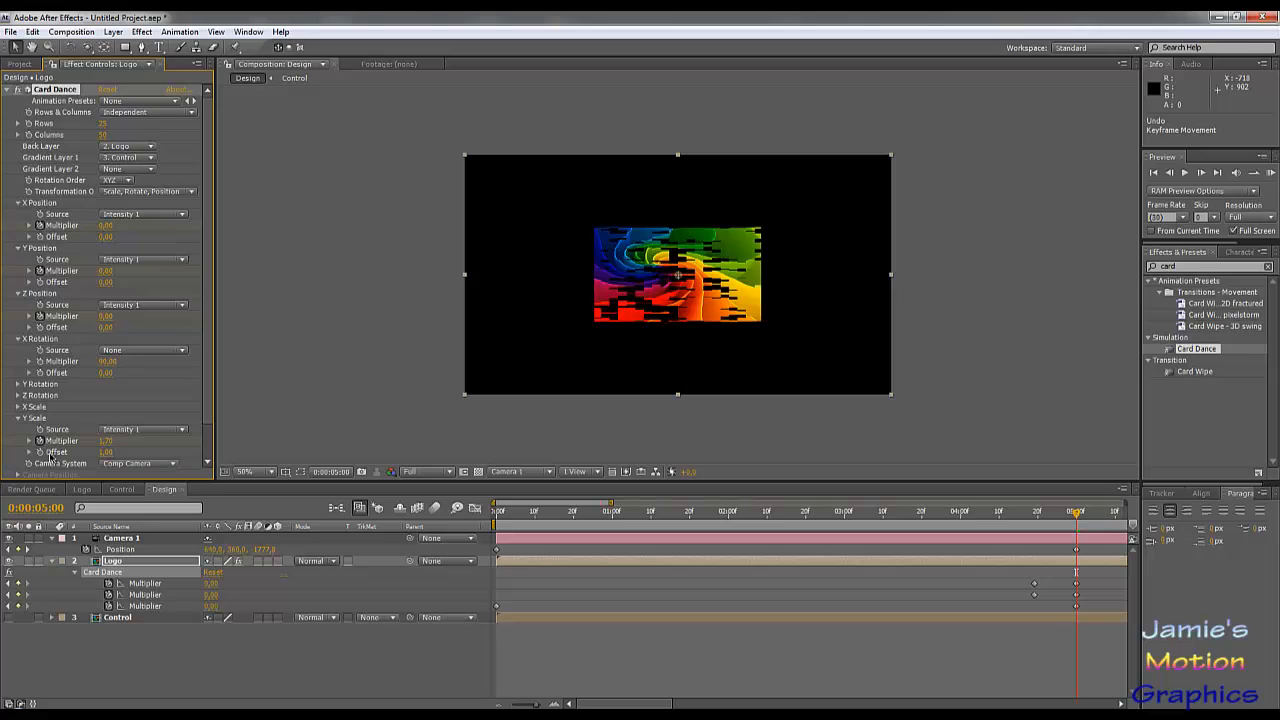
Step: Move the Y Scale multiplier's keyframe to 0:00:04:19 and set the multiplier to 0 at 0:00:05:00
{"action": "key", "text": "u"}
{"action": "key", "text": "u"}
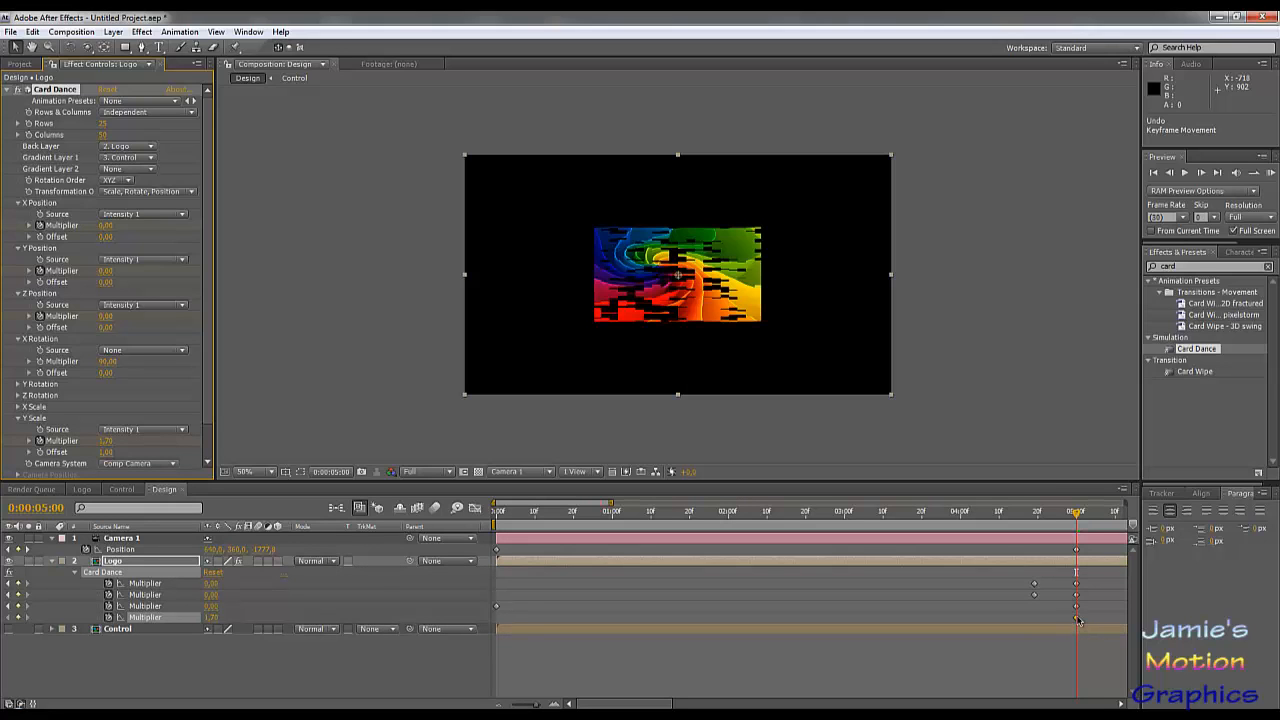
{"action": "left_click_drag", "start_coordinate": [1075, 616], "coordinate": [1034, 620]}
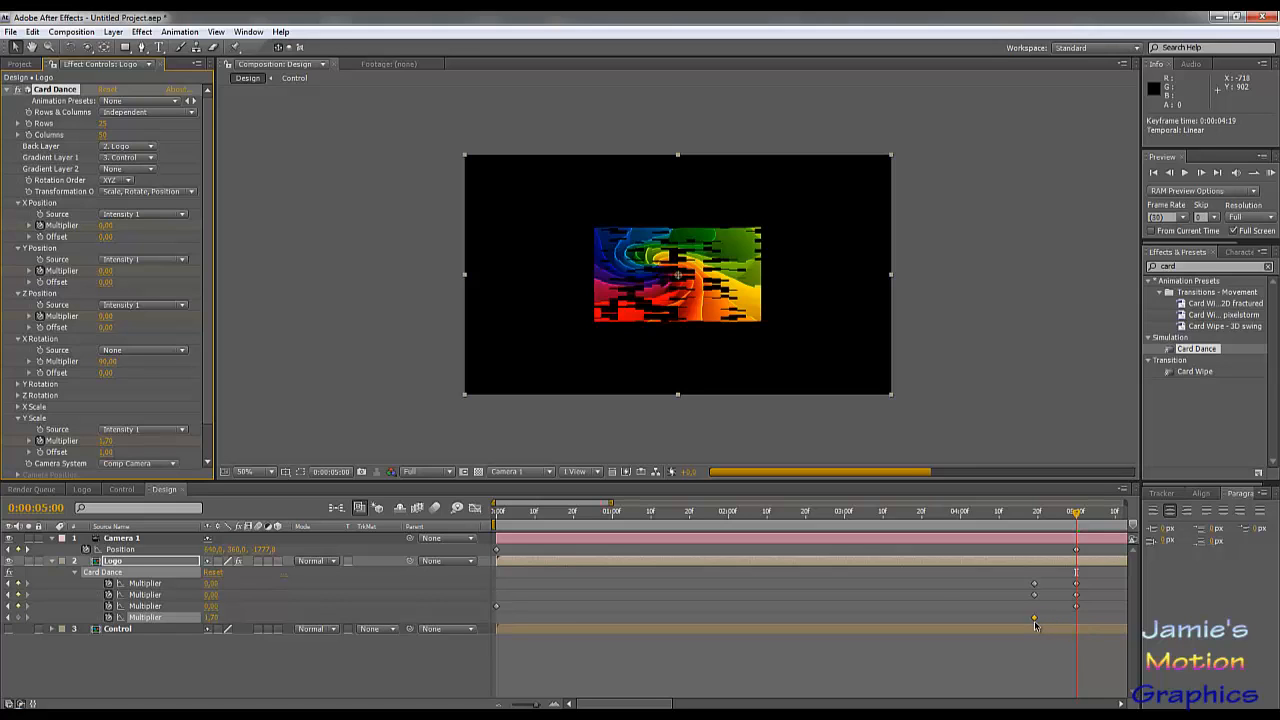
{"action": "left_click", "coordinate": [106, 441]}
{"action": "type", "text": "0"}
{"action": "key", "text": "Return"}
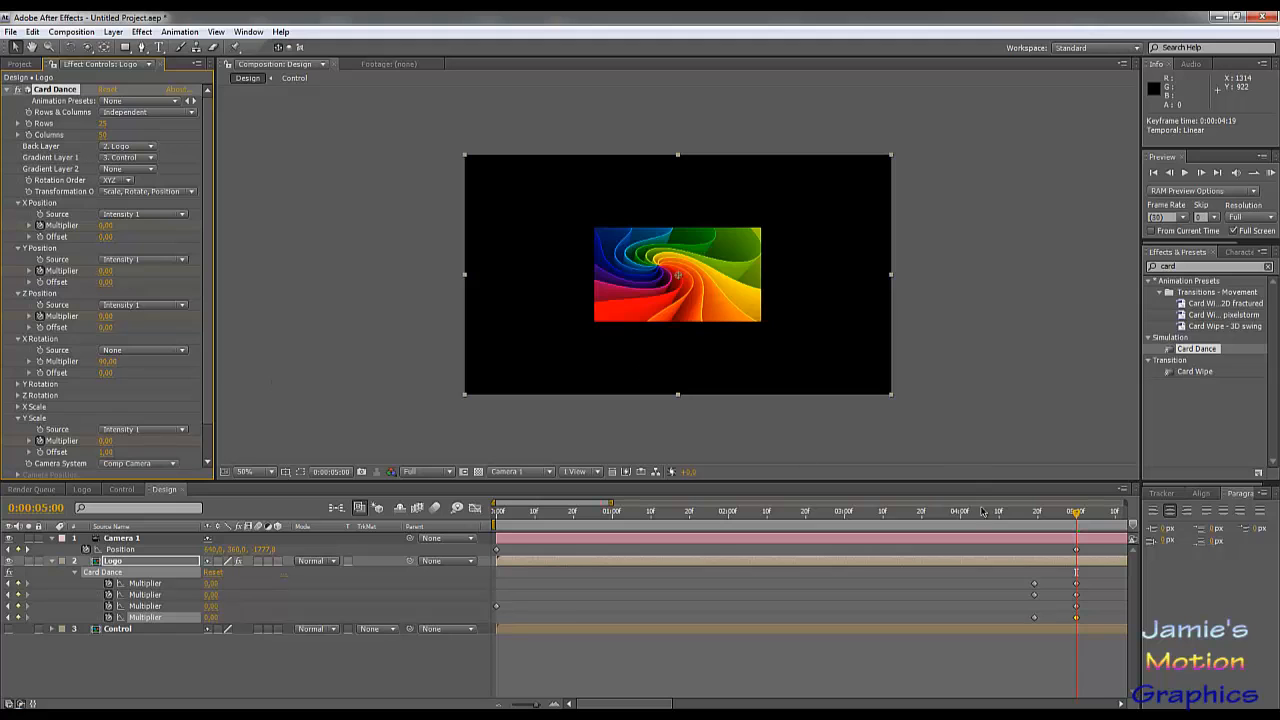
{"action": "left_click_drag", "start_coordinate": [1038, 516], "coordinate": [1073, 538]}
Step: Apply Easy Ease to the camera position and all Card Dance multiplier keyframes at 0:00:05:00
{"action": "left_click", "coordinate": [1066, 539]}
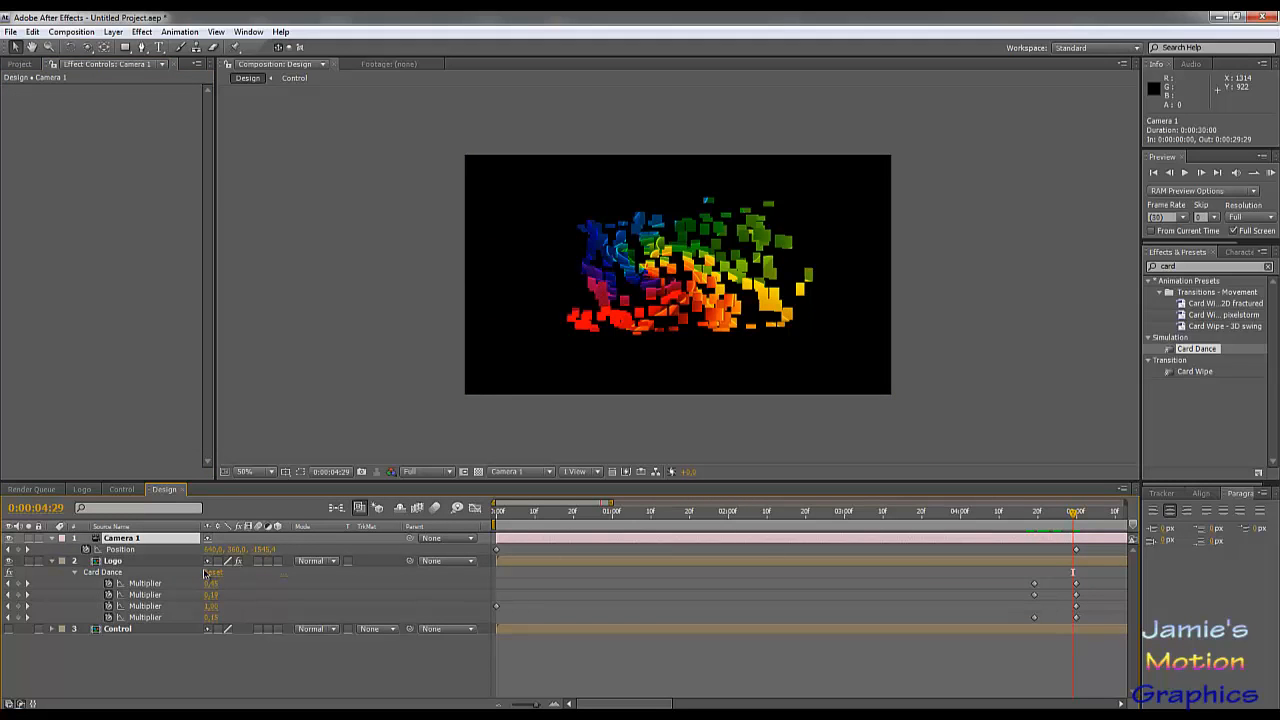
{"action": "key", "text": "ctrl+a"}
{"action": "key", "text": "u"}
{"action": "key", "text": "u"}
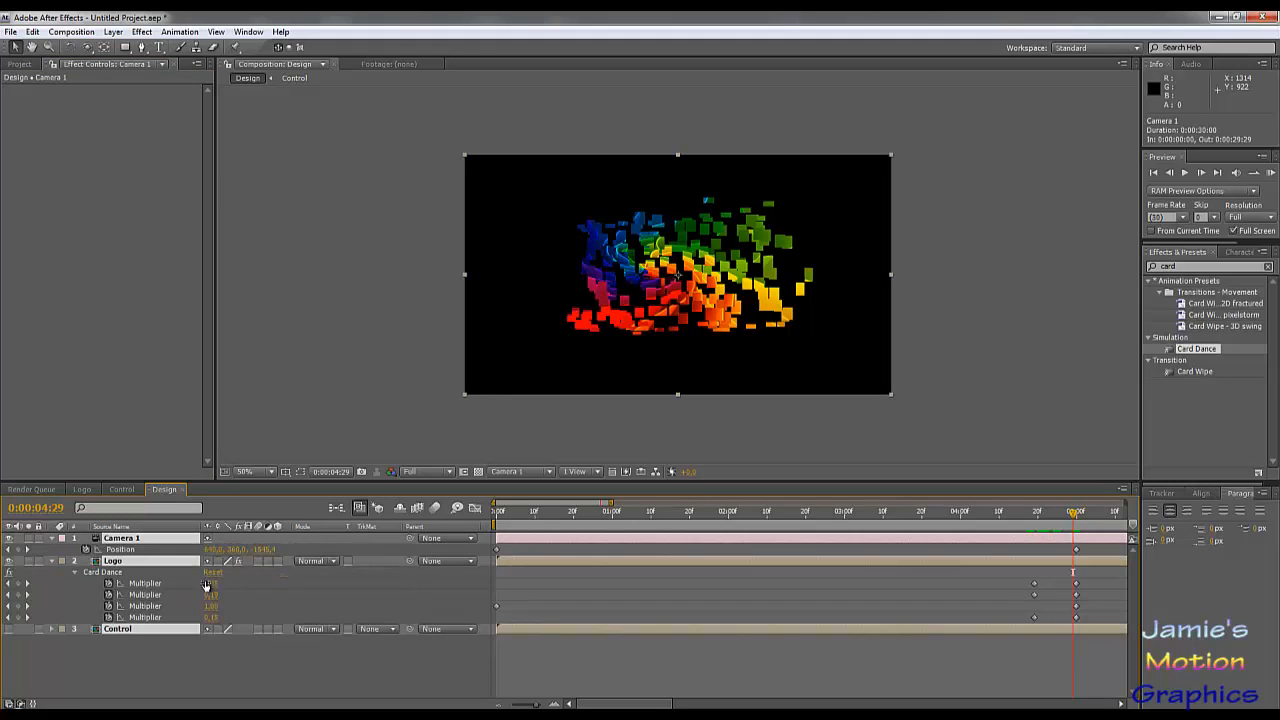
{"action": "left_click_drag", "start_coordinate": [1088, 545], "coordinate": [1046, 619]}
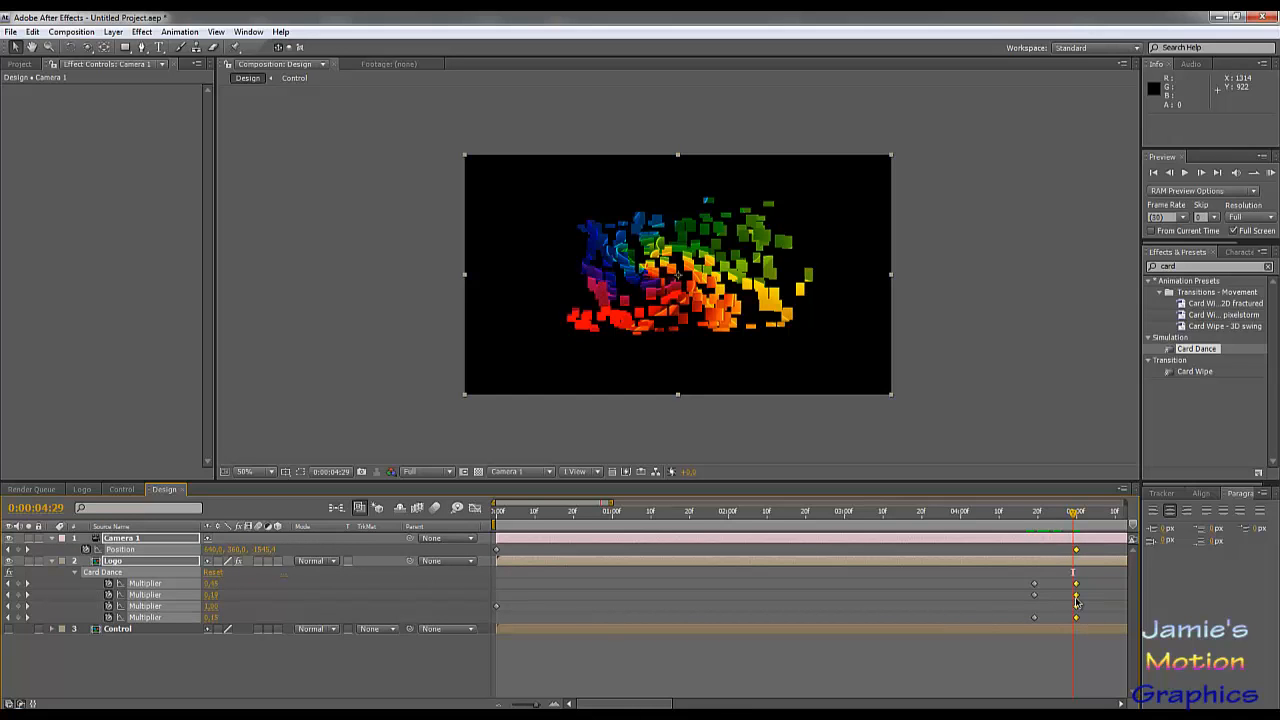
{"action": "right_click", "coordinate": [1077, 601]}
{"action": "mouse_move", "coordinate": [1107, 700]}
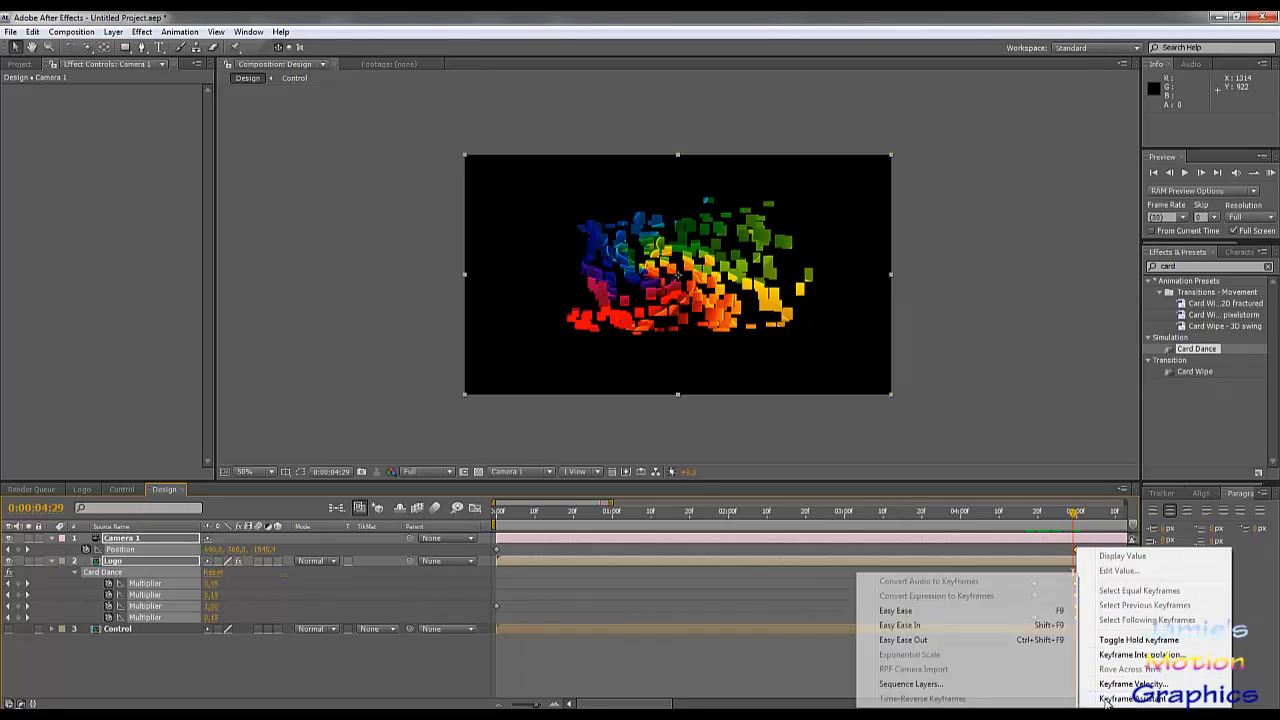
{"action": "left_click", "coordinate": [895, 610]}
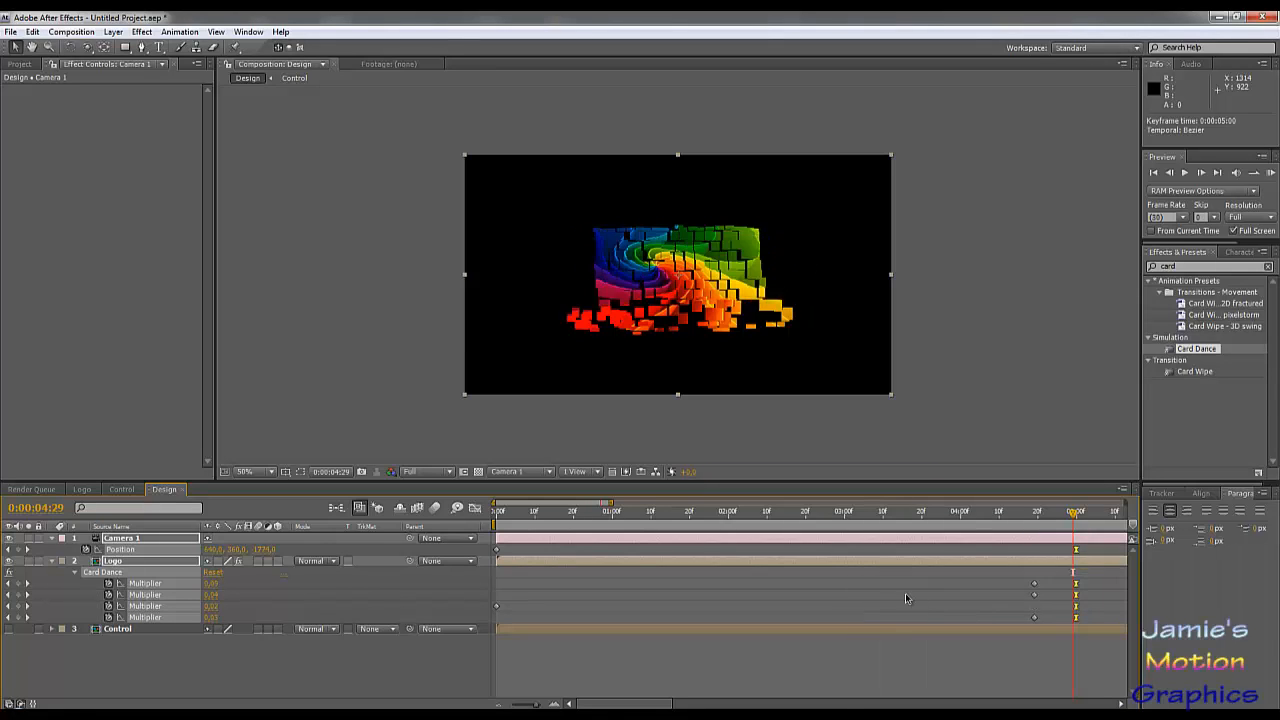
Step: Scrub through the frames around 0:00:04:19 to 0:00:05:00 to examine how the eased cards assemble
{"action": "left_click", "coordinate": [896, 588]}
{"action": "left_click", "coordinate": [1058, 514]}
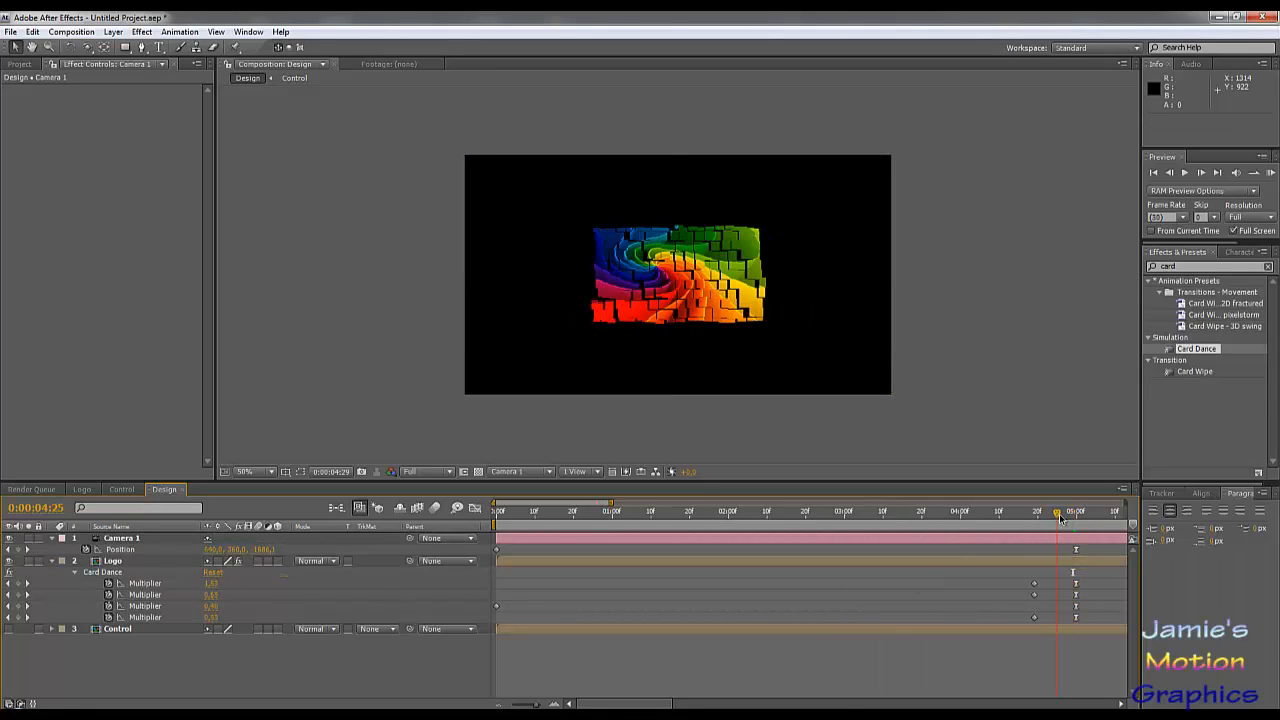
{"action": "left_click_drag", "start_coordinate": [1060, 517], "coordinate": [1076, 527]}
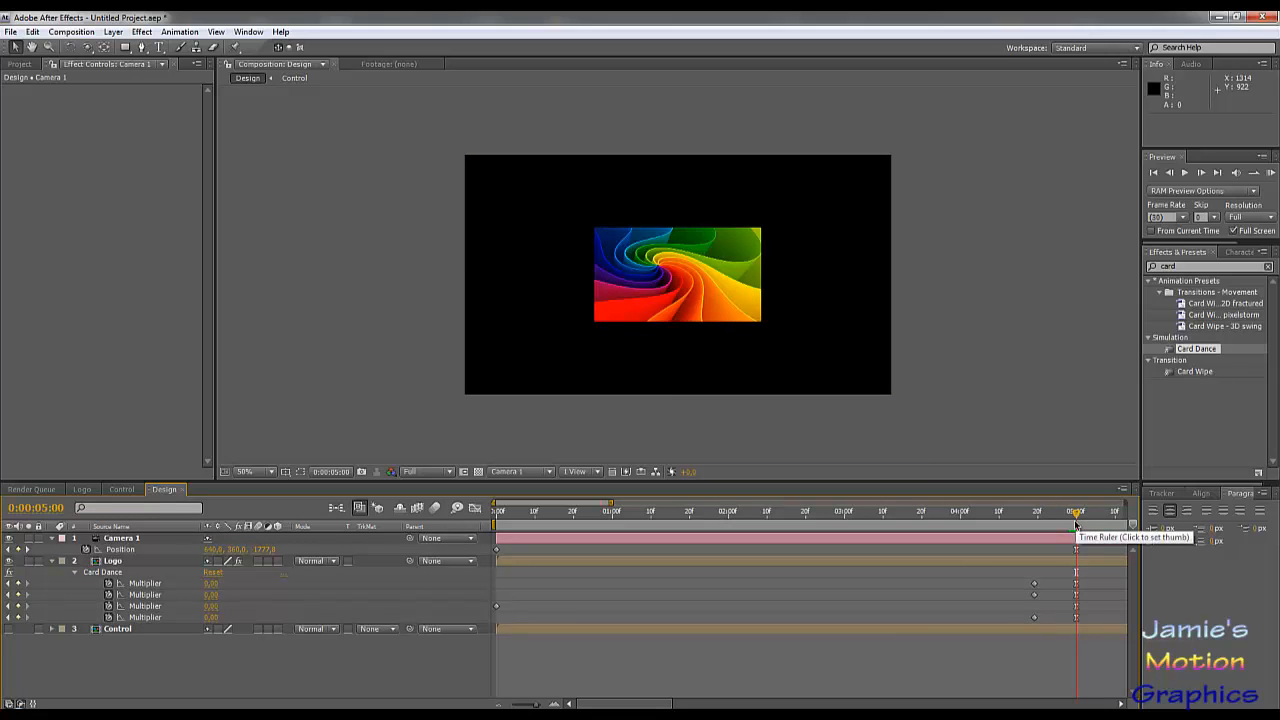
{"action": "left_click", "coordinate": [1033, 514]}
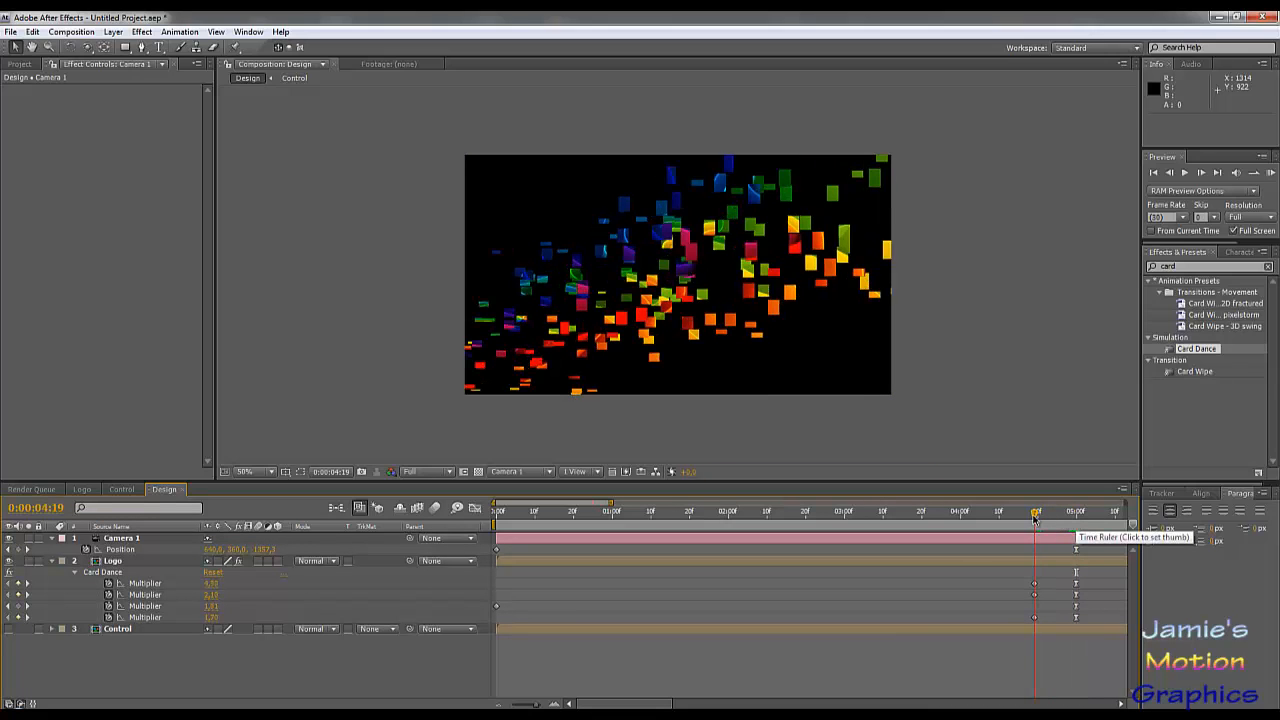
{"action": "left_click_drag", "start_coordinate": [1024, 521], "coordinate": [976, 541]}
Step: Move the starting keyframes of the X Position, Y Position and Y Scale multipliers to 0:00:04:00
{"action": "left_click_drag", "start_coordinate": [1048, 581], "coordinate": [912, 614]}
{"action": "left_click", "coordinate": [935, 516]}
{"action": "left_click_drag", "start_coordinate": [933, 516], "coordinate": [962, 540]}
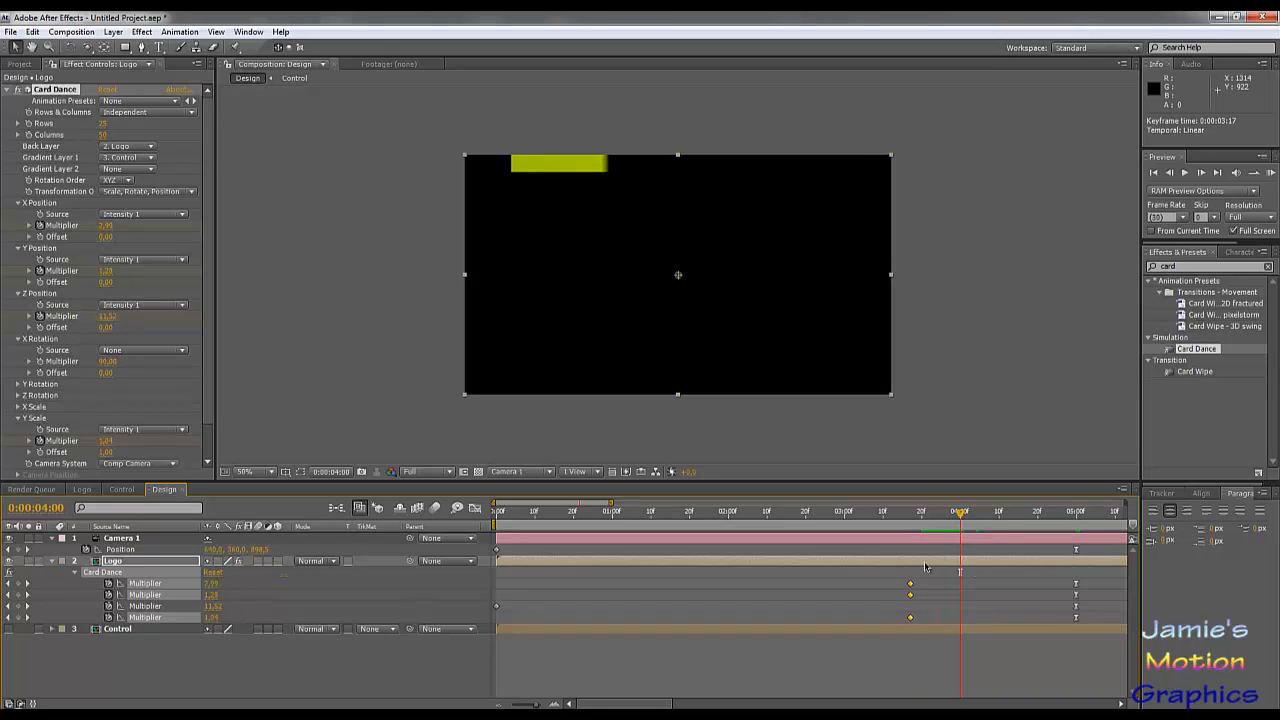
{"action": "left_click_drag", "start_coordinate": [932, 590], "coordinate": [963, 597]}
{"action": "left_click_drag", "start_coordinate": [962, 517], "coordinate": [1068, 548]}
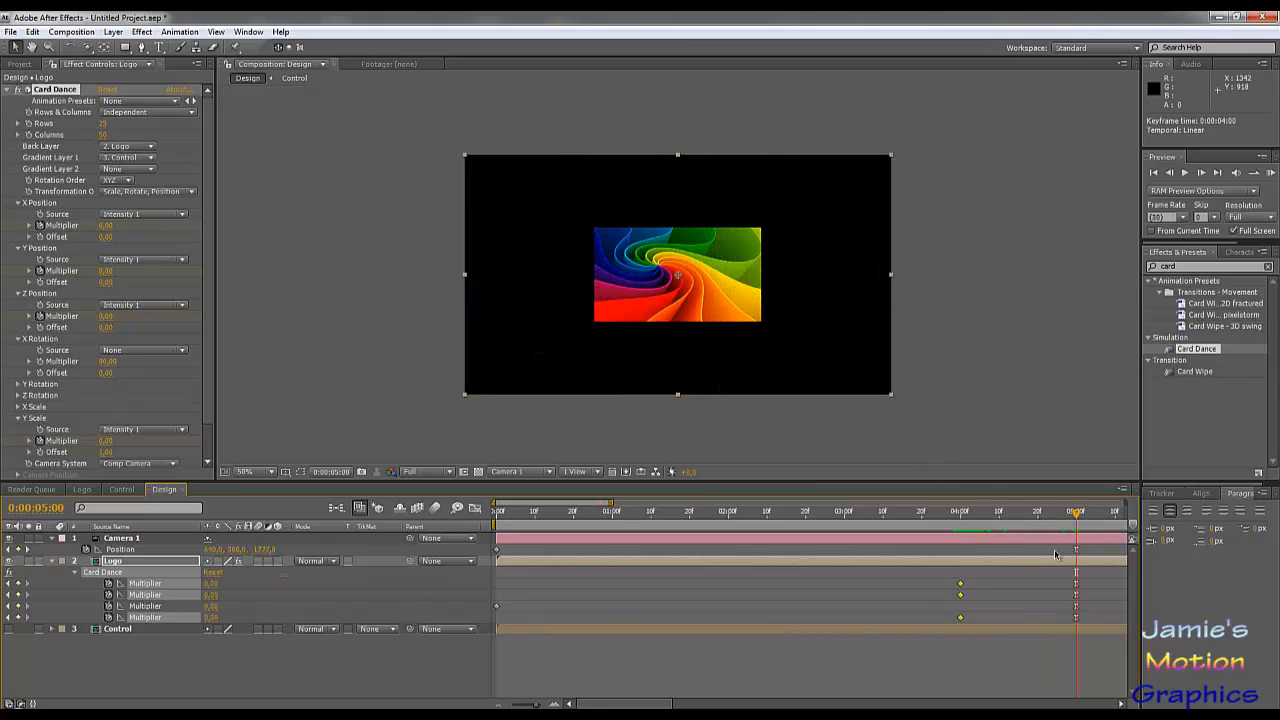
{"action": "left_click", "coordinate": [256, 683]}
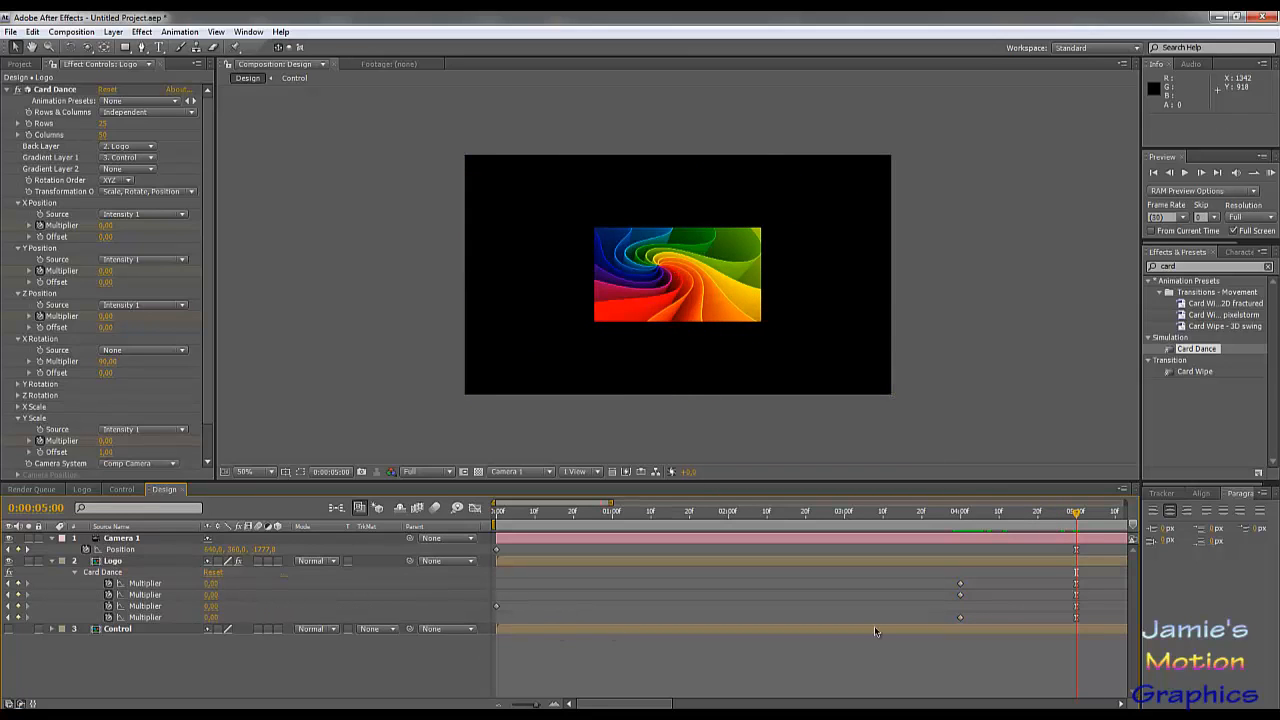
Step: Keyframe the camera position at 0:00:06:01 and shift the camera's last two position keyframes to 0:00:03:29 and 0:00:05:00
{"action": "left_click_drag", "start_coordinate": [1078, 516], "coordinate": [1010, 562]}
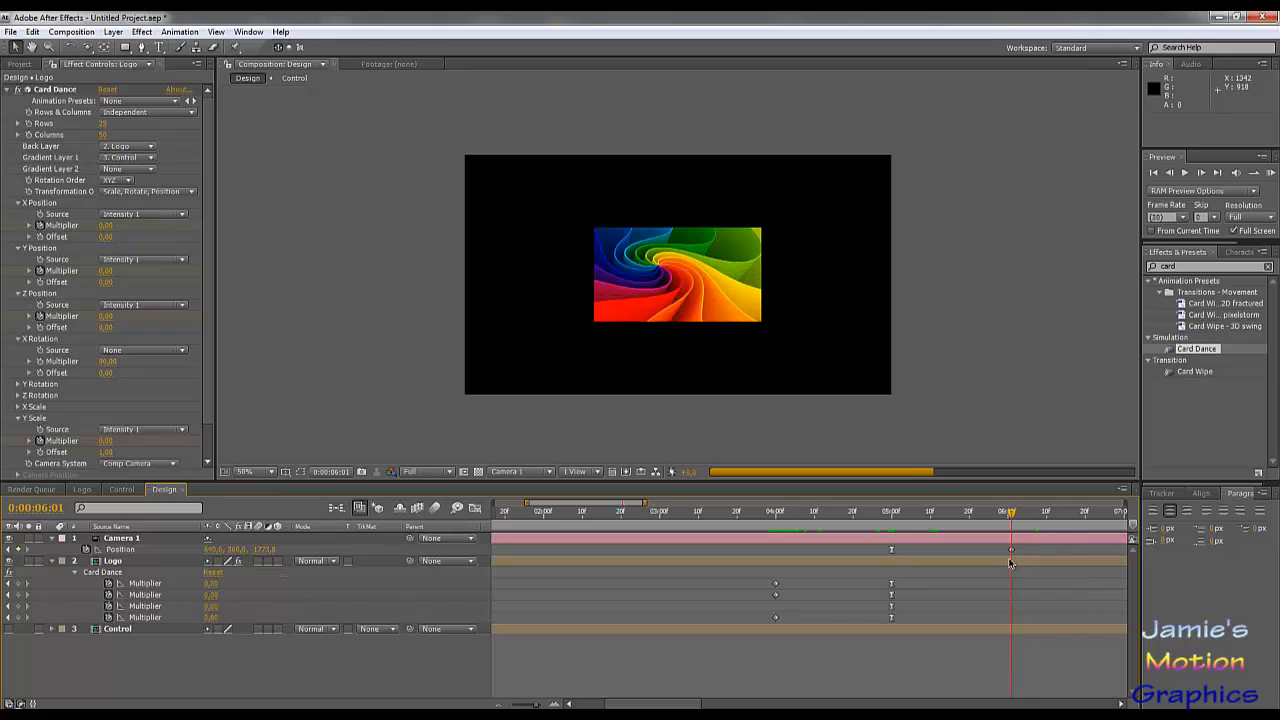
{"action": "double_click", "coordinate": [1009, 562]}
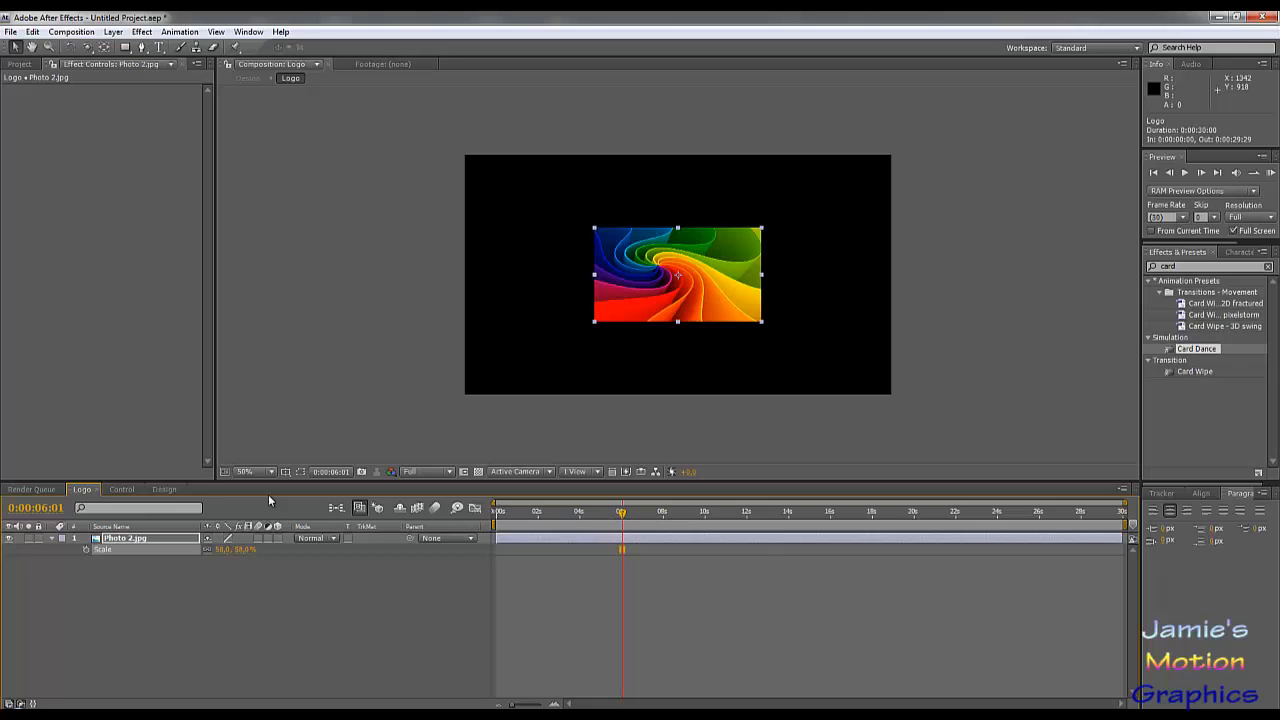
{"action": "left_click", "coordinate": [164, 489]}
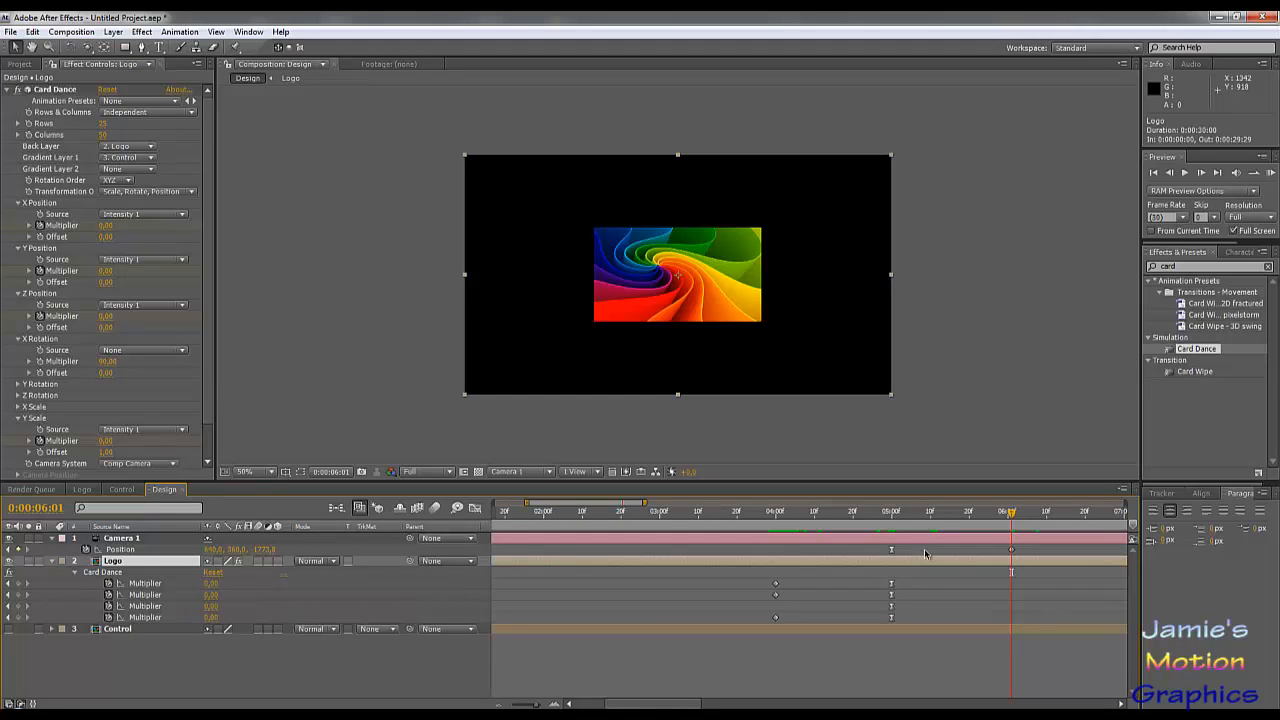
{"action": "left_click_drag", "start_coordinate": [882, 543], "coordinate": [771, 554]}
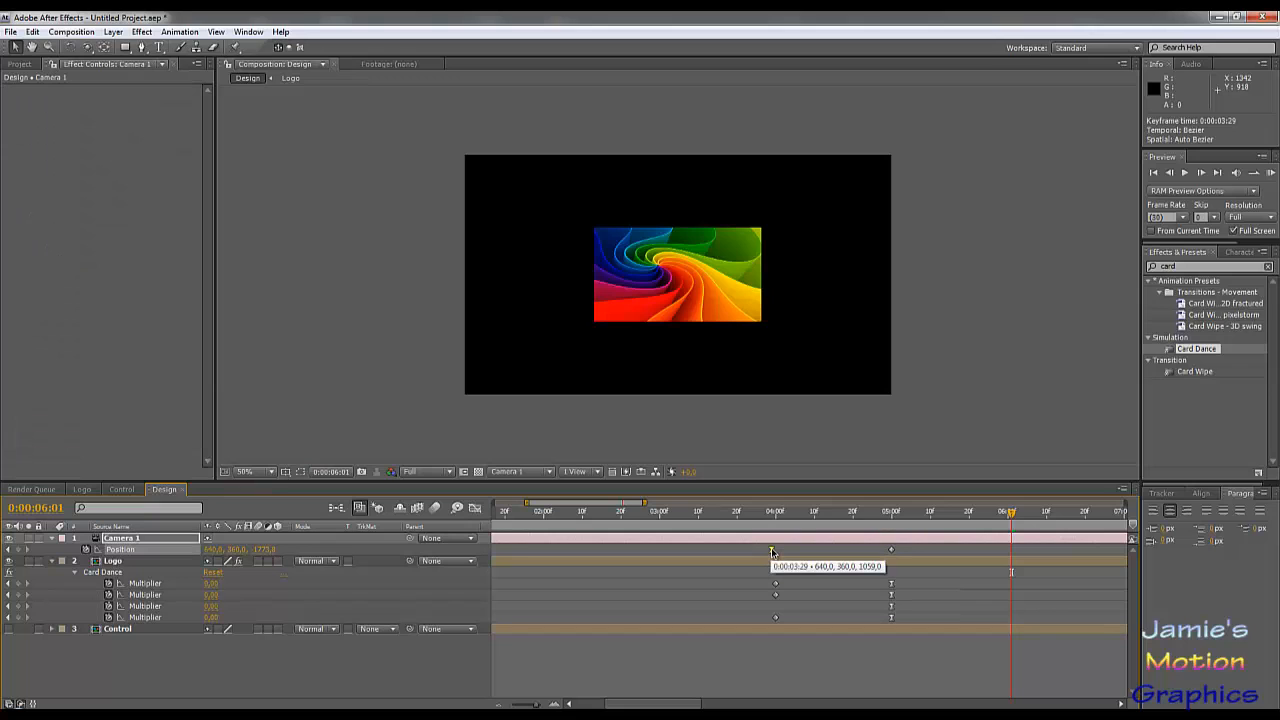
Step: Make the camera's 0:00:03:29 position keyframe linear, apply Easy Ease to the one at 0:00:05:00, and scrub through the move
{"action": "left_click", "coordinate": [771, 550], "text": "ctrl"}
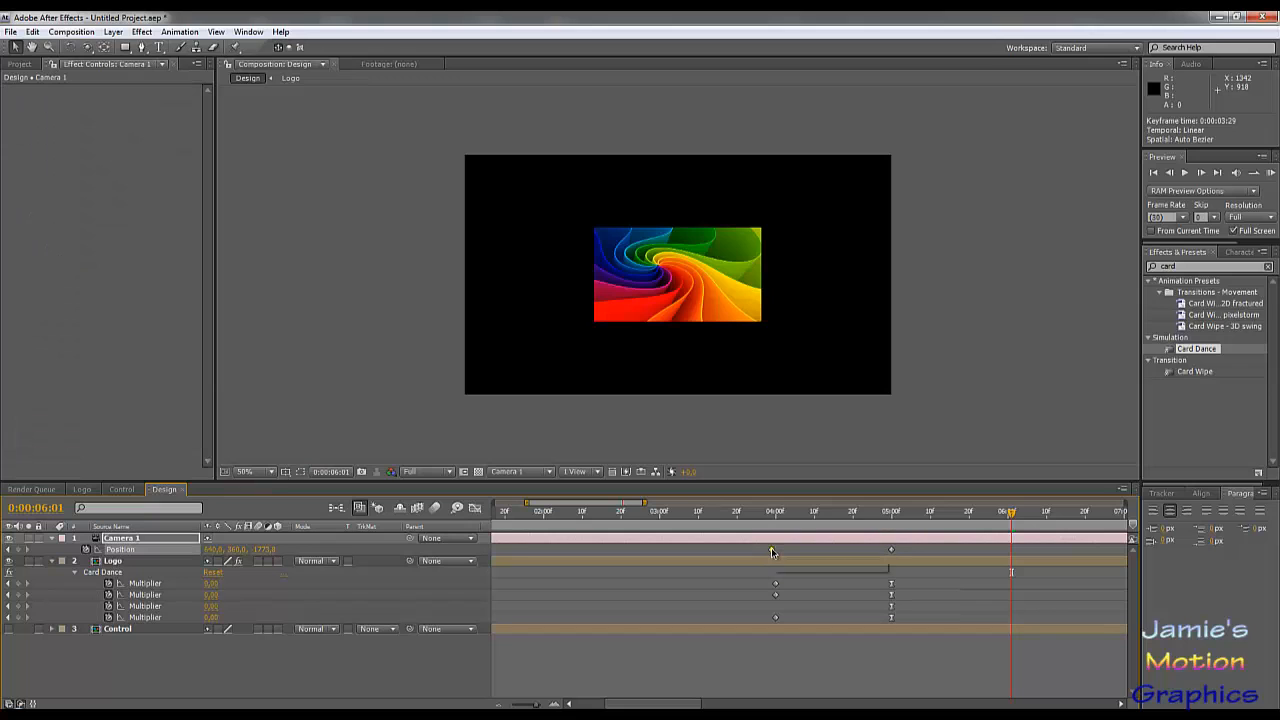
{"action": "right_click", "coordinate": [892, 551]}
{"action": "mouse_move", "coordinate": [960, 698]}
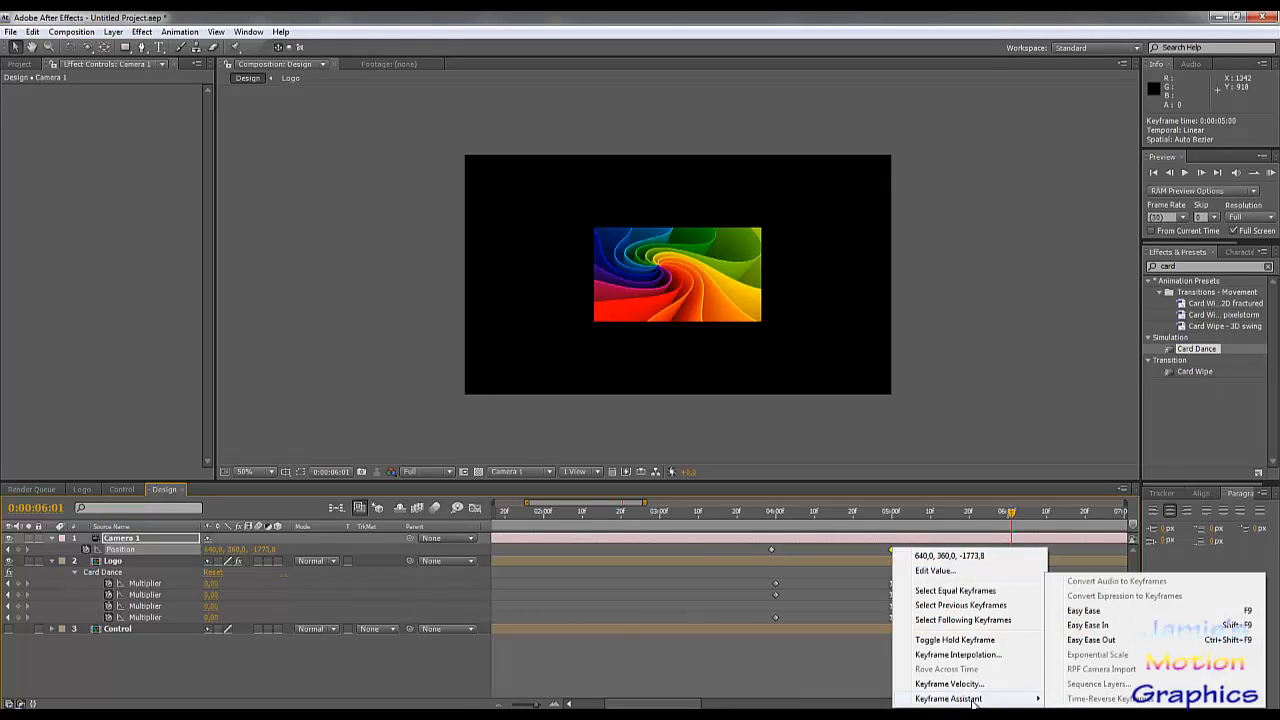
{"action": "left_click", "coordinate": [1078, 611]}
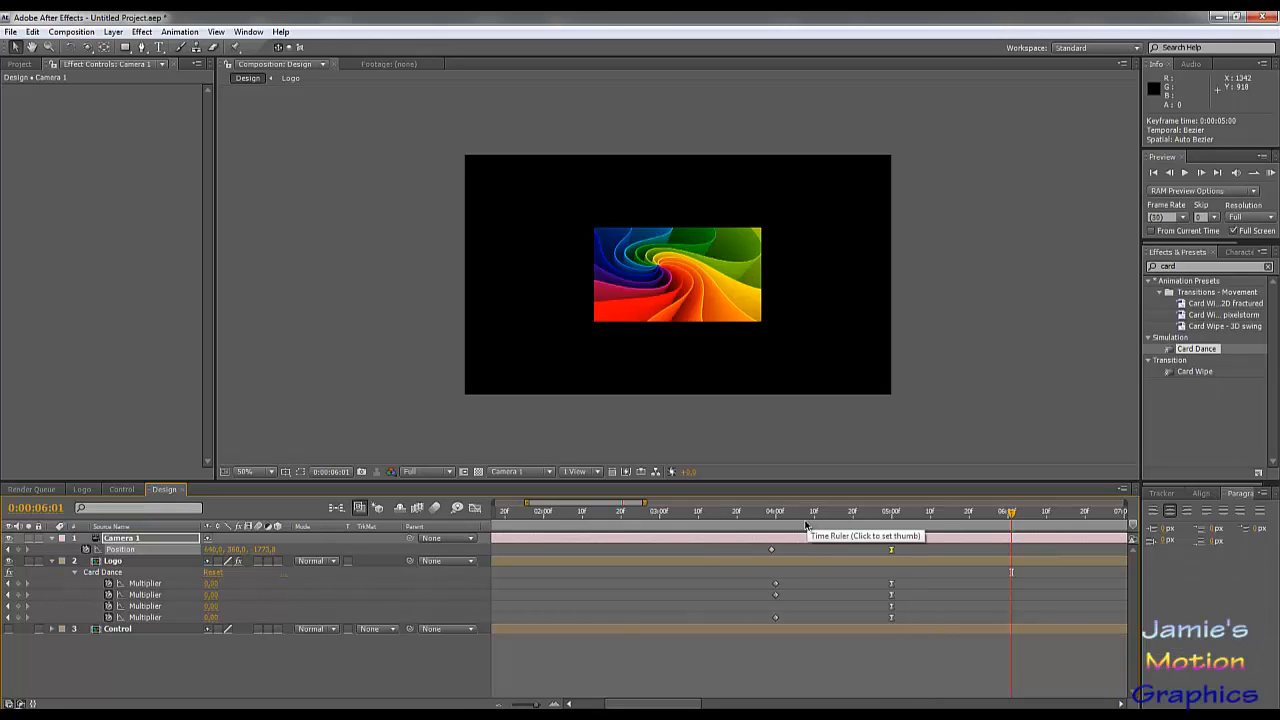
{"action": "left_click_drag", "start_coordinate": [780, 517], "coordinate": [873, 570]}
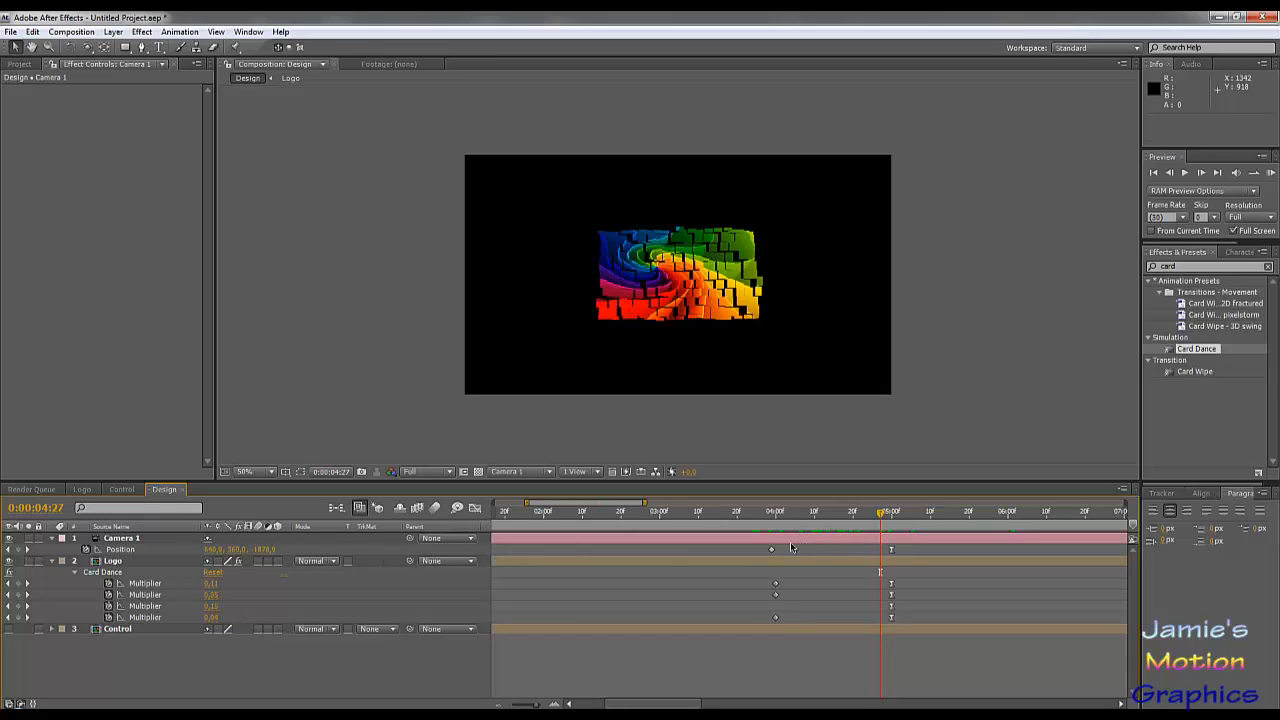
{"action": "left_click_drag", "start_coordinate": [814, 527], "coordinate": [891, 580]}
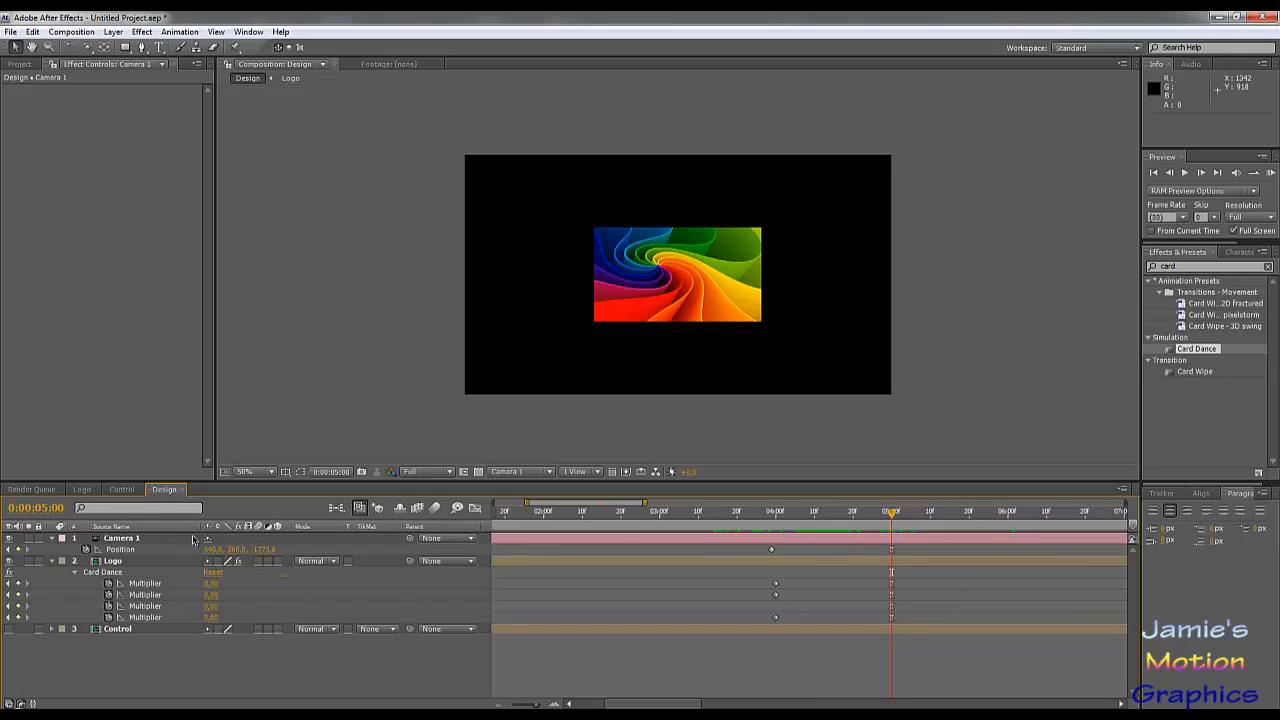
Step: Switch the composition to the Left view, scrub back to 0:00:03:23, and select the camera to examine its motion path
{"action": "left_click", "coordinate": [530, 475]}
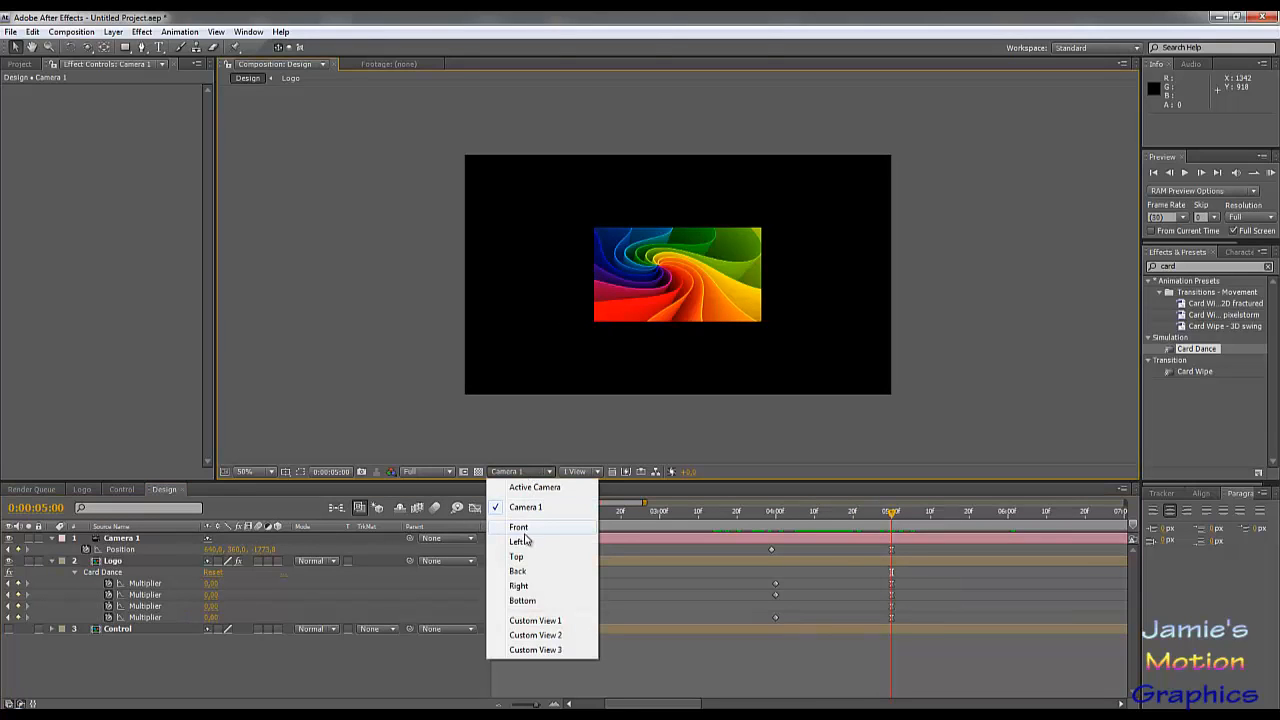
{"action": "left_click", "coordinate": [524, 541]}
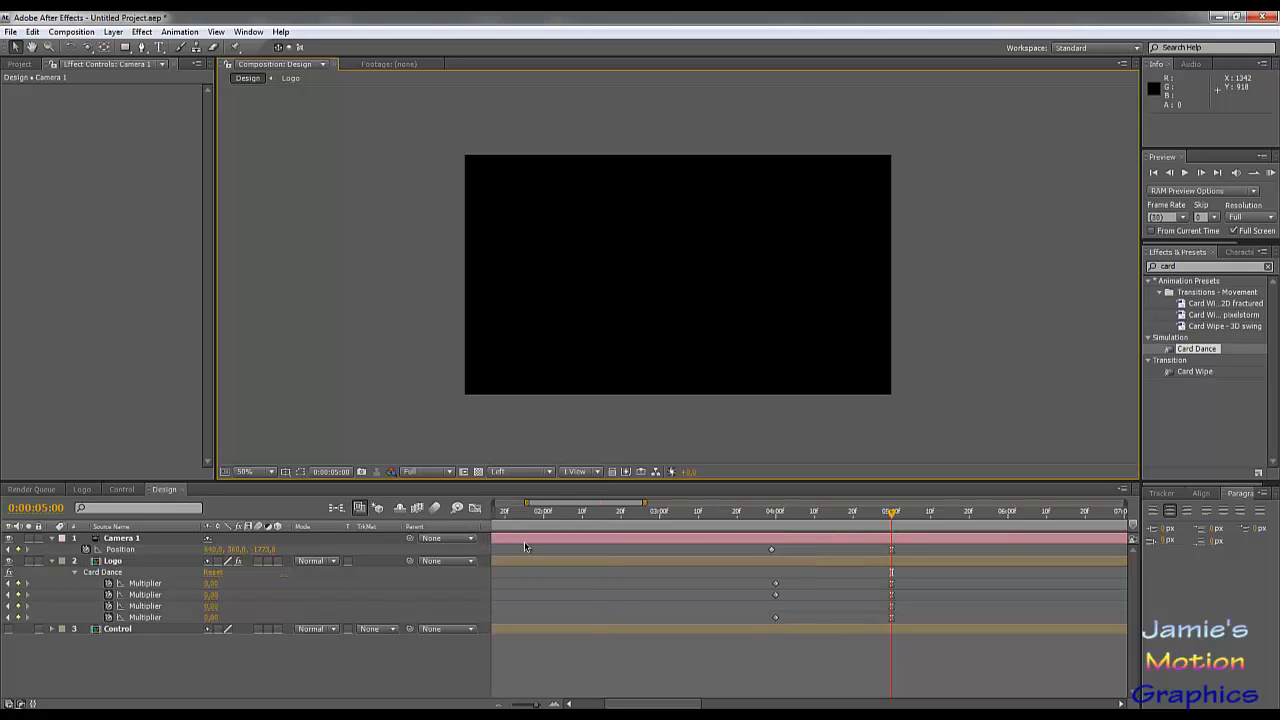
{"action": "left_click_drag", "start_coordinate": [852, 517], "coordinate": [750, 545]}
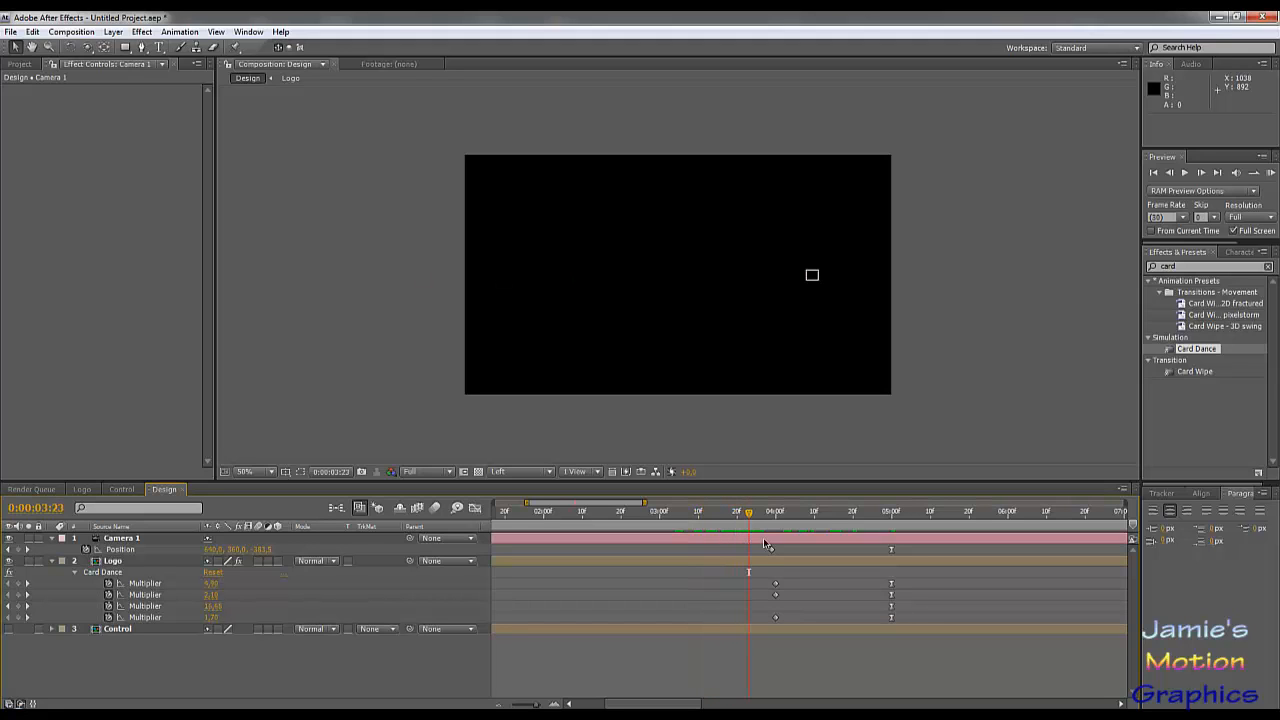
{"action": "left_click", "coordinate": [130, 543]}
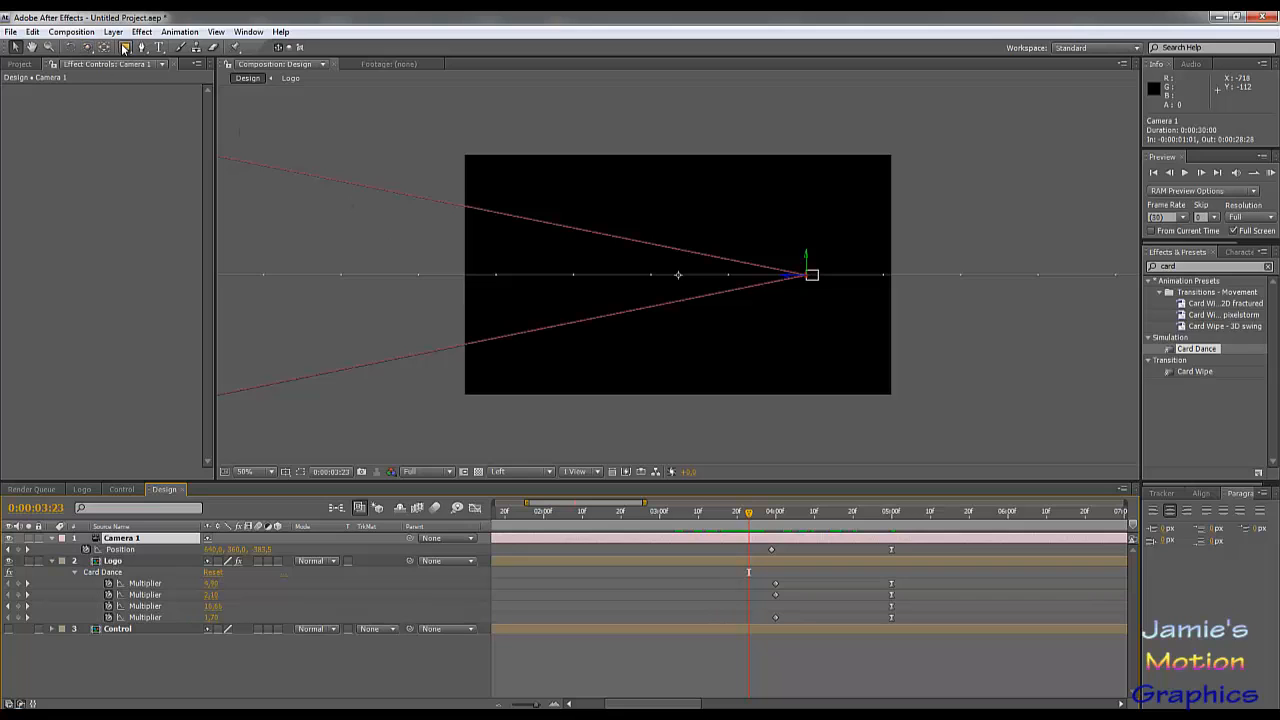
Step: Use the Convert Vertex tool to make the camera path's 0:00:03:29 position keyframe spatially linear, and scrub to 0:00:05:00
{"action": "left_click_drag", "start_coordinate": [141, 50], "coordinate": [176, 92]}
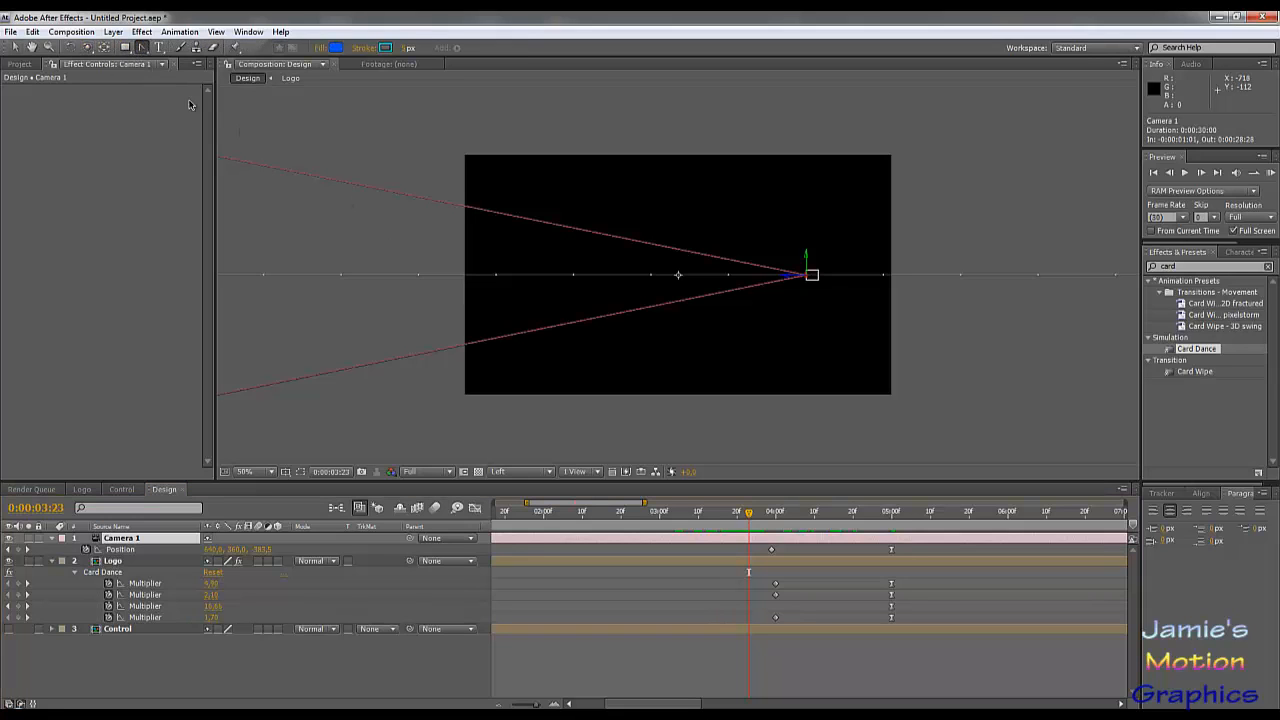
{"action": "left_click", "coordinate": [118, 550]}
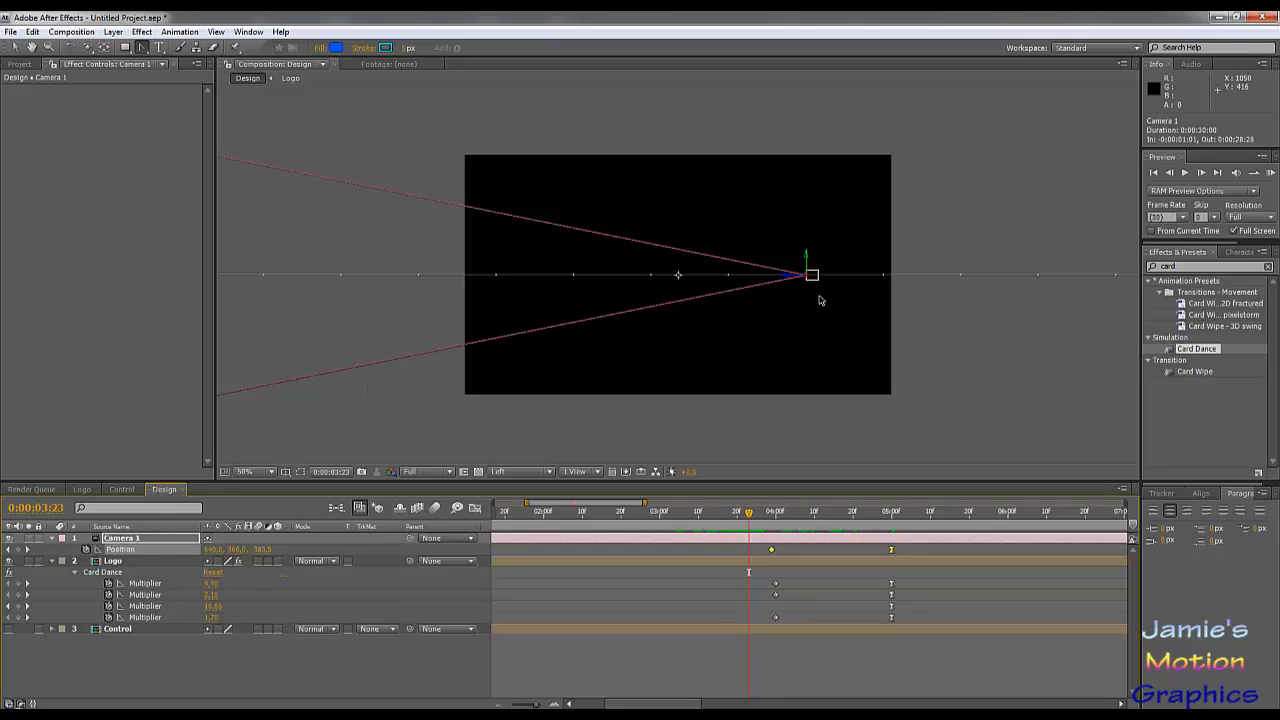
{"action": "key", "text": "comma"}
{"action": "key", "text": "comma"}
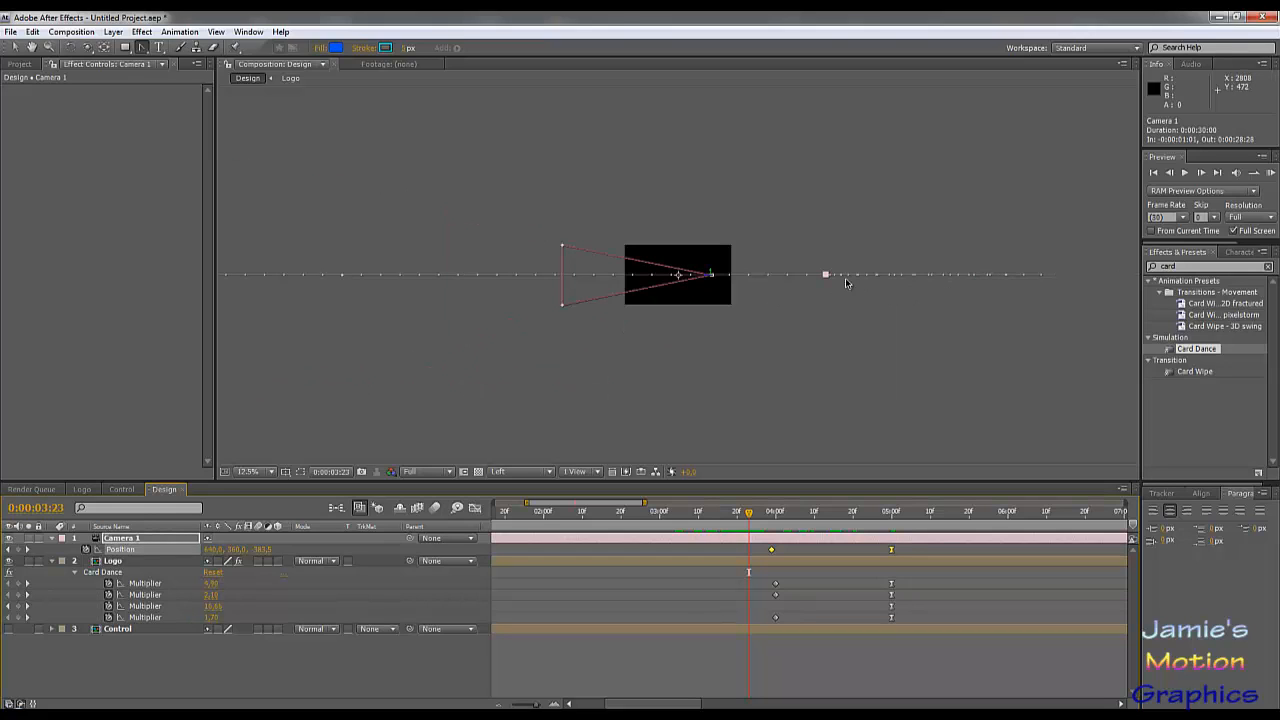
{"action": "left_click", "coordinate": [827, 276]}
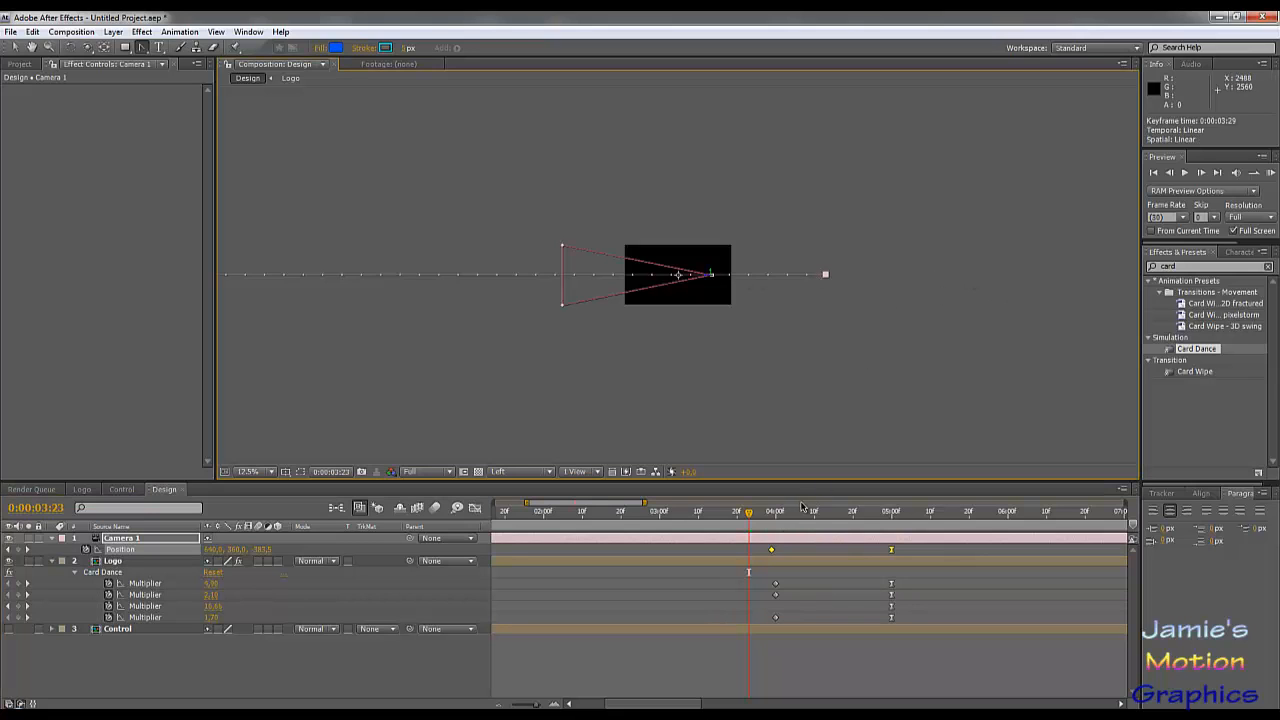
{"action": "left_click_drag", "start_coordinate": [750, 517], "coordinate": [892, 547]}
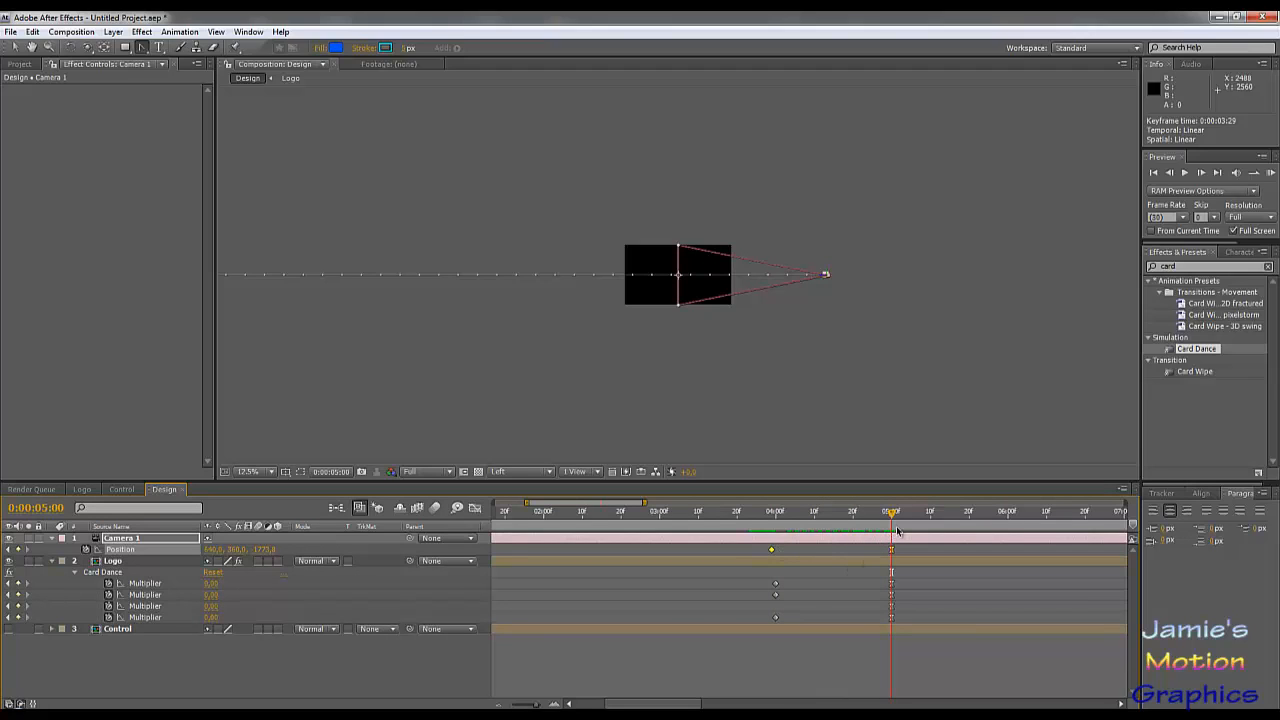
Step: Delete only the camera's 0:00:03:29 position keyframe, keeping the one at 0:00:05:00, and scrub through the revised move
{"action": "left_click_drag", "start_coordinate": [893, 515], "coordinate": [770, 549]}
{"action": "key", "text": "Delete"}
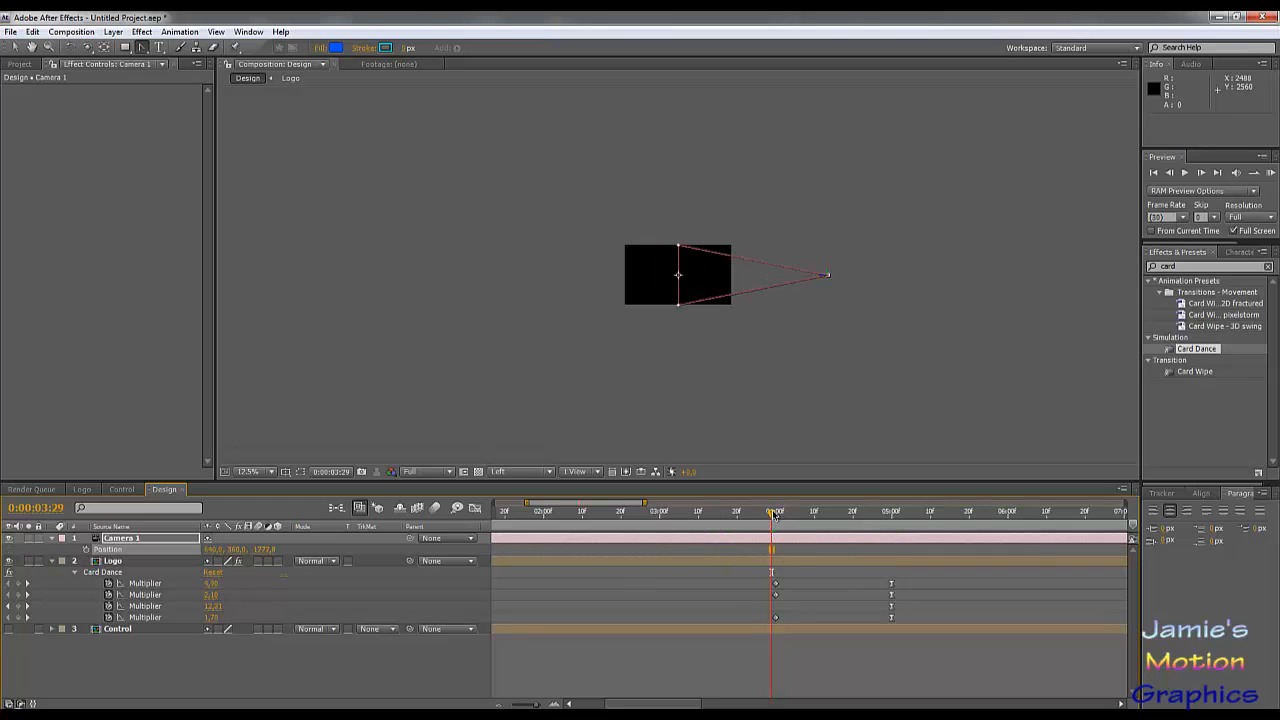
{"action": "key", "text": "ctrl+z"}
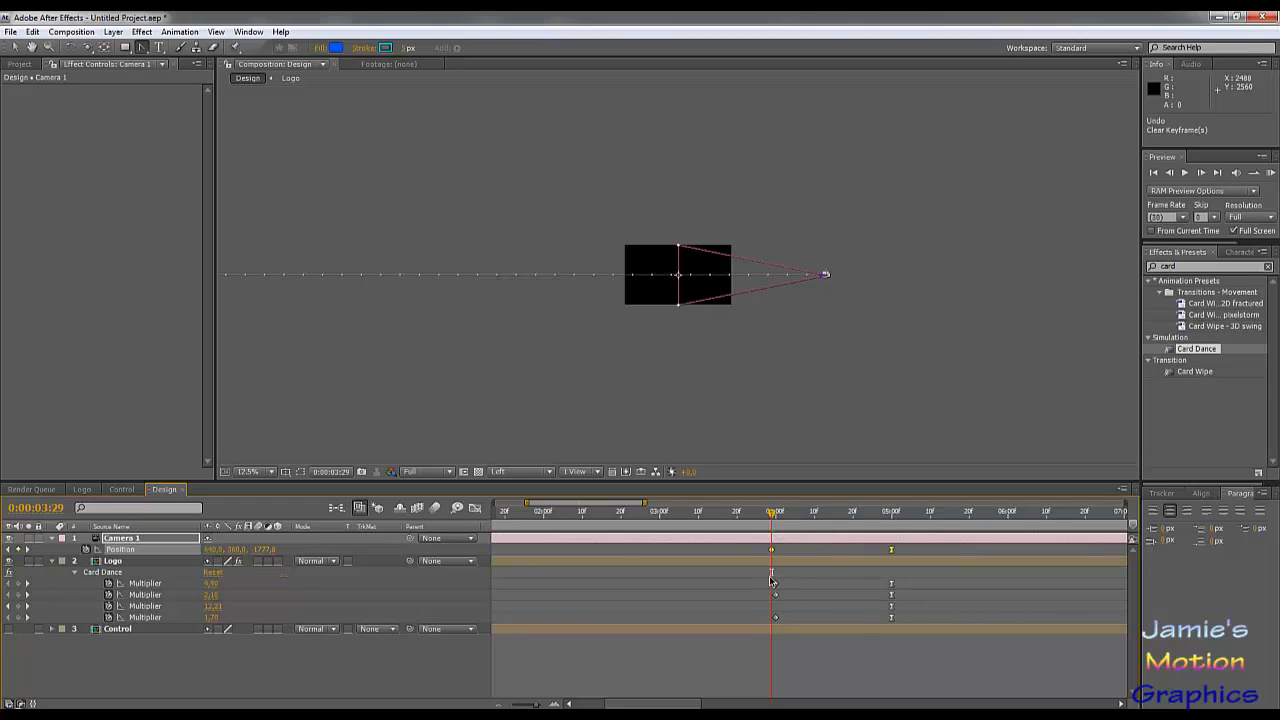
{"action": "left_click", "coordinate": [770, 579]}
{"action": "left_click", "coordinate": [771, 550]}
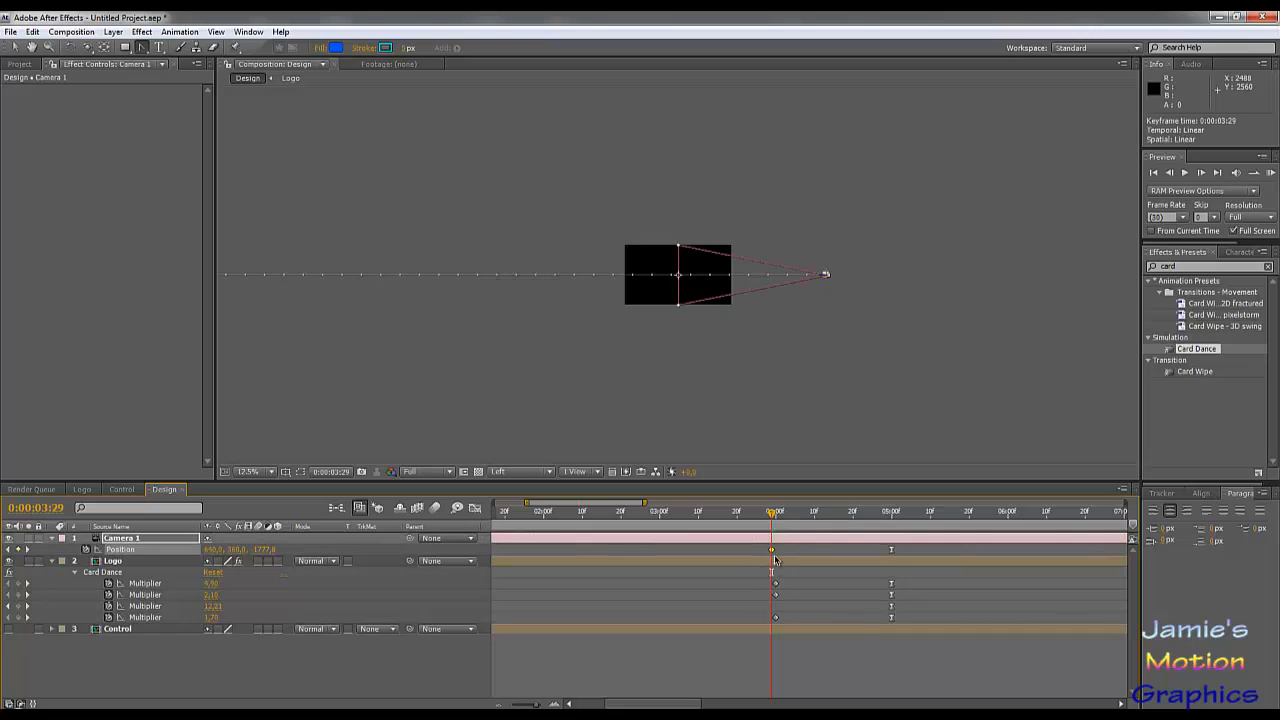
{"action": "key", "text": "Delete"}
{"action": "left_click_drag", "start_coordinate": [660, 516], "coordinate": [893, 549]}
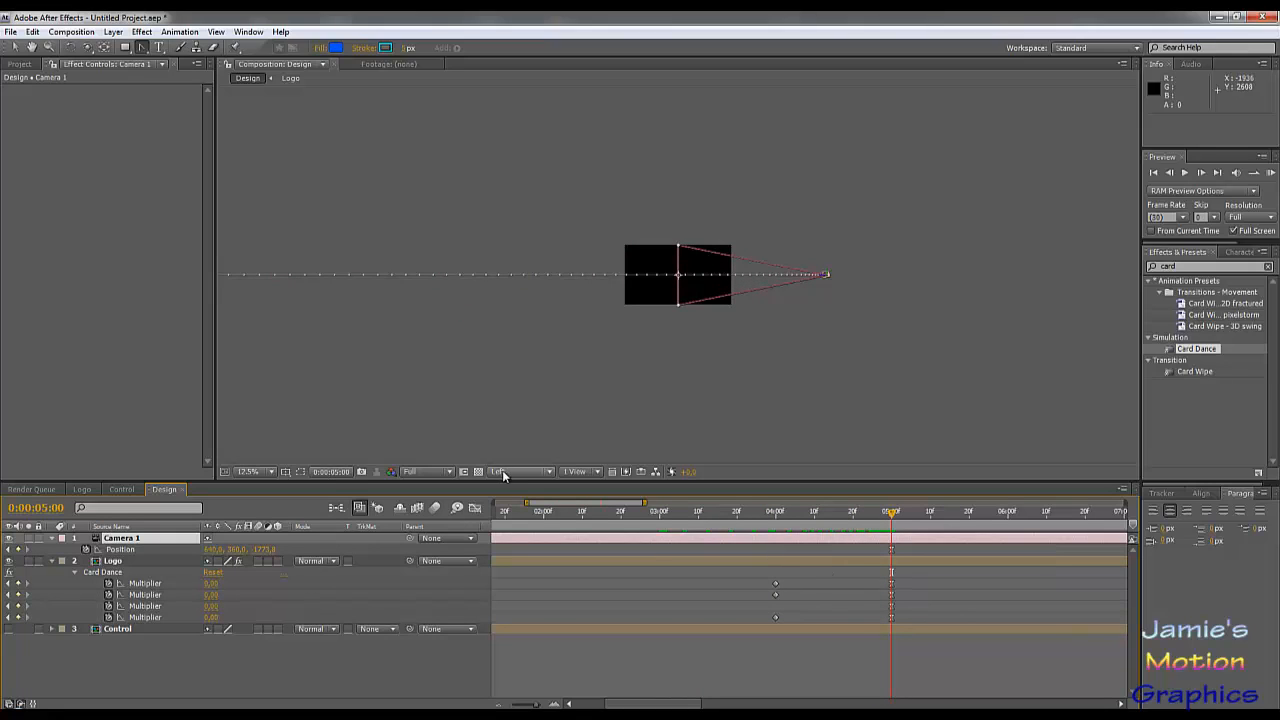
Step: Return to the Active Camera view and preview the cards assembling up to 0:00:05:01
{"action": "left_click", "coordinate": [515, 472]}
{"action": "left_click", "coordinate": [520, 489]}
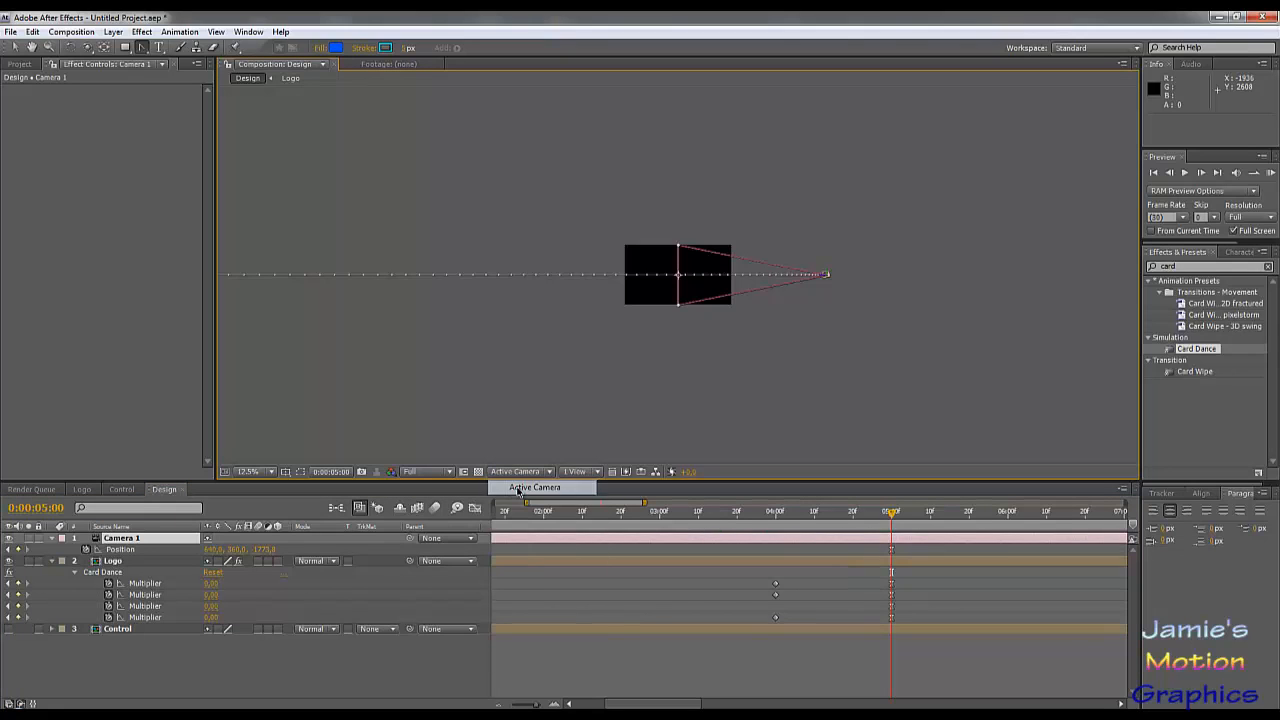
{"action": "scroll", "coordinate": [635, 300], "scroll_direction": "up", "scroll_amount": 3}
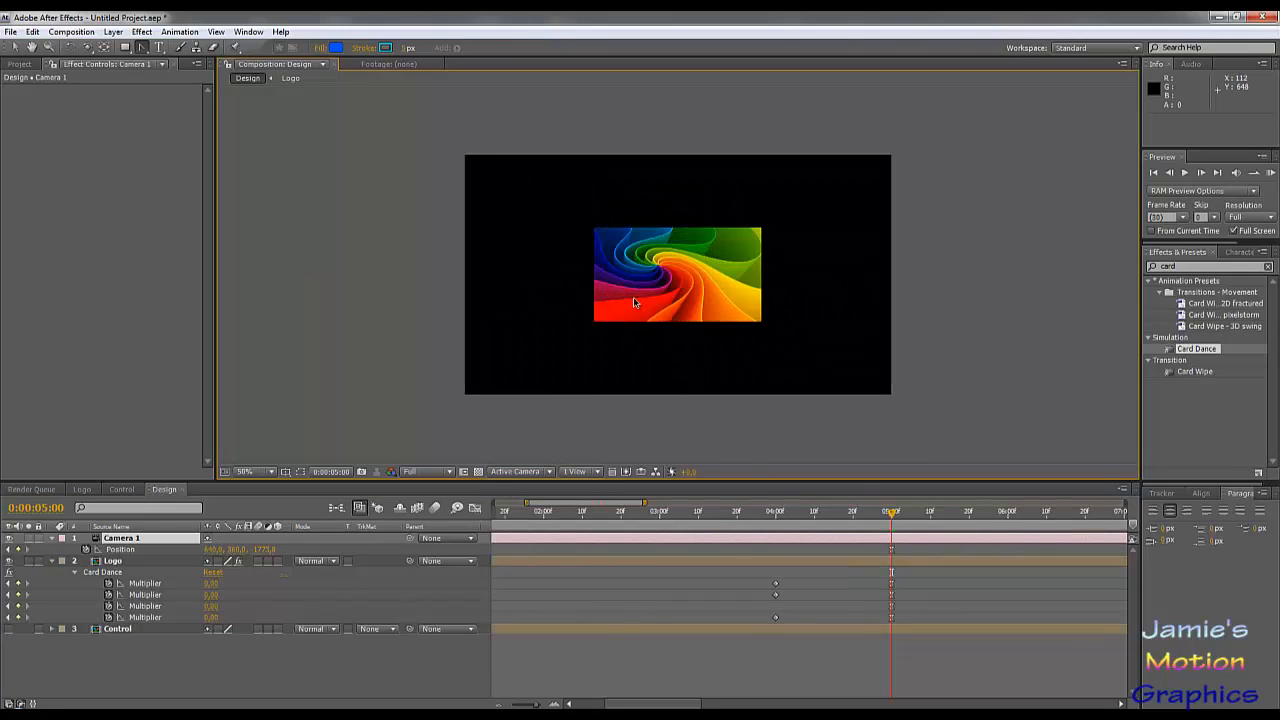
{"action": "scroll", "coordinate": [635, 300], "scroll_direction": "down", "scroll_amount": 1}
{"action": "left_click_drag", "start_coordinate": [762, 515], "coordinate": [730, 518]}
{"action": "key", "text": "space"}
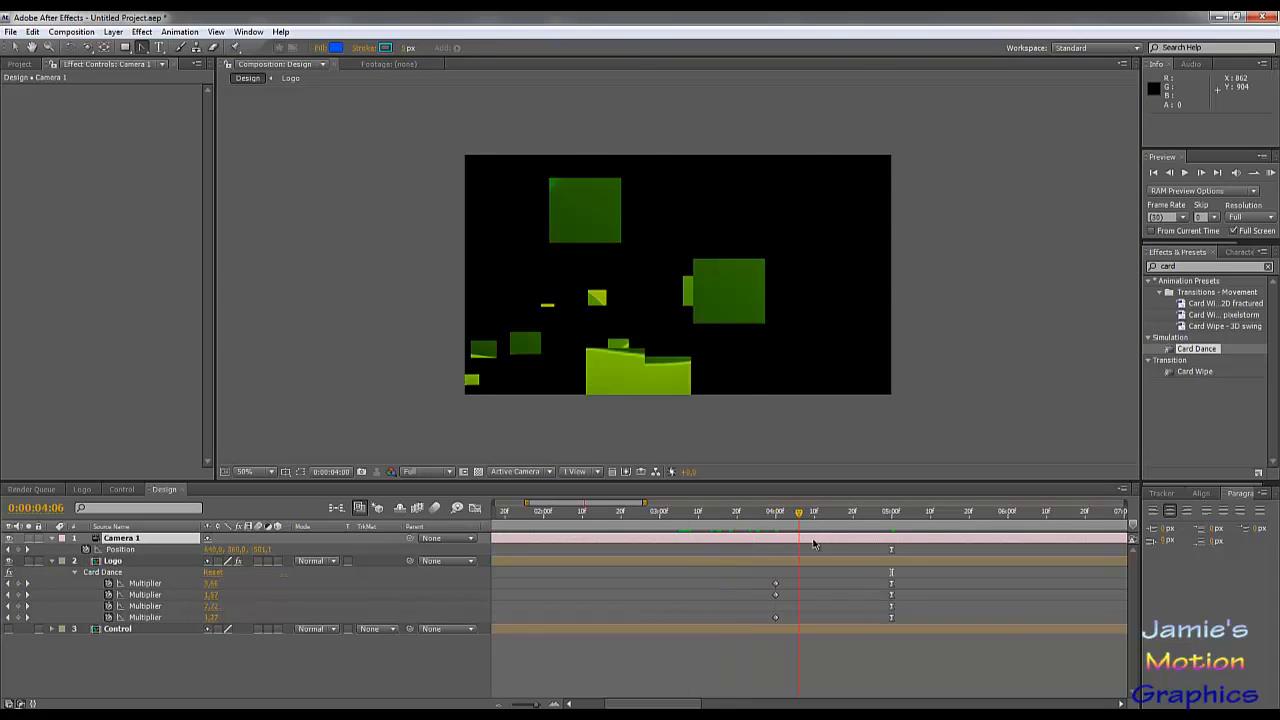
{"action": "left_click", "coordinate": [869, 556]}
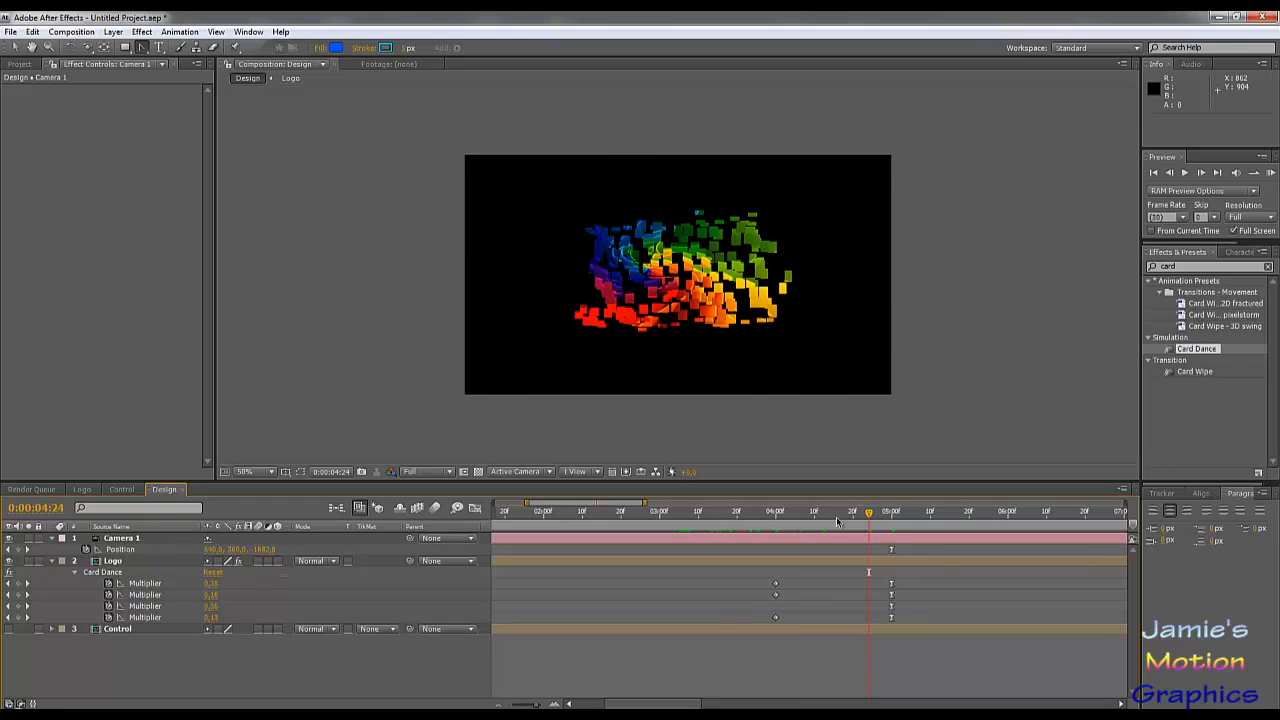
{"action": "left_click_drag", "start_coordinate": [838, 521], "coordinate": [895, 550]}
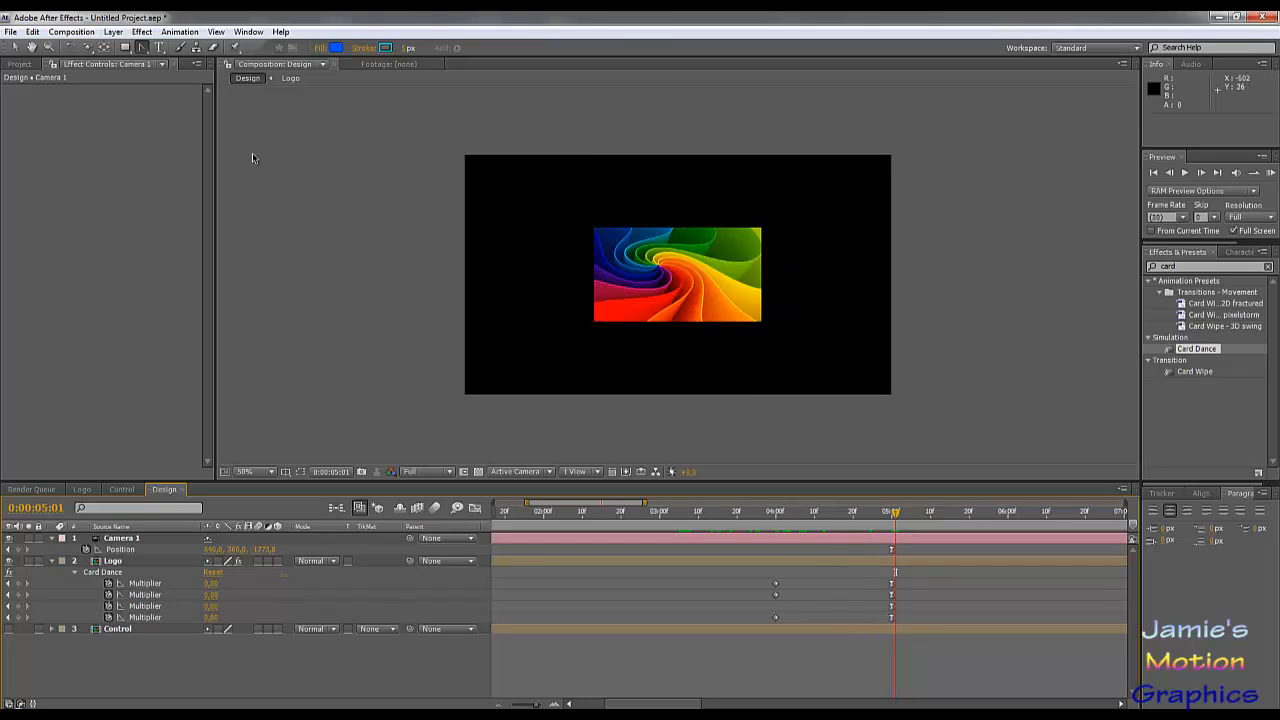
Step: Create a composition named Final Design and add the Design composition to it as a layer
{"action": "left_click", "coordinate": [115, 32]}
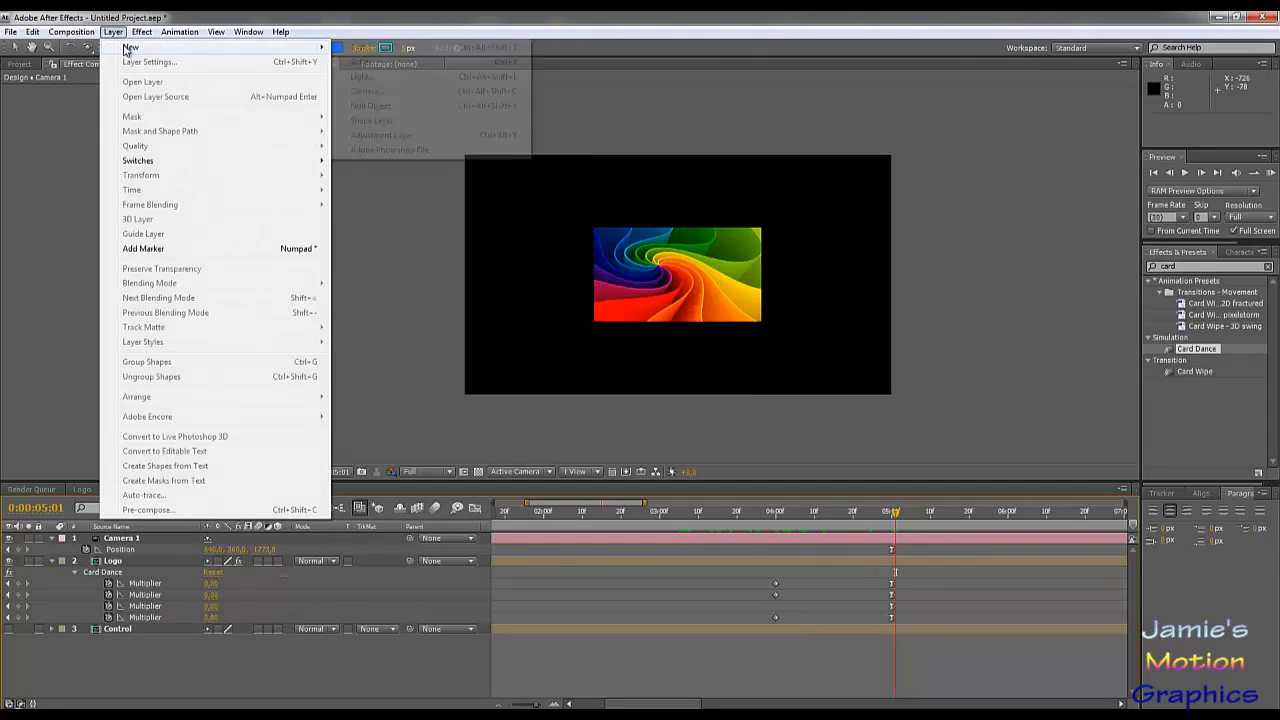
{"action": "mouse_move", "coordinate": [71, 32]}
{"action": "left_click", "coordinate": [100, 48]}
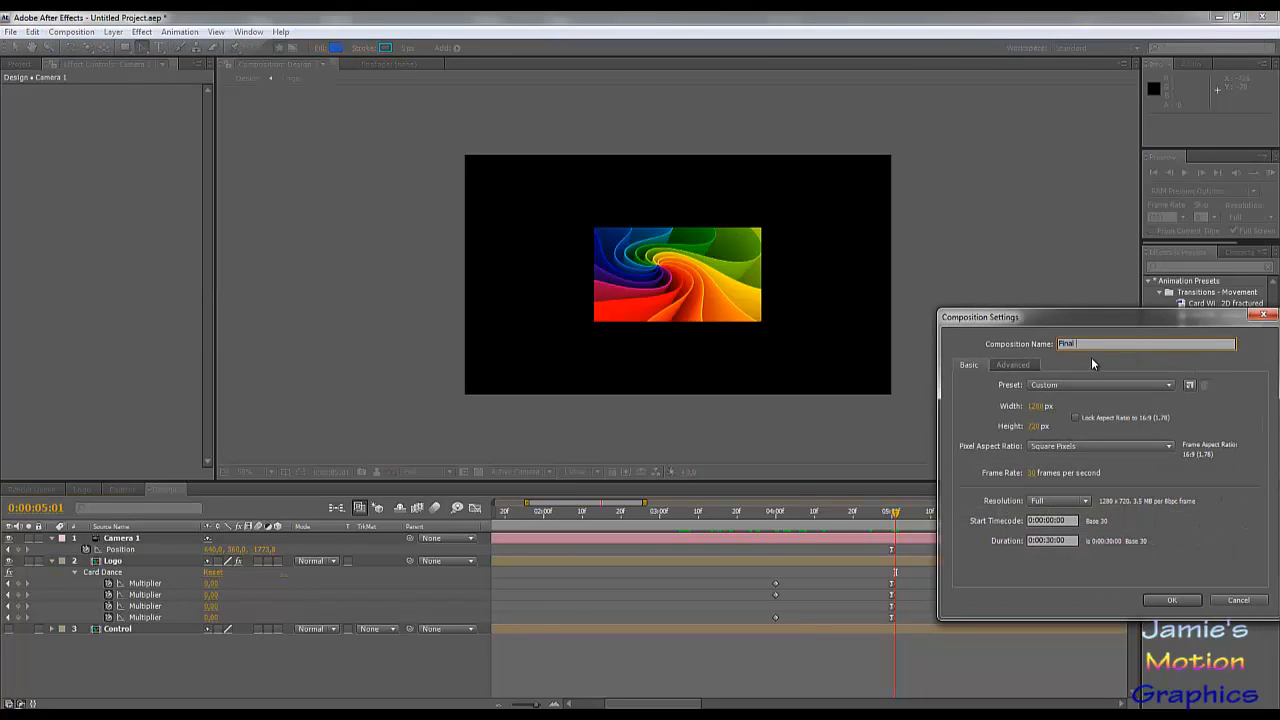
{"action": "type", "text": "Final Design"}
{"action": "key", "text": "Return"}
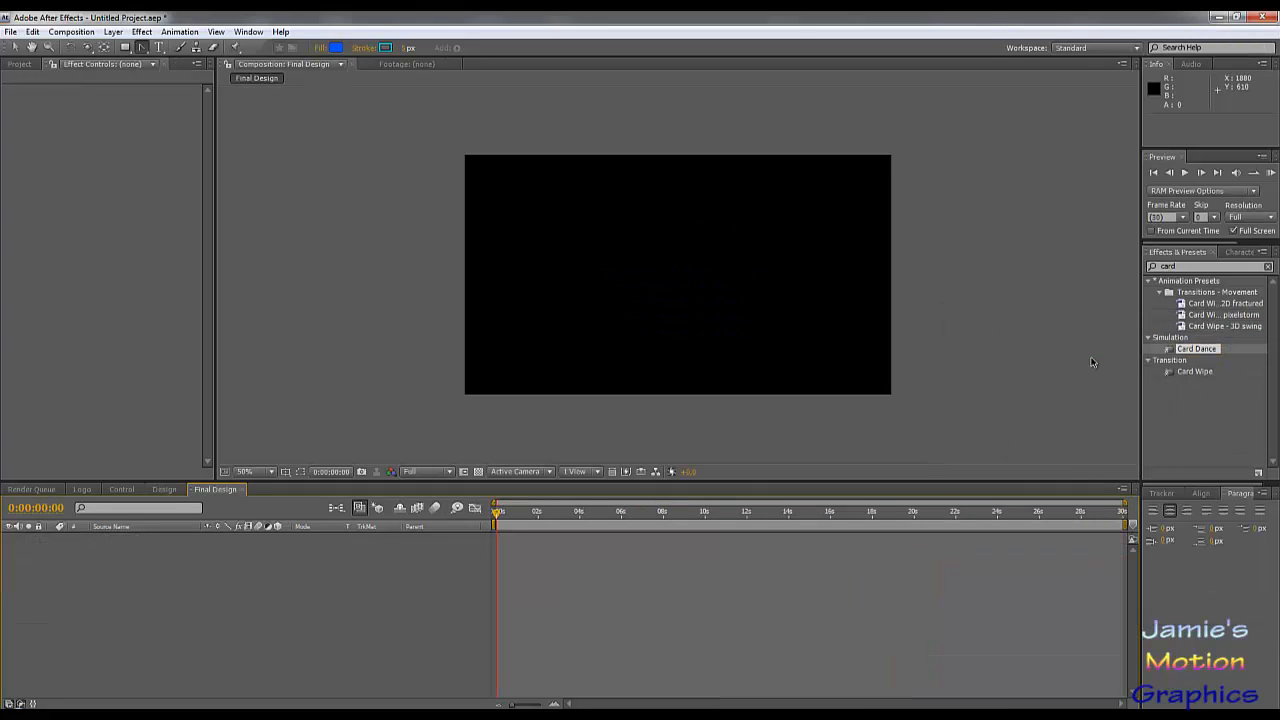
{"action": "left_click", "coordinate": [20, 64]}
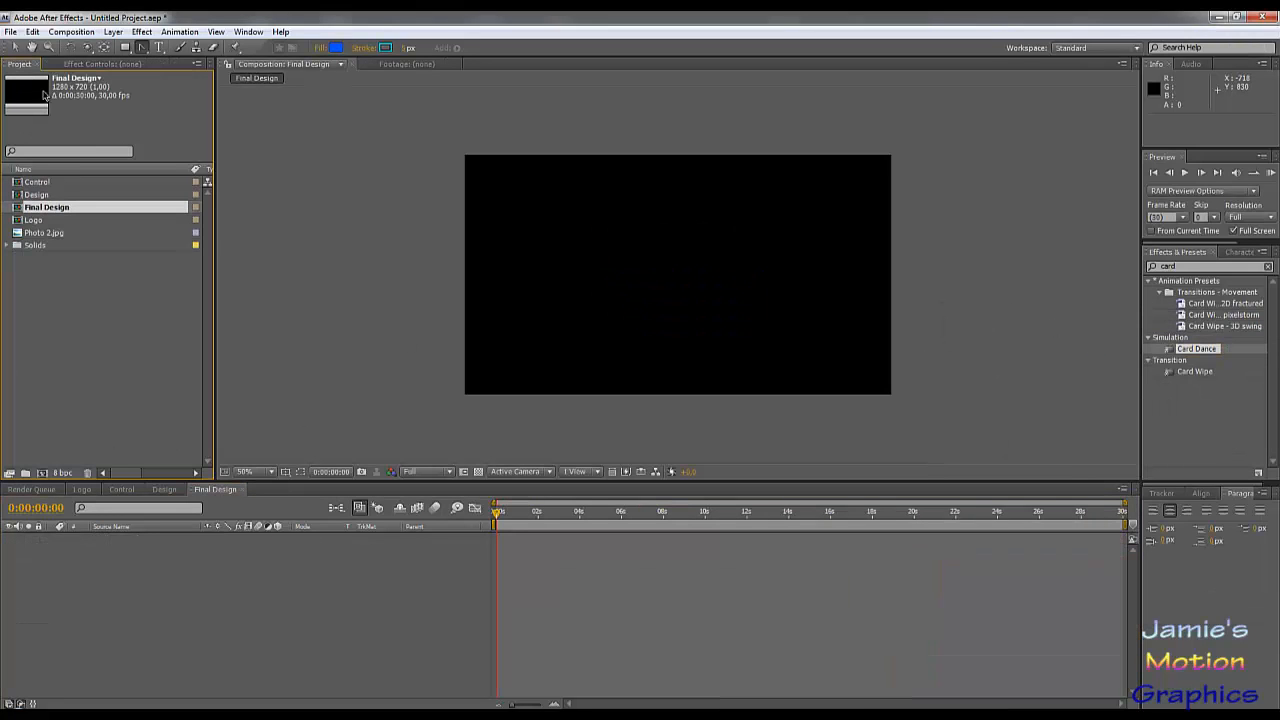
{"action": "left_click_drag", "start_coordinate": [40, 196], "coordinate": [164, 562]}
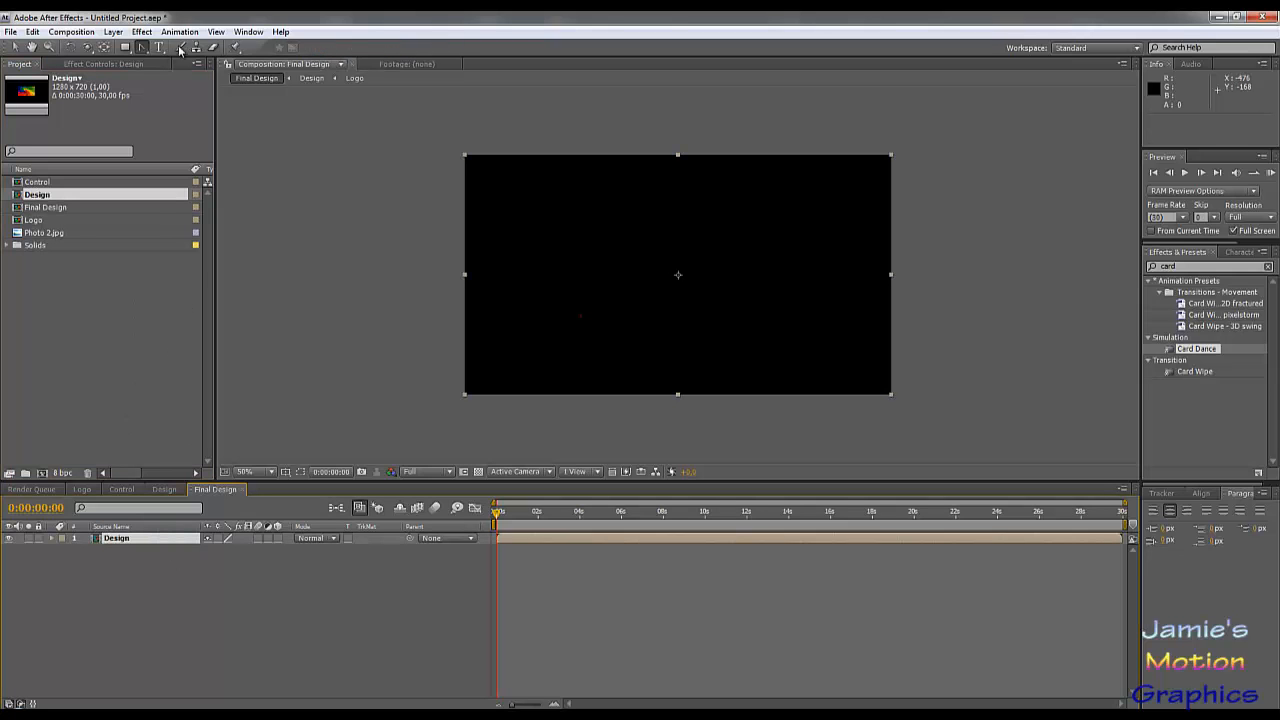
Step: Create a dark gray (4D4D4D) solid and place it beneath the Design layer
{"action": "left_click", "coordinate": [113, 32]}
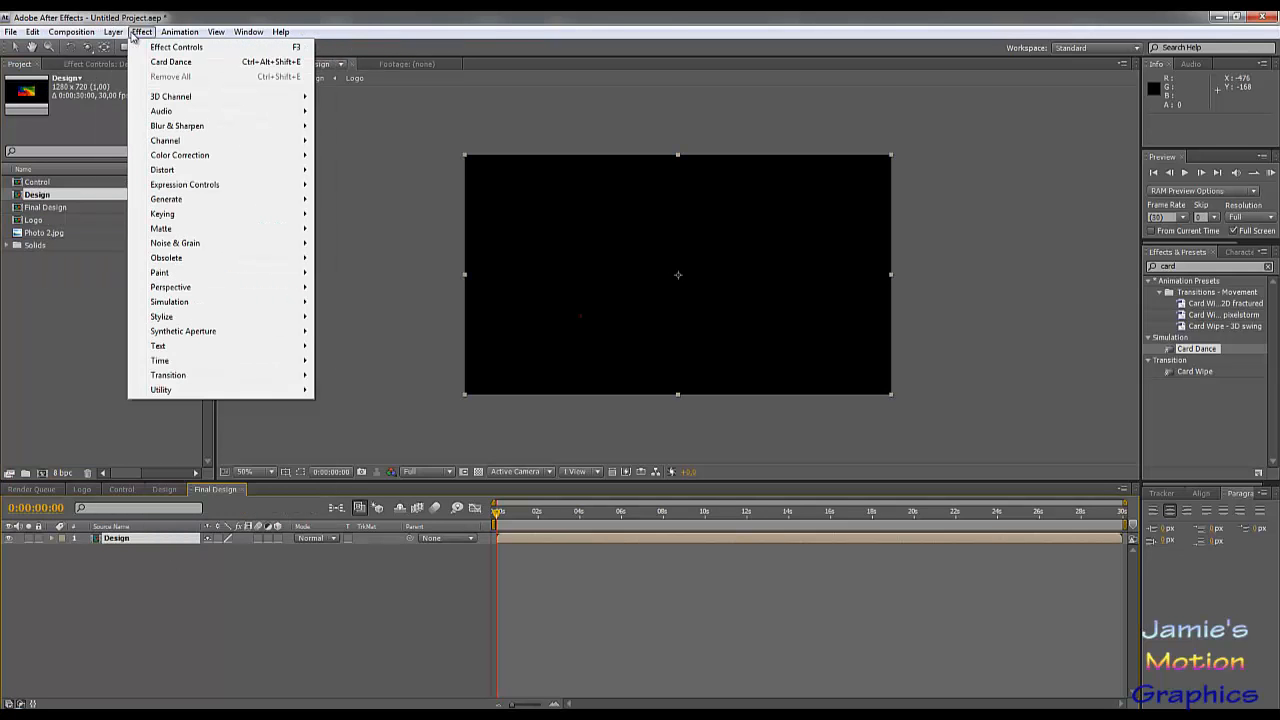
{"action": "mouse_move", "coordinate": [298, 47]}
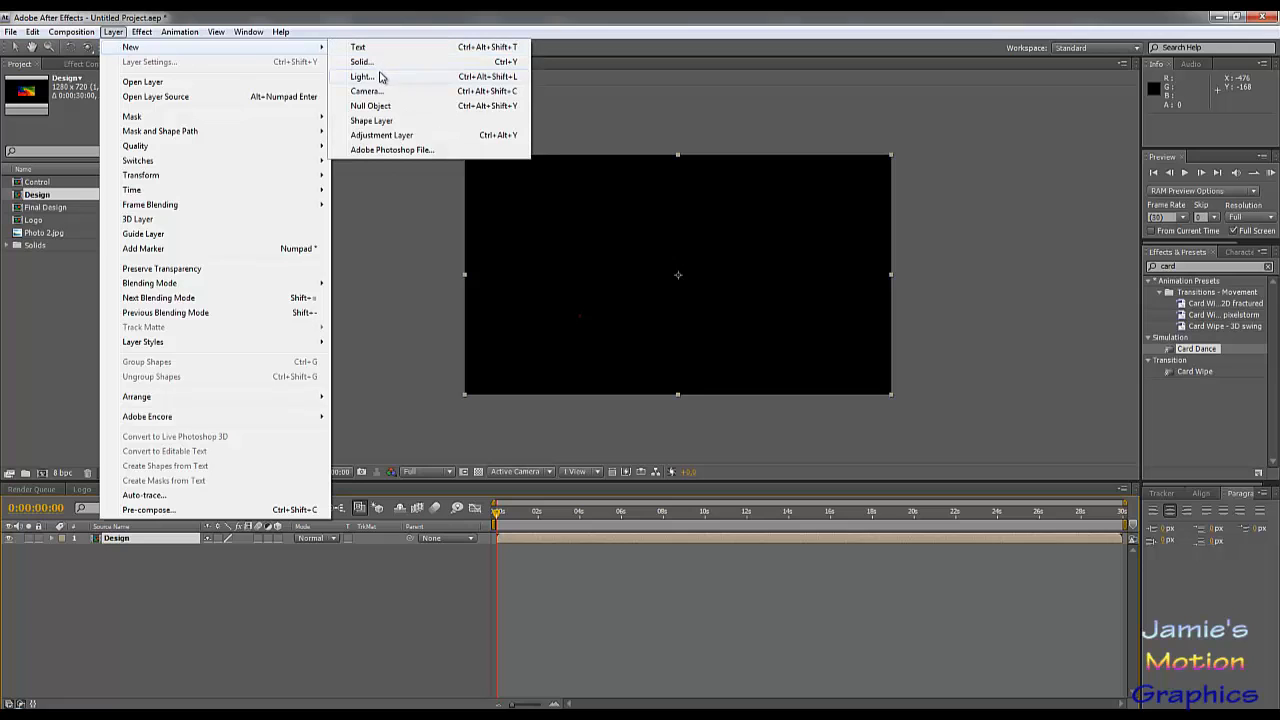
{"action": "left_click", "coordinate": [362, 62]}
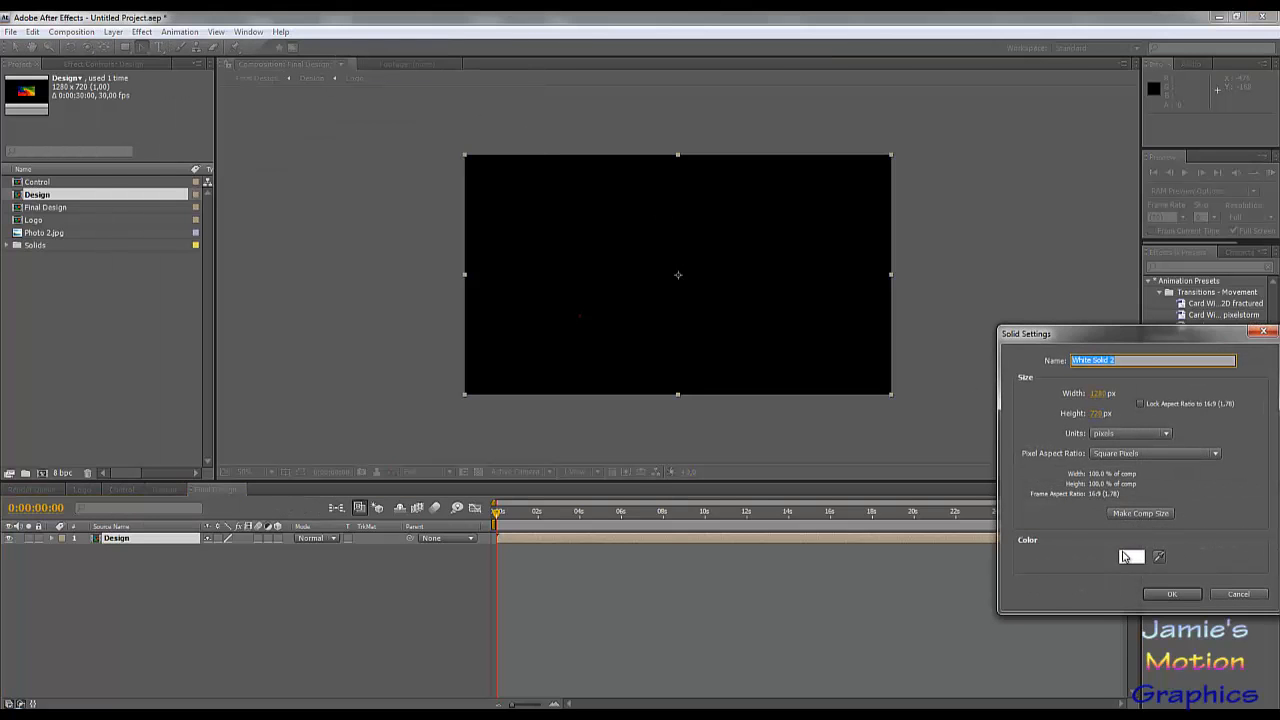
{"action": "left_click", "coordinate": [1128, 556]}
{"action": "left_click_drag", "start_coordinate": [342, 468], "coordinate": [271, 533]}
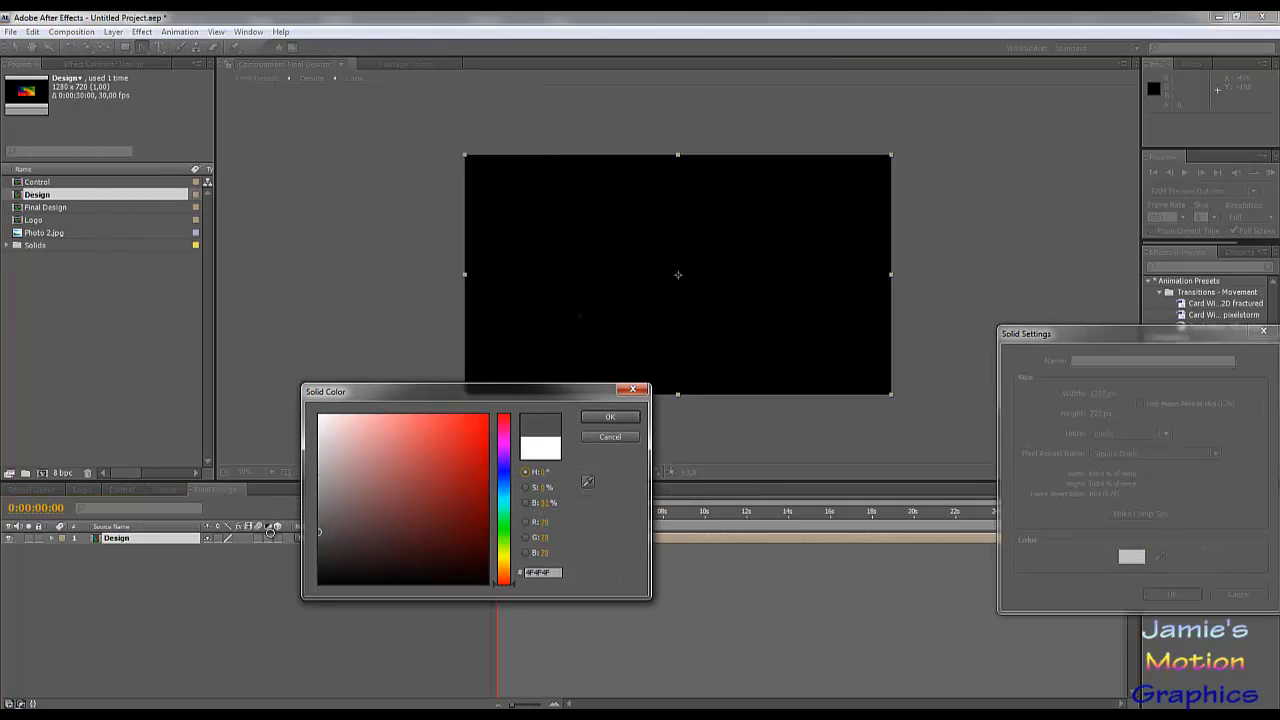
{"action": "left_click", "coordinate": [600, 419]}
{"action": "left_click", "coordinate": [1172, 594]}
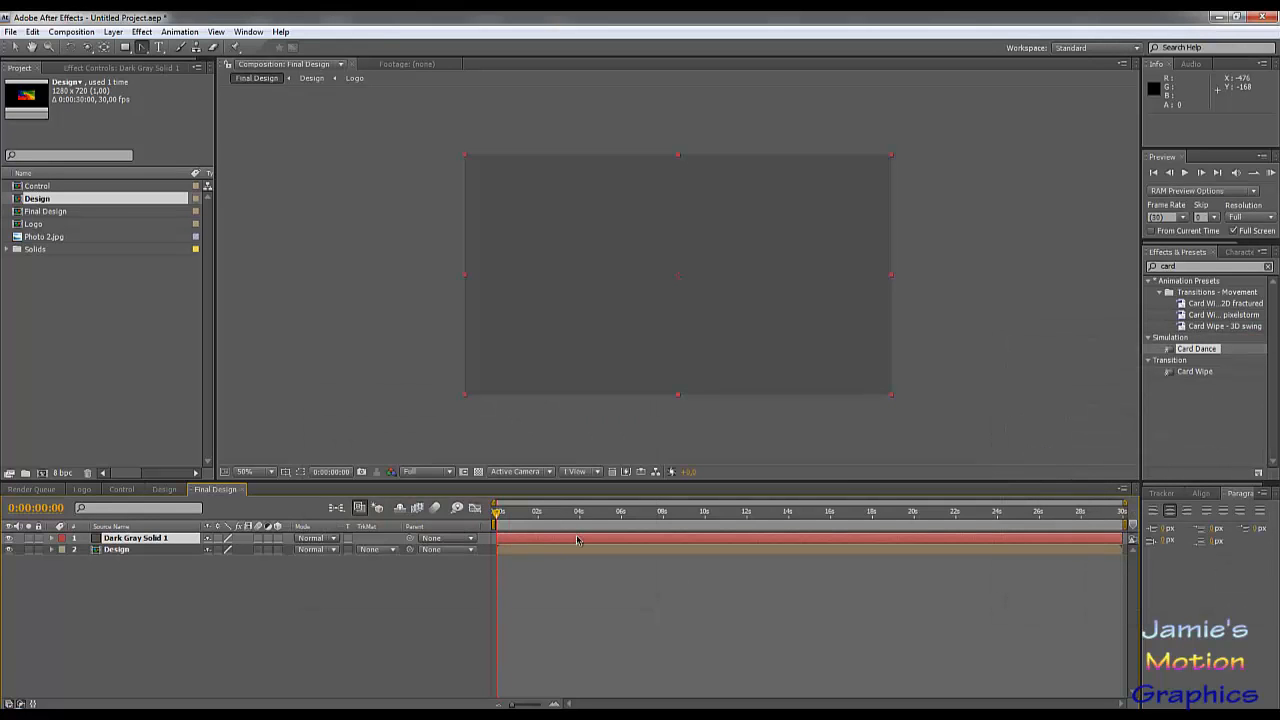
{"action": "left_click_drag", "start_coordinate": [121, 540], "coordinate": [113, 566]}
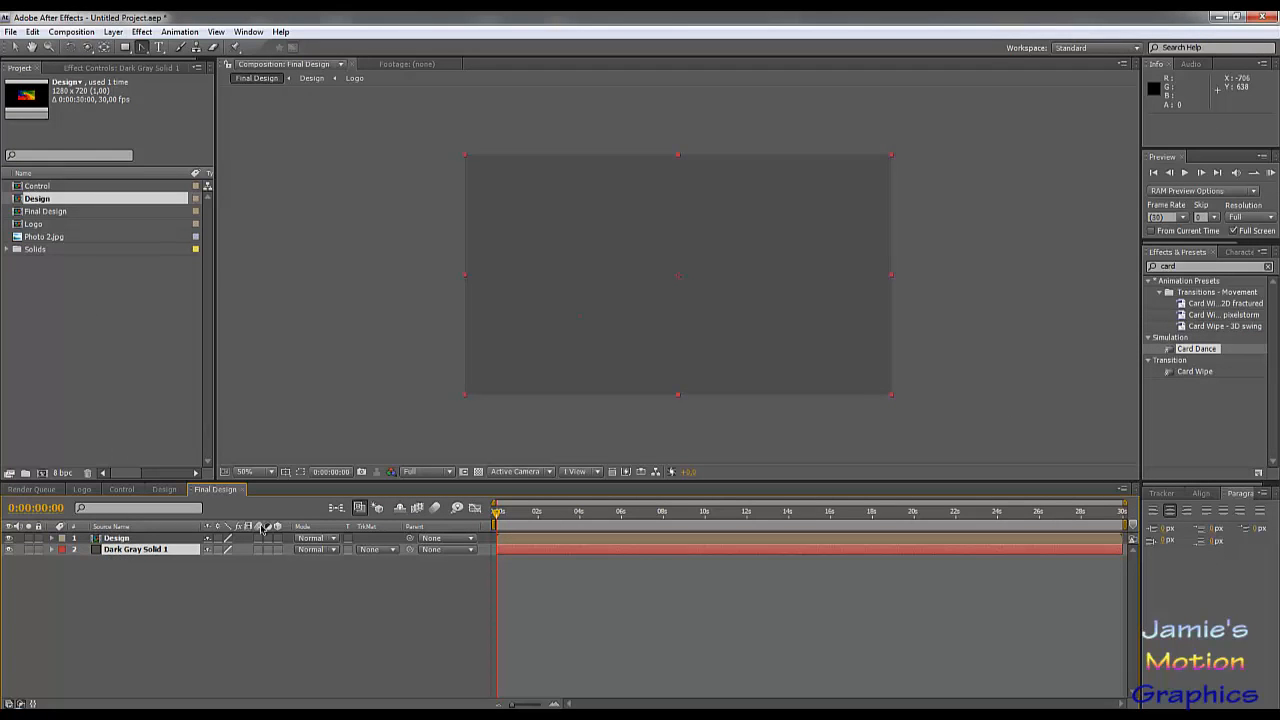
Step: Scrub to 0:00:04:19 and apply the 4-Color Gradient effect to the dark gray solid
{"action": "left_click_drag", "start_coordinate": [506, 527], "coordinate": [818, 540]}
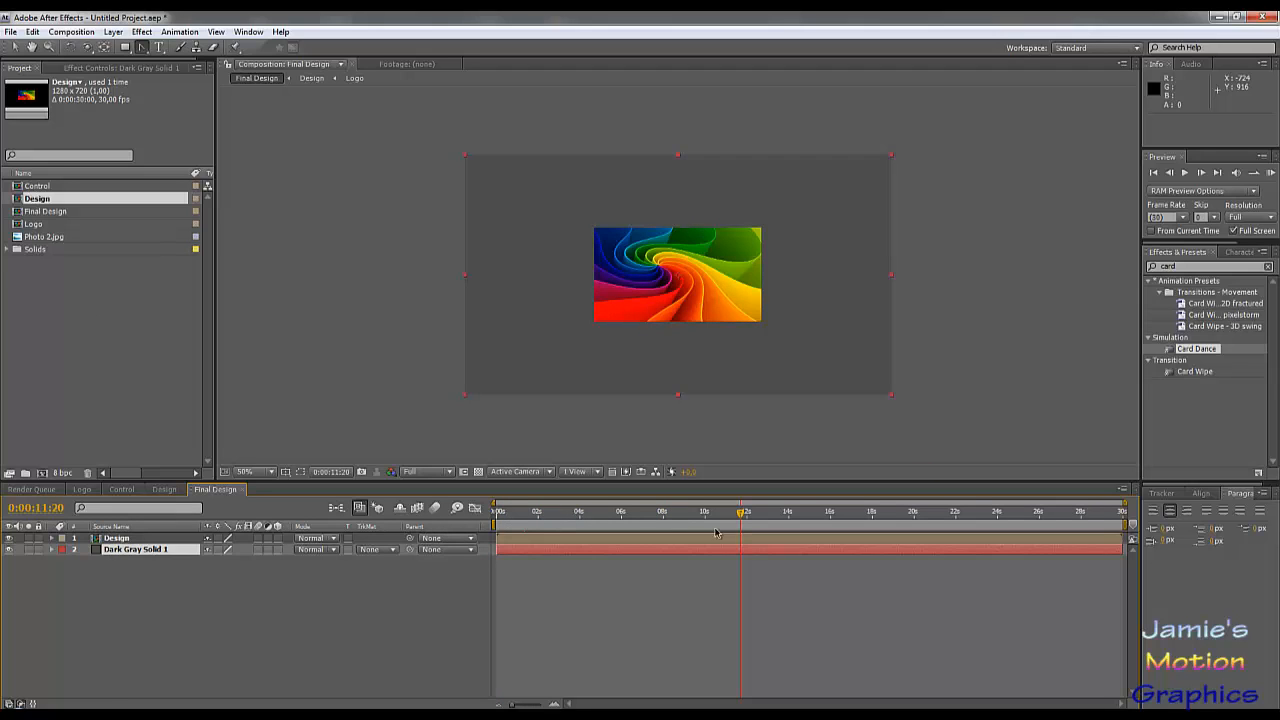
{"action": "left_click_drag", "start_coordinate": [687, 514], "coordinate": [593, 514]}
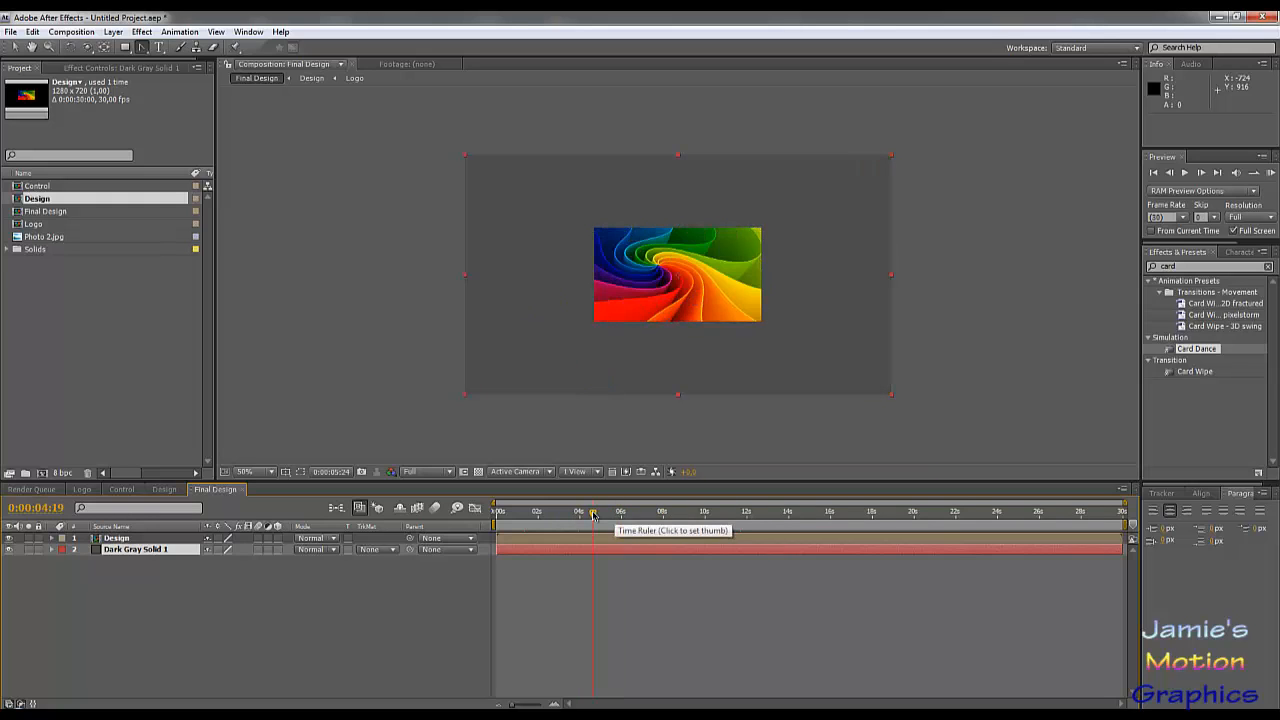
{"action": "left_click", "coordinate": [138, 32]}
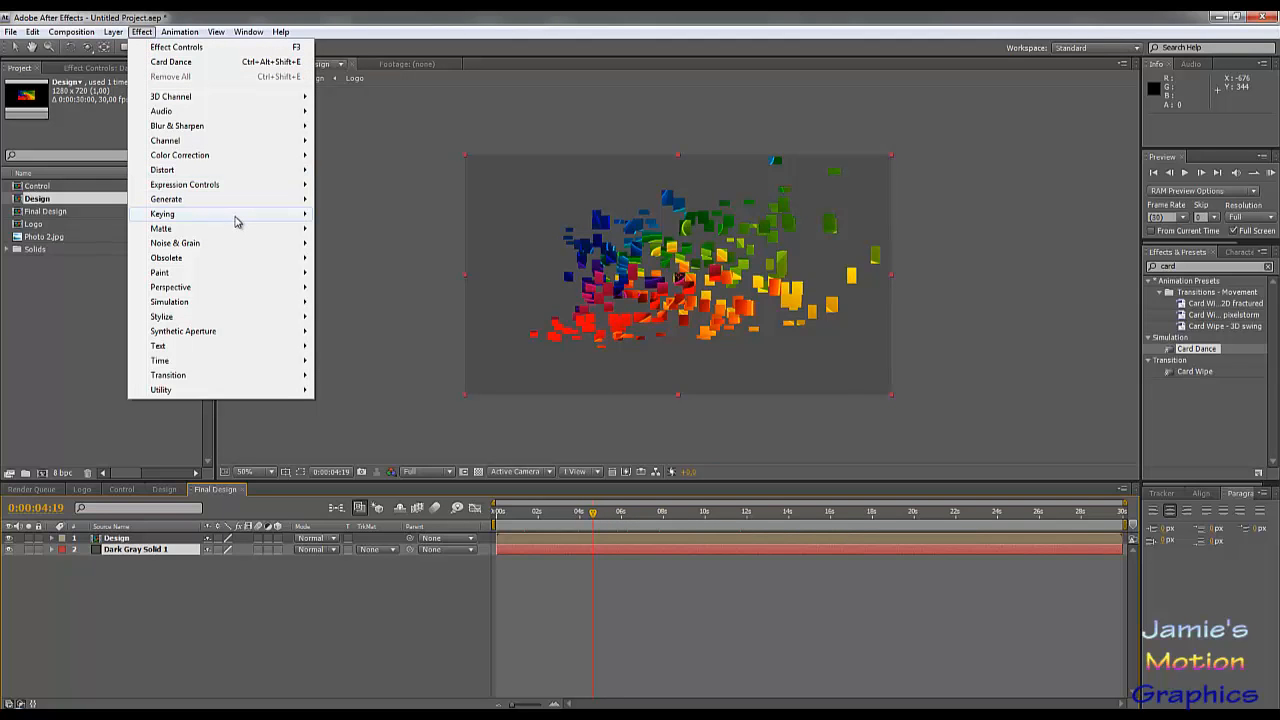
{"action": "mouse_move", "coordinate": [237, 222]}
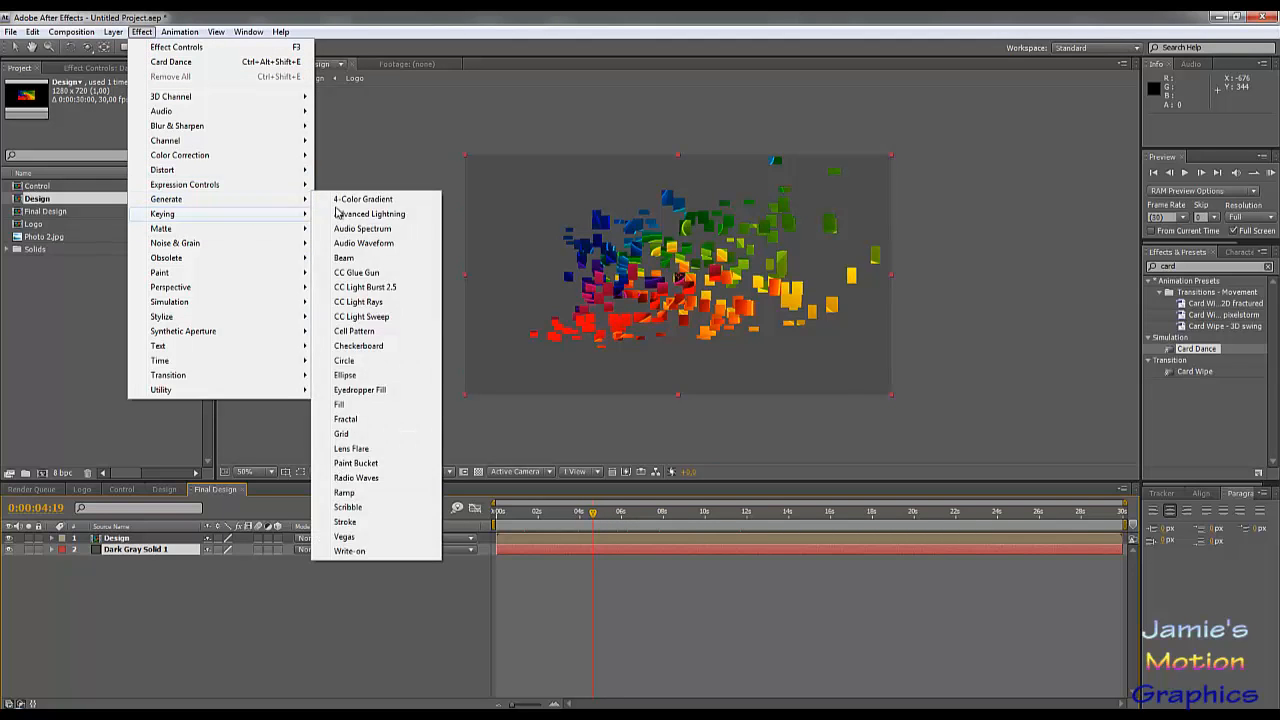
{"action": "left_click", "coordinate": [355, 201]}
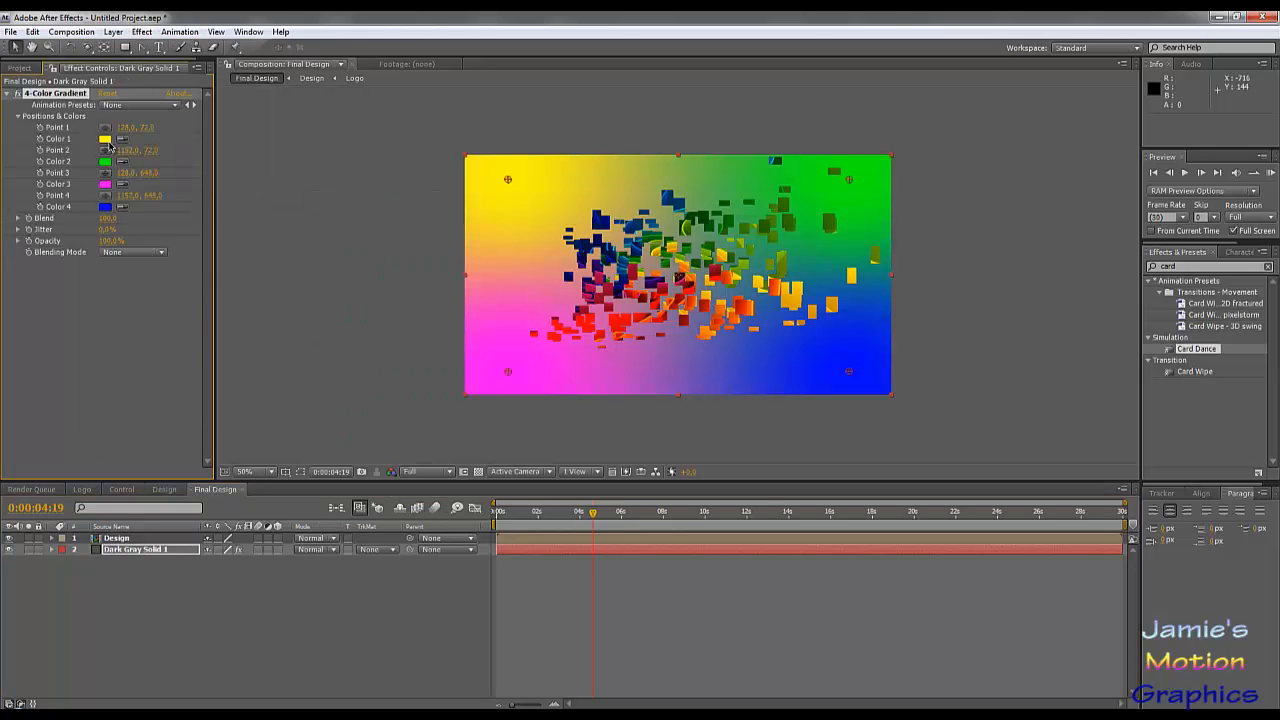
Step: Set the 4-Color Gradient's Color 1 to a neutral medium gray and Color 2 to dark gray 545454
{"action": "left_click", "coordinate": [105, 139]}
{"action": "left_click", "coordinate": [320, 447]}
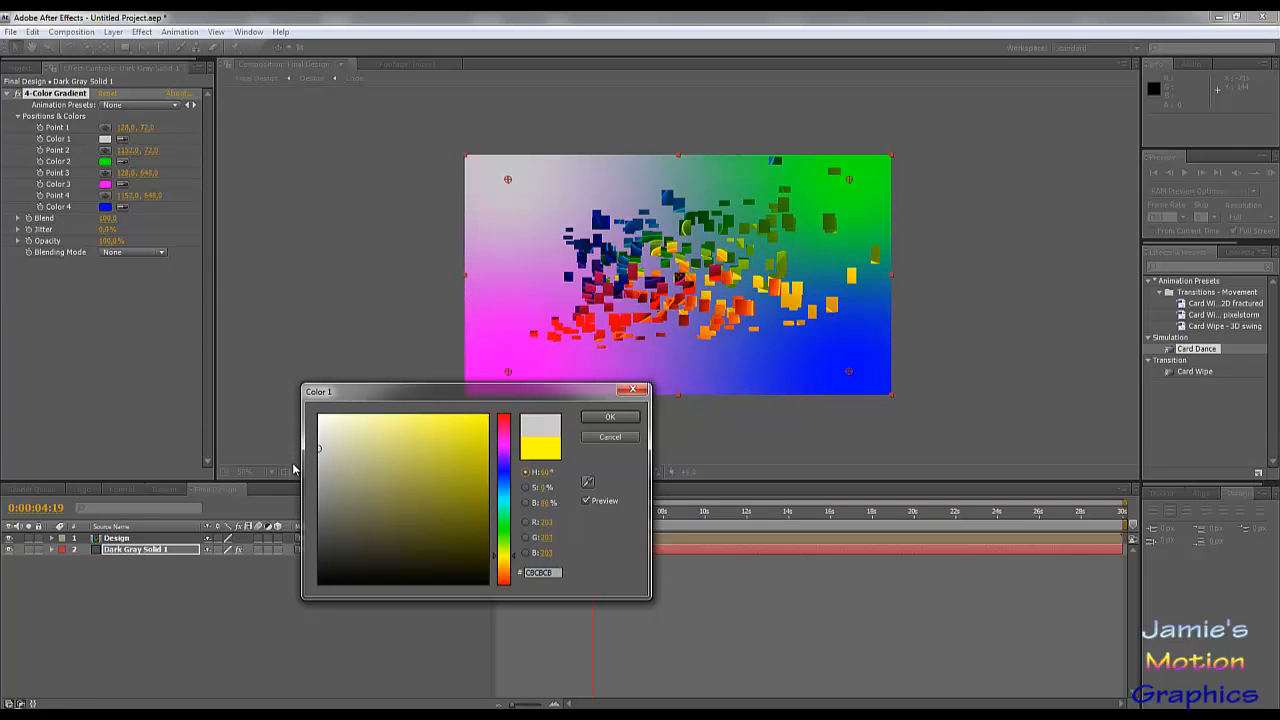
{"action": "left_click_drag", "start_coordinate": [292, 462], "coordinate": [308, 506]}
{"action": "left_click", "coordinate": [610, 416]}
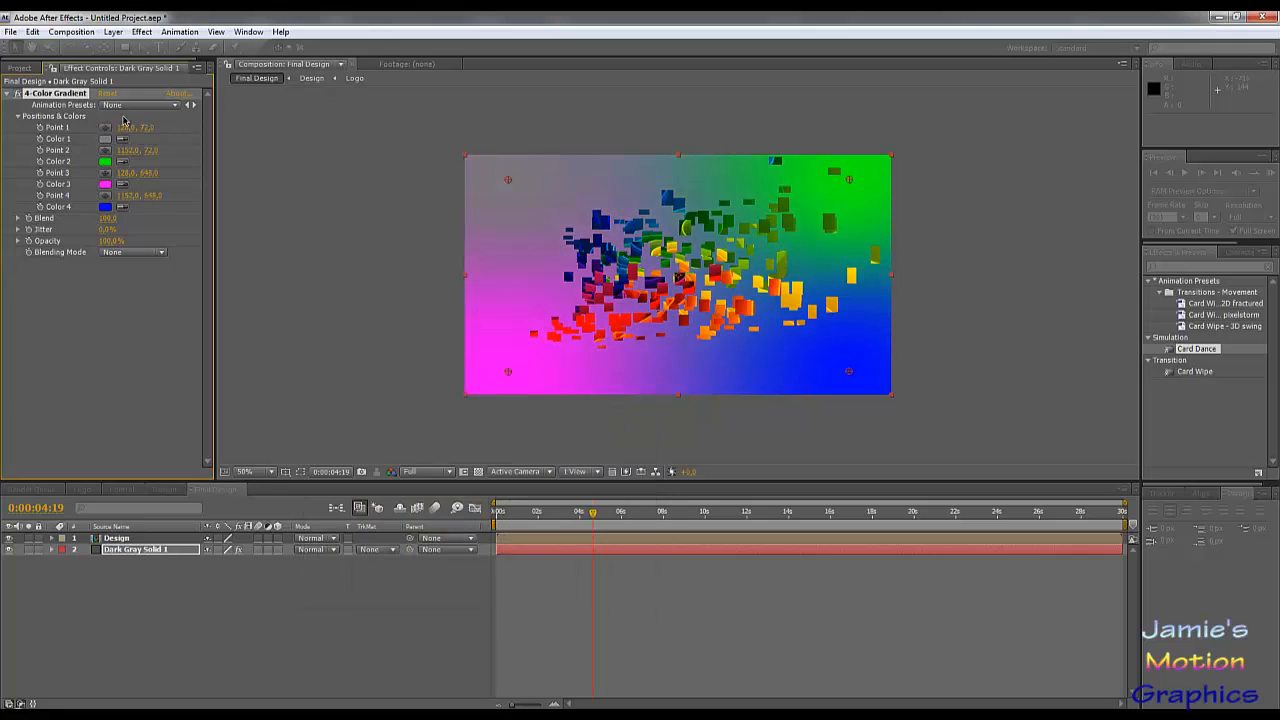
{"action": "left_click", "coordinate": [105, 161]}
{"action": "left_click", "coordinate": [320, 527]}
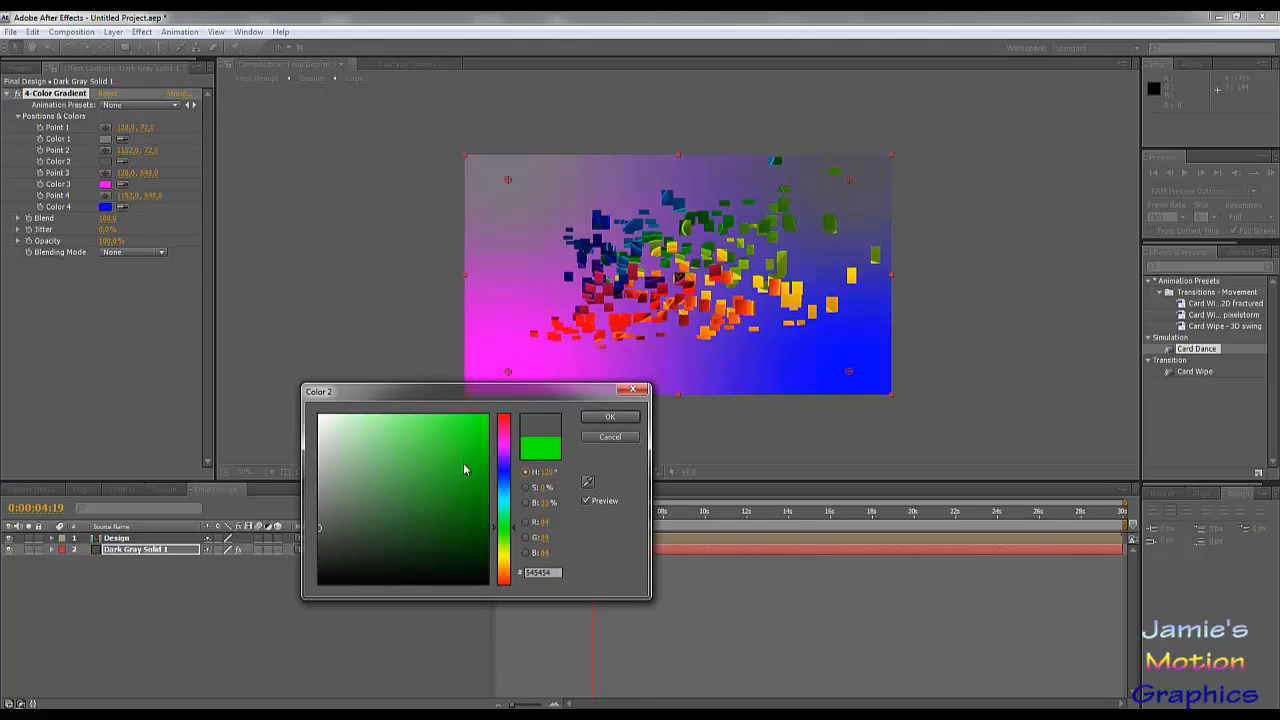
{"action": "left_click", "coordinate": [610, 416]}
Step: Set the gradient's Color 3 to very dark gray 2C2C2C and Color 4 to a lighter neutral gray
{"action": "left_click", "coordinate": [105, 184]}
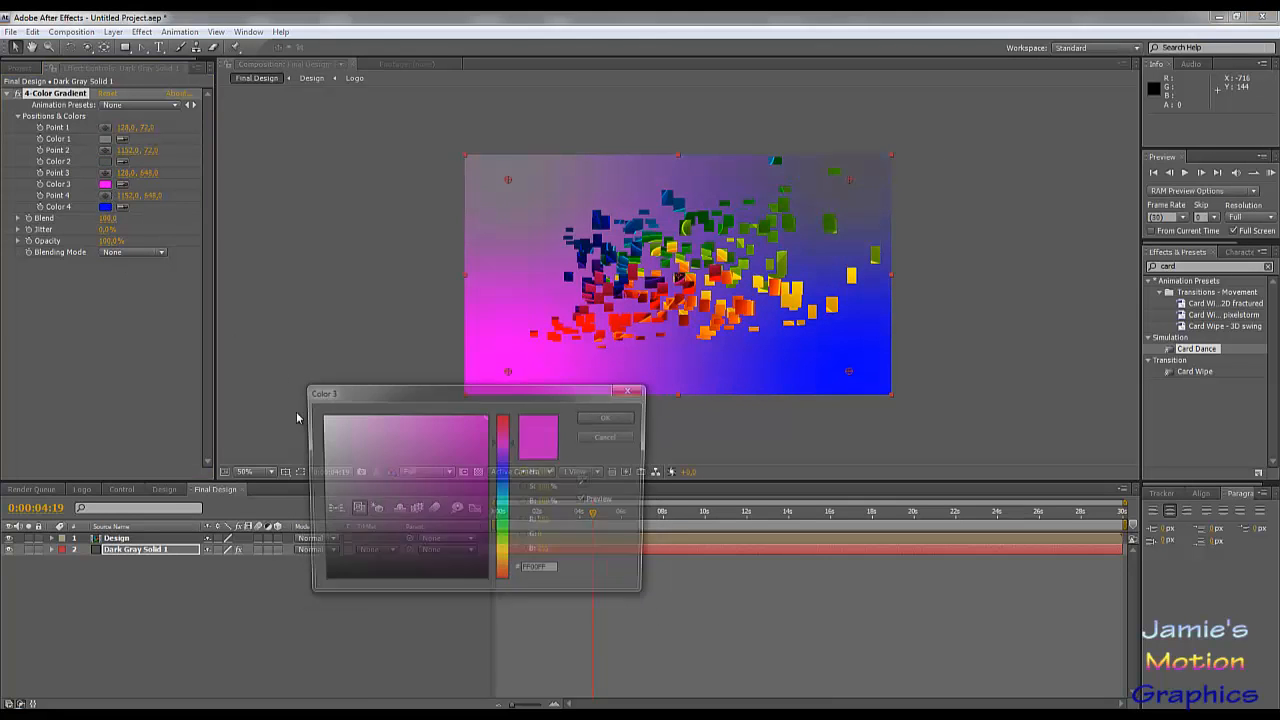
{"action": "left_click", "coordinate": [319, 554]}
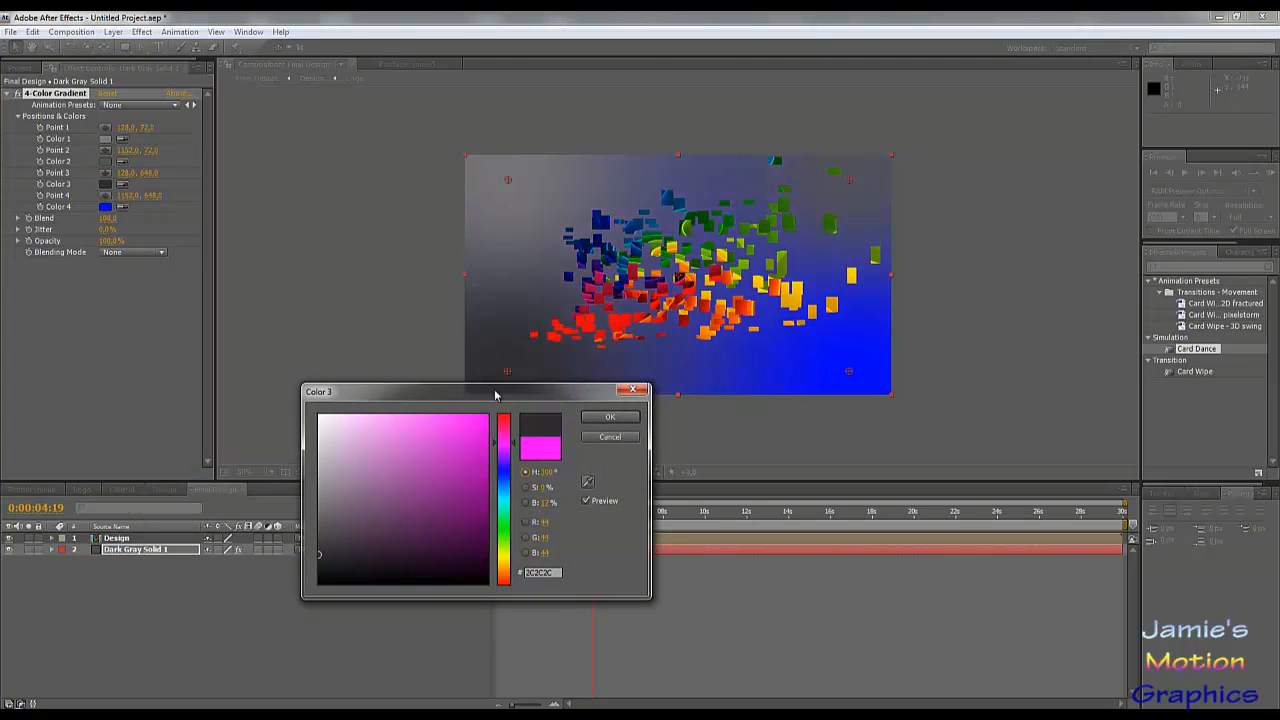
{"action": "left_click", "coordinate": [608, 416]}
{"action": "left_click", "coordinate": [105, 206]}
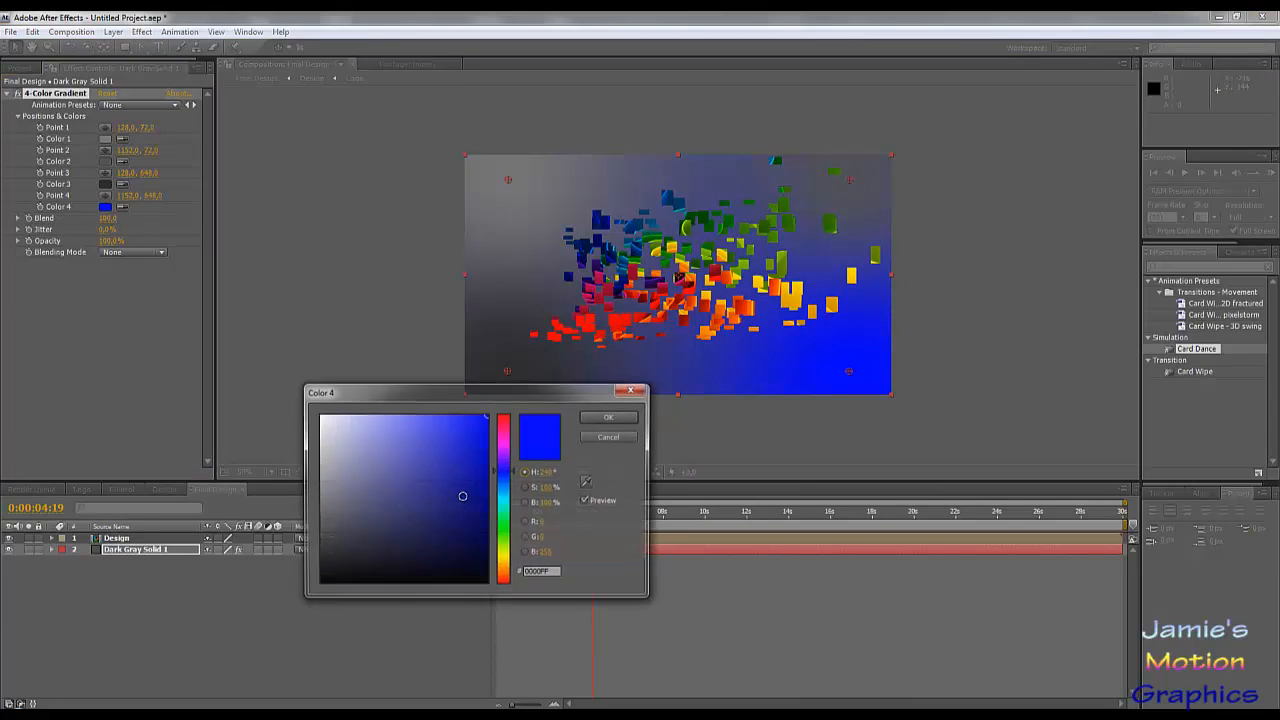
{"action": "left_click", "coordinate": [318, 491]}
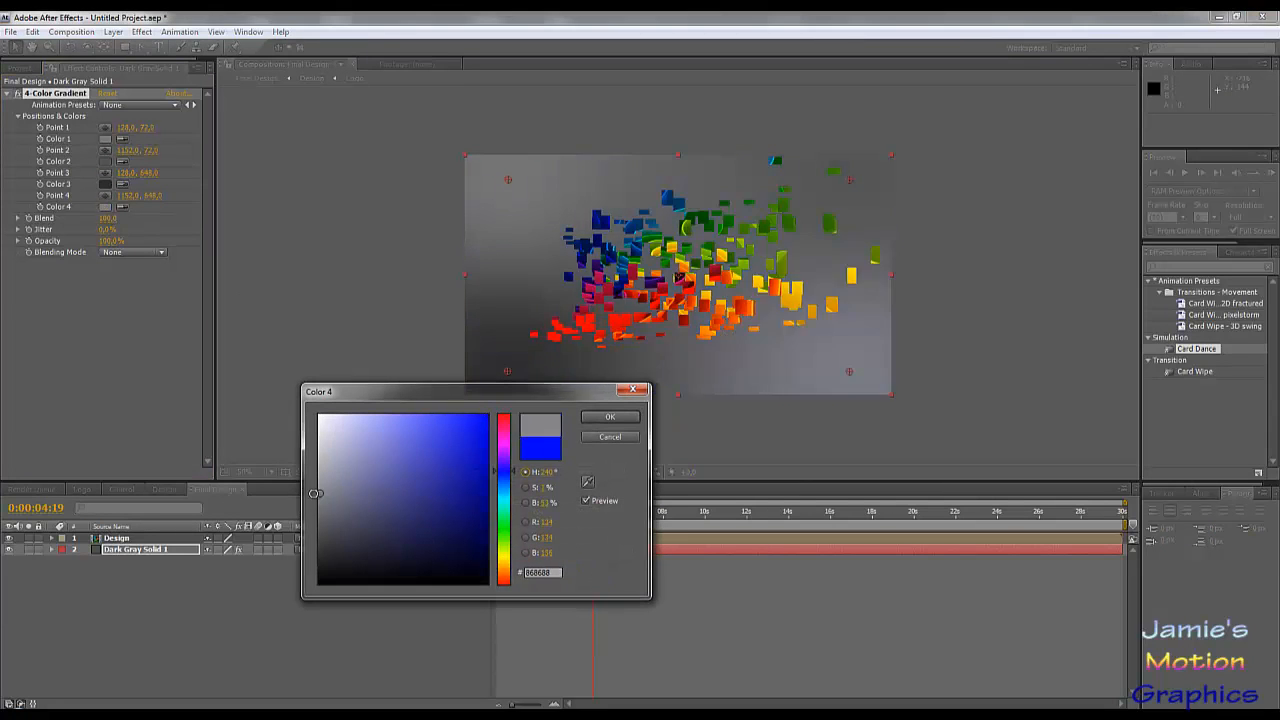
{"action": "left_click", "coordinate": [596, 419]}
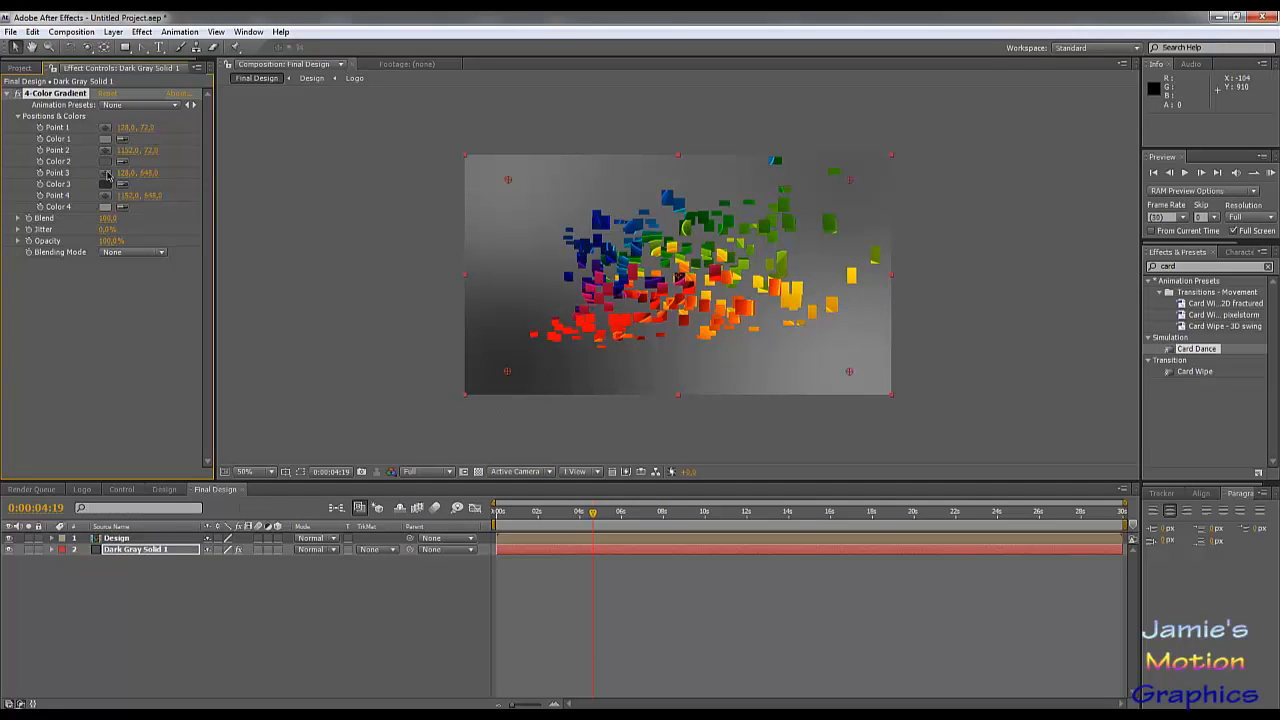
Step: Reposition the gradient points to about 536,280 (Point 1), 1012,270 (Point 2), 184,584 (Point 3) and 832,580 (Point 4)
{"action": "left_click_drag", "start_coordinate": [850, 182], "coordinate": [803, 245]}
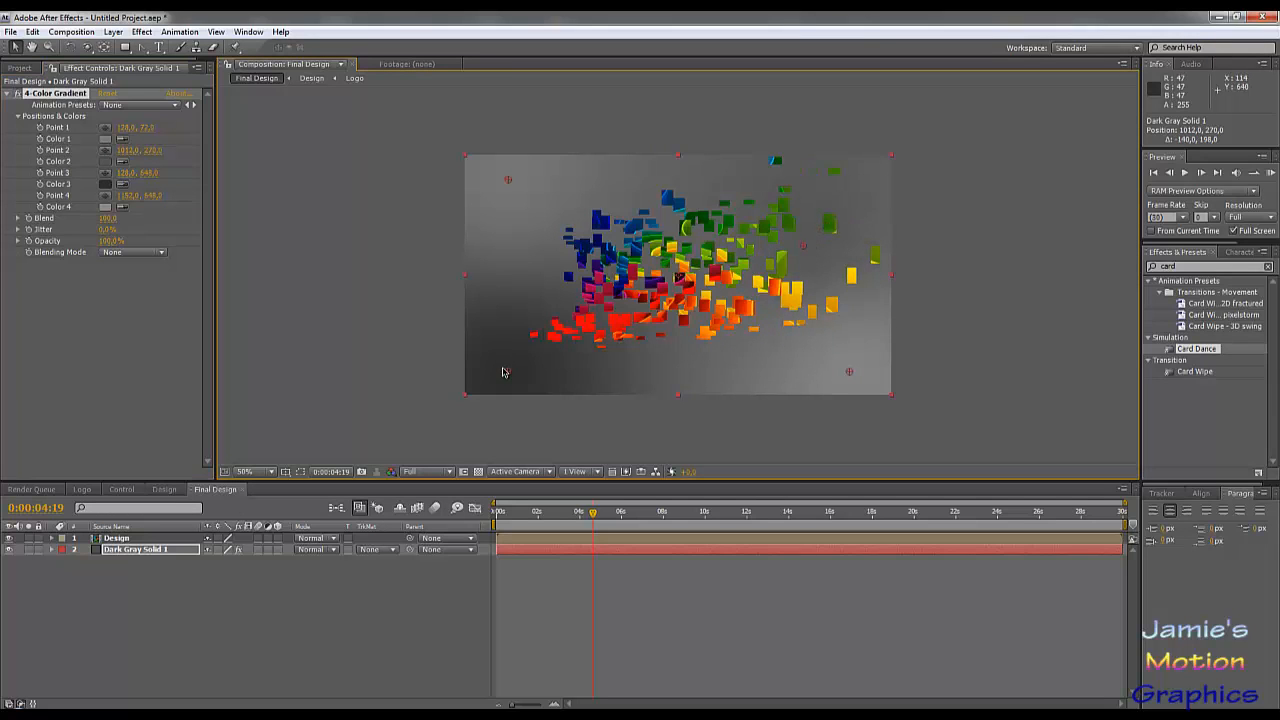
{"action": "left_click_drag", "start_coordinate": [507, 375], "coordinate": [532, 284]}
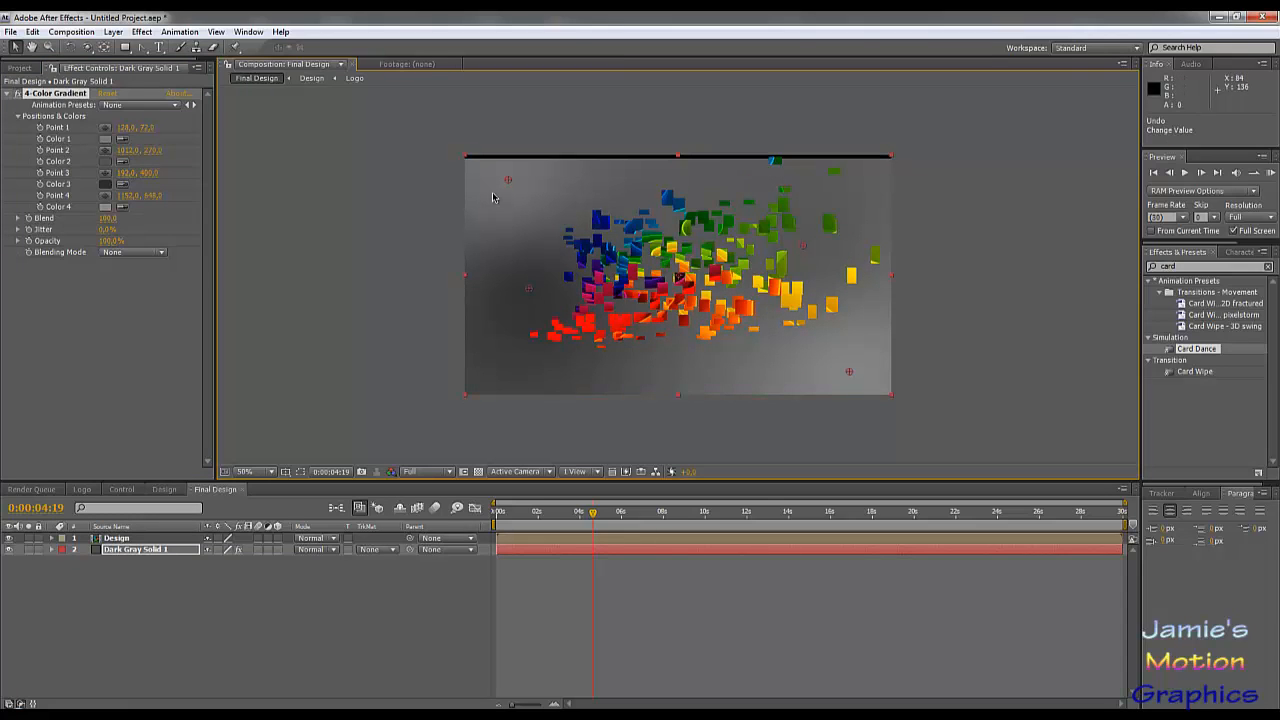
{"action": "left_click_drag", "start_coordinate": [508, 183], "coordinate": [644, 248]}
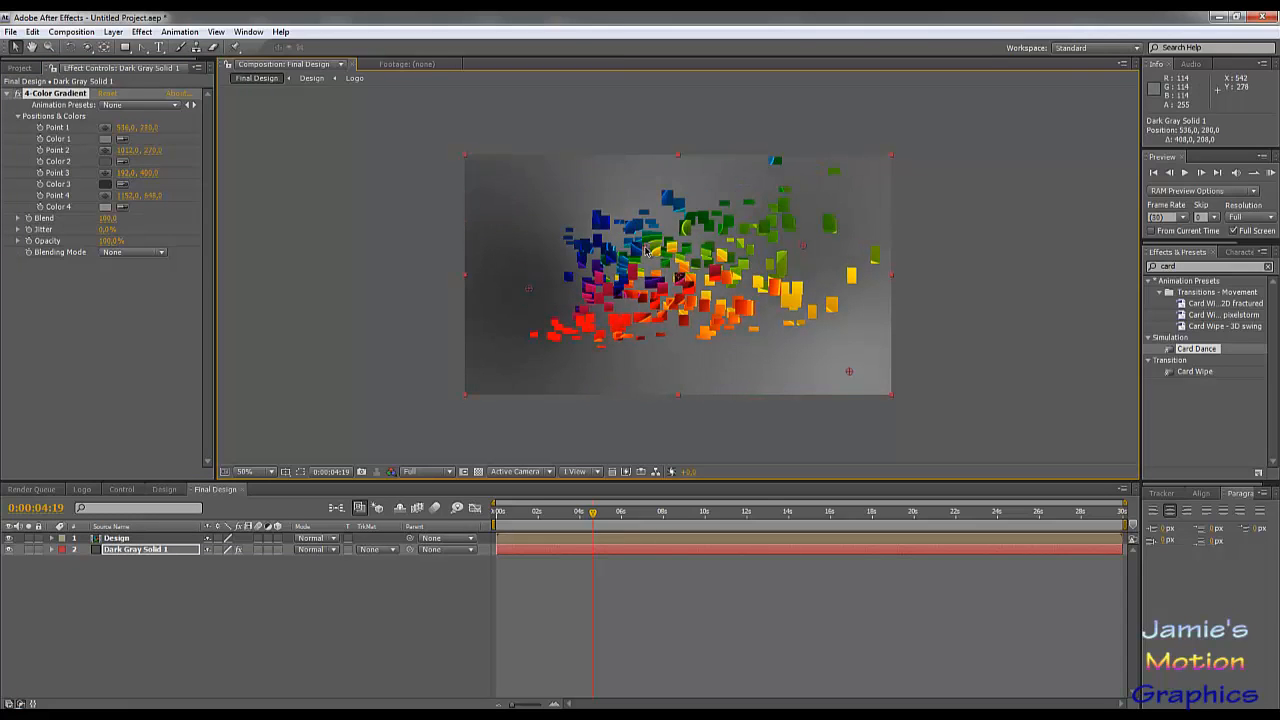
{"action": "left_click_drag", "start_coordinate": [850, 374], "coordinate": [760, 362]}
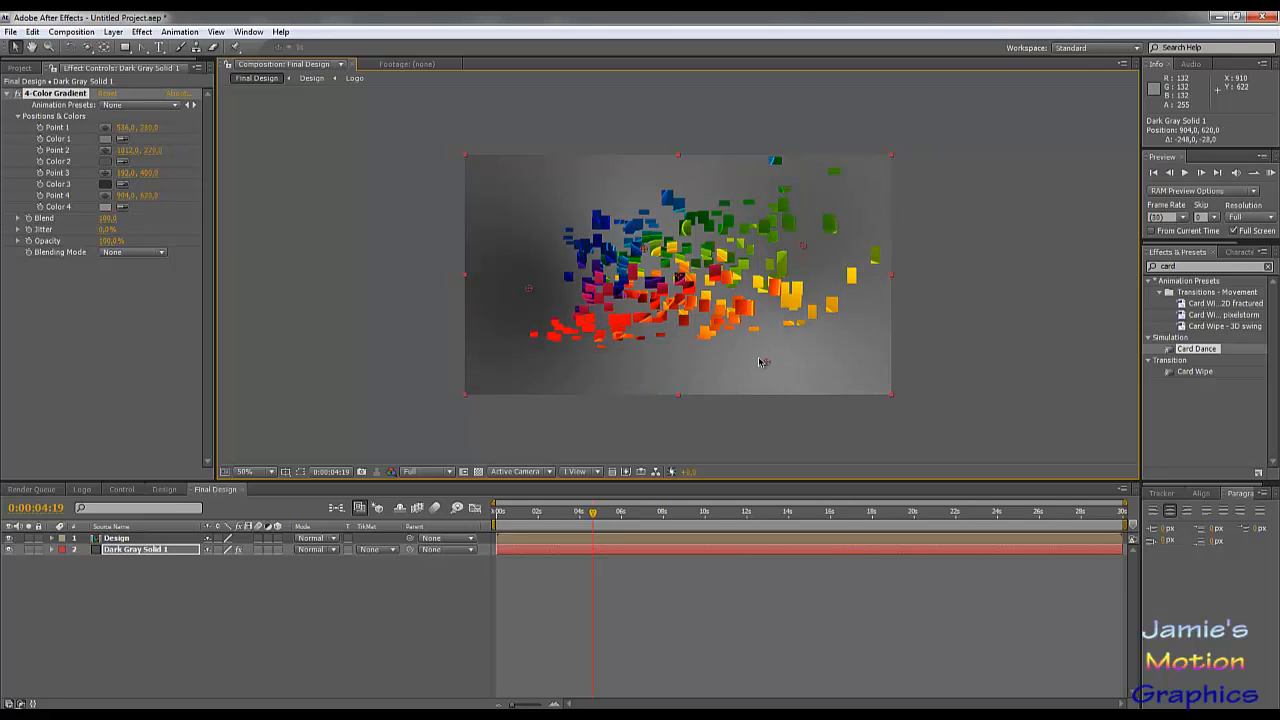
{"action": "left_click_drag", "start_coordinate": [530, 290], "coordinate": [531, 330]}
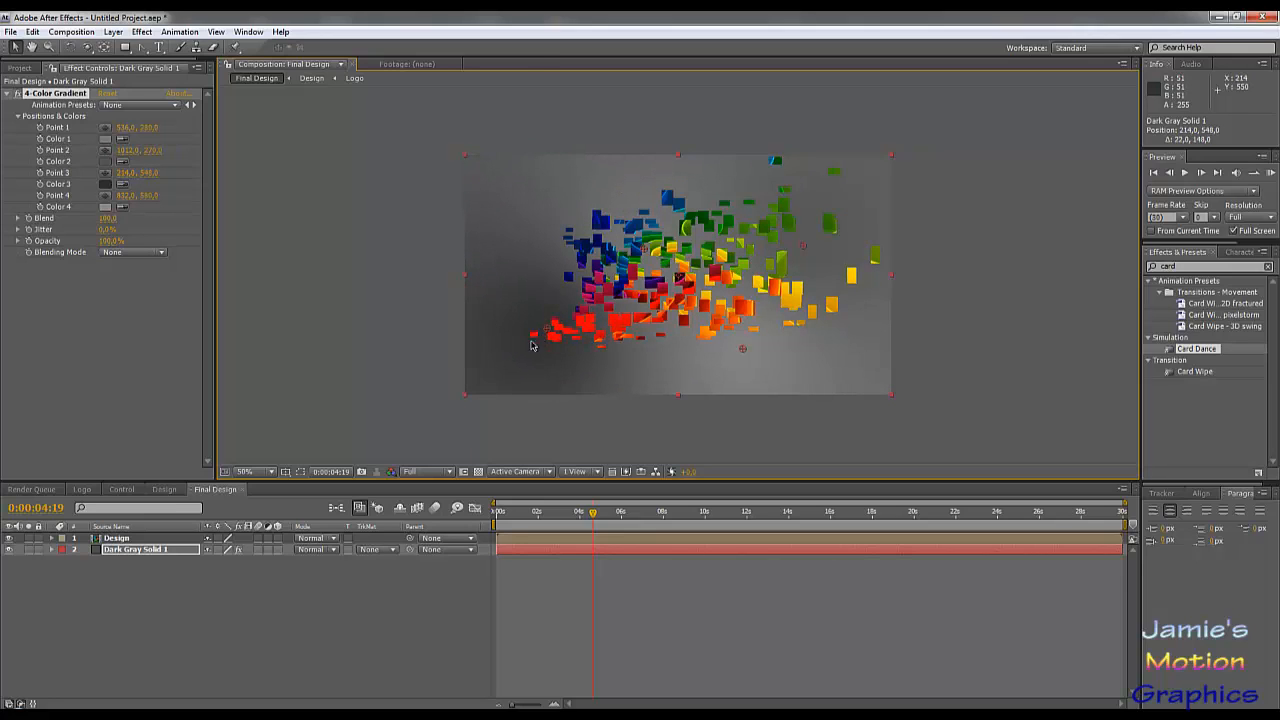
{"action": "mouse_move", "coordinate": [531, 345]}
{"action": "left_mouse_down"}
{"action": "mouse_move", "coordinate": [513, 357]}
{"action": "mouse_move", "coordinate": [525, 349]}
{"action": "left_mouse_up"}
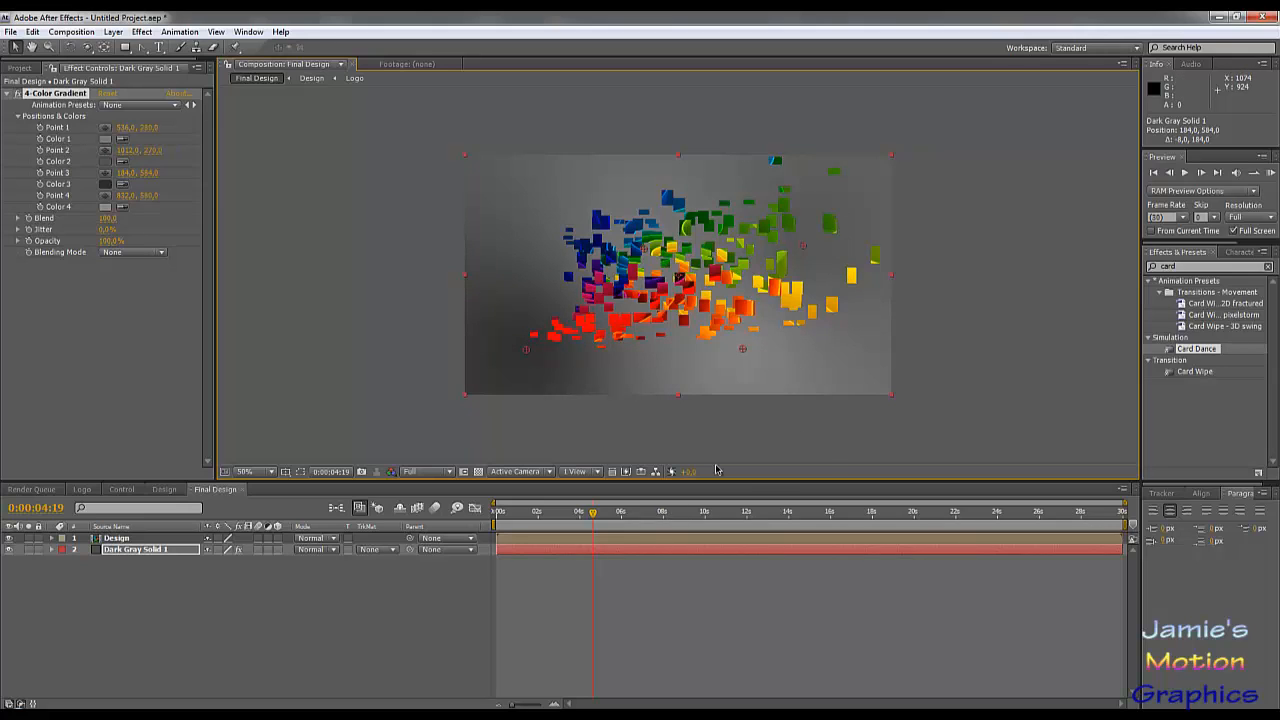
Step: Apply Drop Shadow to the Design layer with a distance of 34 and a softness of 24
{"action": "left_click", "coordinate": [134, 539]}
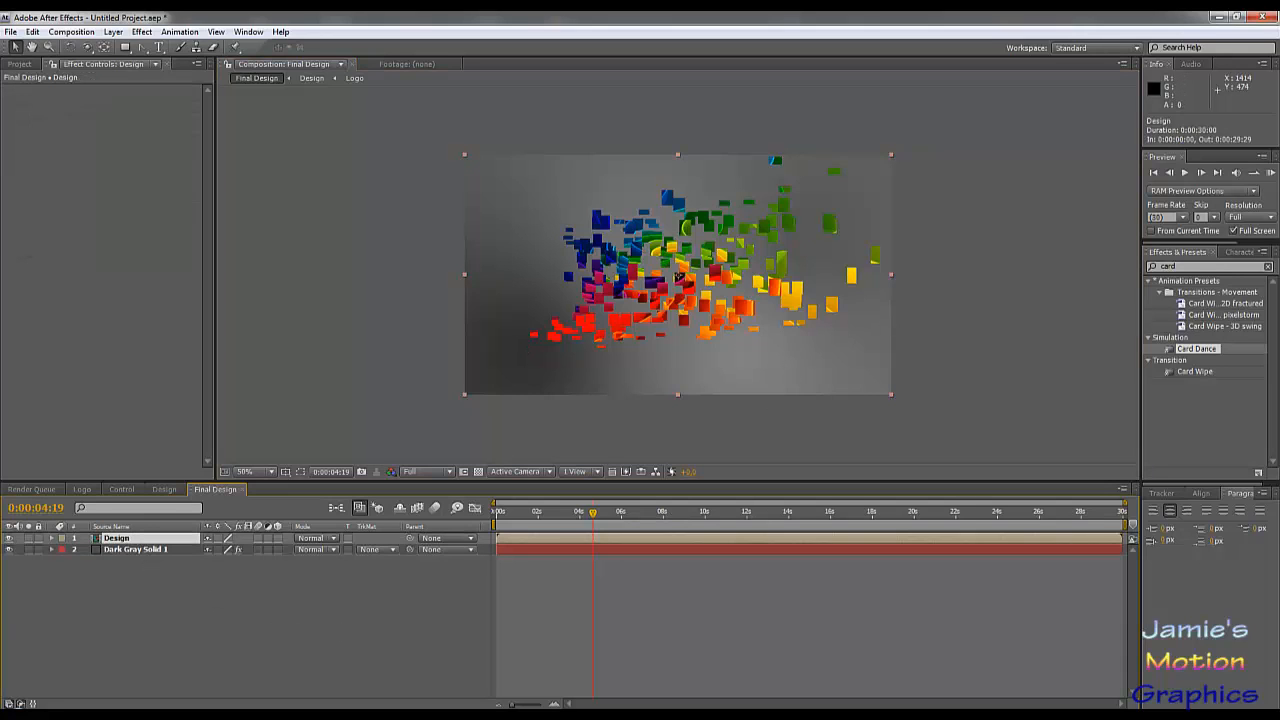
{"action": "double_click", "coordinate": [1195, 265]}
{"action": "type", "text": "drop"}
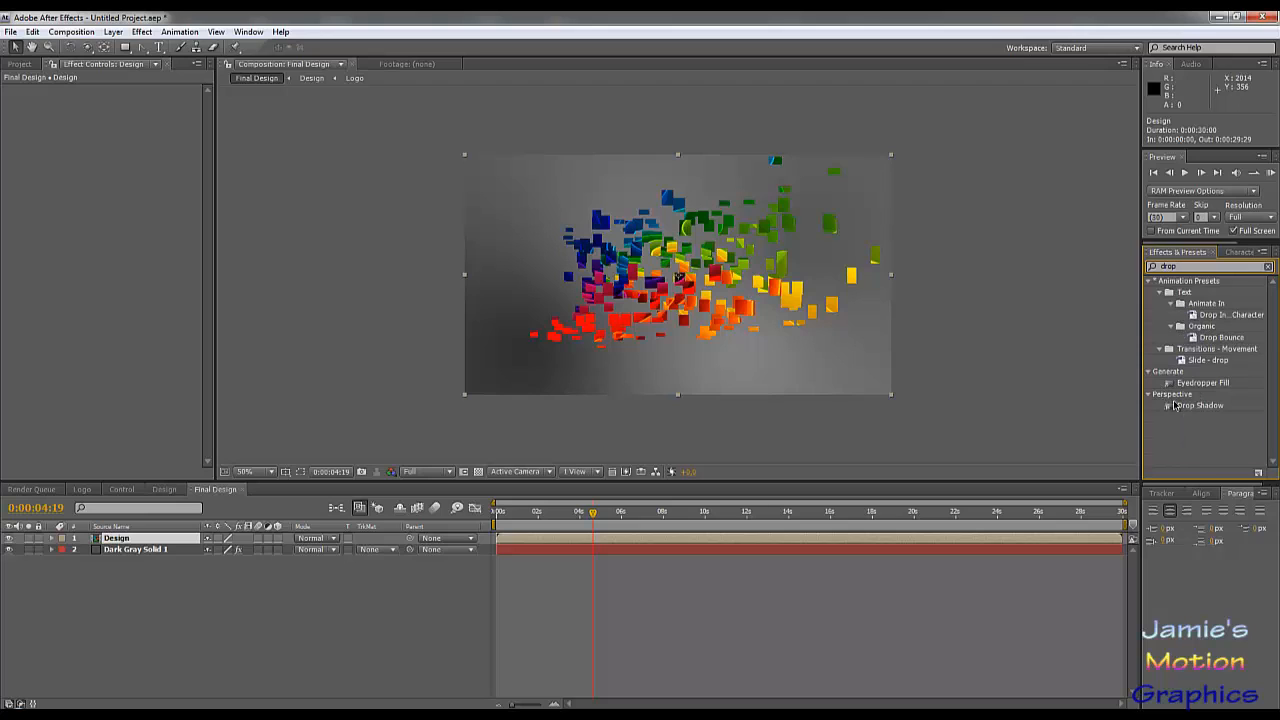
{"action": "left_click_drag", "start_coordinate": [1176, 405], "coordinate": [140, 541]}
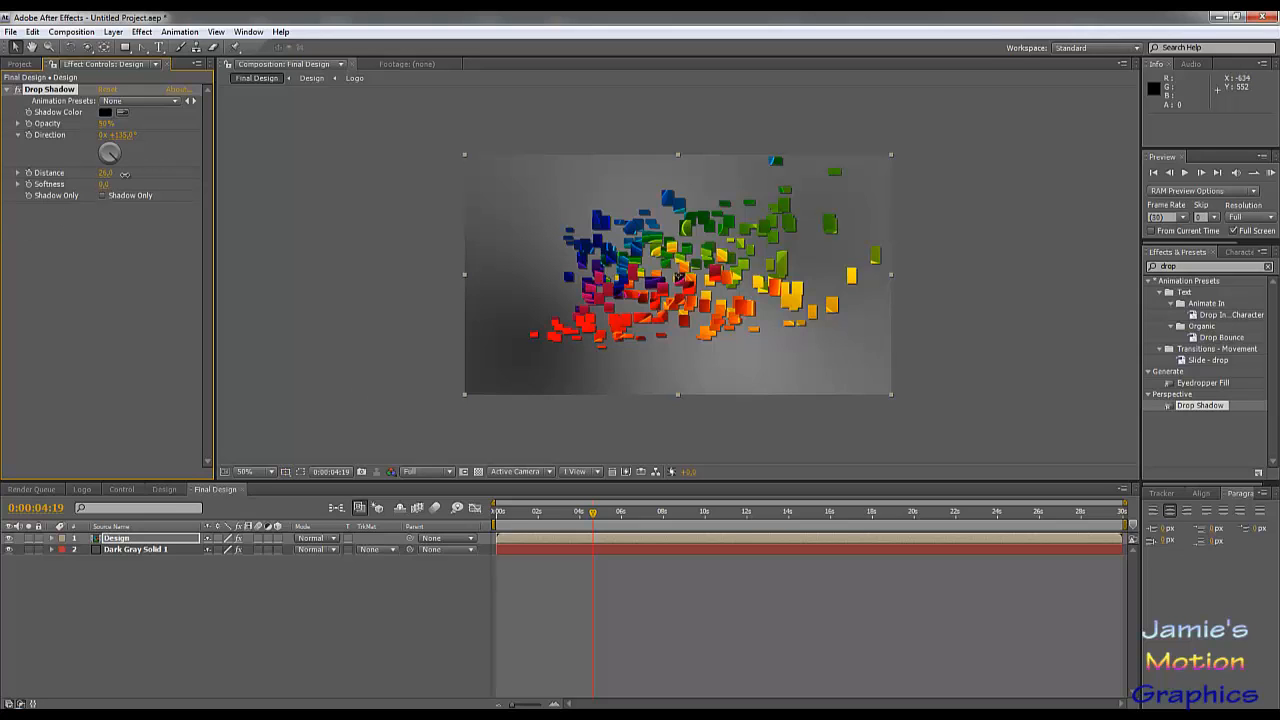
{"action": "mouse_move", "coordinate": [124, 173]}
{"action": "left_mouse_down"}
{"action": "mouse_move", "coordinate": [142, 177]}
{"action": "mouse_move", "coordinate": [132, 180]}
{"action": "left_mouse_up"}
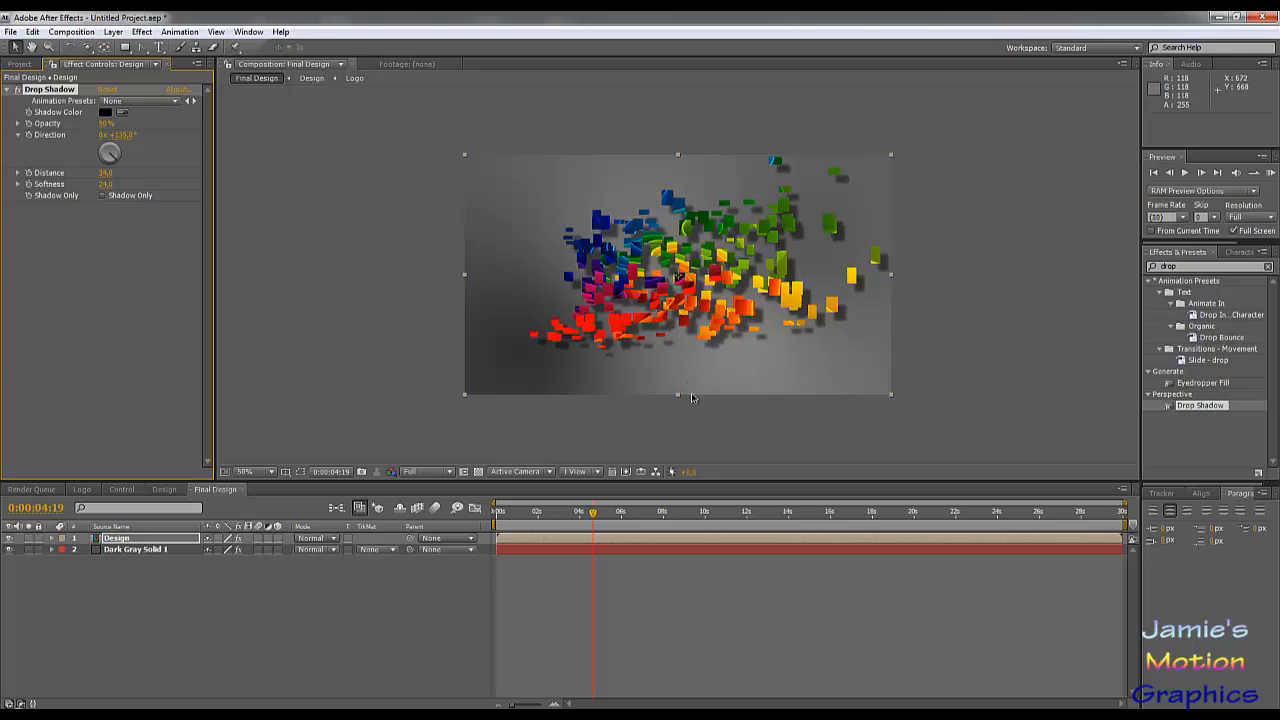
{"action": "left_click", "coordinate": [430, 598]}
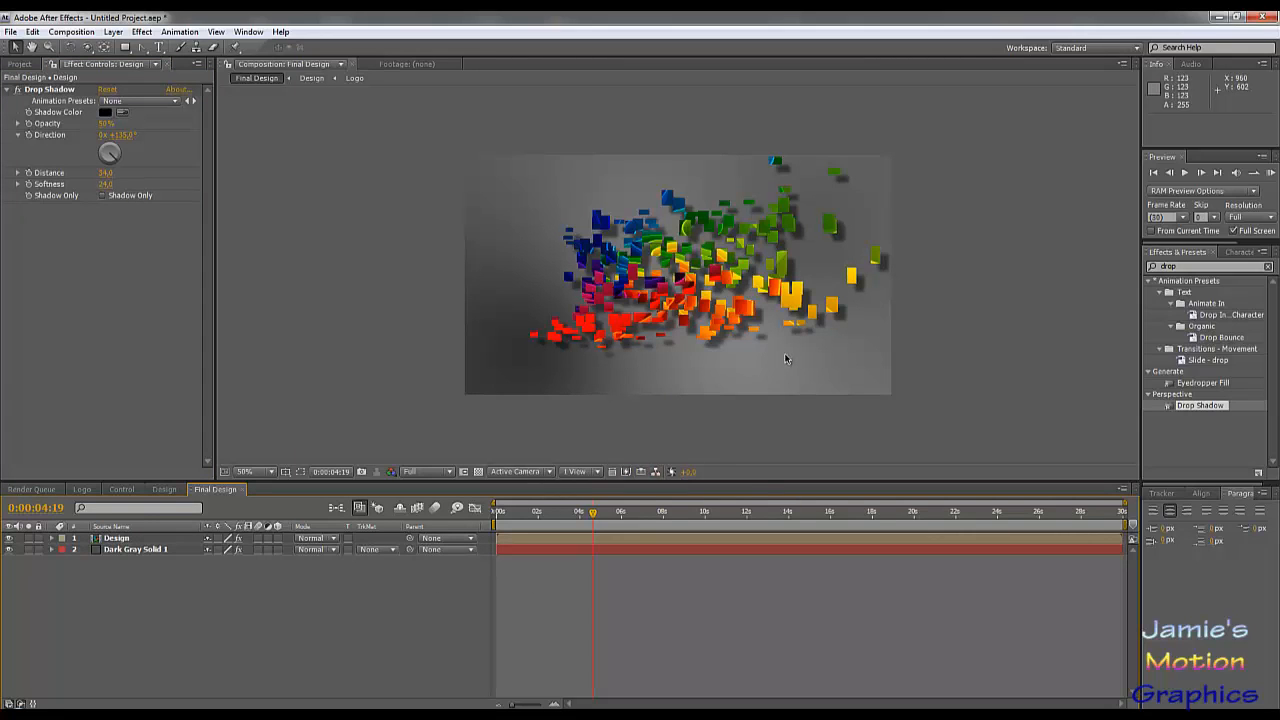
Step: Enable From Current Time and RAM preview the Final Design composition from 0:00:03:29 in full screen
{"action": "left_click_drag", "start_coordinate": [535, 517], "coordinate": [596, 541]}
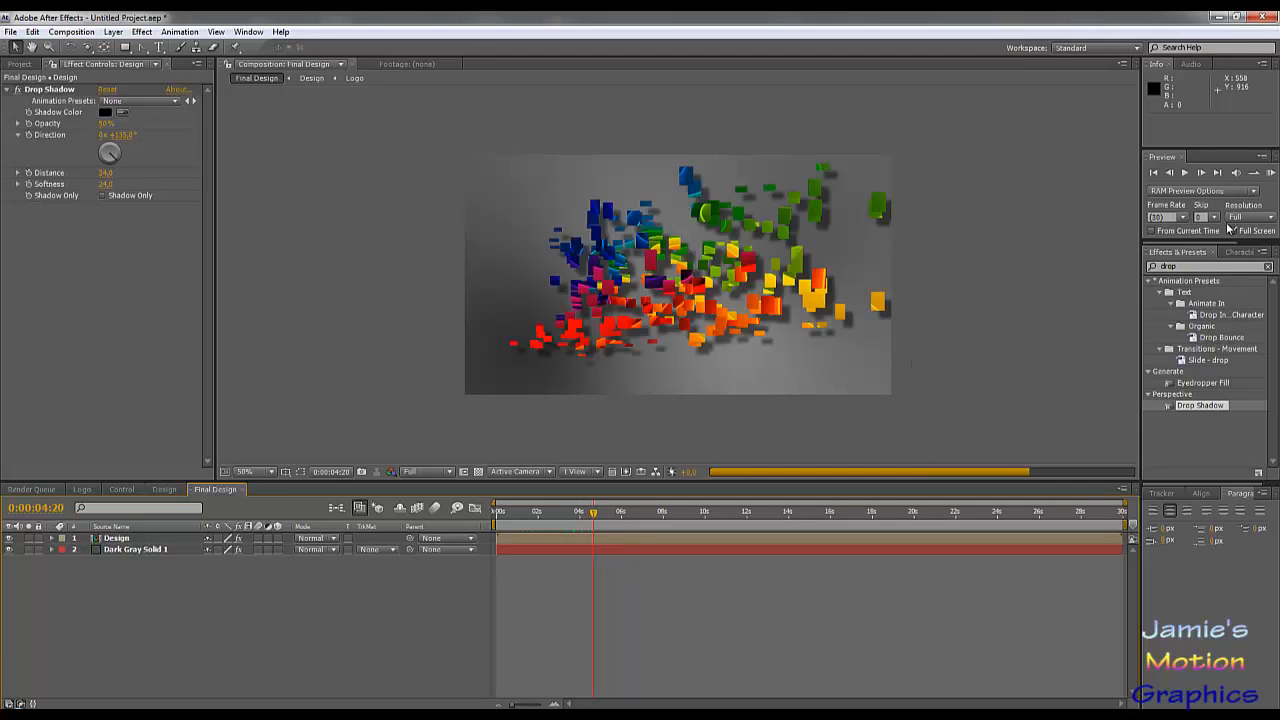
{"action": "scroll", "coordinate": [690, 307], "scroll_direction": "up", "scroll_amount": 1}
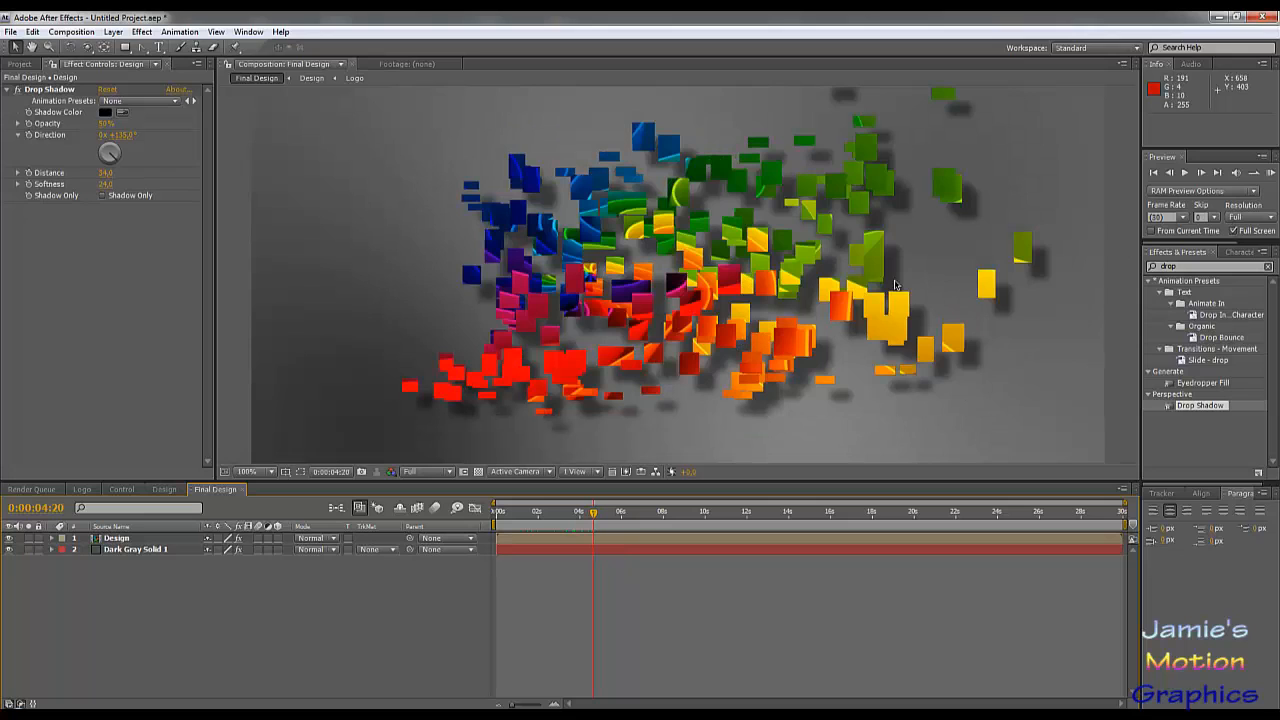
{"action": "left_click", "coordinate": [1151, 232]}
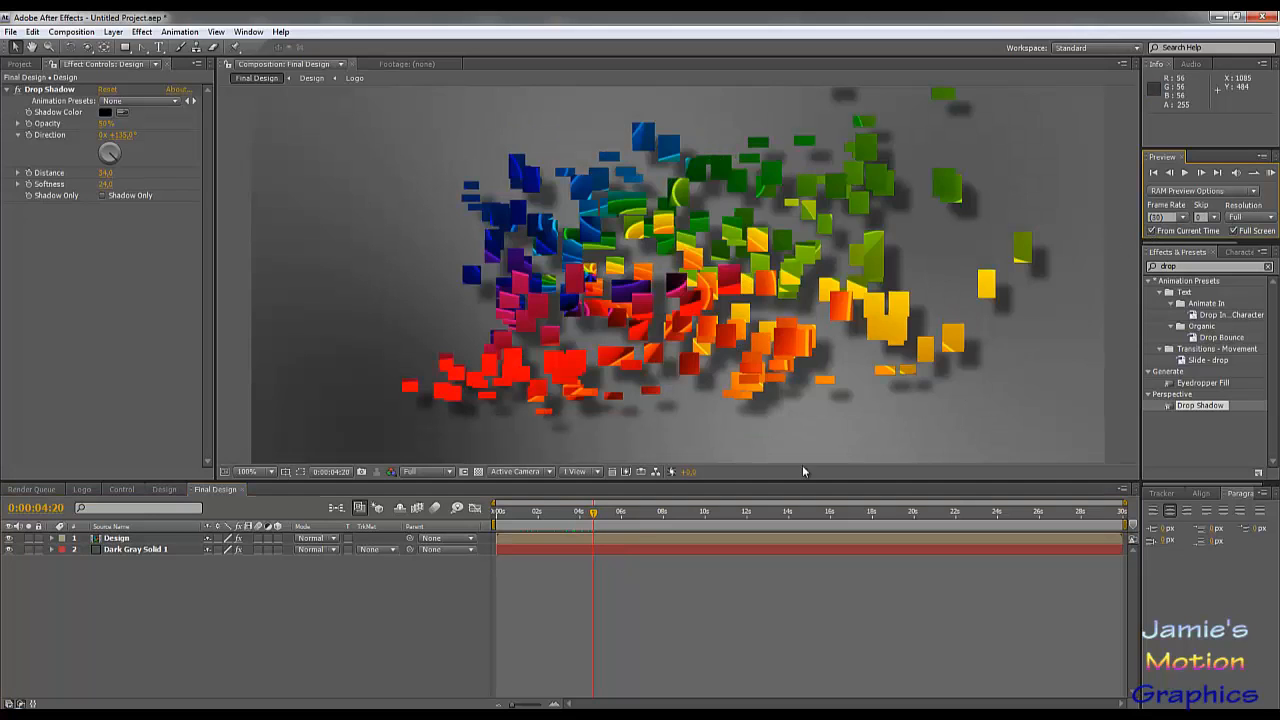
{"action": "left_click", "coordinate": [579, 513]}
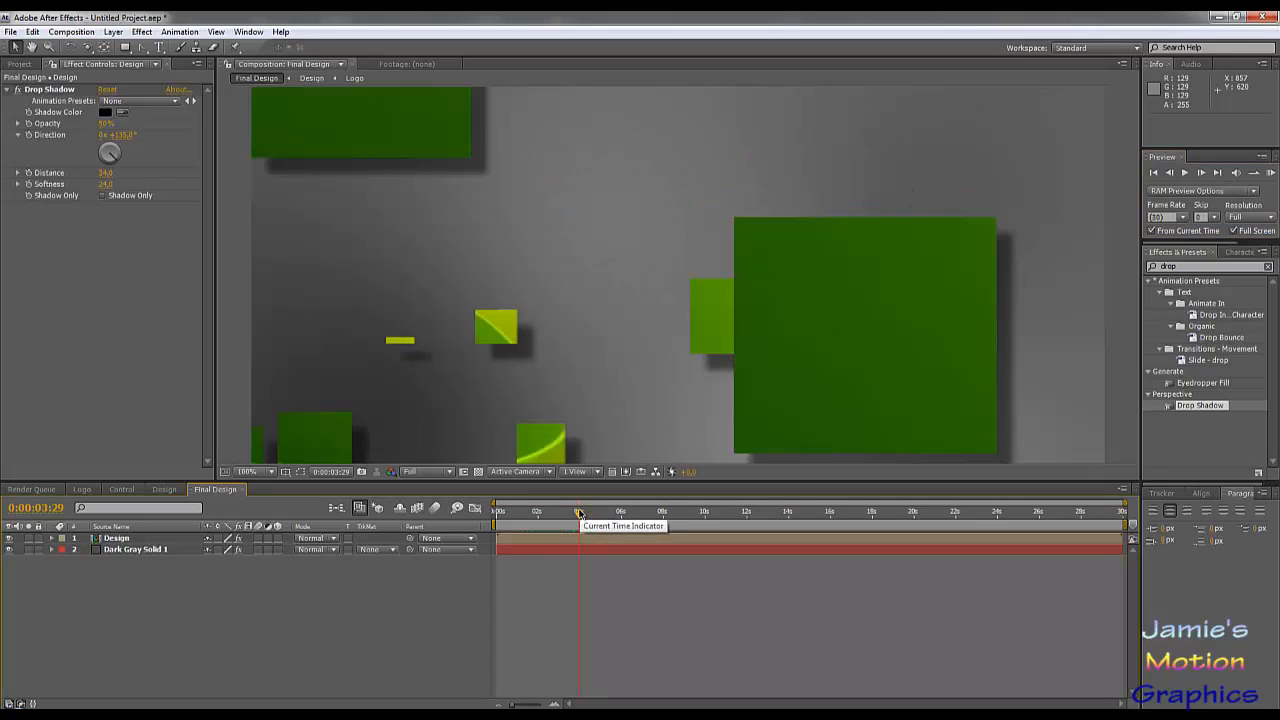
{"action": "key", "text": "KP_0"}
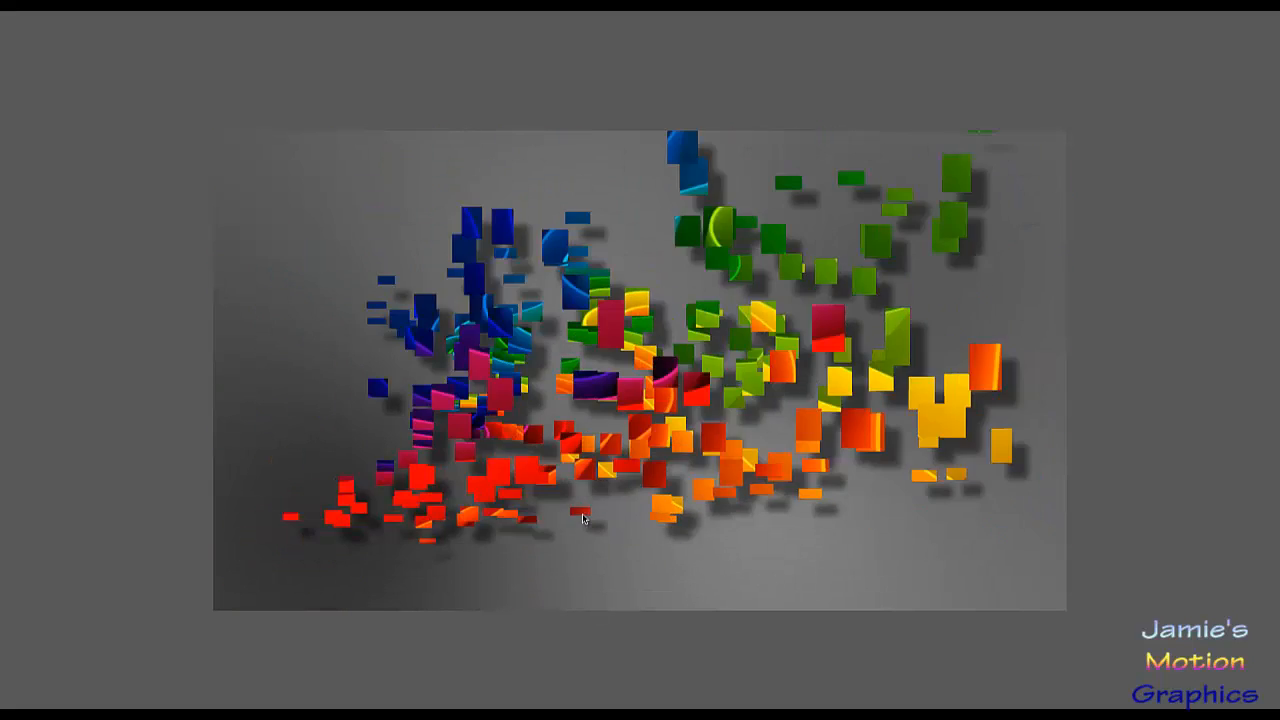
{"action": "key", "text": "space"}
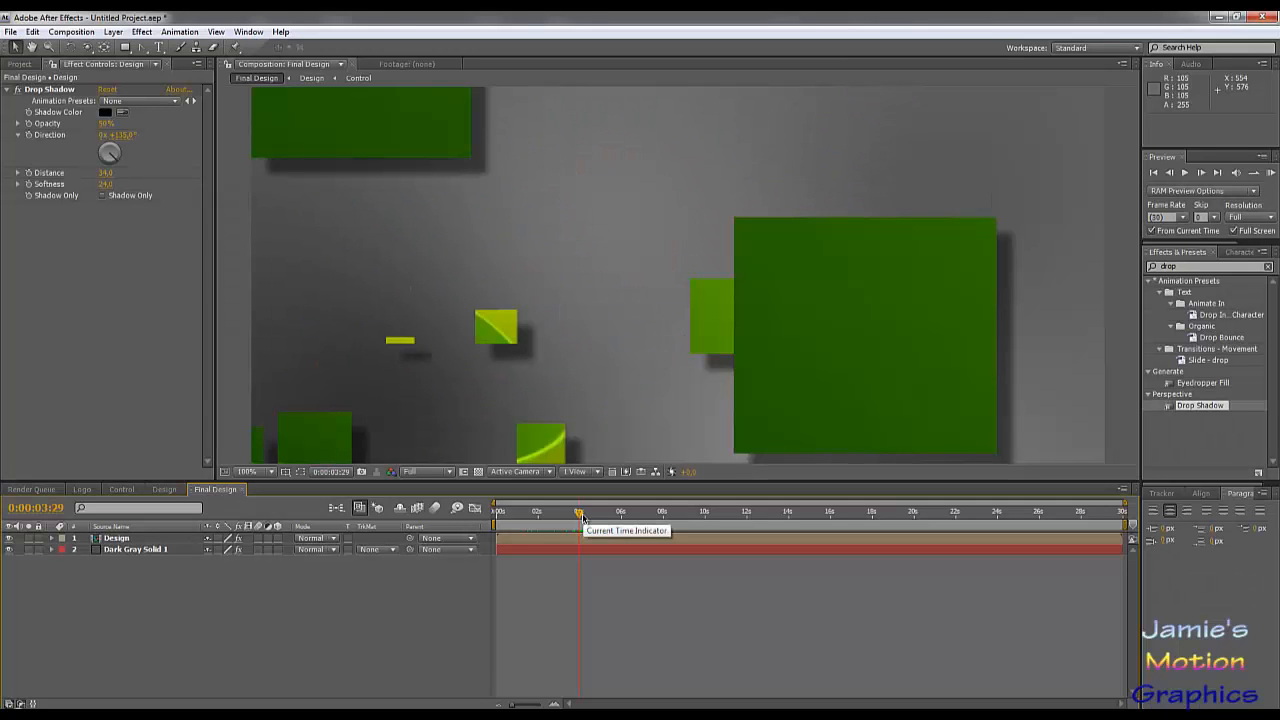
{"action": "key", "text": "space"}
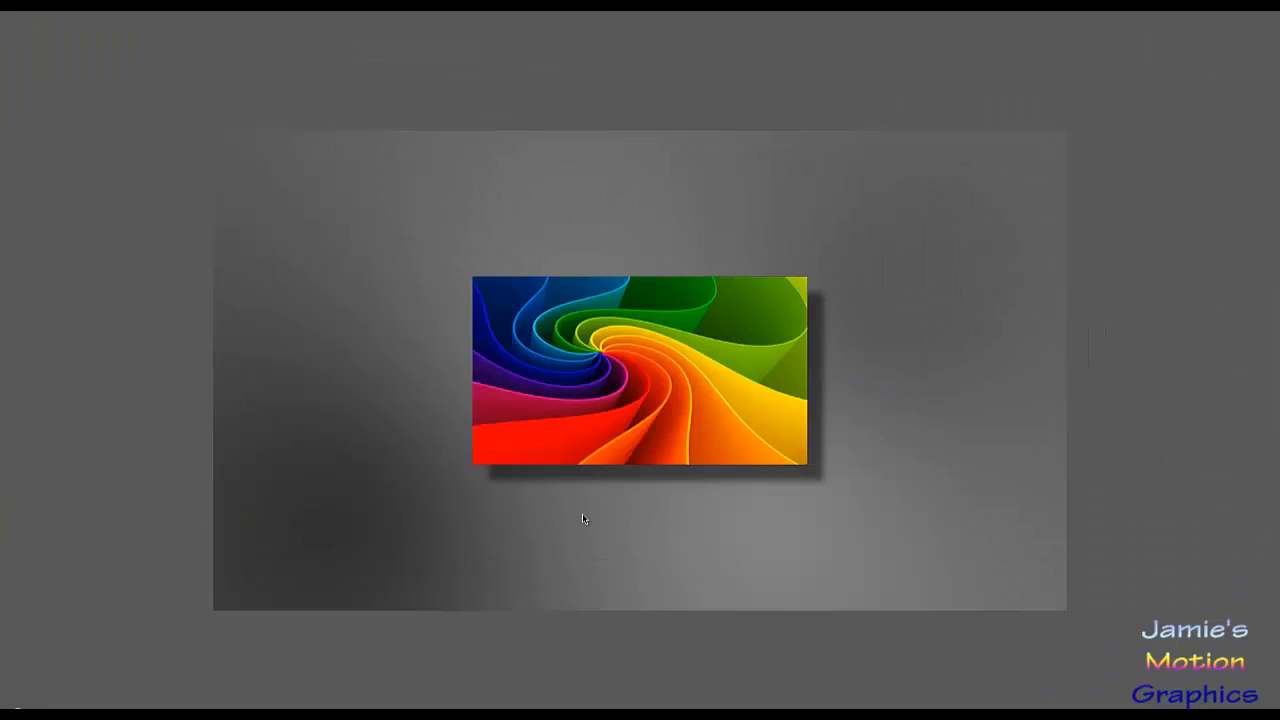
{"action": "key", "text": "space"}
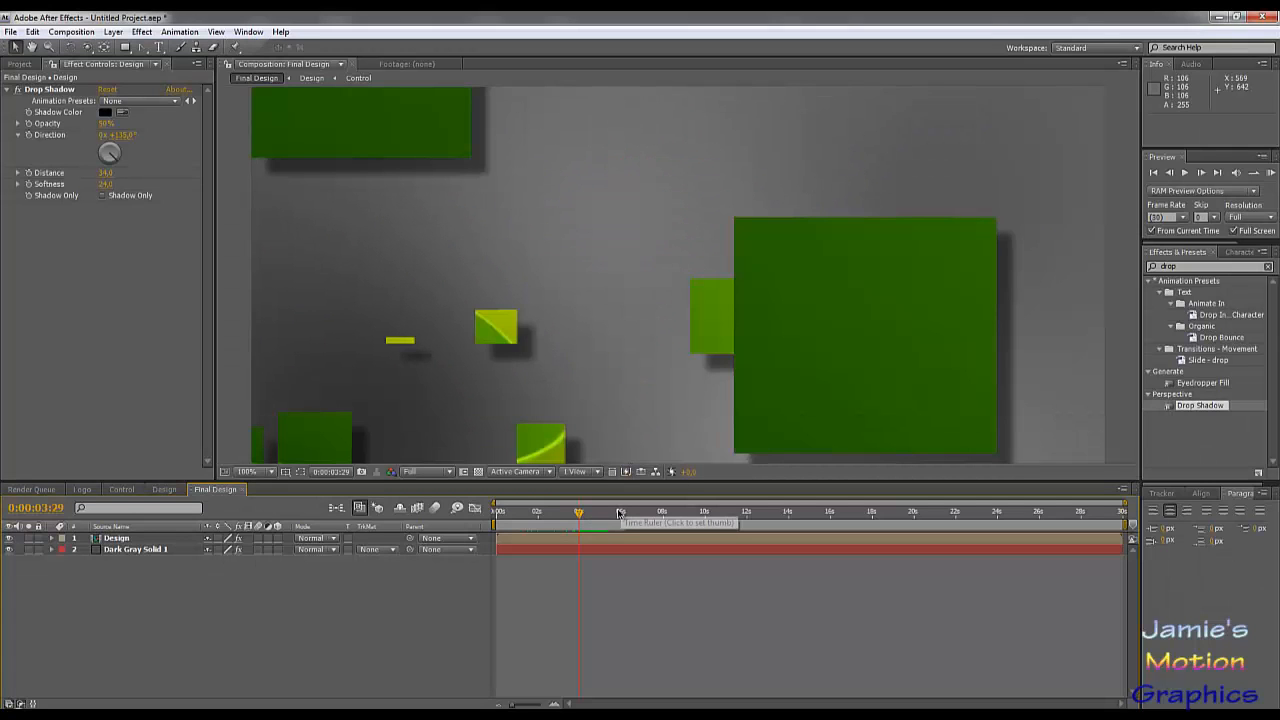
Step: Scrub the Final Design composition from 0:00:03:10 to 0:00:04:17 to examine how the cards enter the frame
{"action": "left_click", "coordinate": [565, 515]}
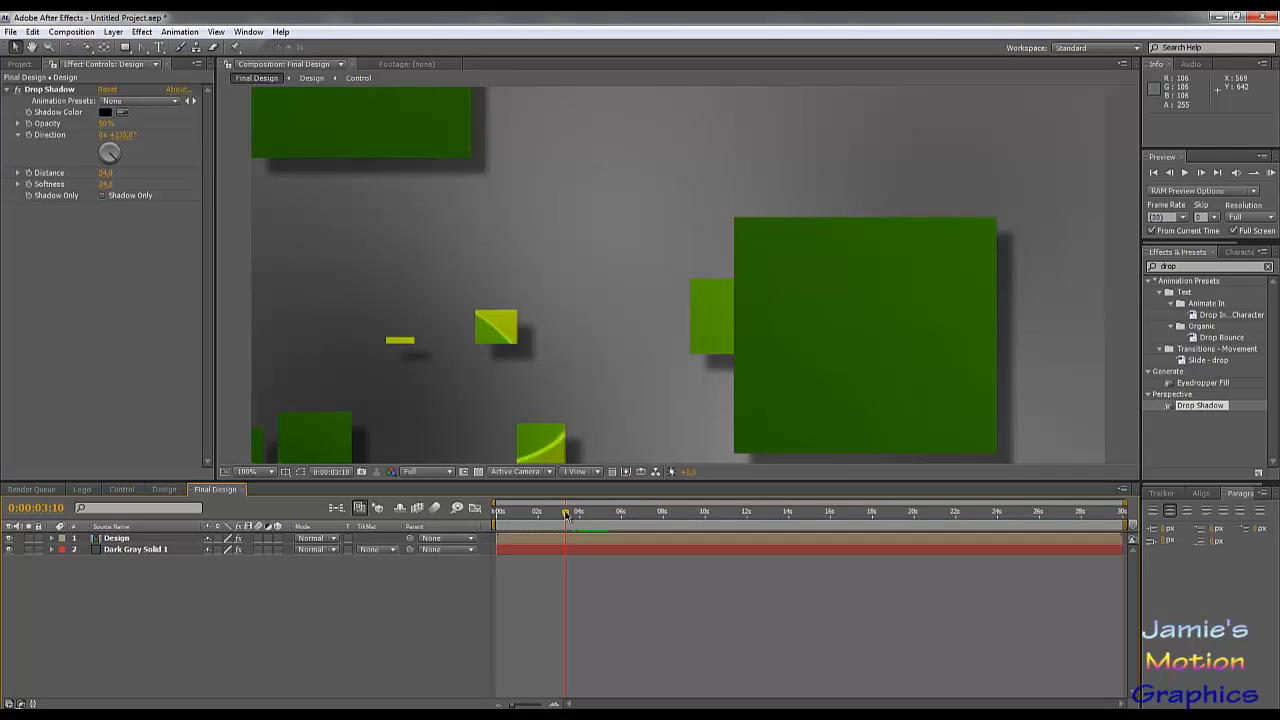
{"action": "scroll", "coordinate": [650, 317], "scroll_direction": "down", "scroll_amount": 2}
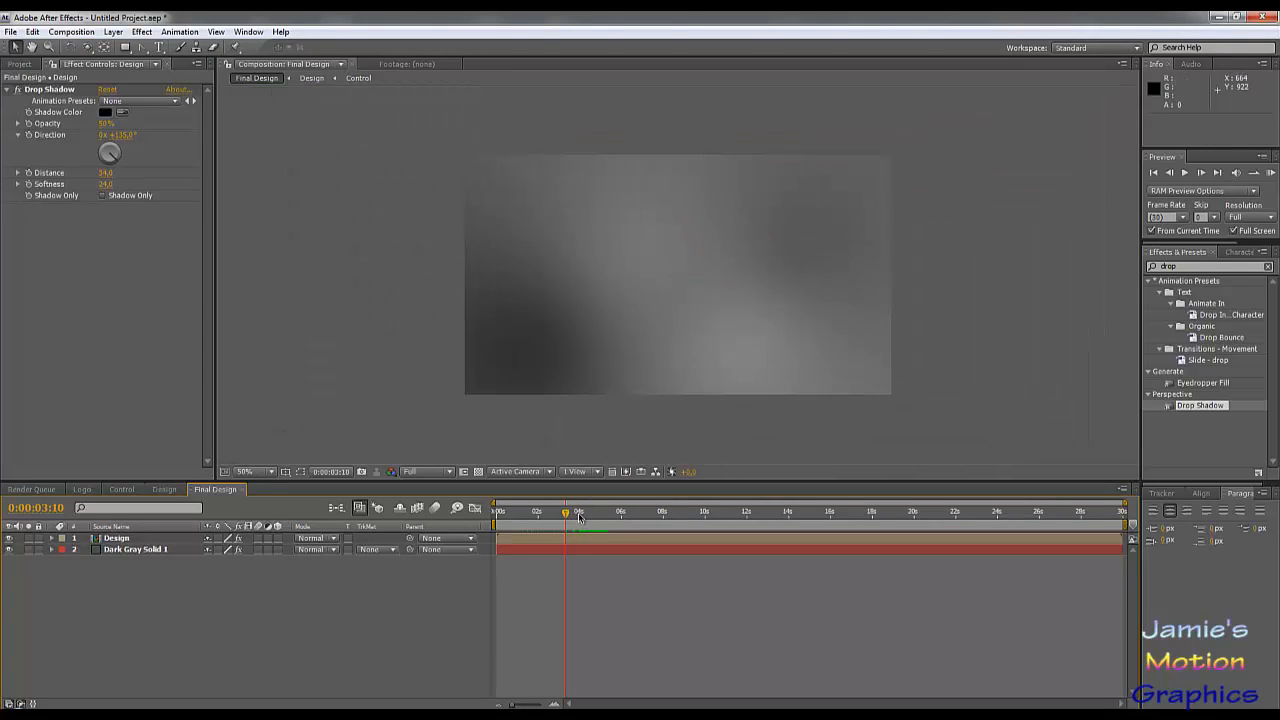
{"action": "left_click_drag", "start_coordinate": [565, 515], "coordinate": [591, 520]}
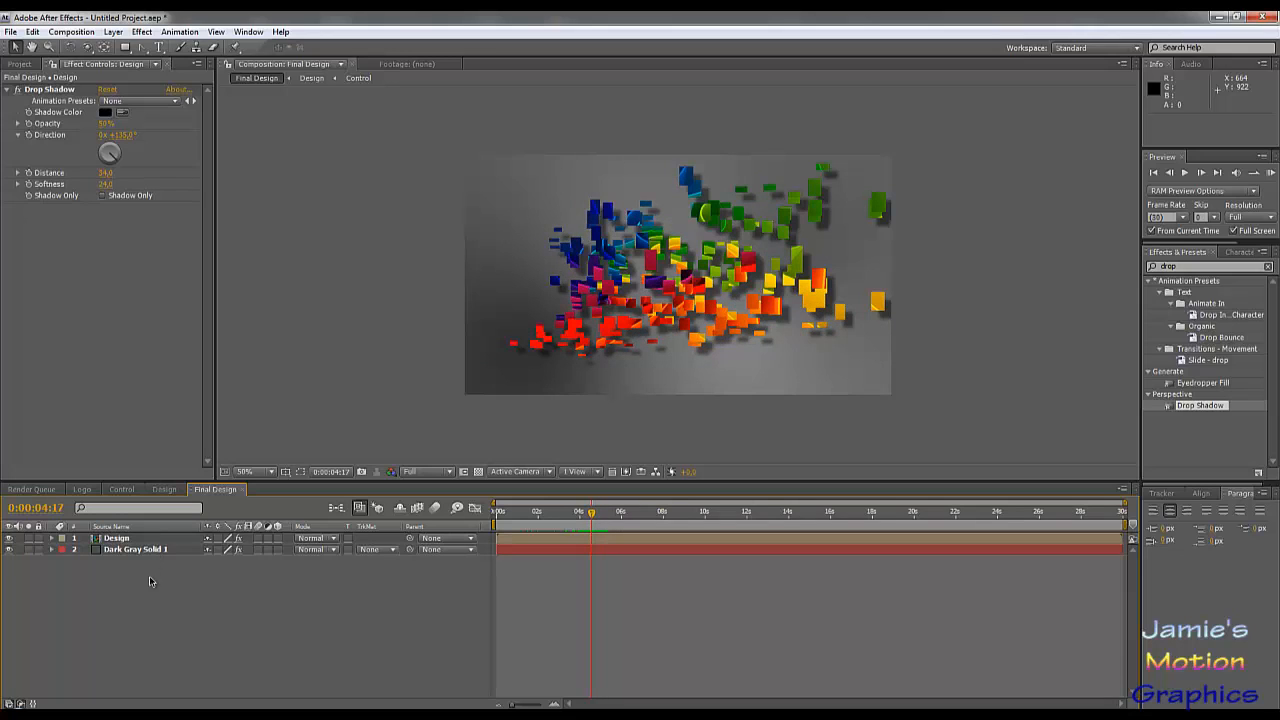
{"action": "left_click_drag", "start_coordinate": [150, 582], "coordinate": [124, 541]}
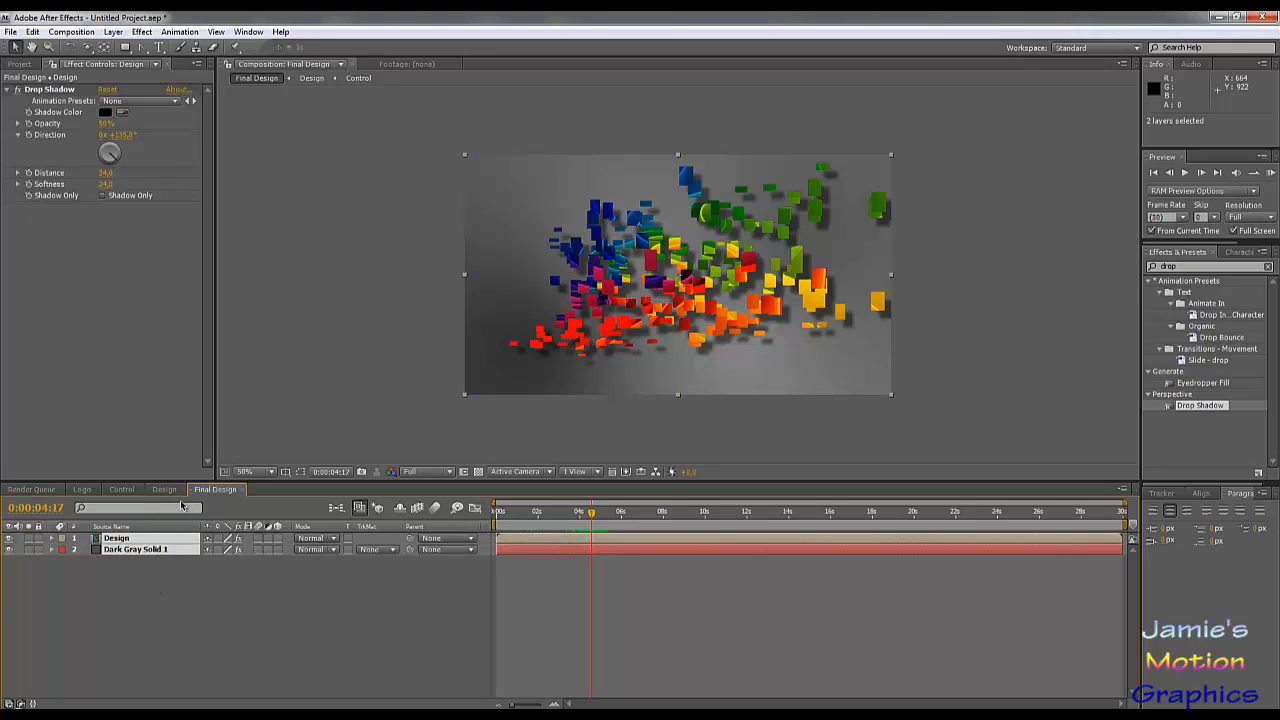
Step: In the Design composition, move the first keyframe of the Logo layer's Card Dance Z Position Multiplier to 0:00:03:00
{"action": "left_click", "coordinate": [165, 489]}
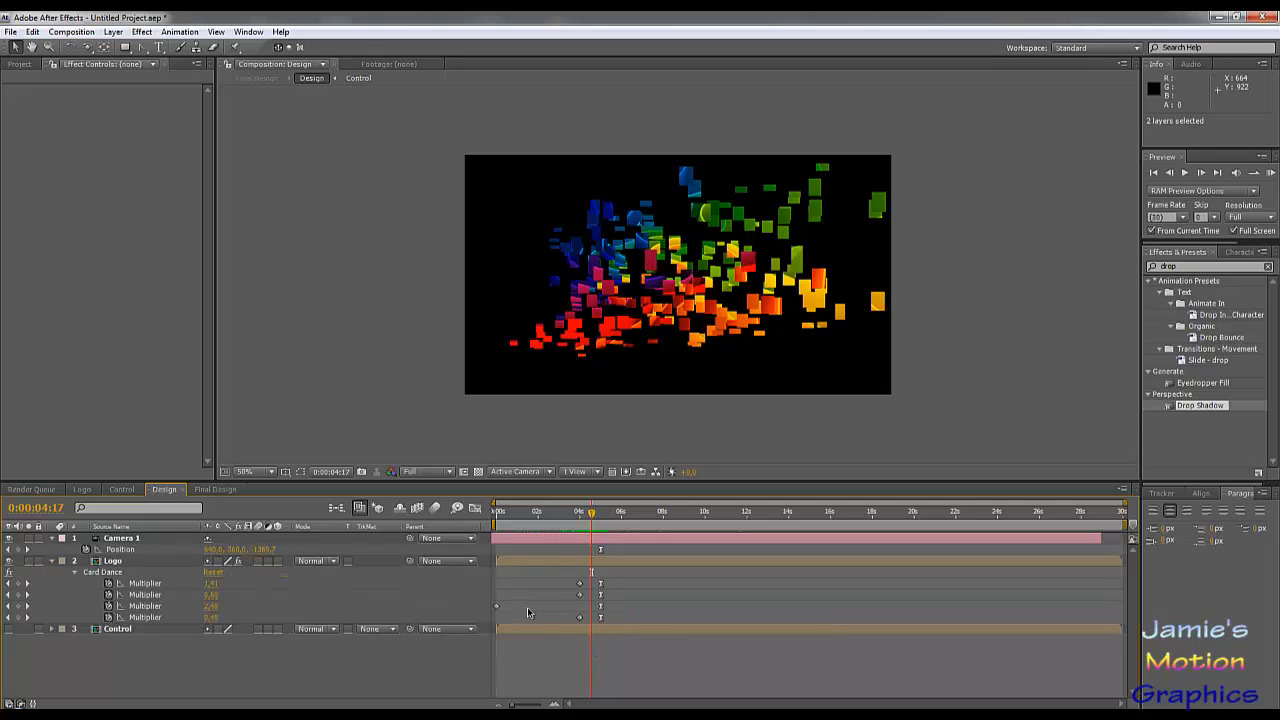
{"action": "left_click_drag", "start_coordinate": [496, 607], "coordinate": [547, 606]}
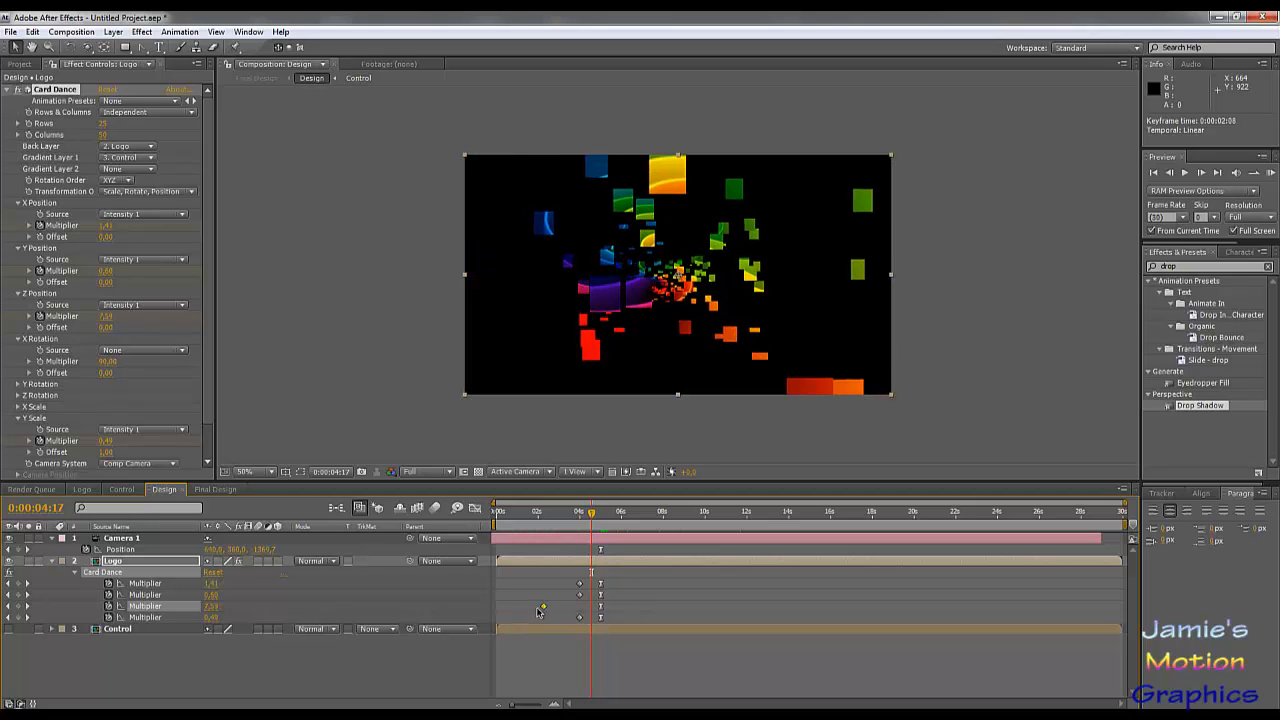
{"action": "left_click", "coordinate": [566, 514]}
{"action": "left_click_drag", "start_coordinate": [565, 518], "coordinate": [598, 545]}
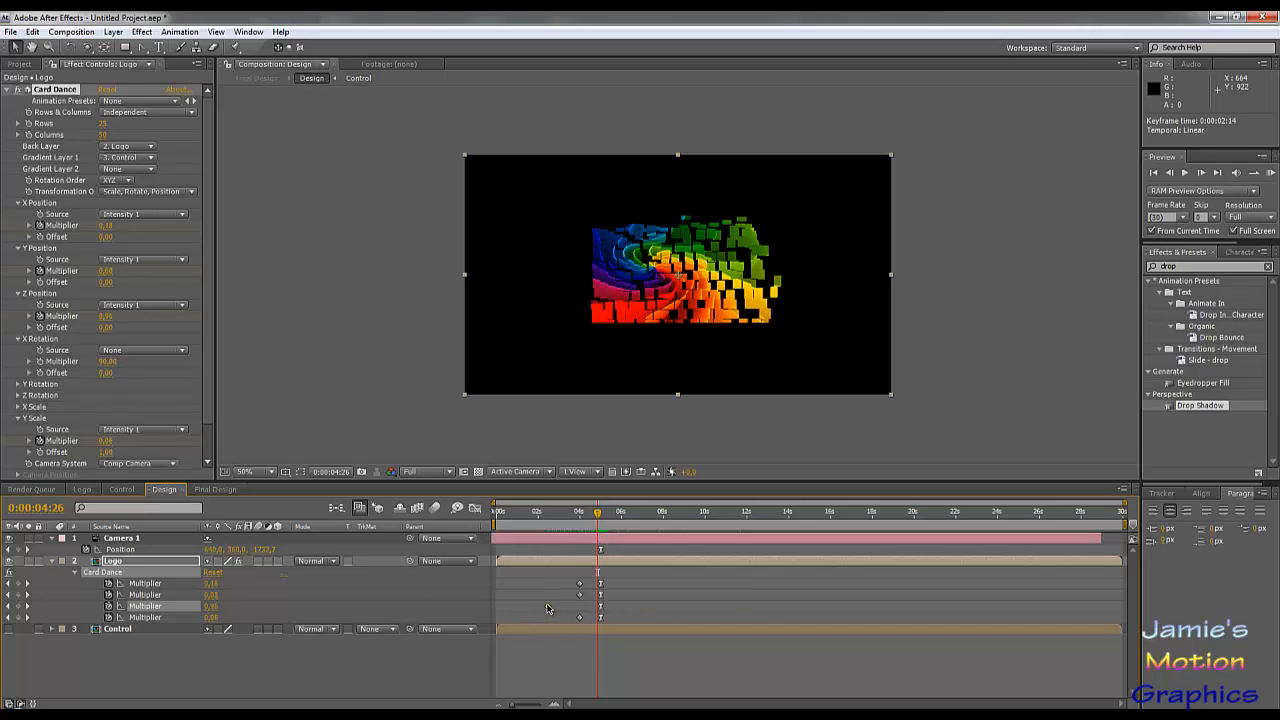
{"action": "left_click_drag", "start_coordinate": [547, 609], "coordinate": [559, 612]}
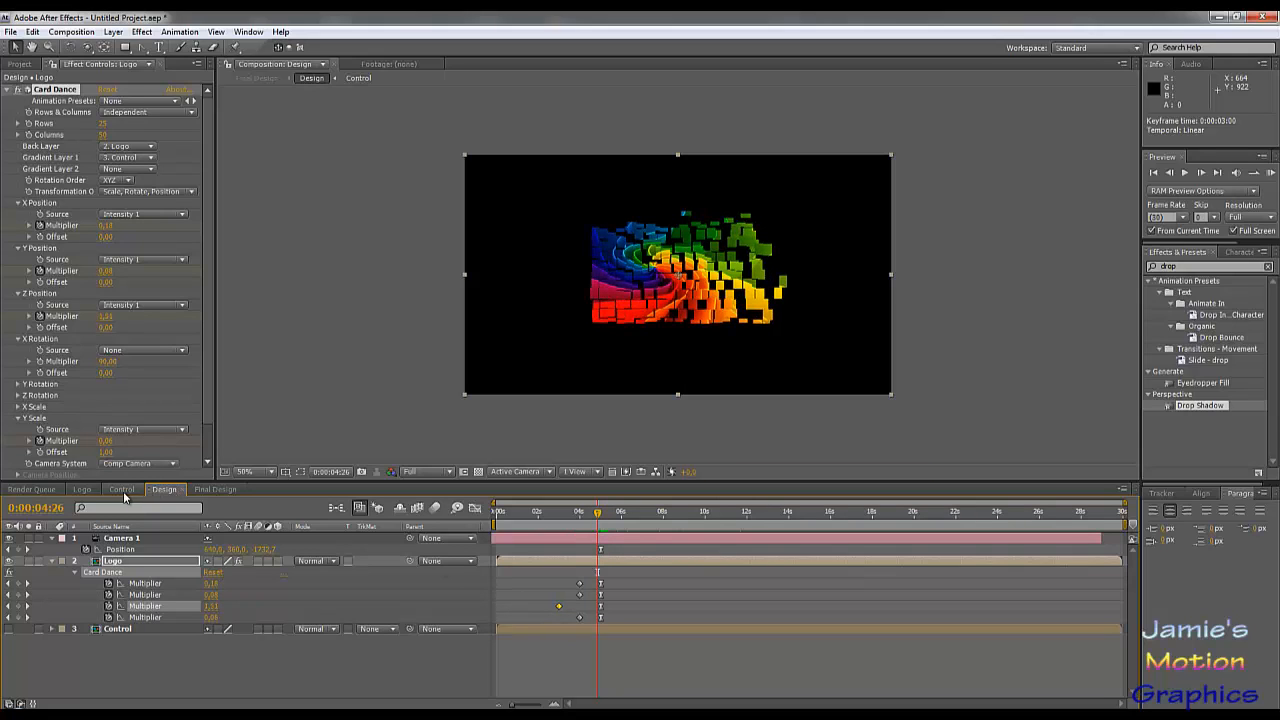
Step: Turn off Invert in the Fractal Noise effect of White Solid 1 in the Control composition
{"action": "left_click", "coordinate": [122, 489]}
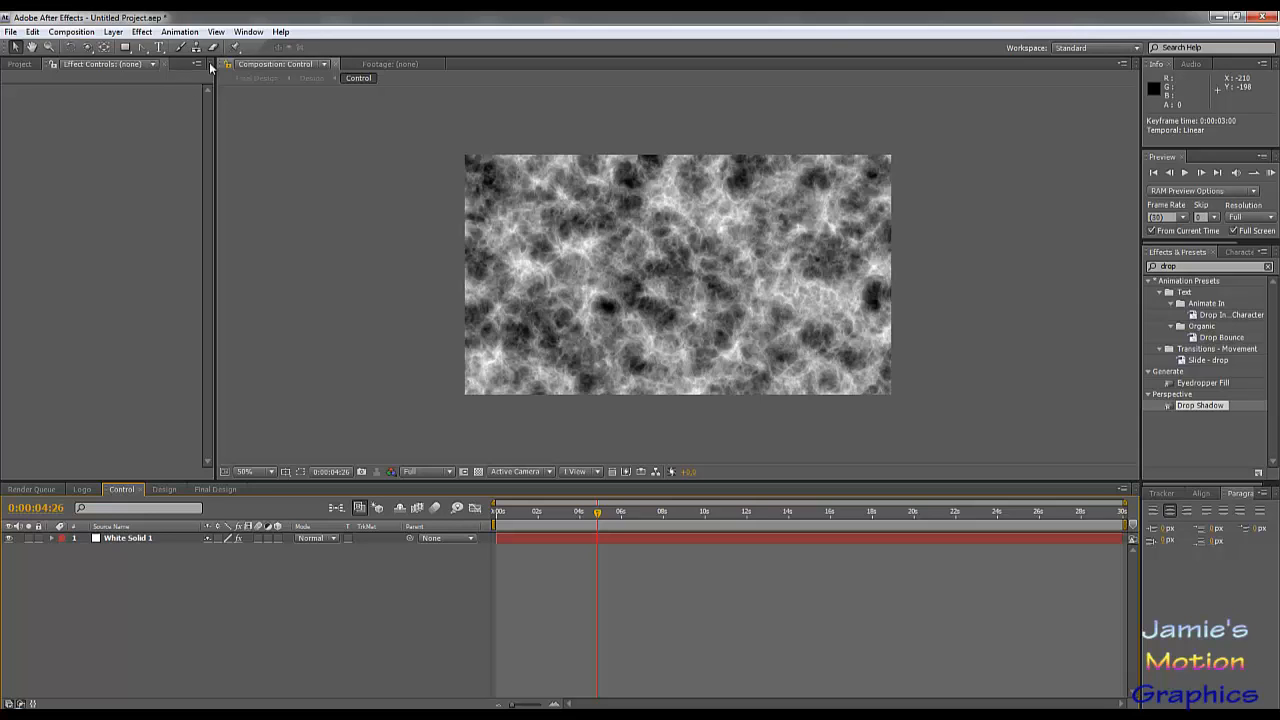
{"action": "left_click", "coordinate": [128, 540]}
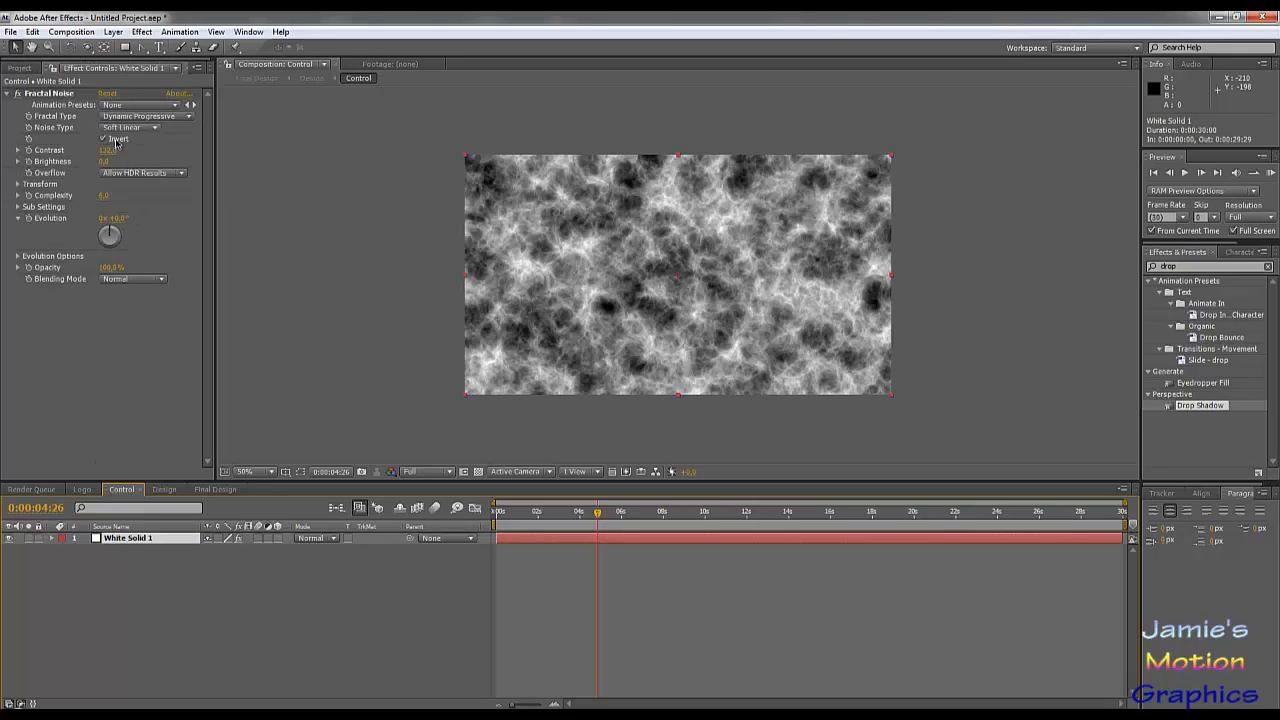
{"action": "left_click", "coordinate": [104, 139]}
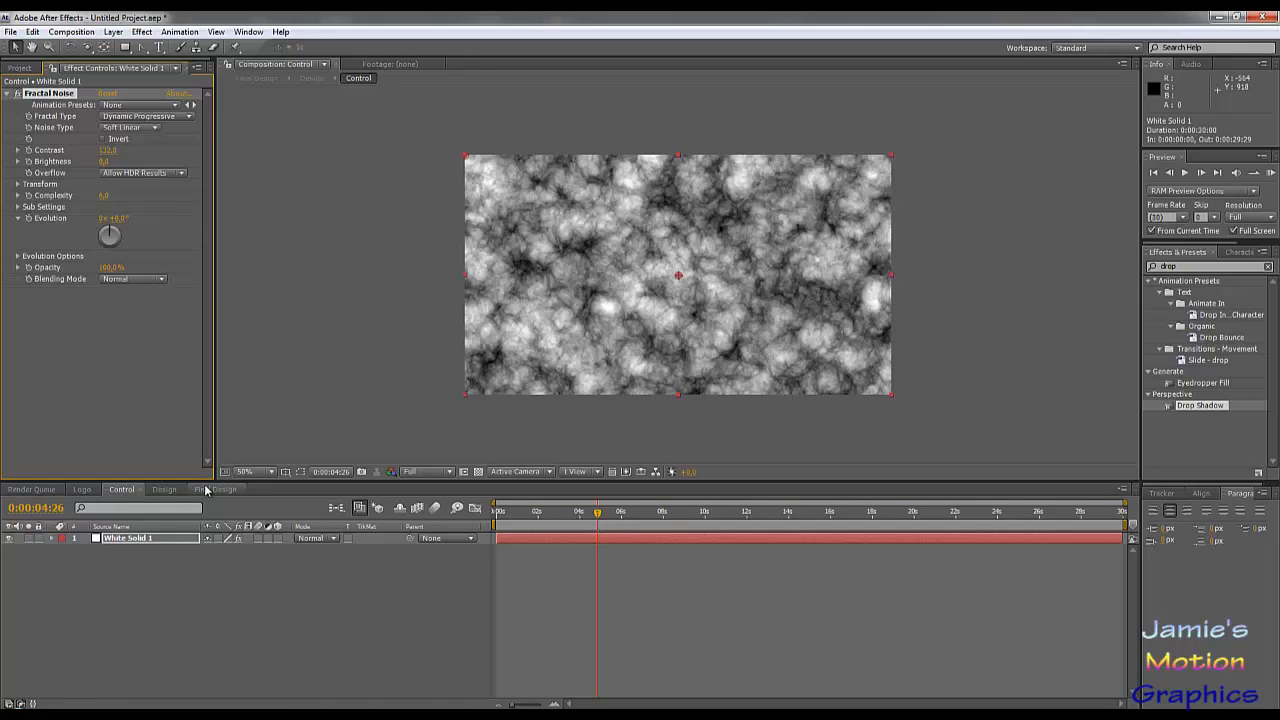
Step: Scrub the Final Design composition between 0:00:02:18 and 0:00:08:01 to examine how the cards scatter and assemble with the non-inverted noise
{"action": "left_click", "coordinate": [206, 490]}
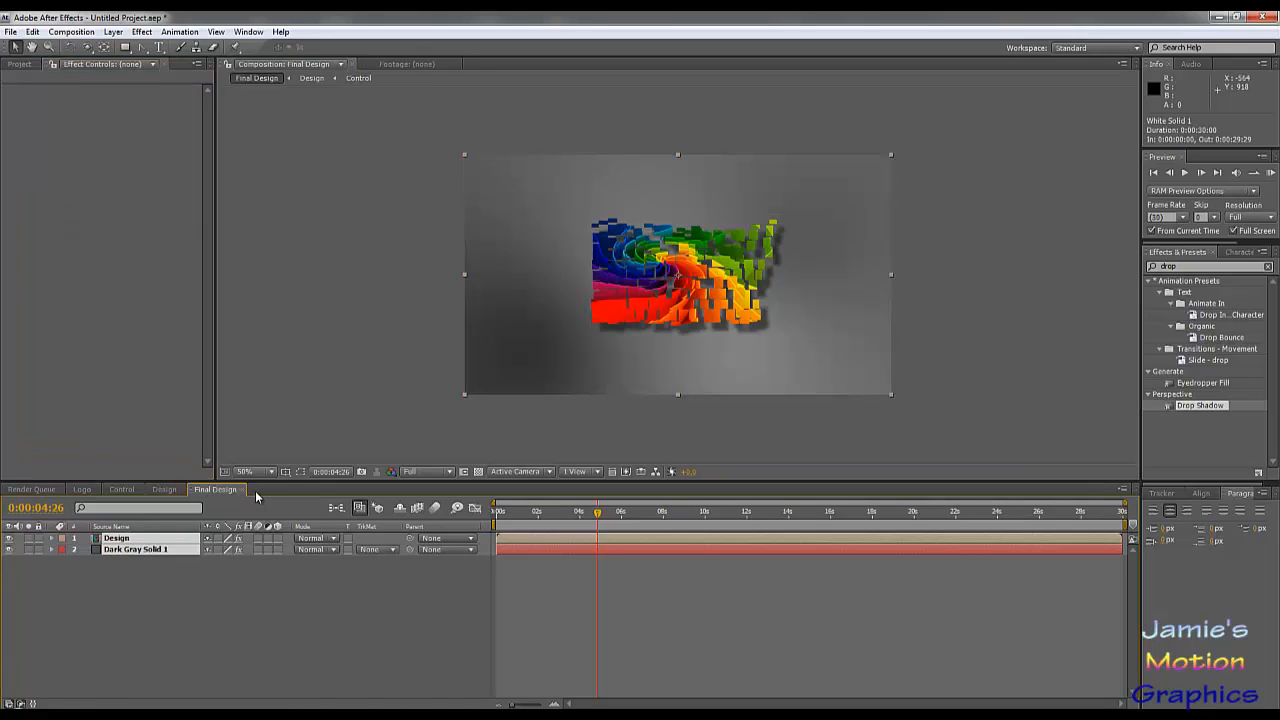
{"action": "left_click", "coordinate": [550, 512]}
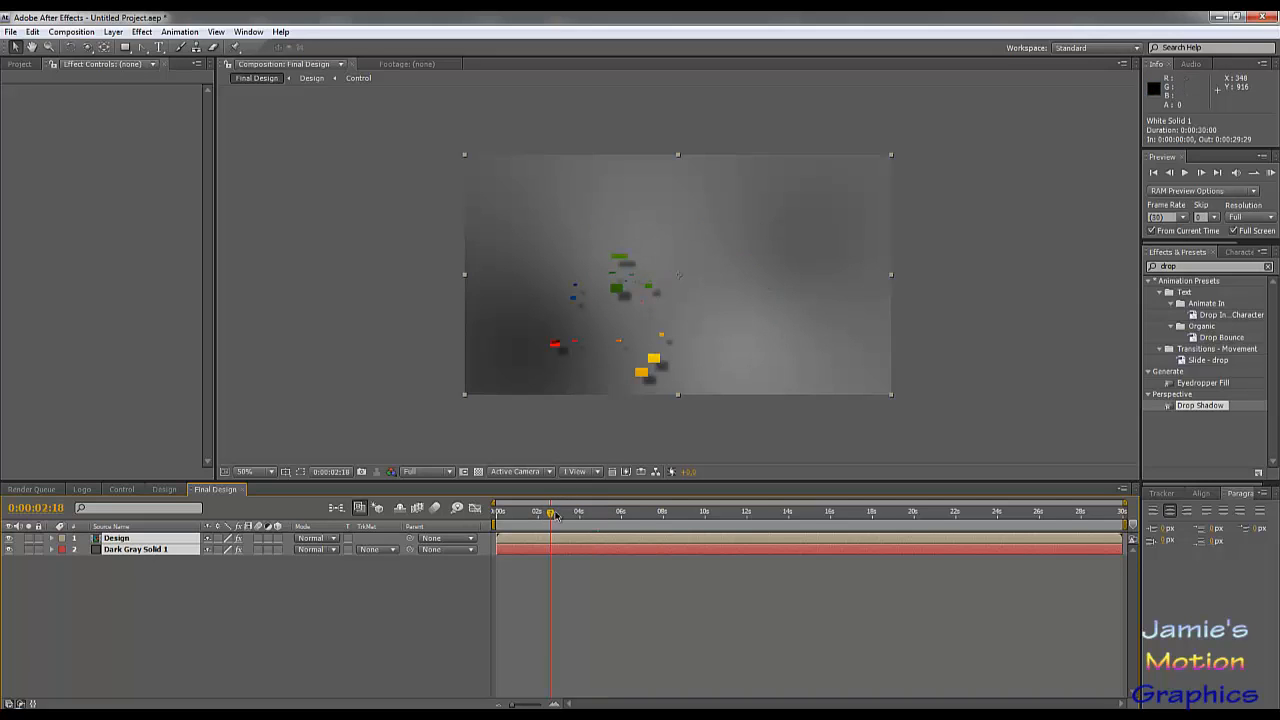
{"action": "left_click_drag", "start_coordinate": [564, 516], "coordinate": [637, 514]}
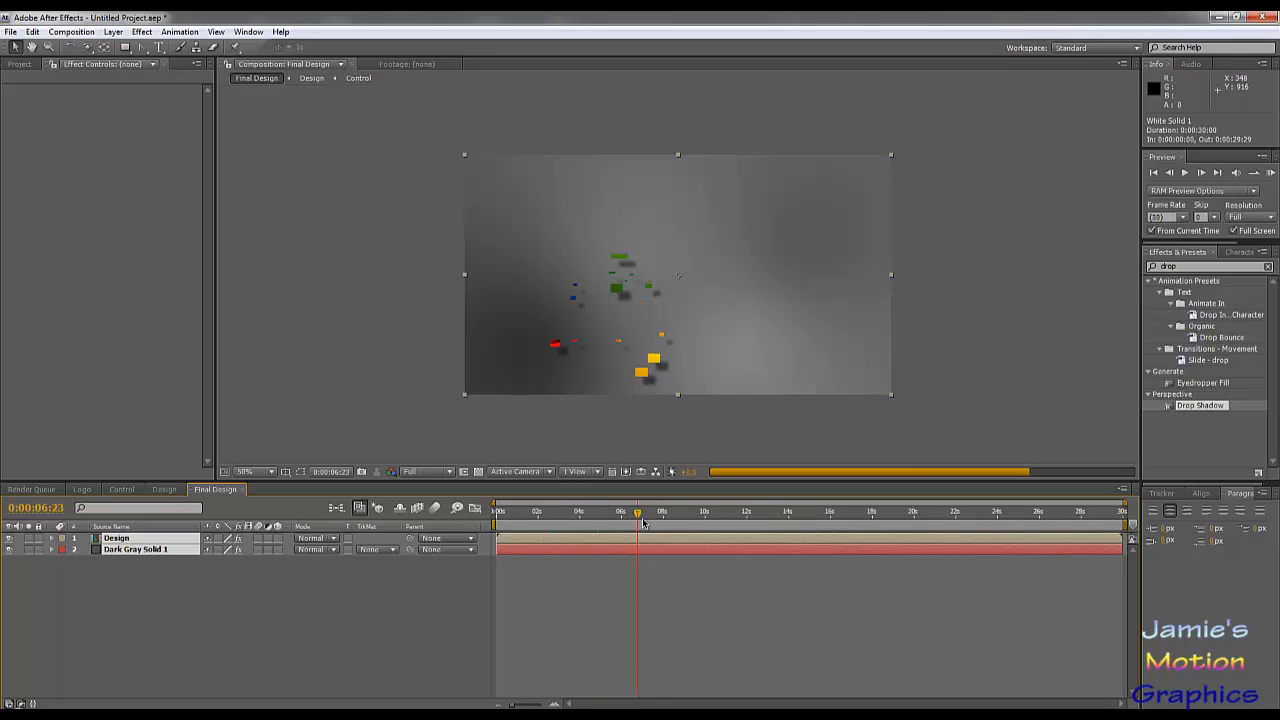
{"action": "left_click", "coordinate": [664, 513]}
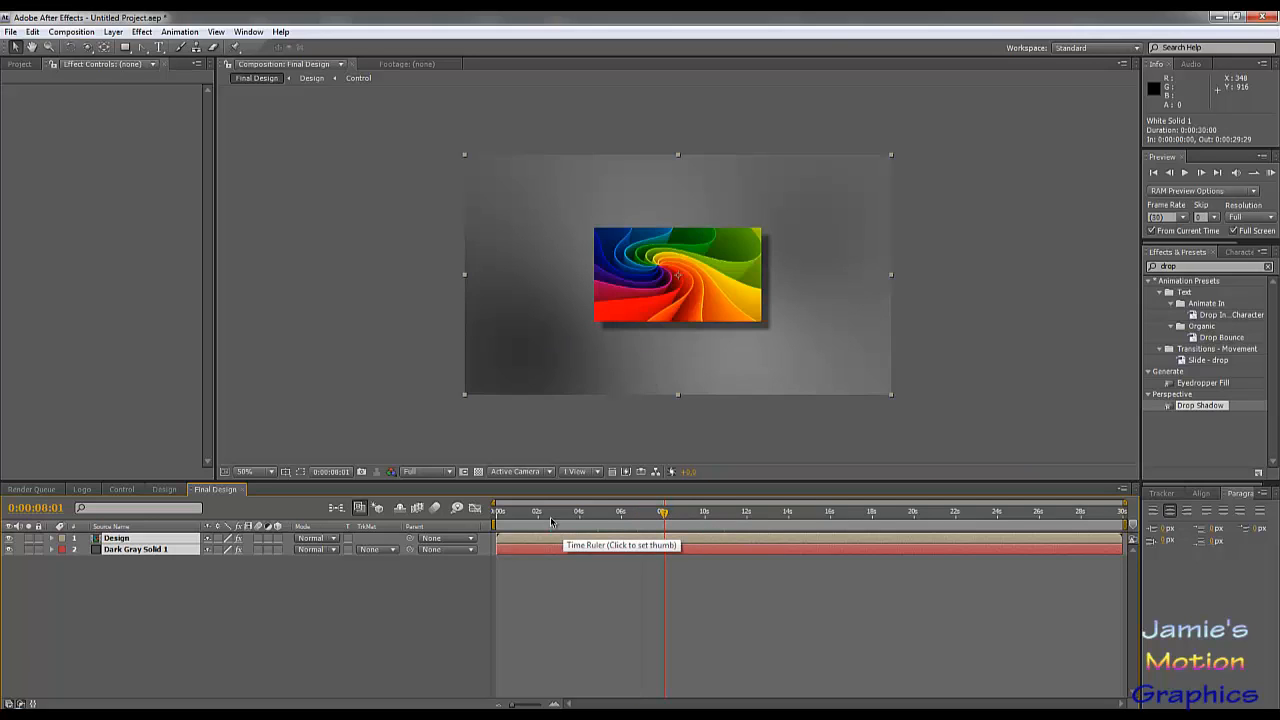
{"action": "left_click", "coordinate": [610, 516]}
{"action": "left_click", "coordinate": [561, 515]}
{"action": "left_click", "coordinate": [551, 515]}
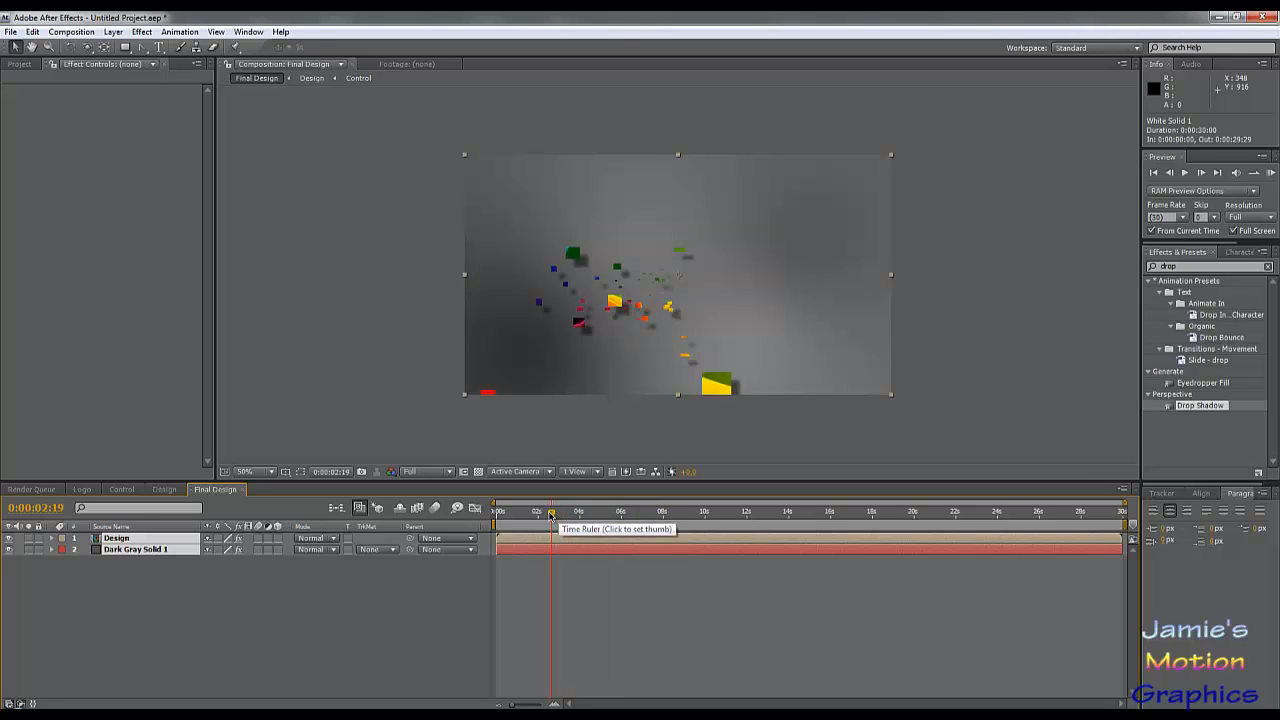
{"action": "left_click", "coordinate": [577, 515]}
{"action": "left_click", "coordinate": [596, 516]}
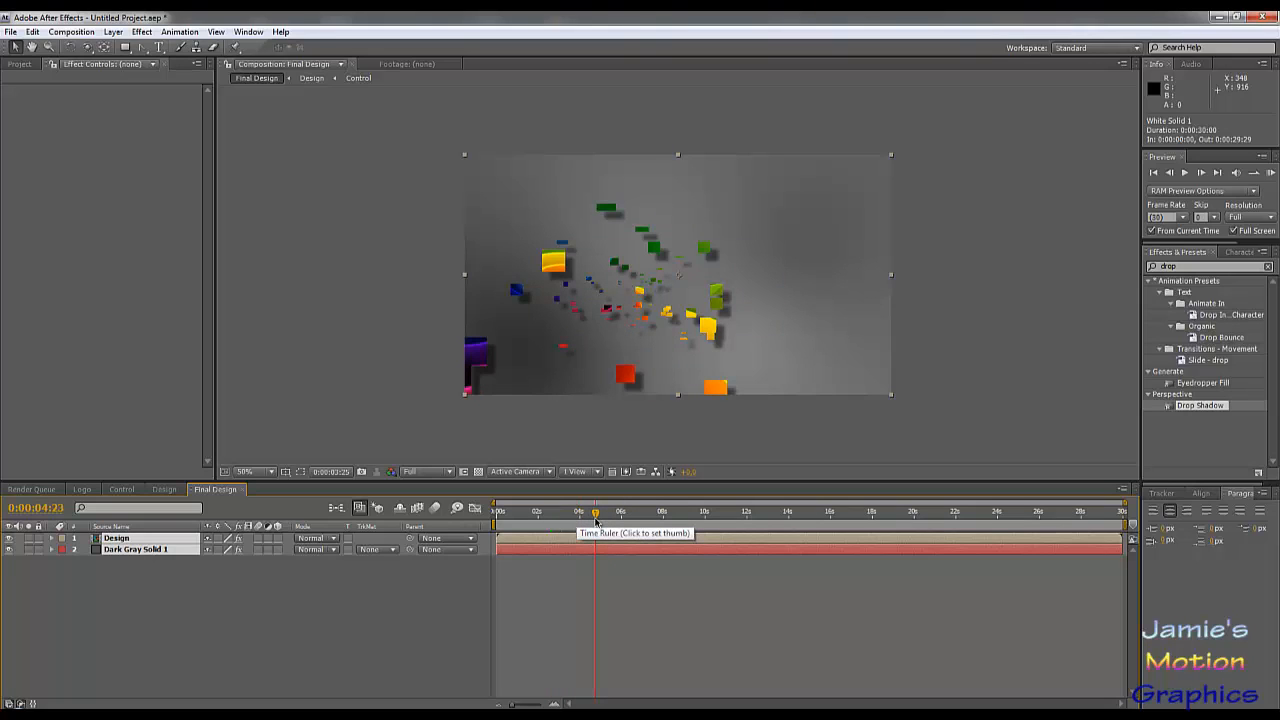
{"action": "left_click", "coordinate": [617, 516]}
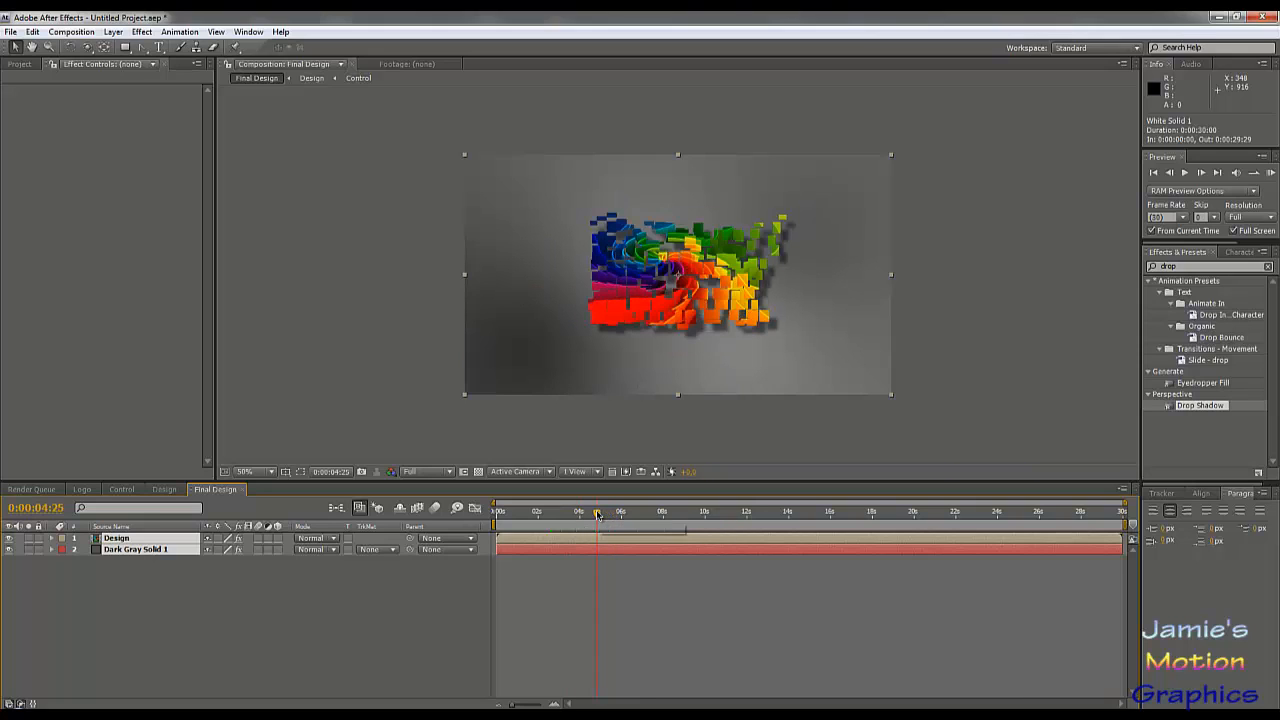
{"action": "left_click", "coordinate": [587, 515]}
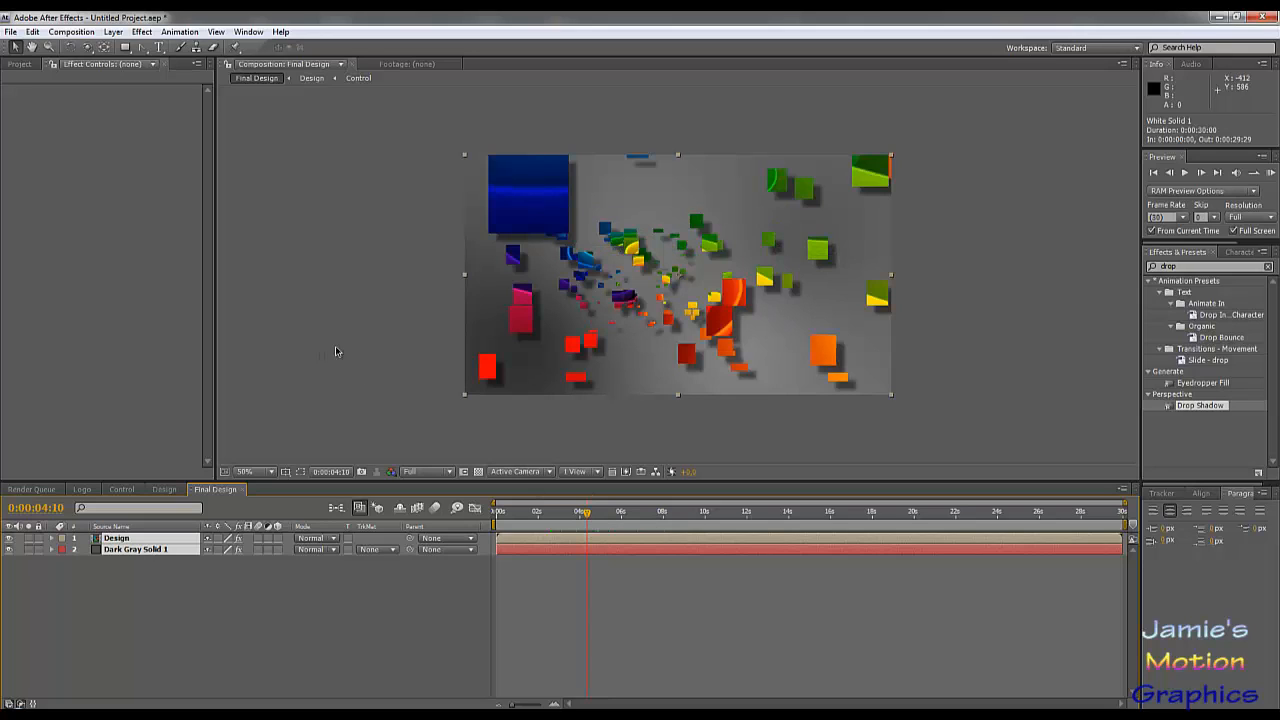
{"action": "left_click_drag", "start_coordinate": [577, 514], "coordinate": [560, 514]}
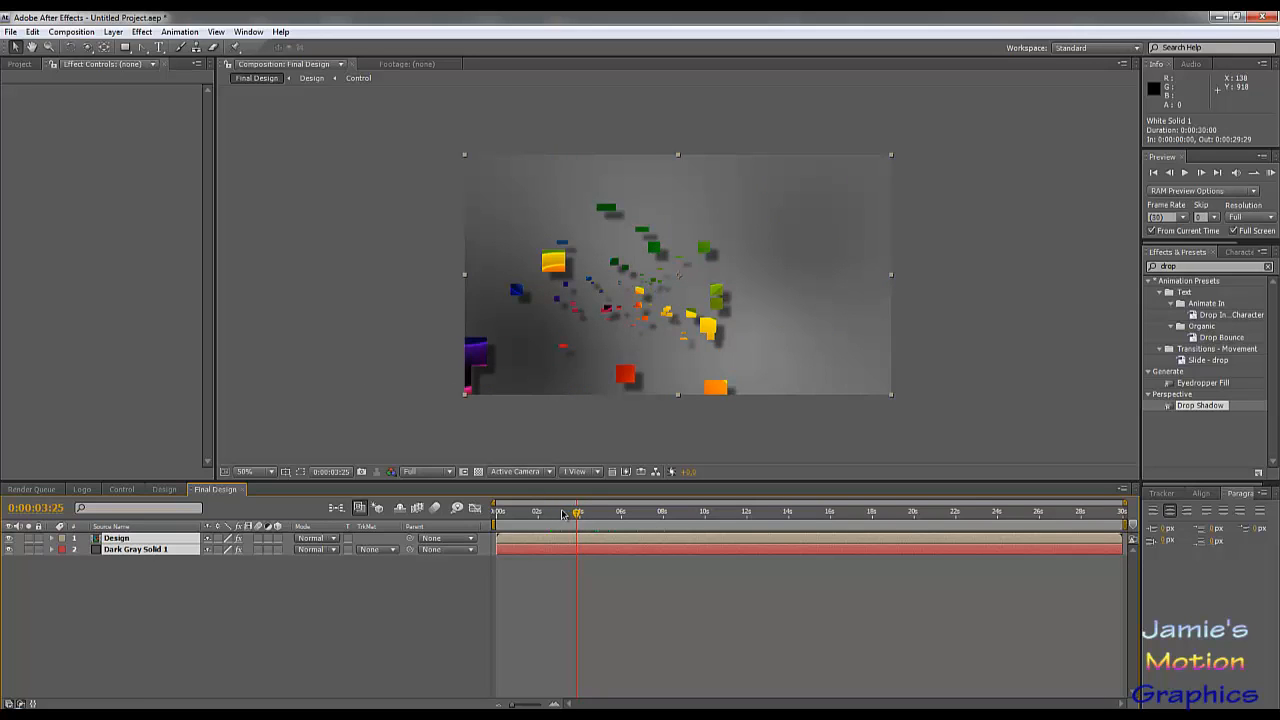
Step: Adjust the Fractal Noise contrast of White Solid 1 in the Control composition, trying 120 and settling on 150
{"action": "left_click", "coordinate": [124, 490]}
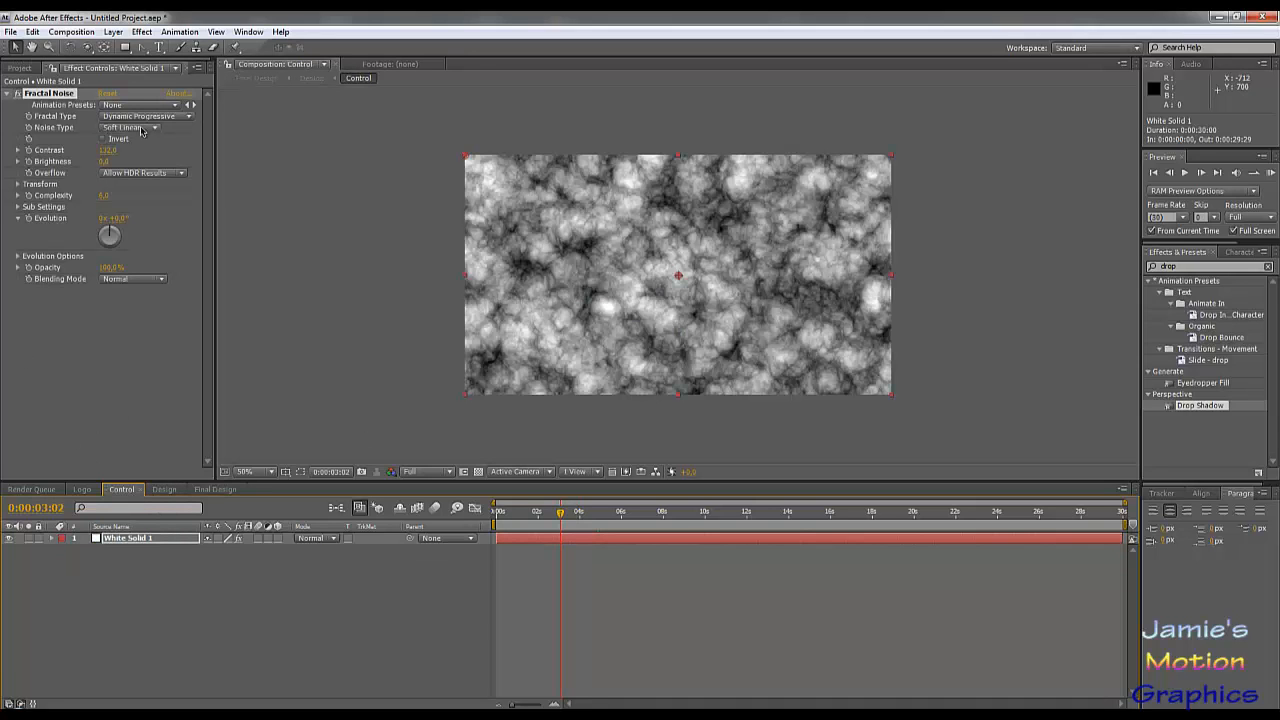
{"action": "left_click", "coordinate": [108, 150]}
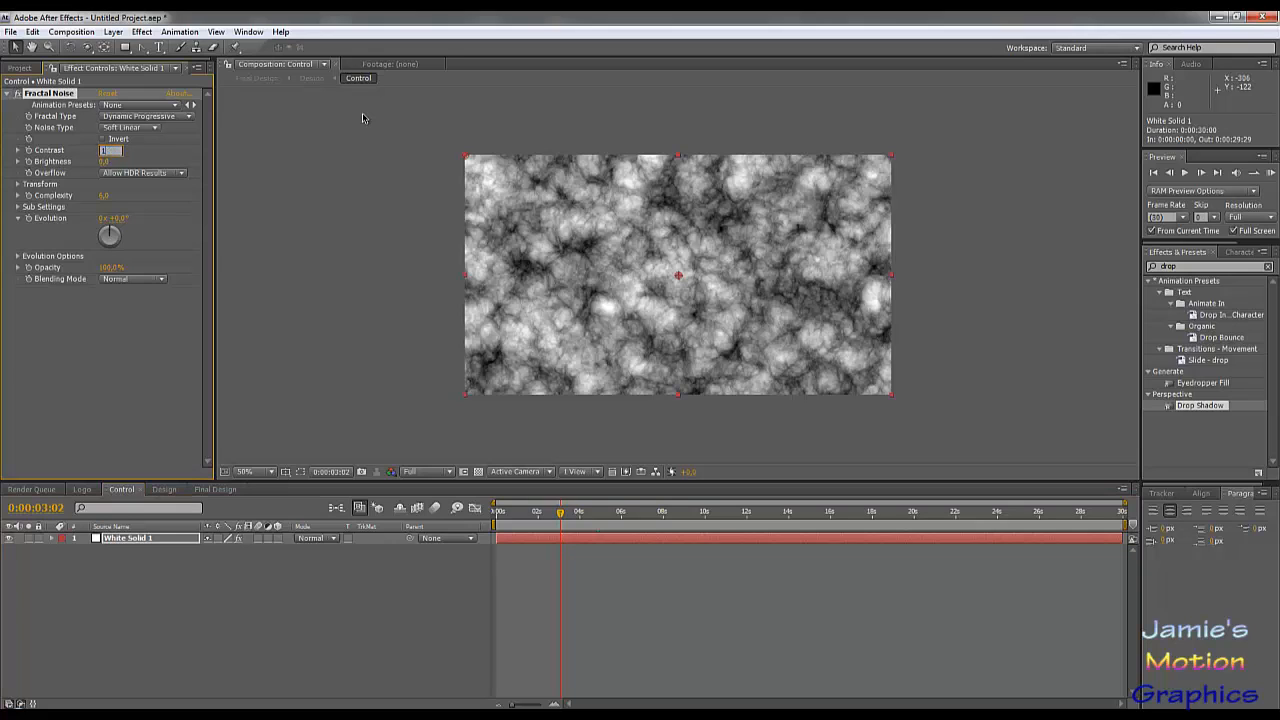
{"action": "type", "text": "120"}
{"action": "key", "text": "Return"}
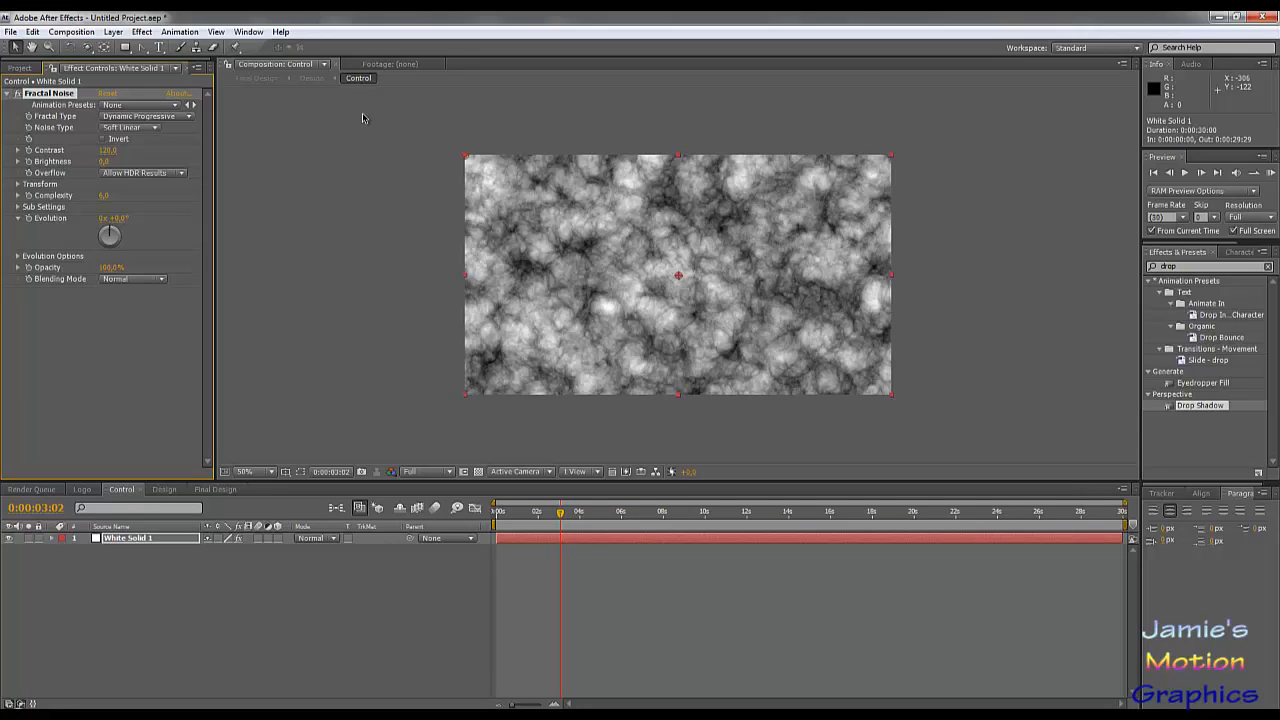
{"action": "left_click", "coordinate": [108, 150]}
{"action": "type", "text": "150"}
{"action": "key", "text": "Return"}
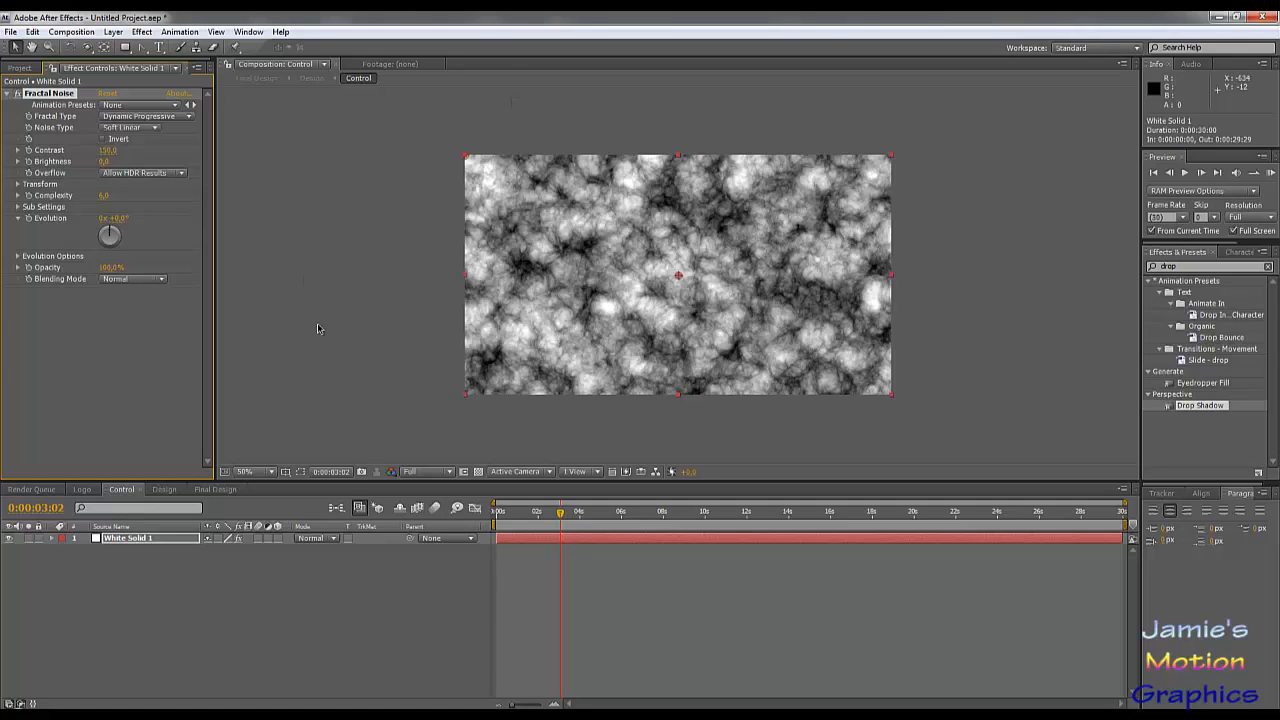
Step: Check the card assembly in the Final Design composition at several times up to 0:00:10:04
{"action": "left_click", "coordinate": [215, 489]}
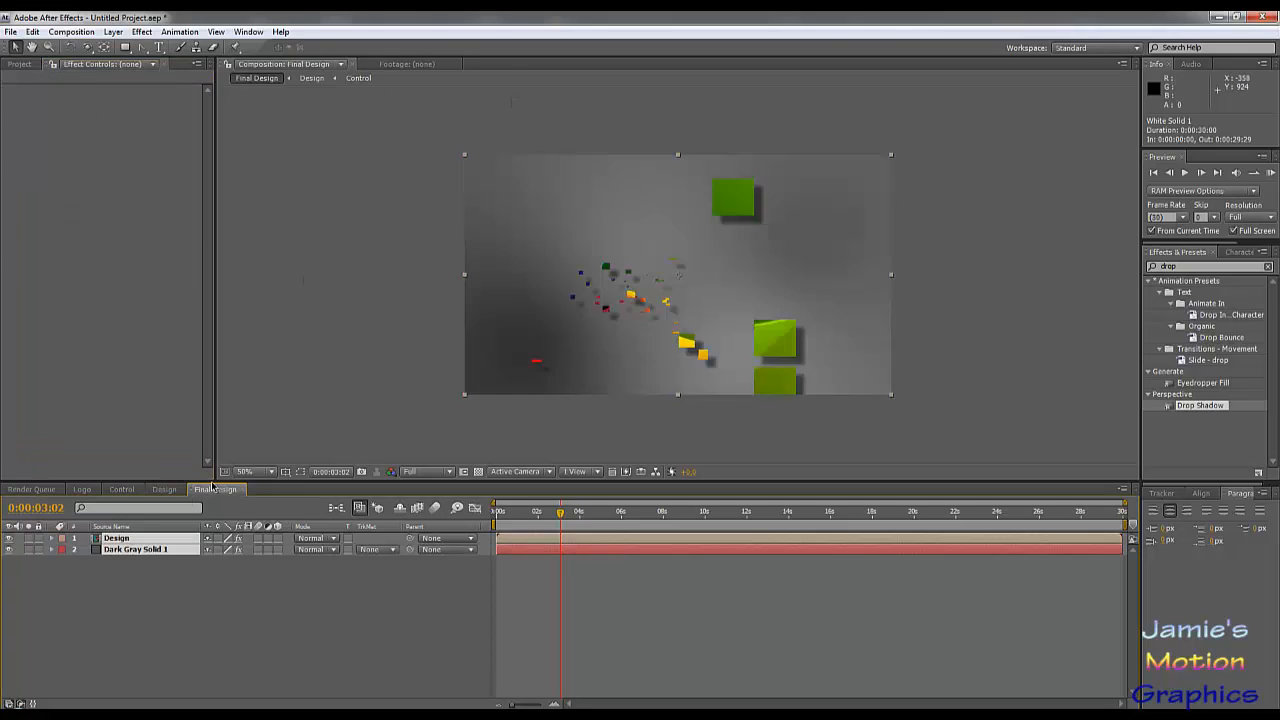
{"action": "left_click", "coordinate": [588, 515]}
{"action": "left_click", "coordinate": [645, 520]}
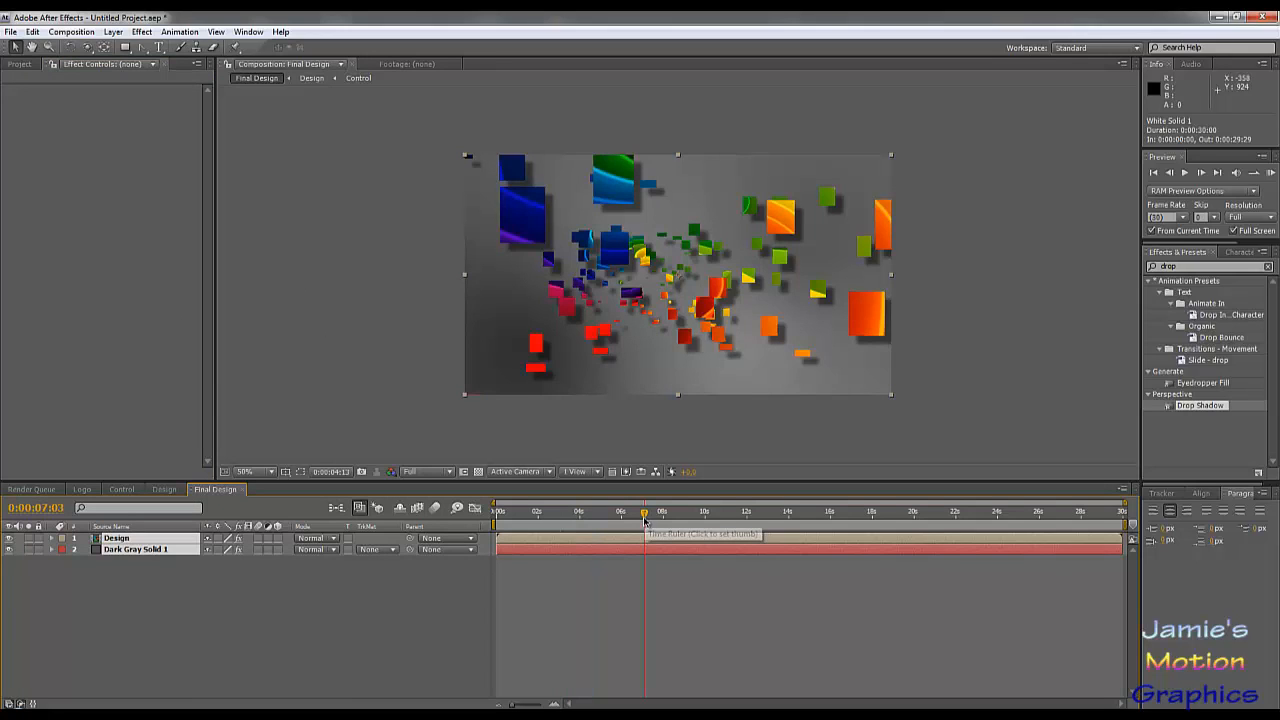
{"action": "left_click", "coordinate": [708, 520]}
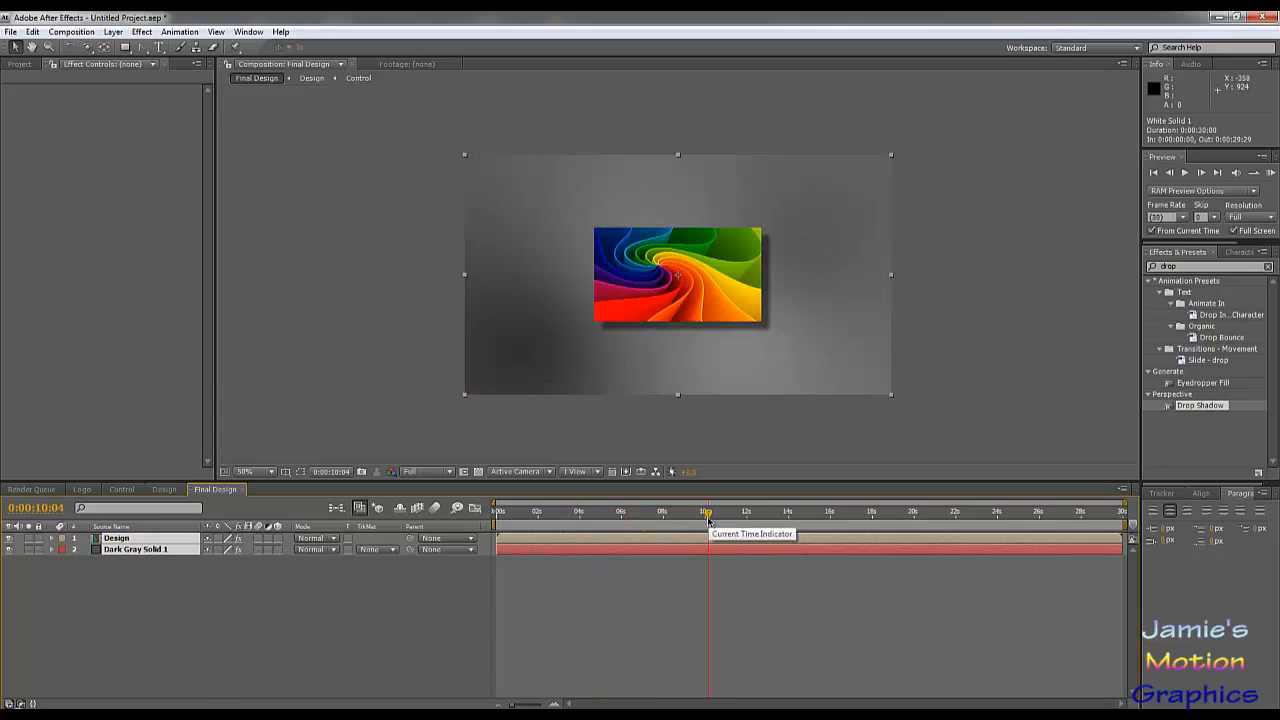
Step: RAM preview the Final Design composition in full screen from 0:00:02:29 and enlarge the preview image
{"action": "left_click", "coordinate": [576, 516]}
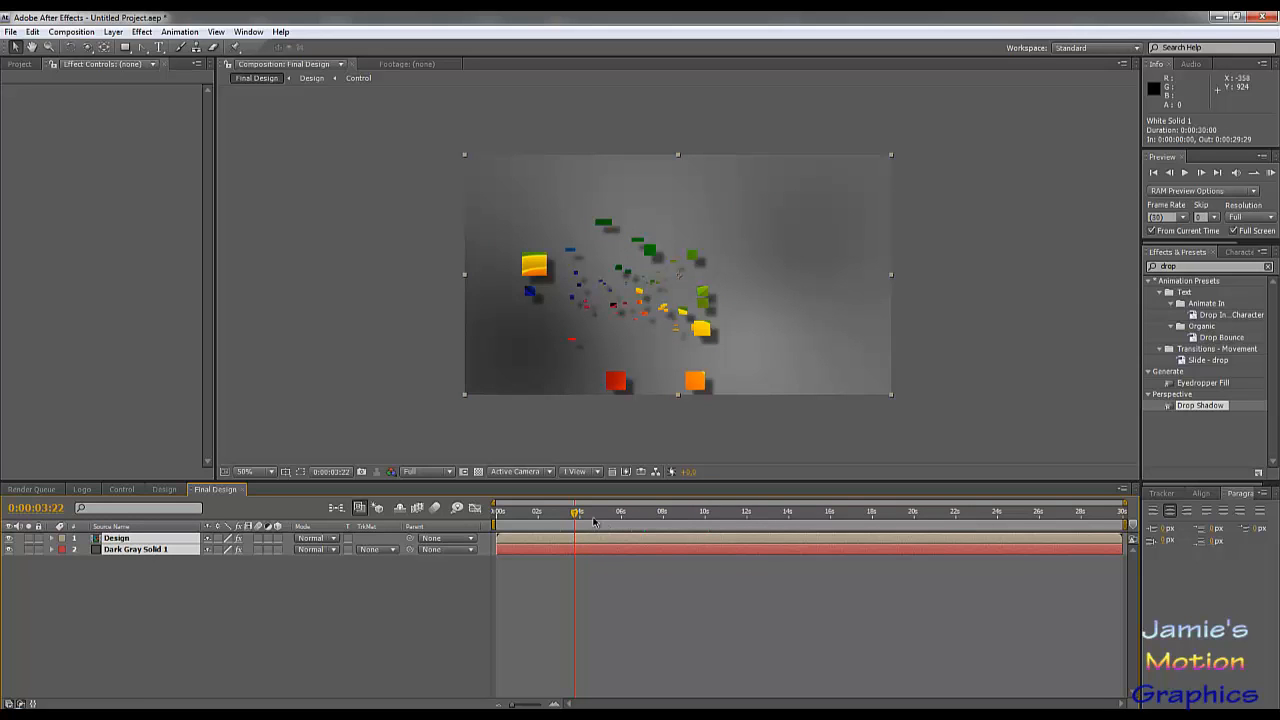
{"action": "left_click_drag", "start_coordinate": [588, 515], "coordinate": [558, 516]}
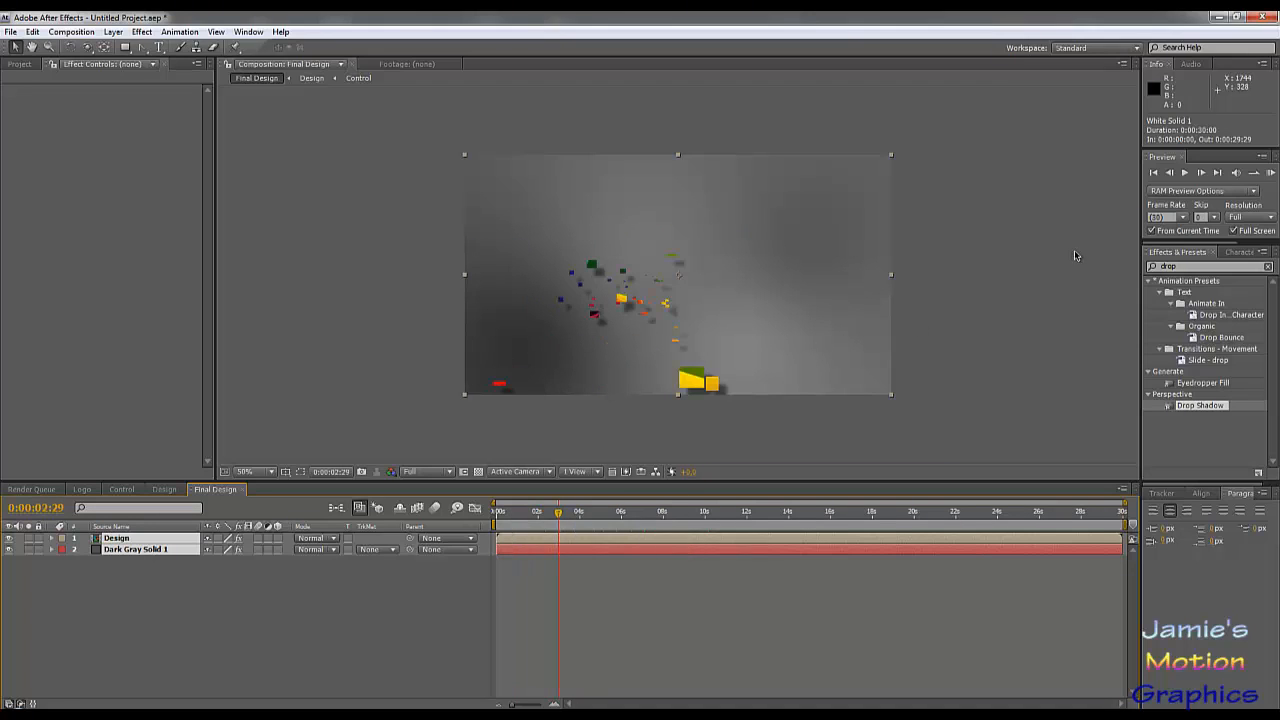
{"action": "key", "text": "KP_0"}
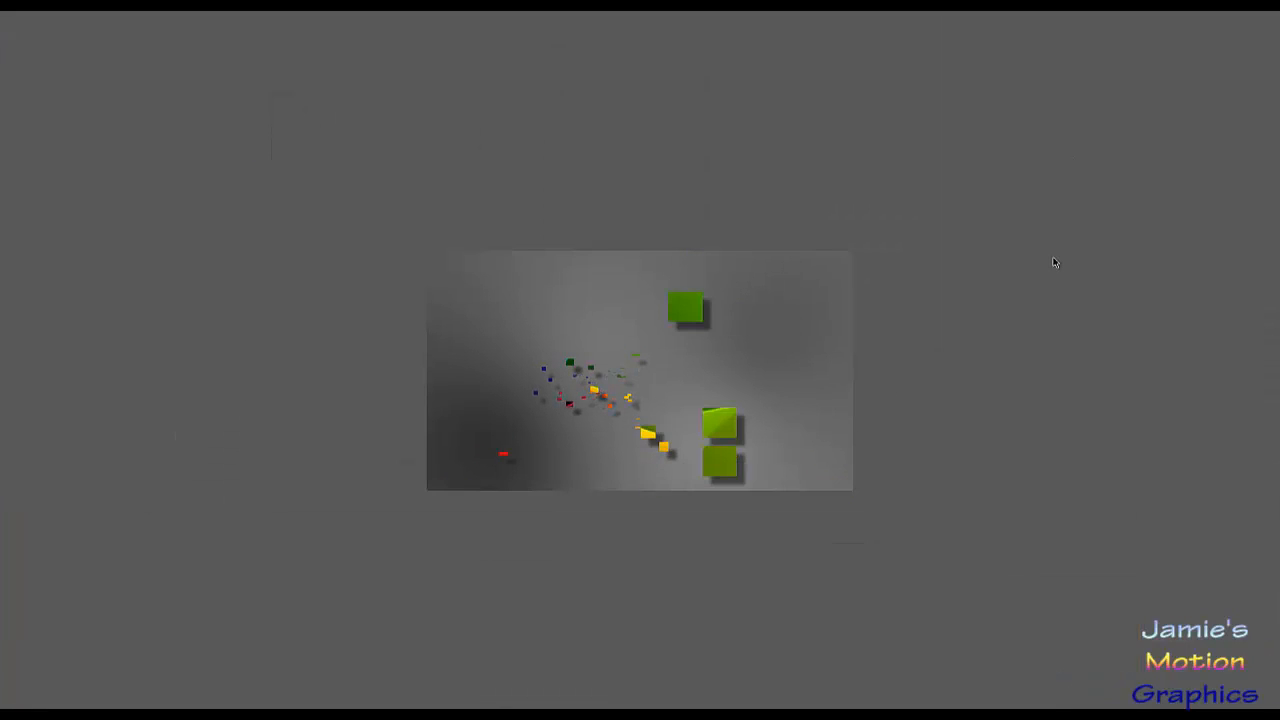
{"action": "scroll", "coordinate": [946, 348], "scroll_direction": "up", "scroll_amount": 1}
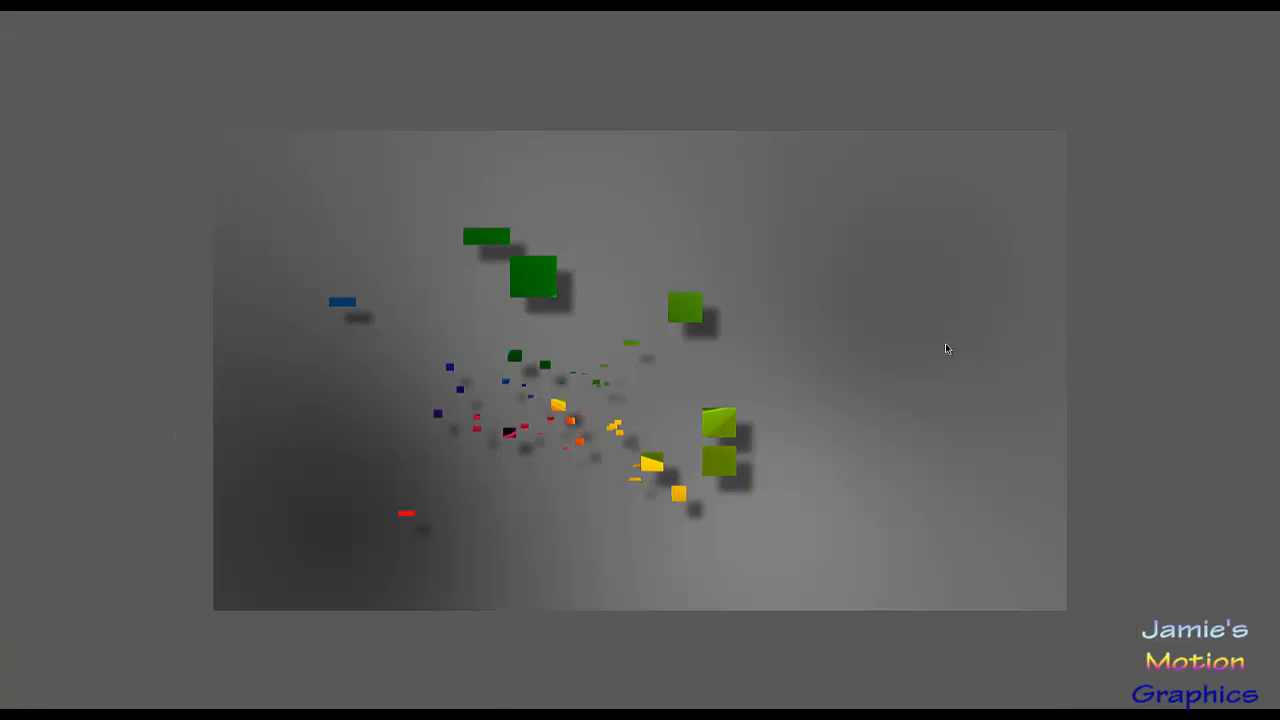